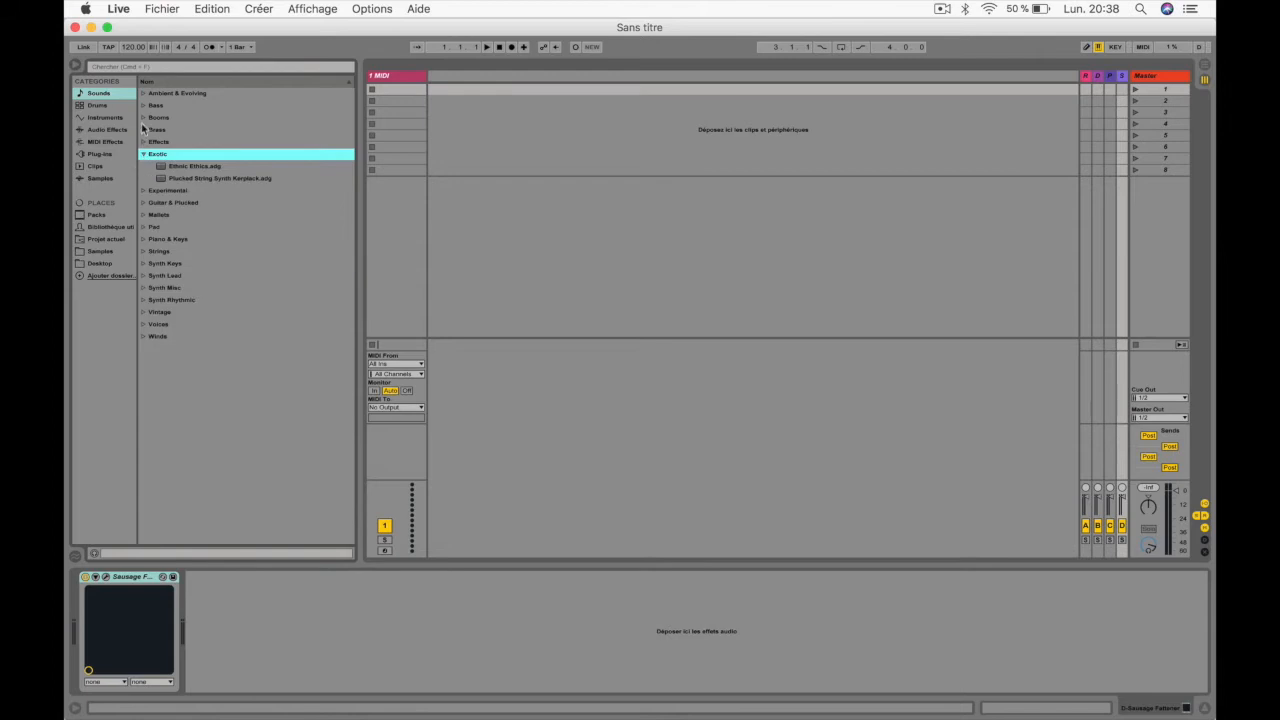
# Load the 2-Way Boom preset onto a new MIDI track and test its sound while toggling the track's record arm
pyautogui.moveTo(193, 148); pyautogui.dragTo(481, 140)
pyautogui.press('a')
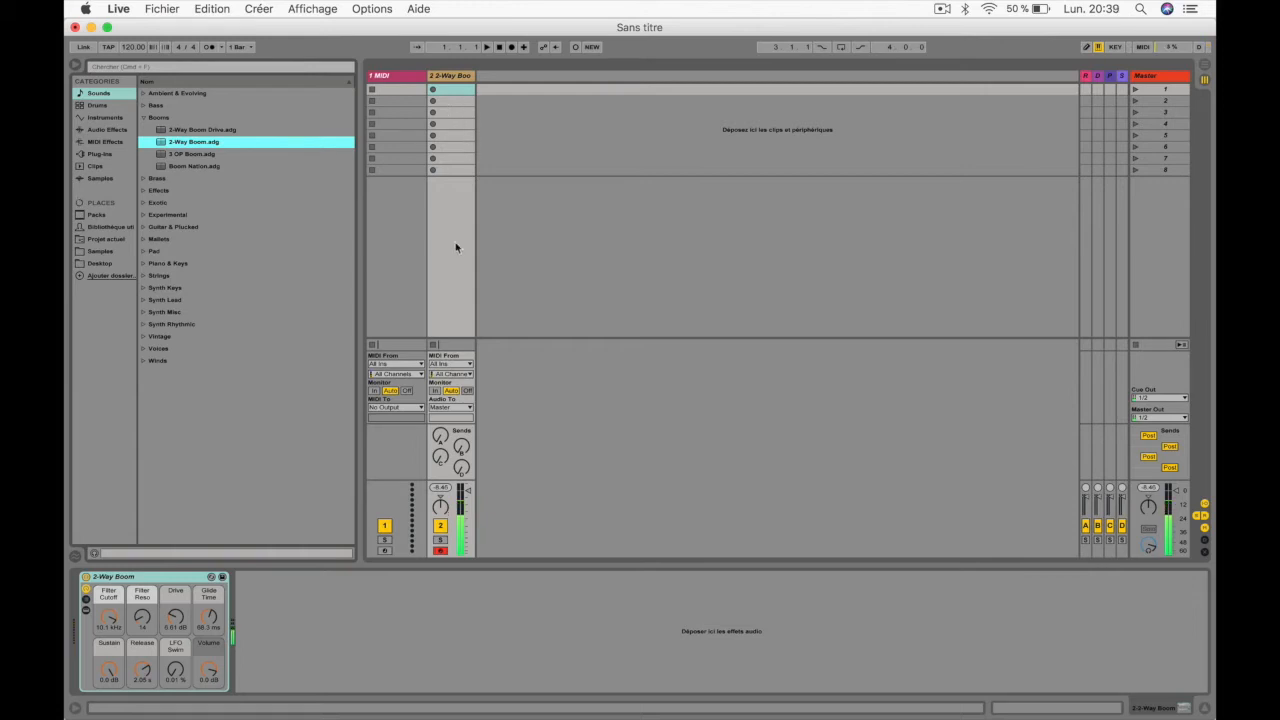
pyautogui.click(440, 551)
pyautogui.press('a')
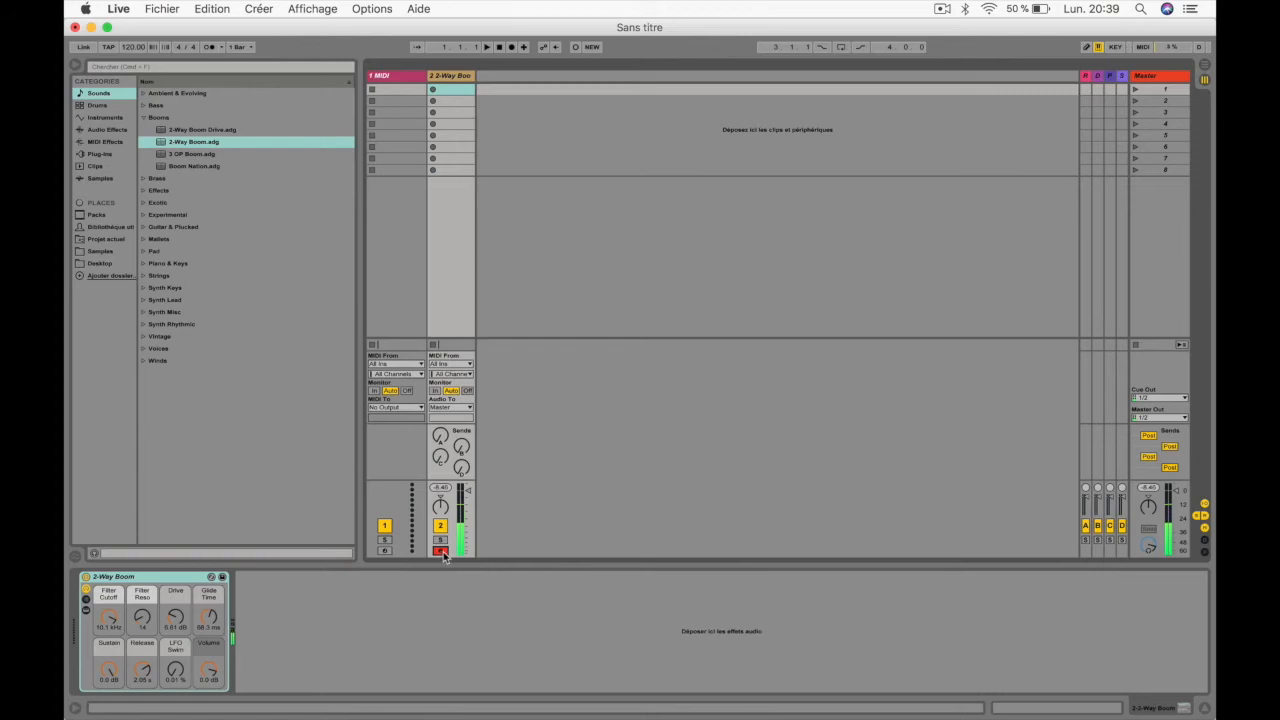
pyautogui.press('a')
# Nudge the 2-Way Boom track's volume and try its mute and solo switches
pyautogui.moveTo(468, 490)
pyautogui.mouseDown()
pyautogui.moveTo(468, 516)
pyautogui.moveTo(468, 493)
pyautogui.mouseUp()
pyautogui.click(440, 526)
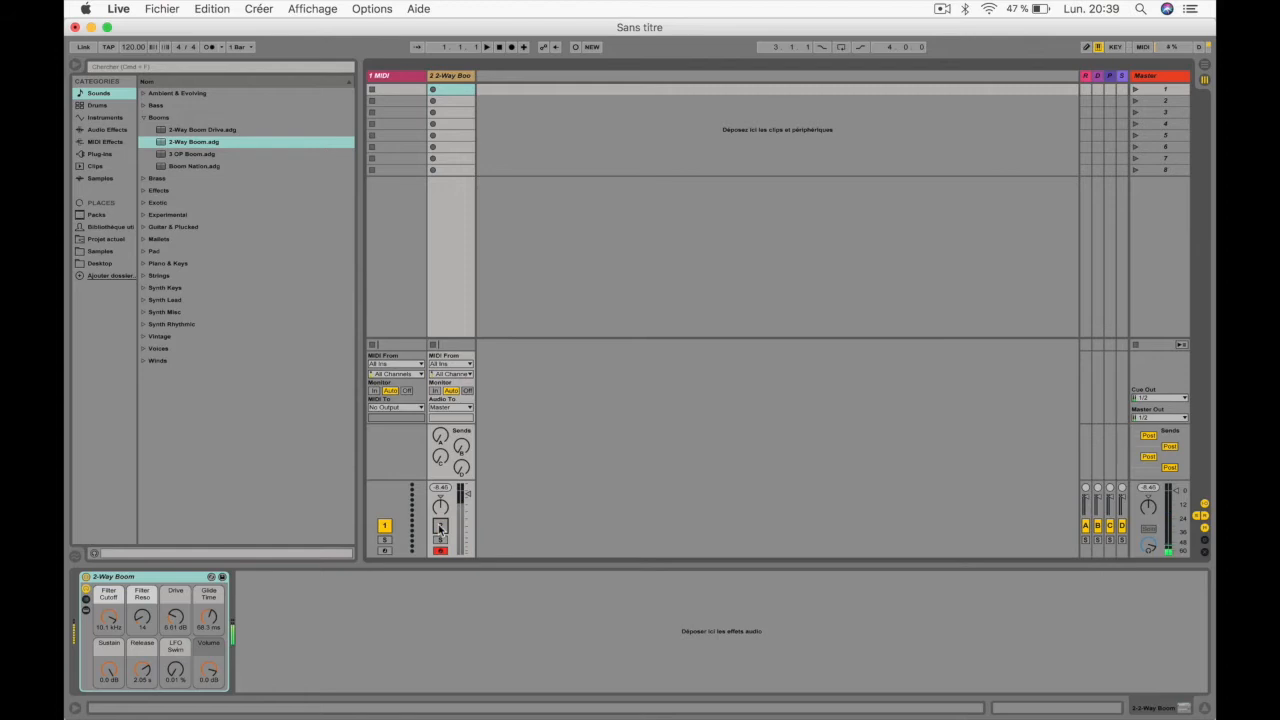
pyautogui.click(440, 540)
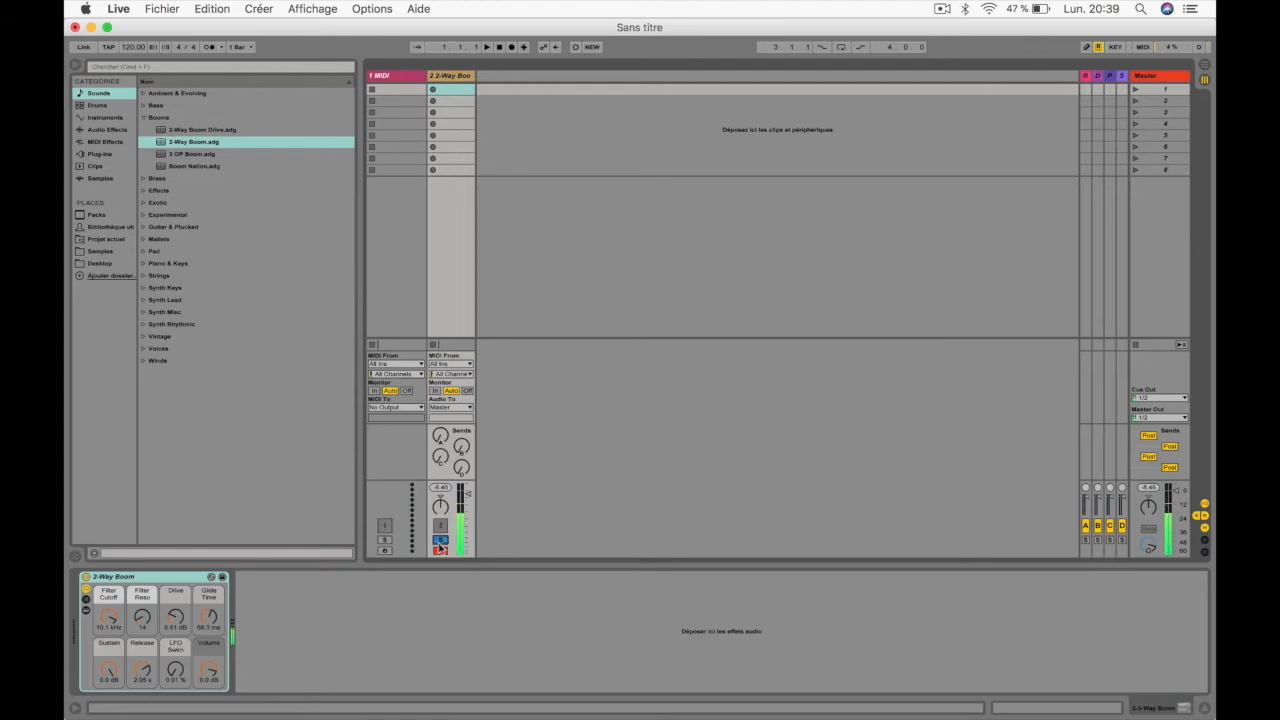
pyautogui.click(441, 540)
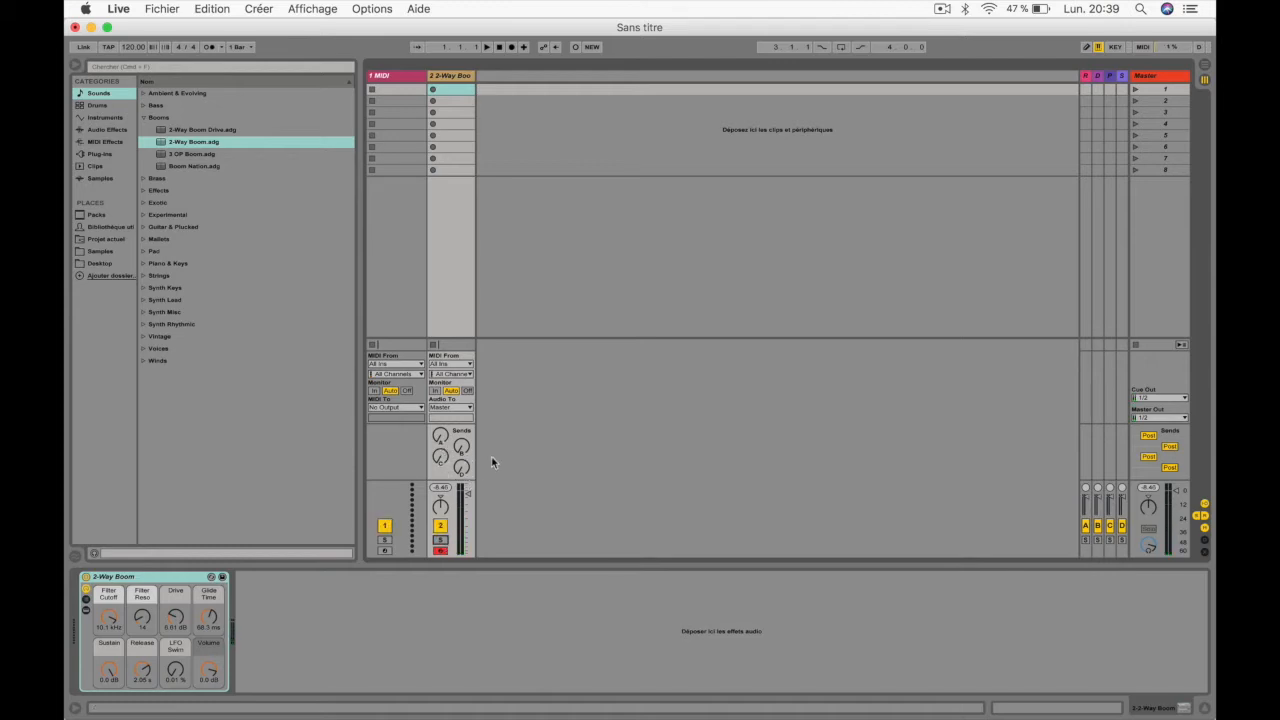
# View the effect devices on the Reverb and Delay return tracks
pyautogui.click(1087, 76)
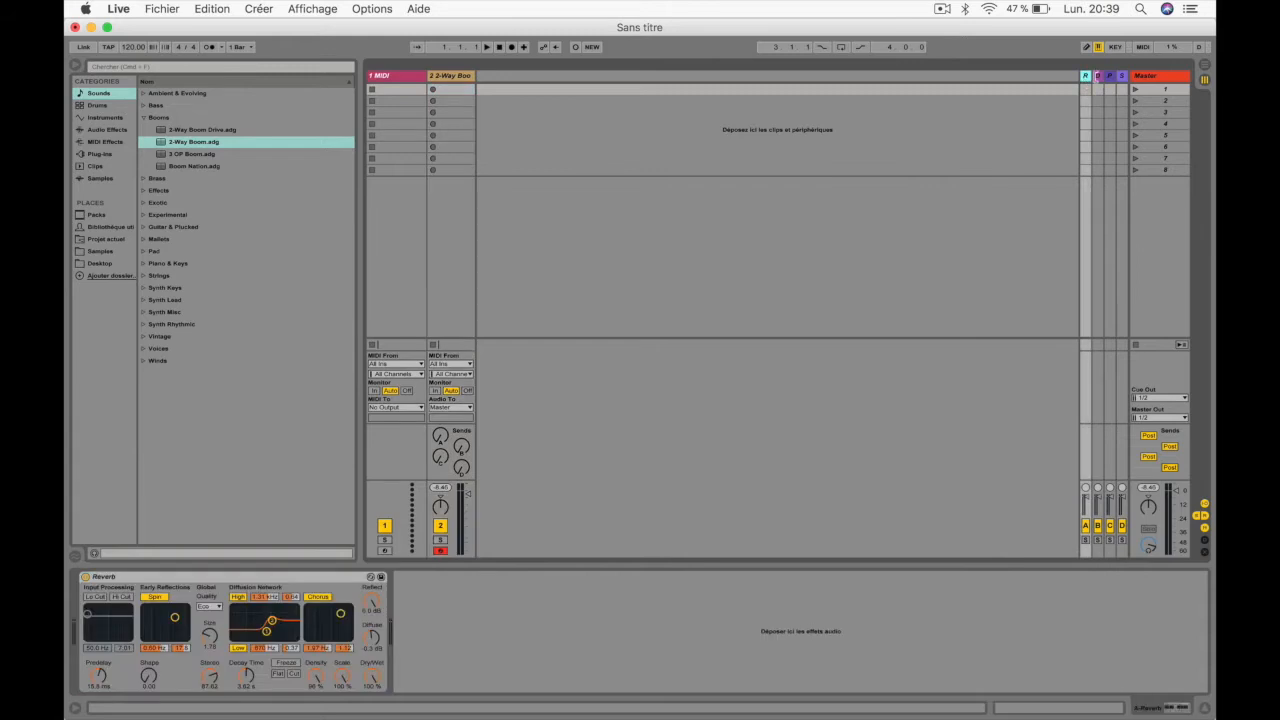
pyautogui.click(1098, 76)
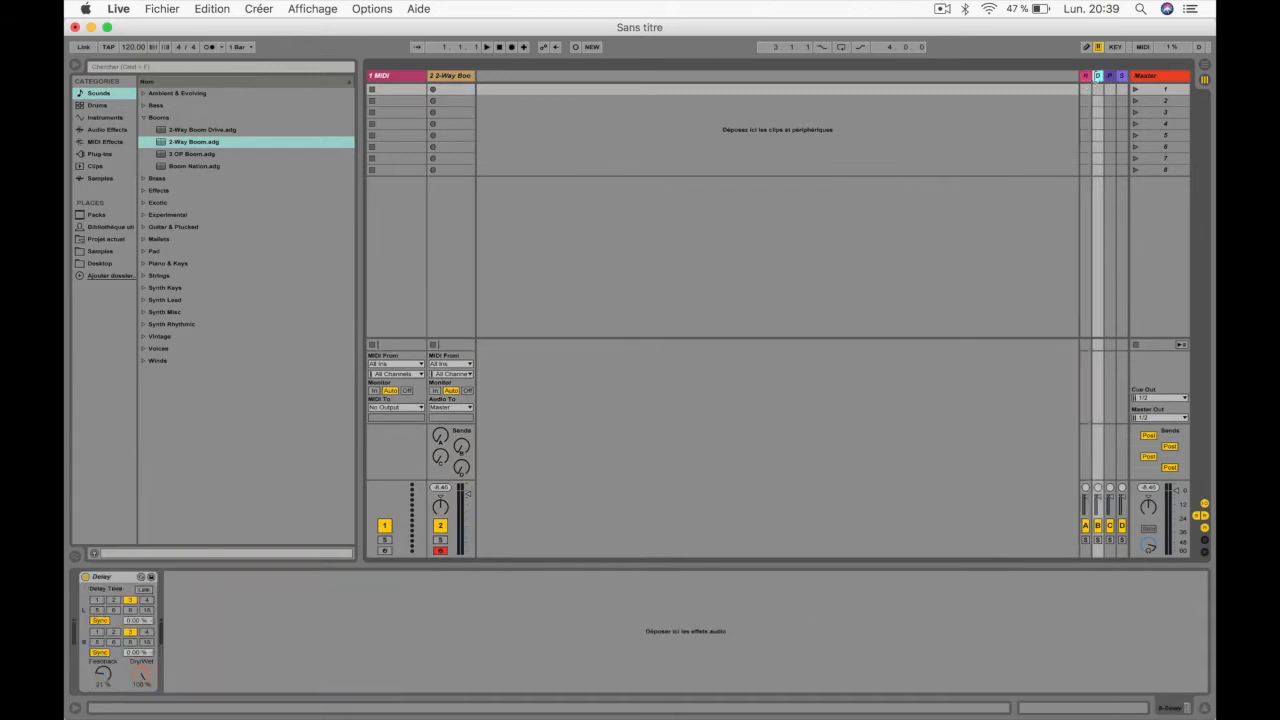
pyautogui.click(1086, 77)
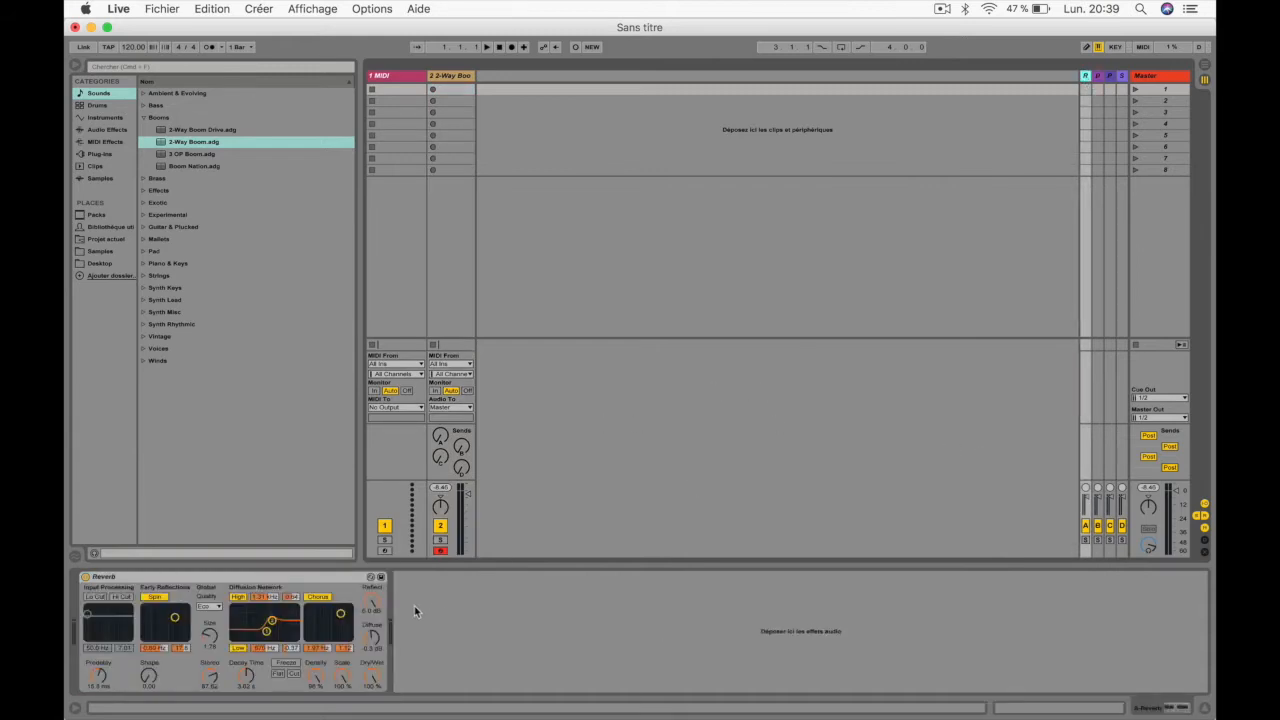
# Try the send A level of the 2-Way Boom track and delete that track
pyautogui.moveTo(442, 437); pyautogui.dragTo(442, 434)
pyautogui.click(455, 76)
pyautogui.press('Delete')
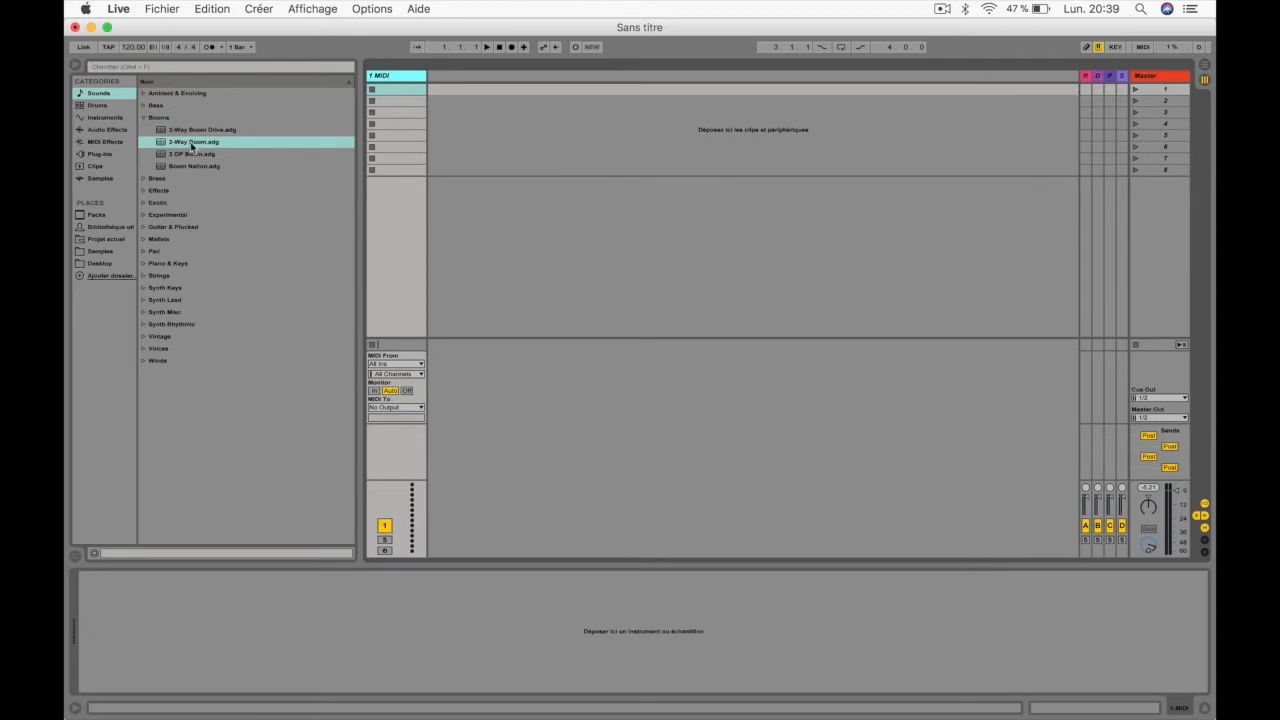
# Load the drum preset Acoustified Kit 03 onto the empty MIDI track and test its sound
pyautogui.click(100, 105)
pyautogui.moveTo(194, 186); pyautogui.dragTo(405, 120)
pyautogui.press('a')
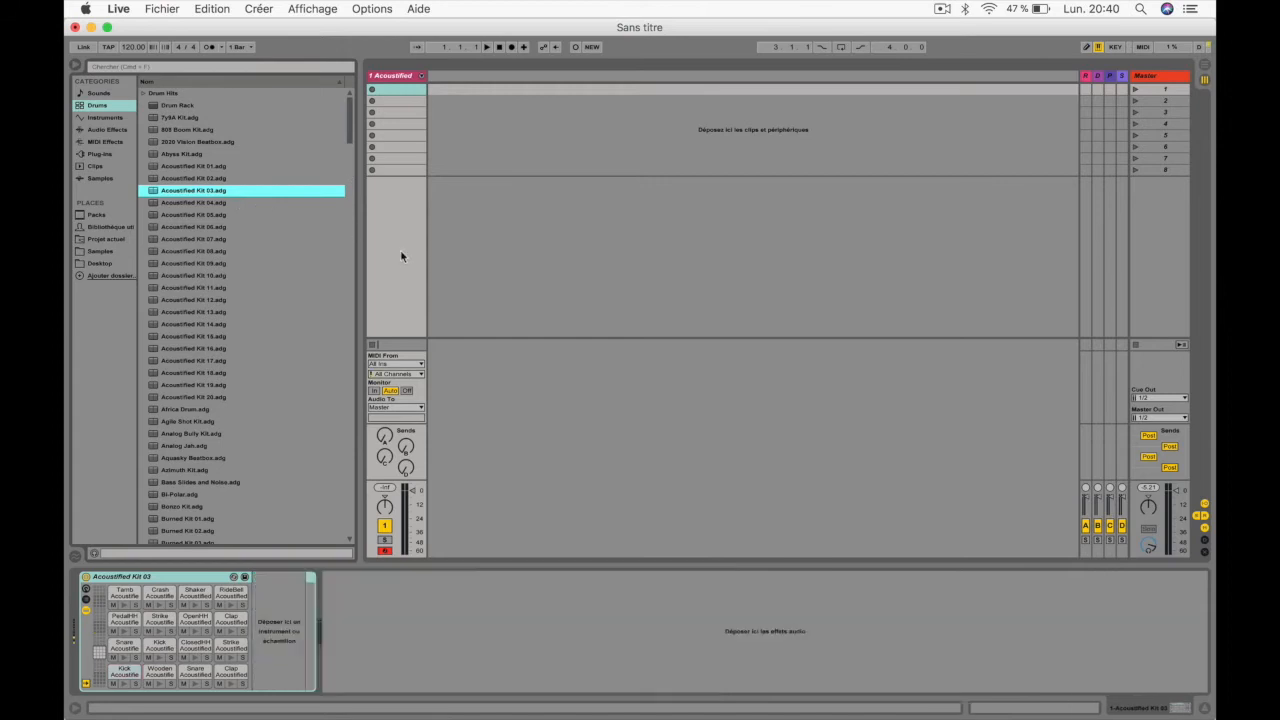
# Audition several drum pads of Acoustified Kit 03 and look at another pad range before returning to the loaded pads
pyautogui.click(124, 632)
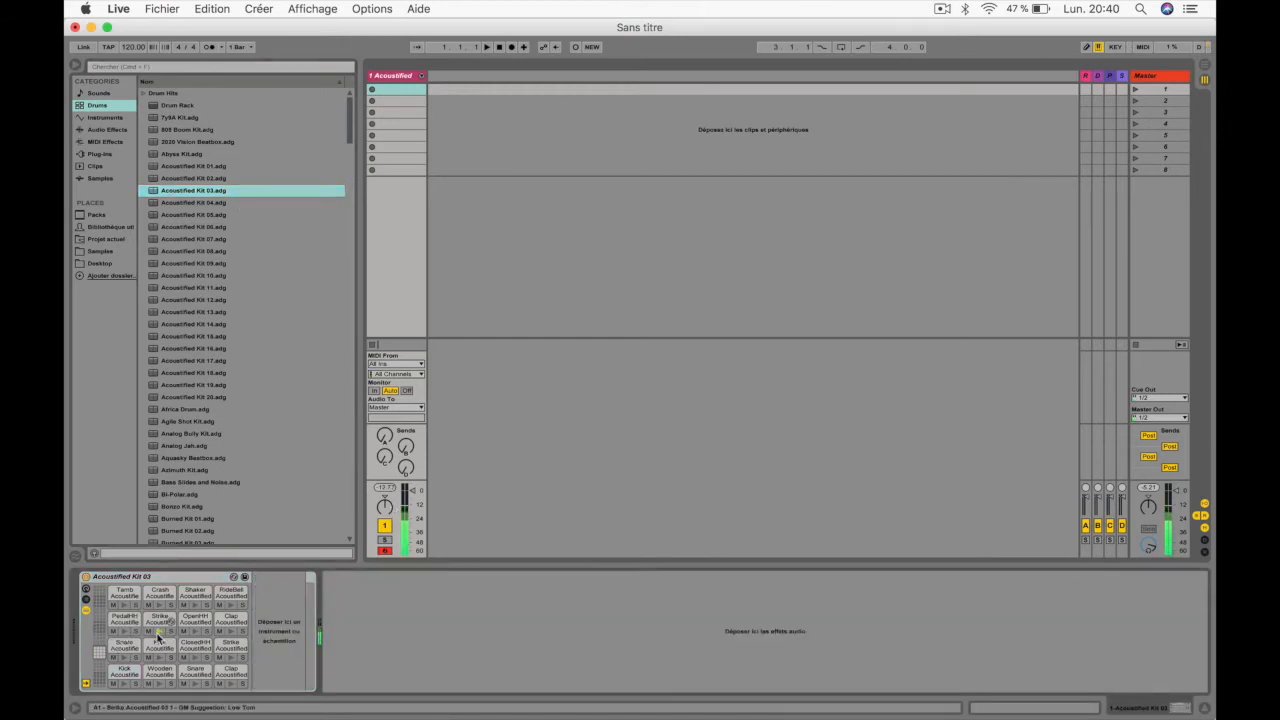
pyautogui.click(158, 659)
pyautogui.click(237, 605)
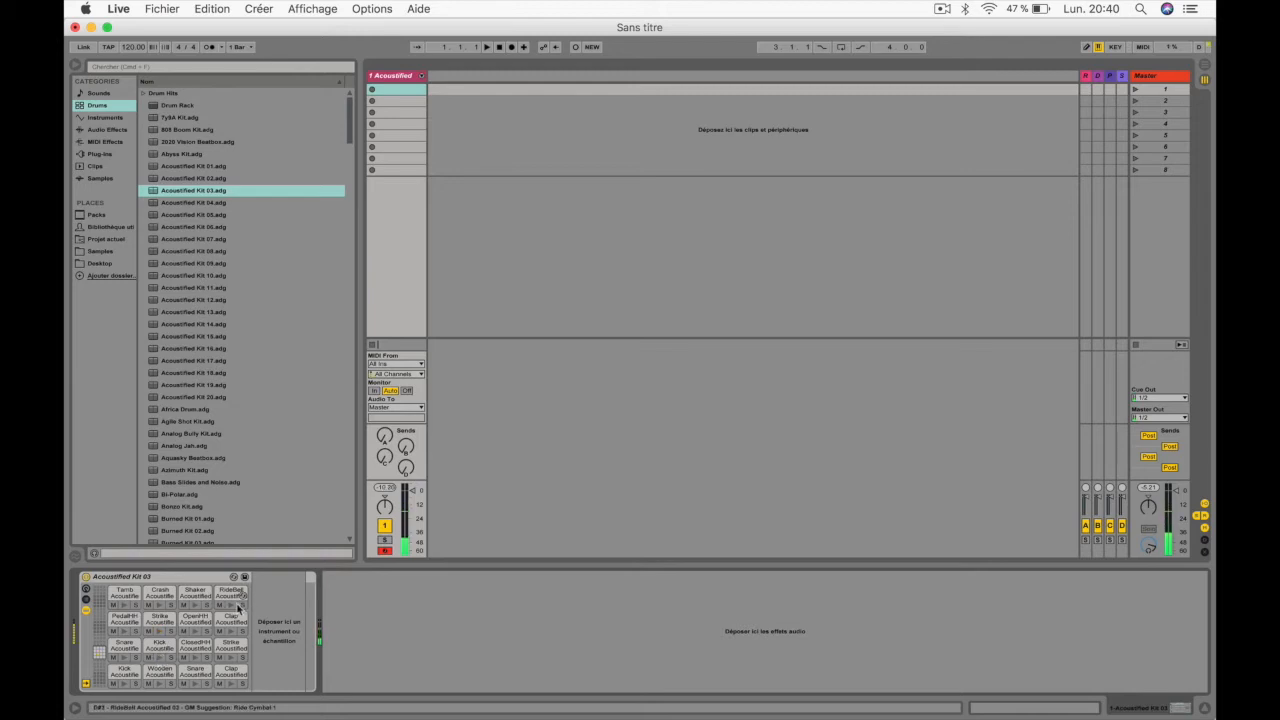
pyautogui.click(100, 647)
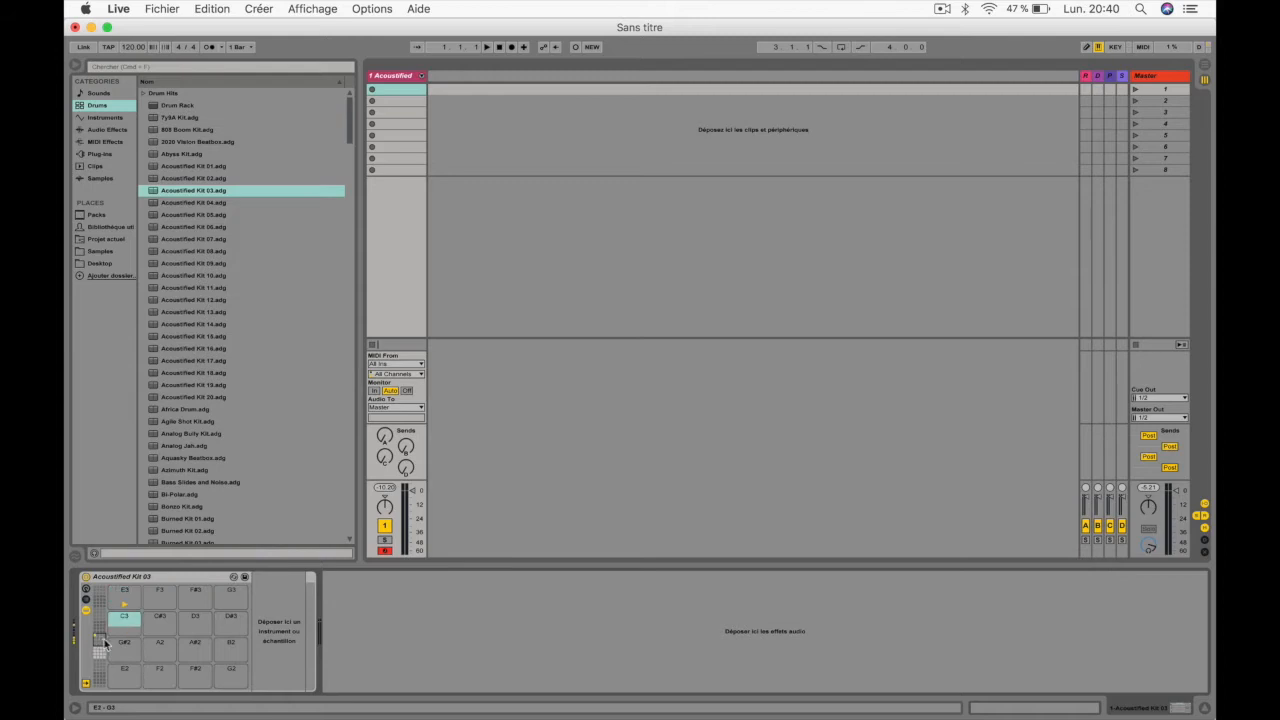
pyautogui.click(101, 656)
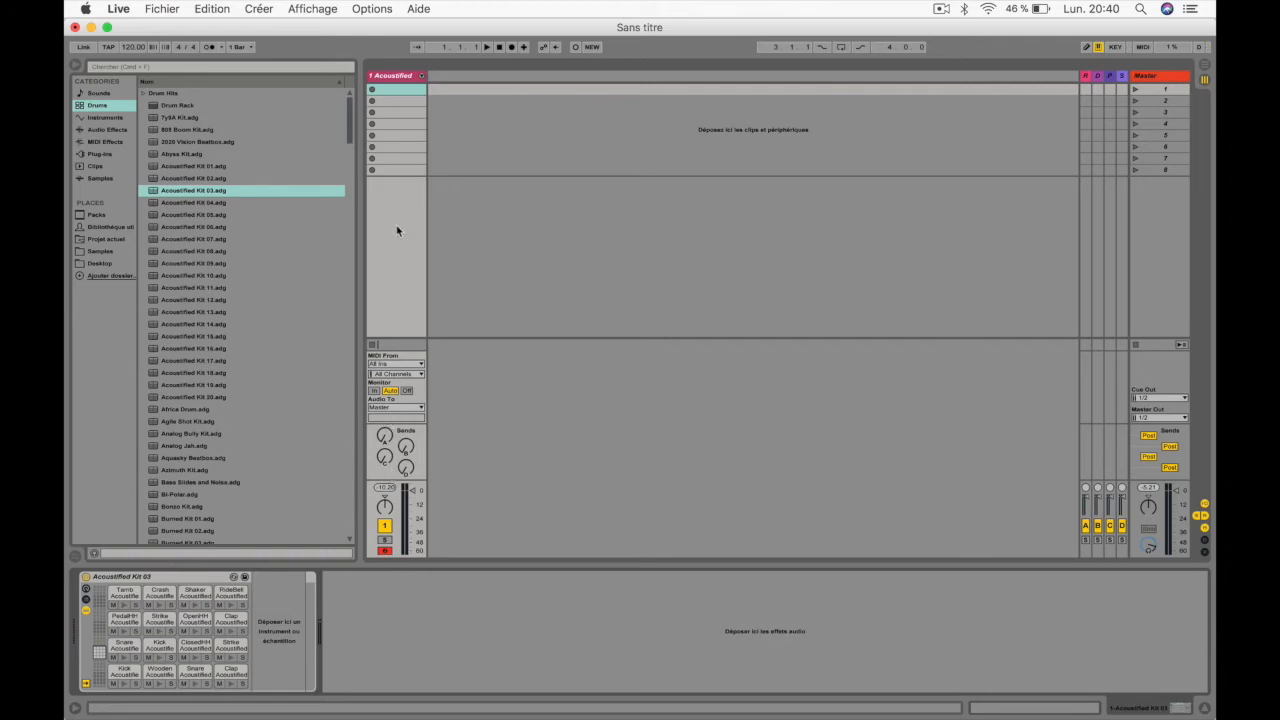
# Create a MIDI clip in the drum track's first slot with a Kick Acoustified 03 2 note on beat 1 and a Snare Acoustified 03 2 note on beat 2
pyautogui.doubleClick(397, 89)
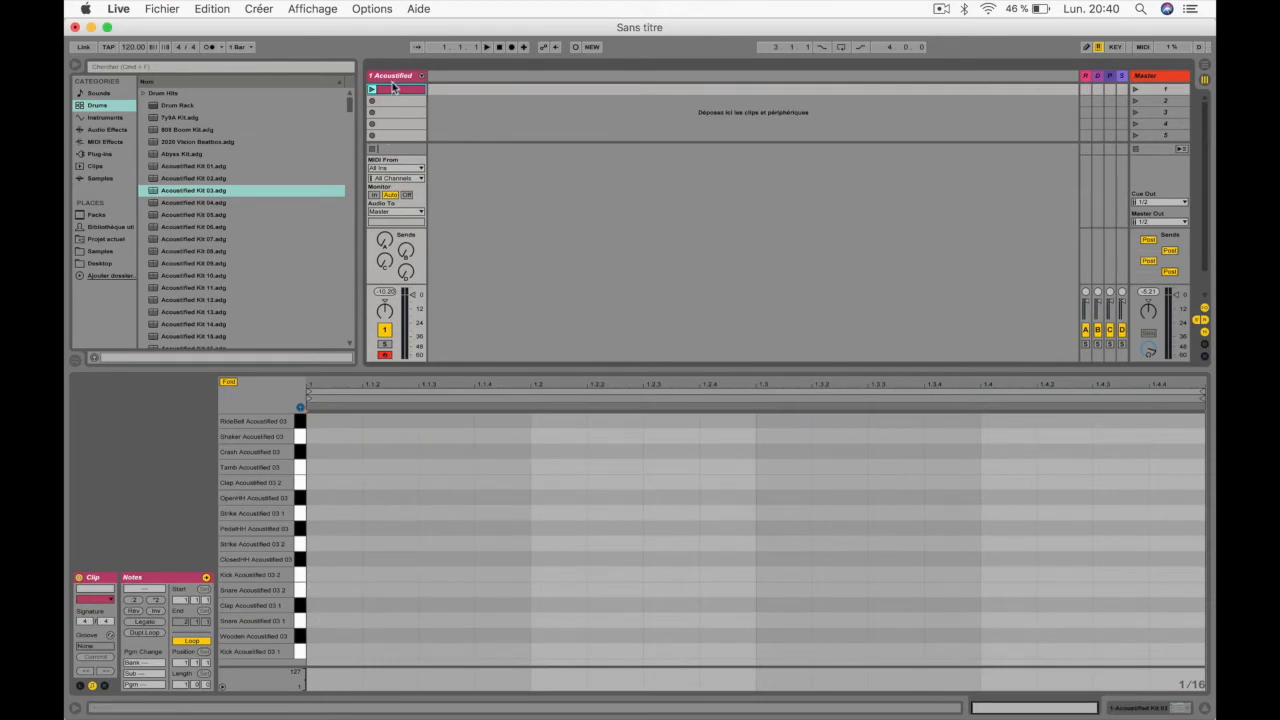
pyautogui.doubleClick(318, 568)
pyautogui.click(548, 581)
pyautogui.doubleClick(548, 588)
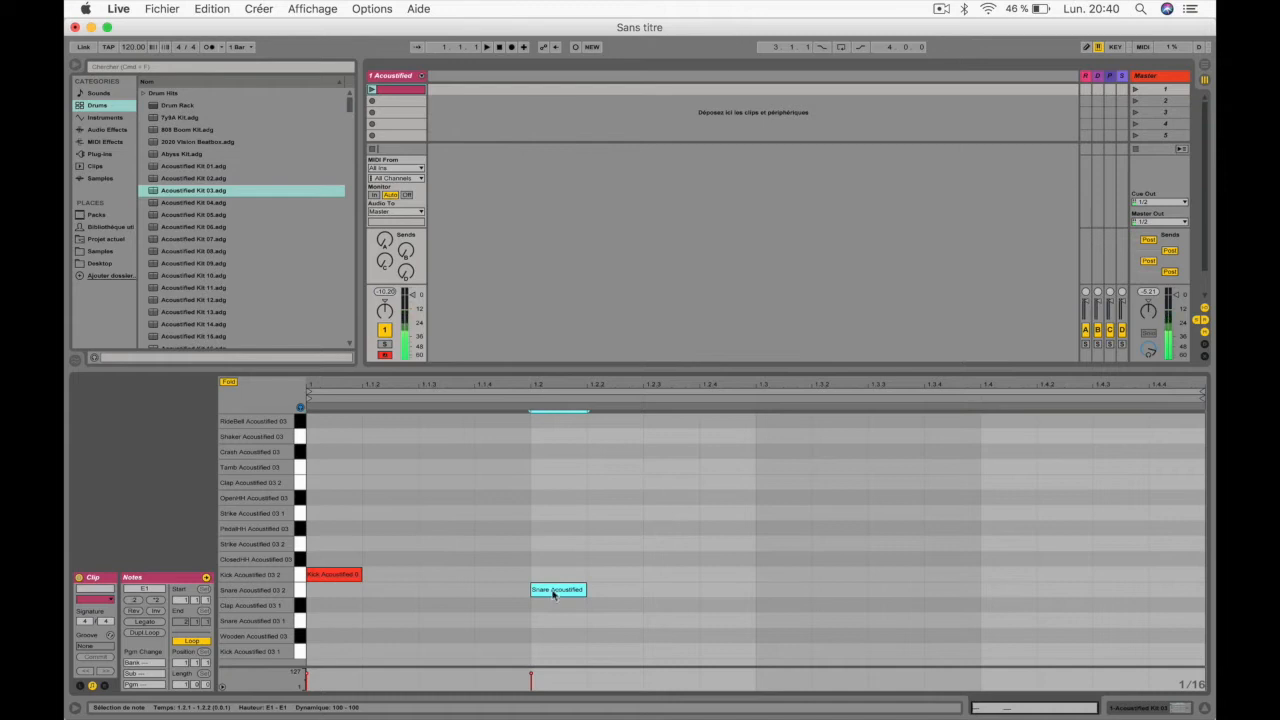
# Duplicate the first two beats of kick and snare onto beats 3 and 4 of the clip
pyautogui.moveTo(746, 565); pyautogui.dragTo(637, 601)
pyautogui.moveTo(409, 586); pyautogui.dragTo(200, 600)
pyautogui.press('super+d')
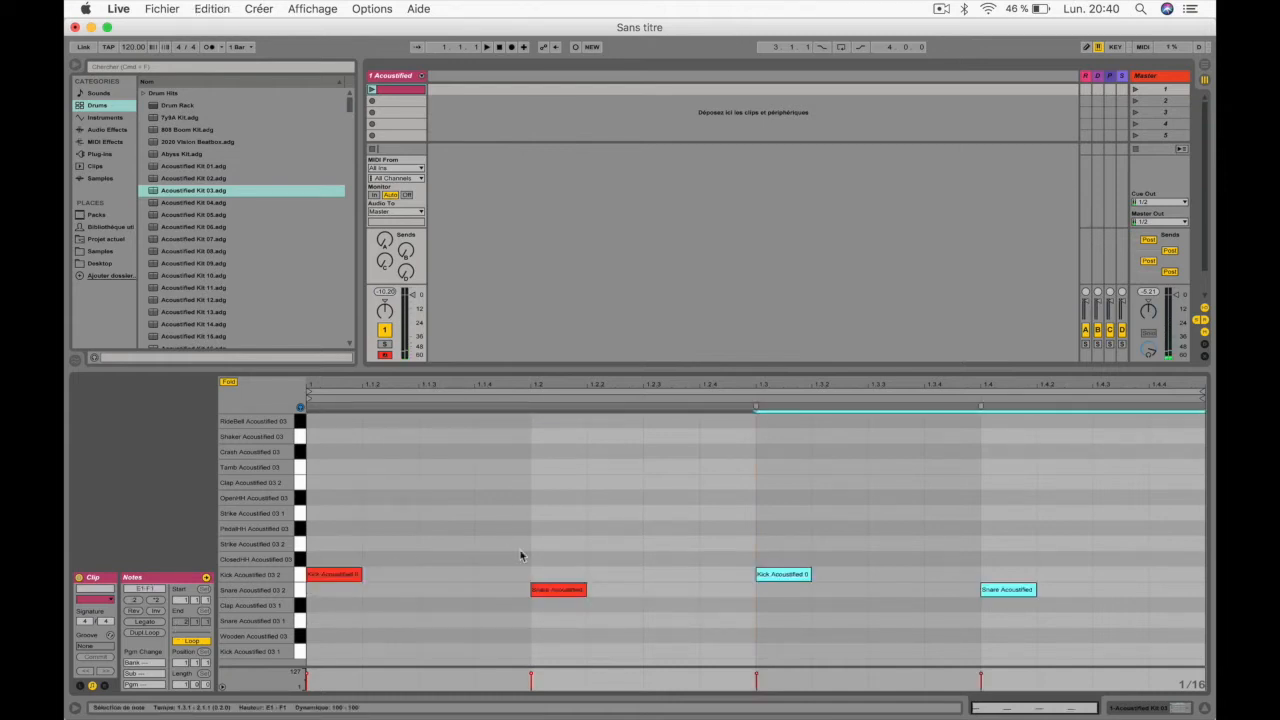
# Launch the drum clip and move both snare notes down to the Clap Acoustified 03 1 row
pyautogui.click(372, 90)
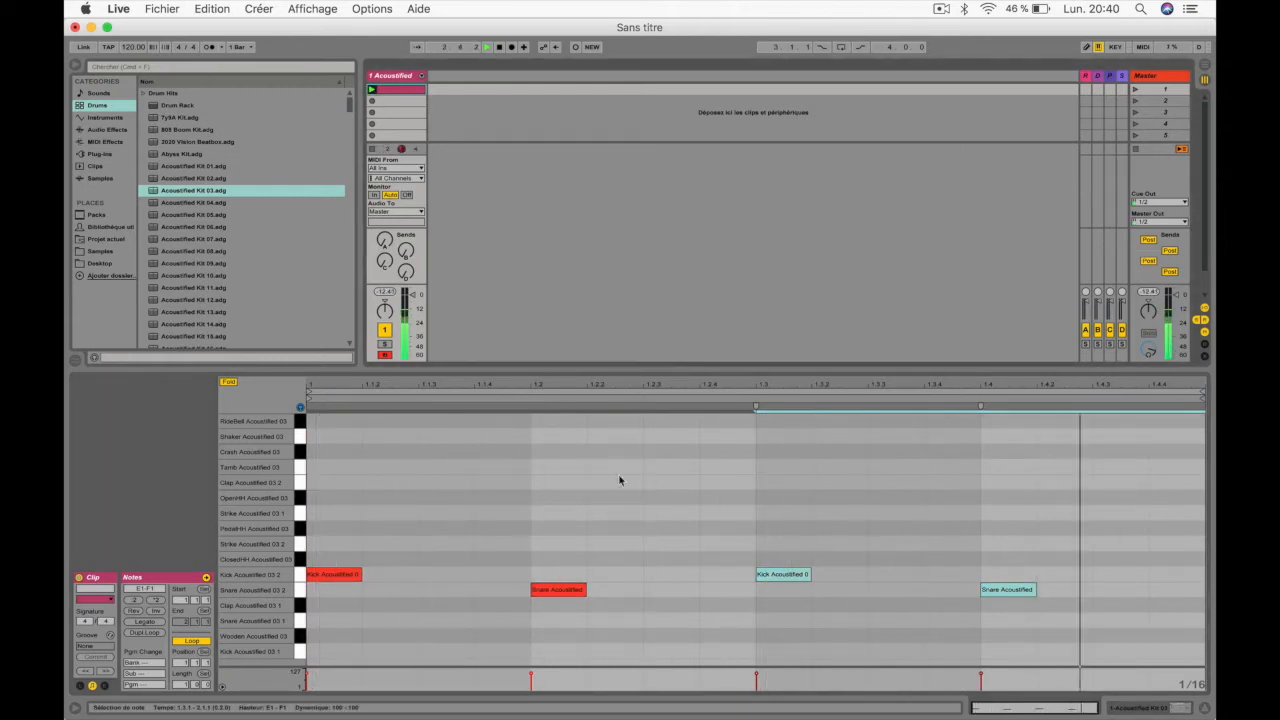
pyautogui.click(298, 590)
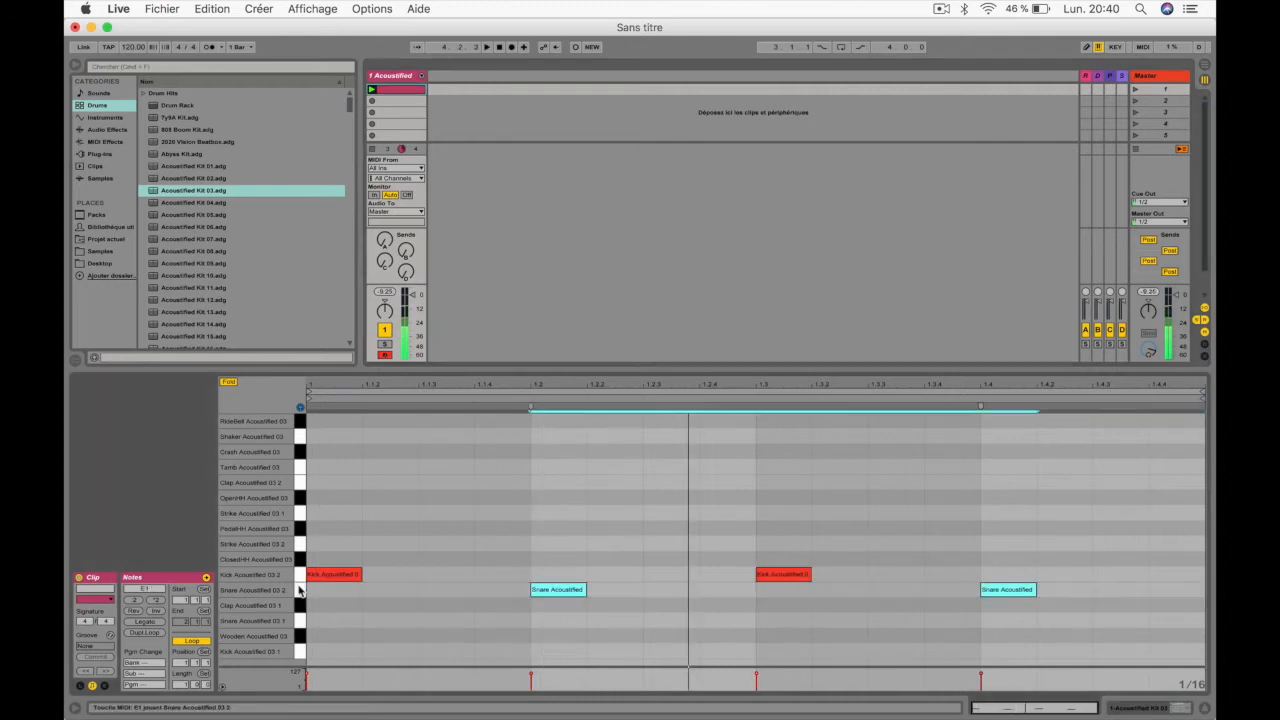
pyautogui.press('Down')
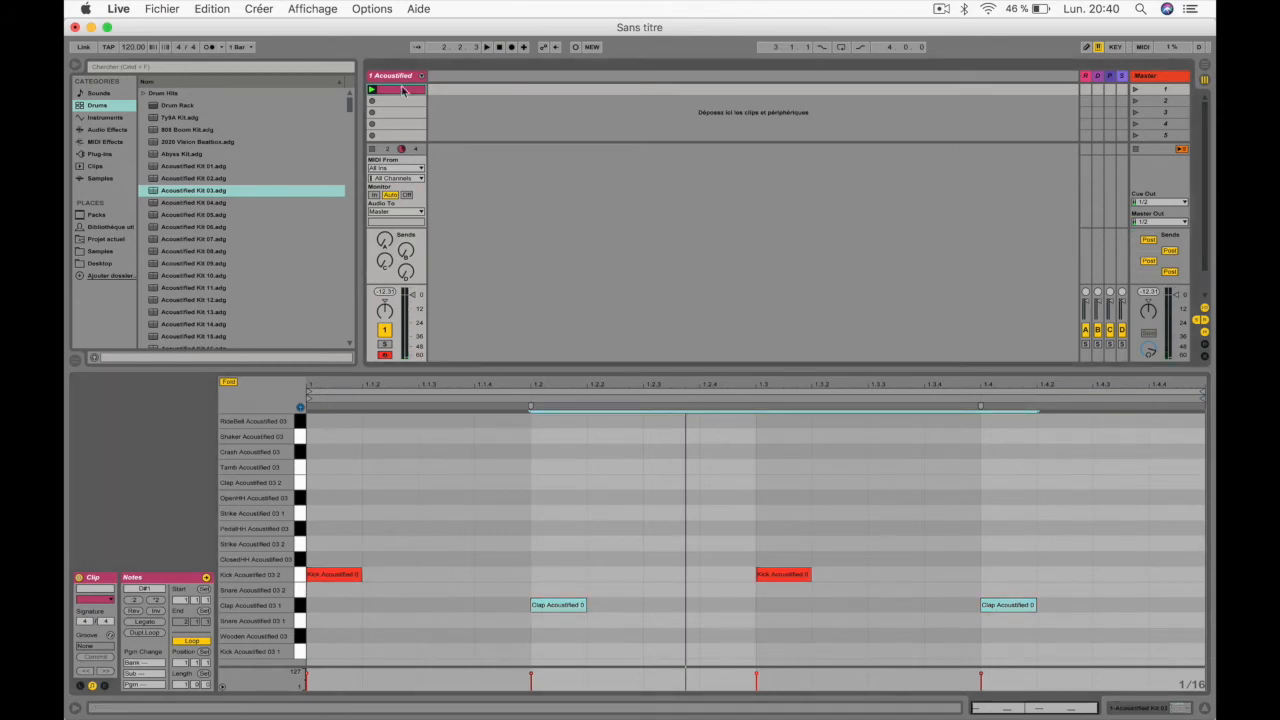
# Delete the drum clip and undo the deletion
pyautogui.press('Delete')
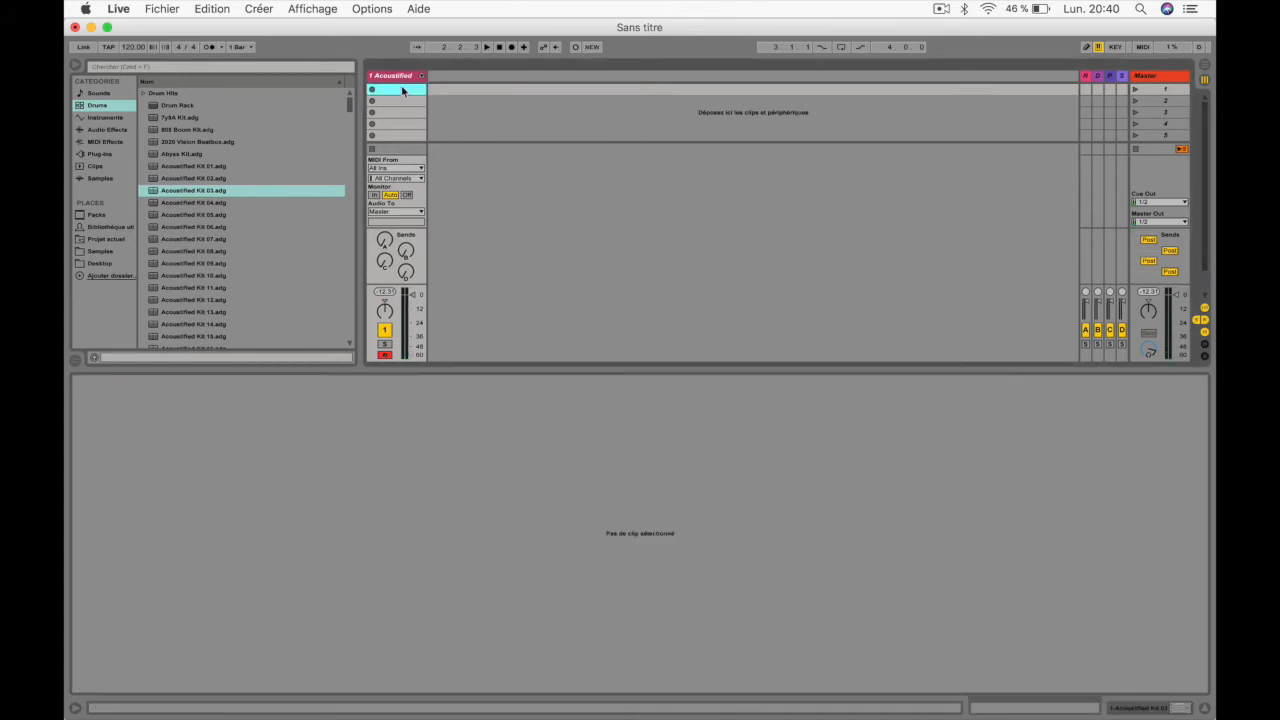
pyautogui.press('super+z')
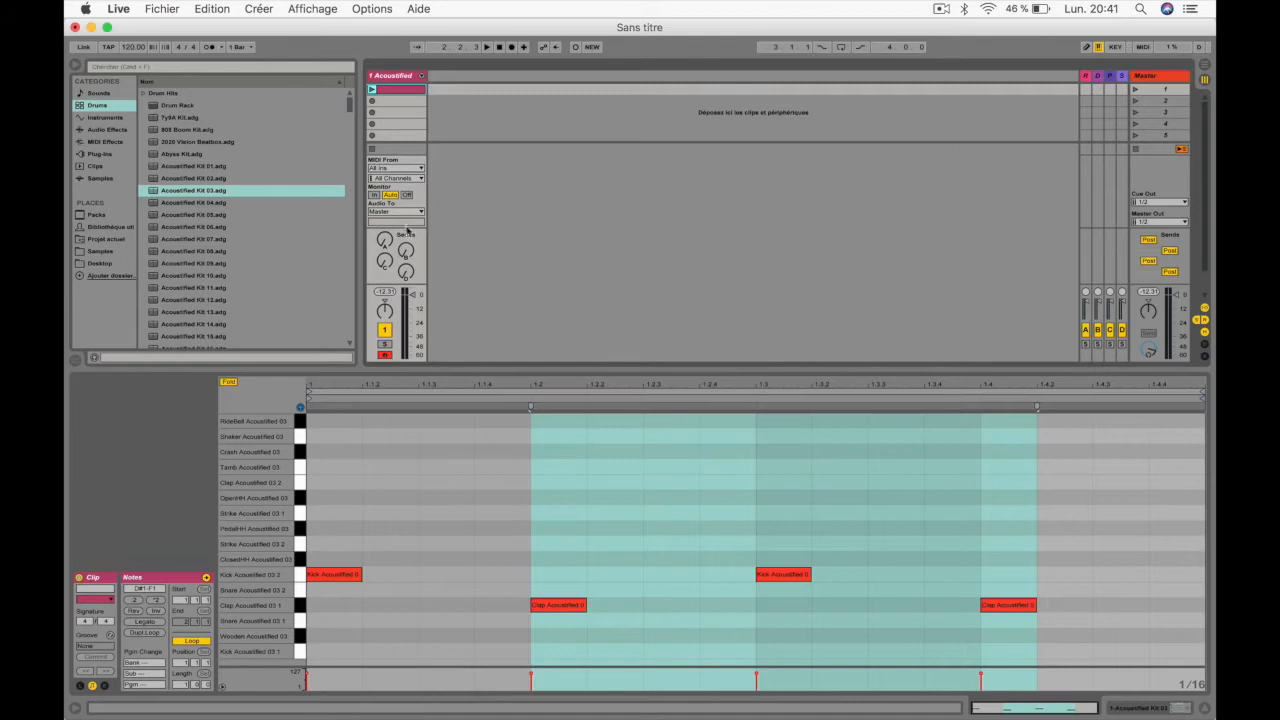
# Add six audio tracks after the Acoustified drum track
pyautogui.click(403, 81)
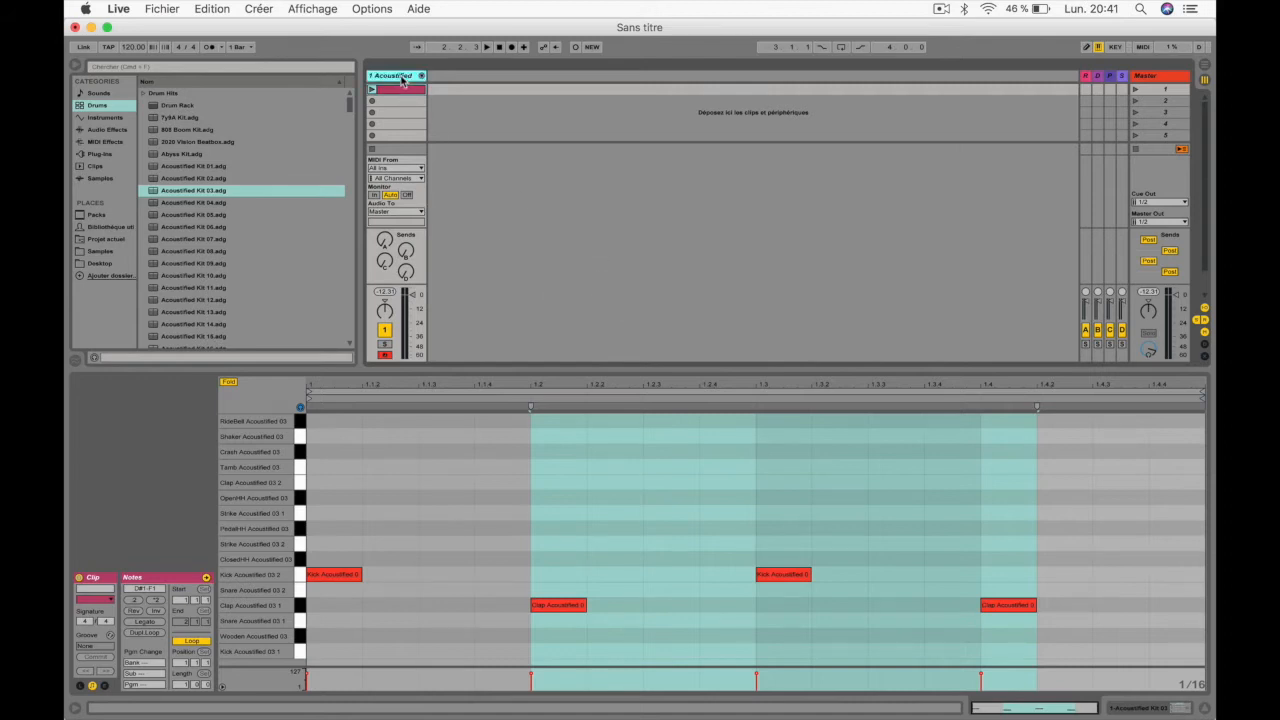
pyautogui.press('super+t')
pyautogui.press('super+t')
pyautogui.press('super+t')
pyautogui.press('super+t')
pyautogui.press('super+t')
pyautogui.press('super+t')
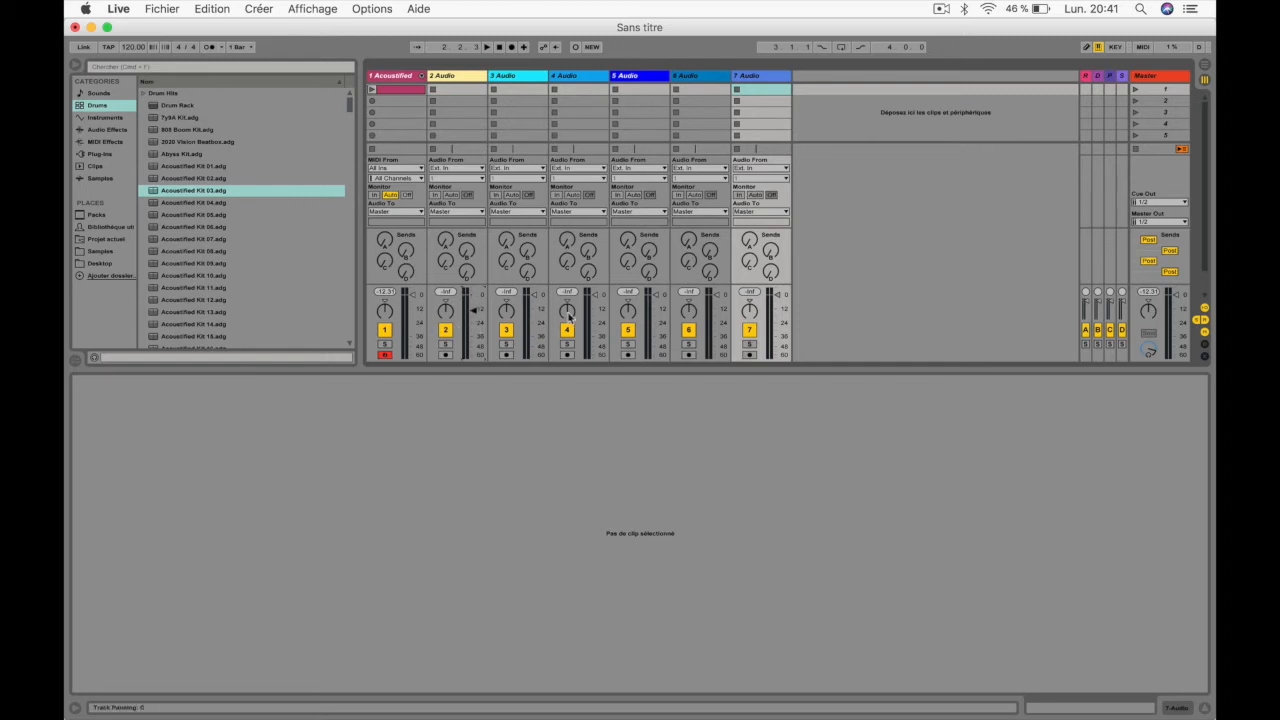
# Lower the volume faders of the 4 Audio and 6 Audio tracks, toggling playback in between
pyautogui.moveTo(594, 296); pyautogui.dragTo(595, 312)
pyautogui.press('space')
pyautogui.moveTo(710, 301); pyautogui.dragTo(712, 318)
pyautogui.press('space')
# Copy the drum clip into the first slots of tracks 2 and 3 and launch scene 1
pyautogui.moveTo(410, 91); pyautogui.dragTo(508, 91)
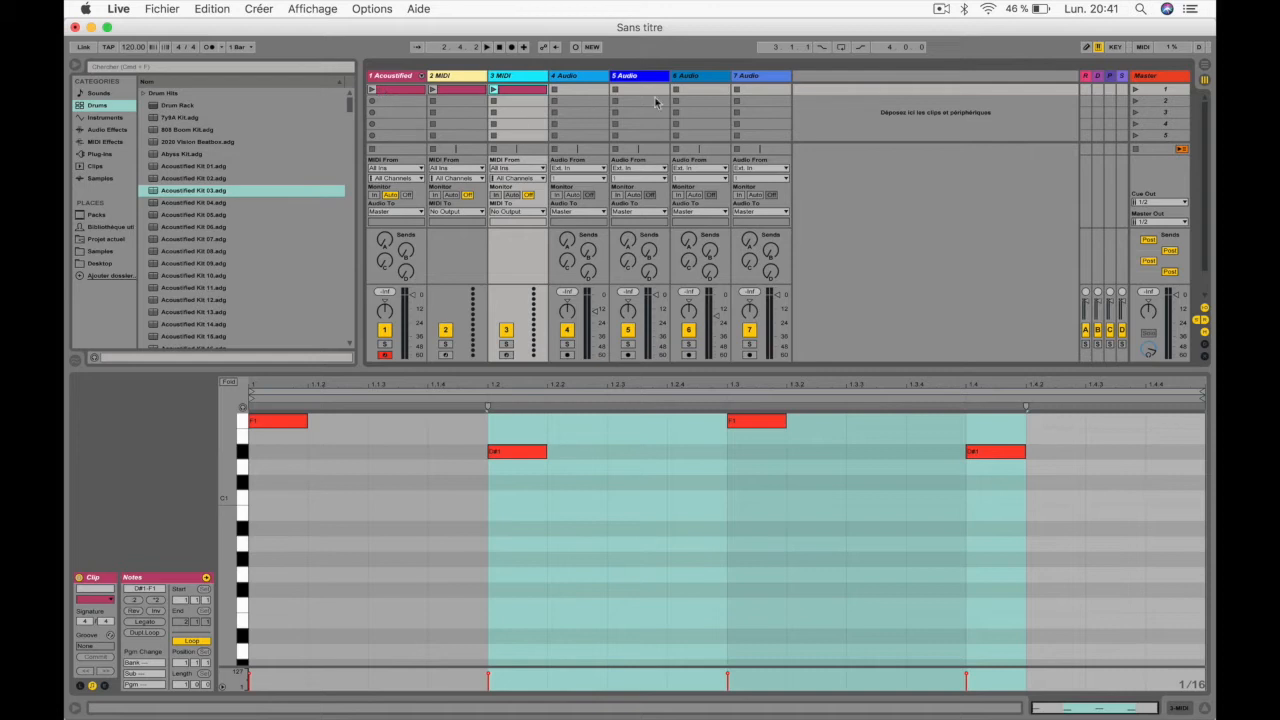
pyautogui.click(1136, 89)
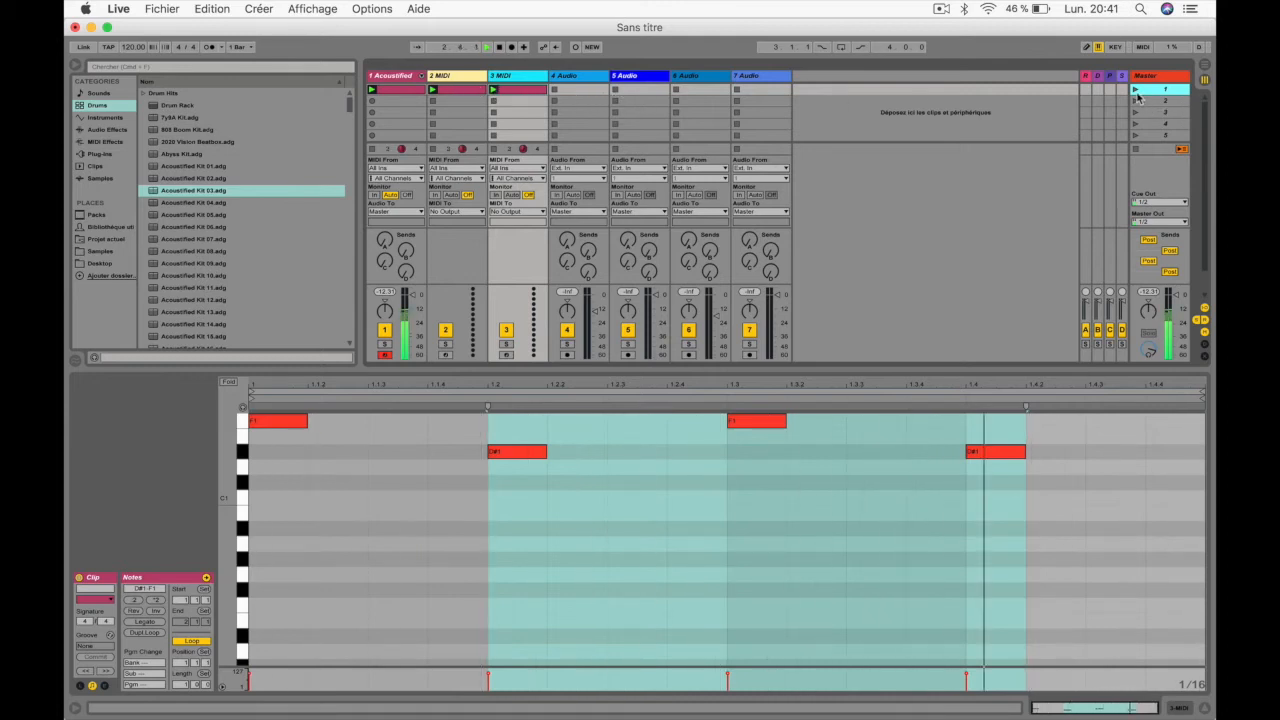
# Duplicate the clips on tracks 2 and 3 into their scene 2 slots
pyautogui.click(461, 91)
pyautogui.press('super+d')
pyautogui.click(492, 92)
pyautogui.press('super+d')
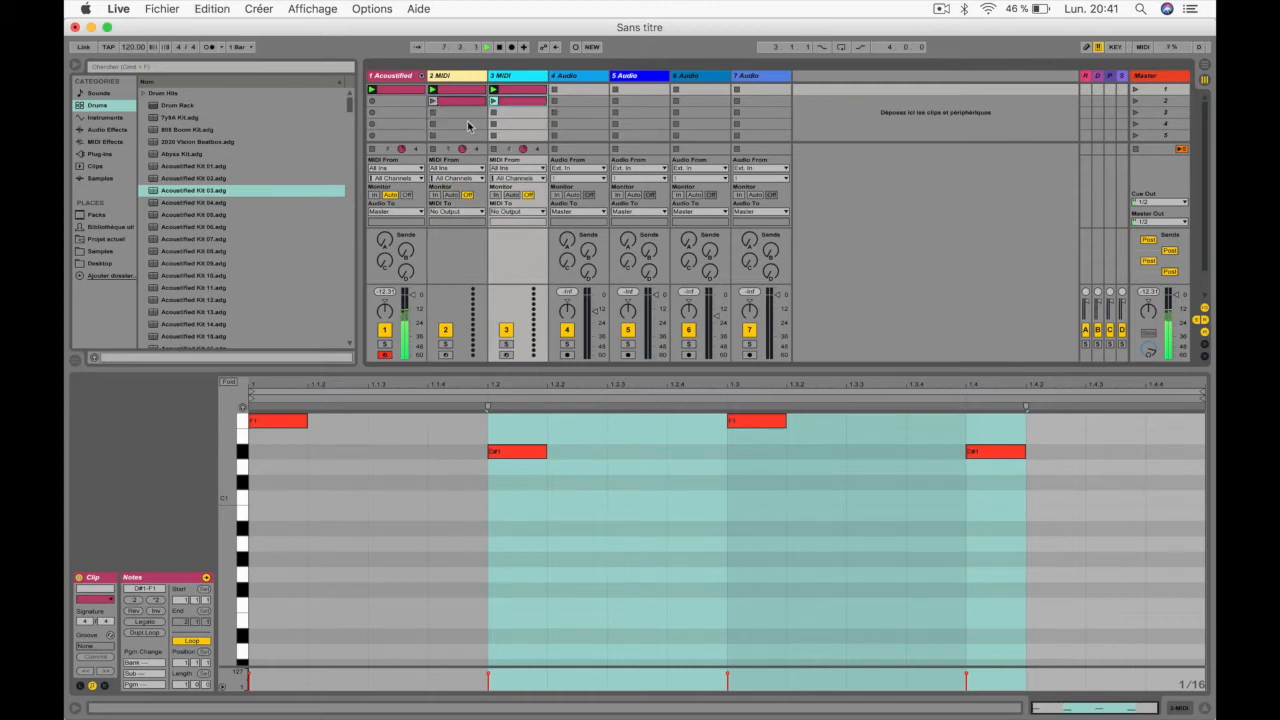
# Delete all the copied clips from scenes 1 and 2 on tracks 2 and 3
pyautogui.click(527, 103)
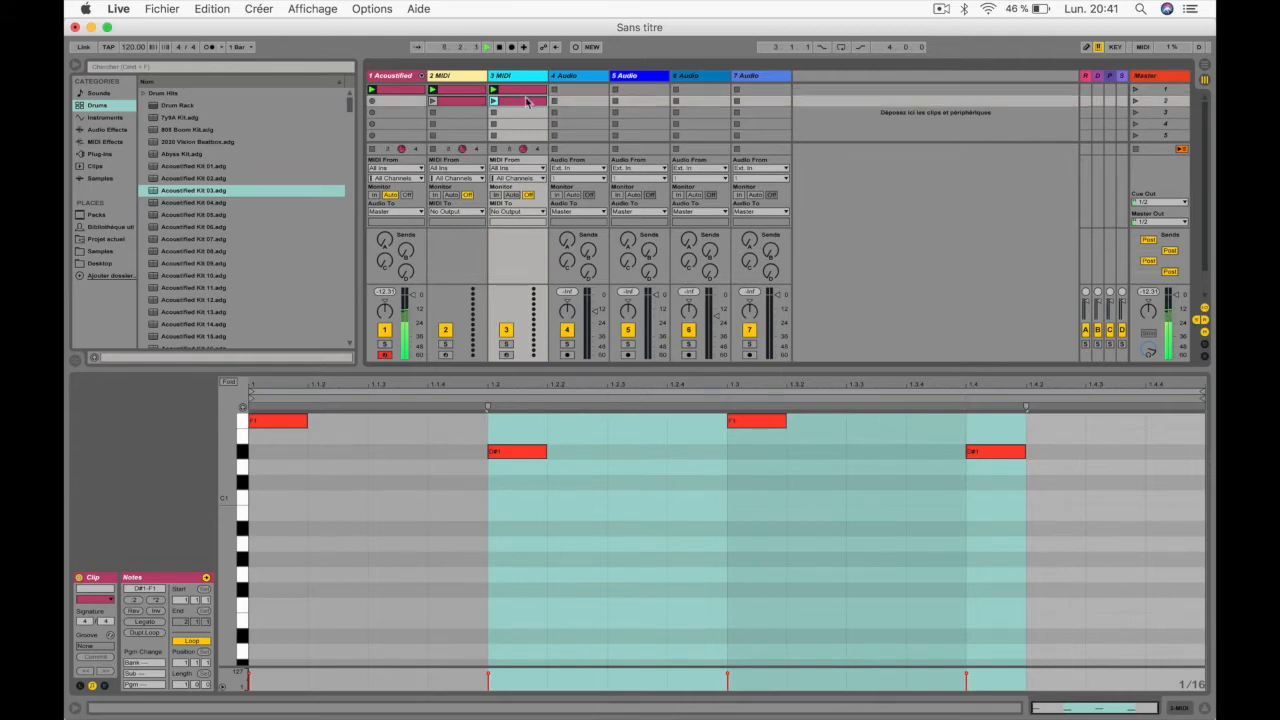
pyautogui.press('Delete')
pyautogui.click(465, 103)
pyautogui.press('Delete')
pyautogui.click(465, 93)
pyautogui.press('Delete')
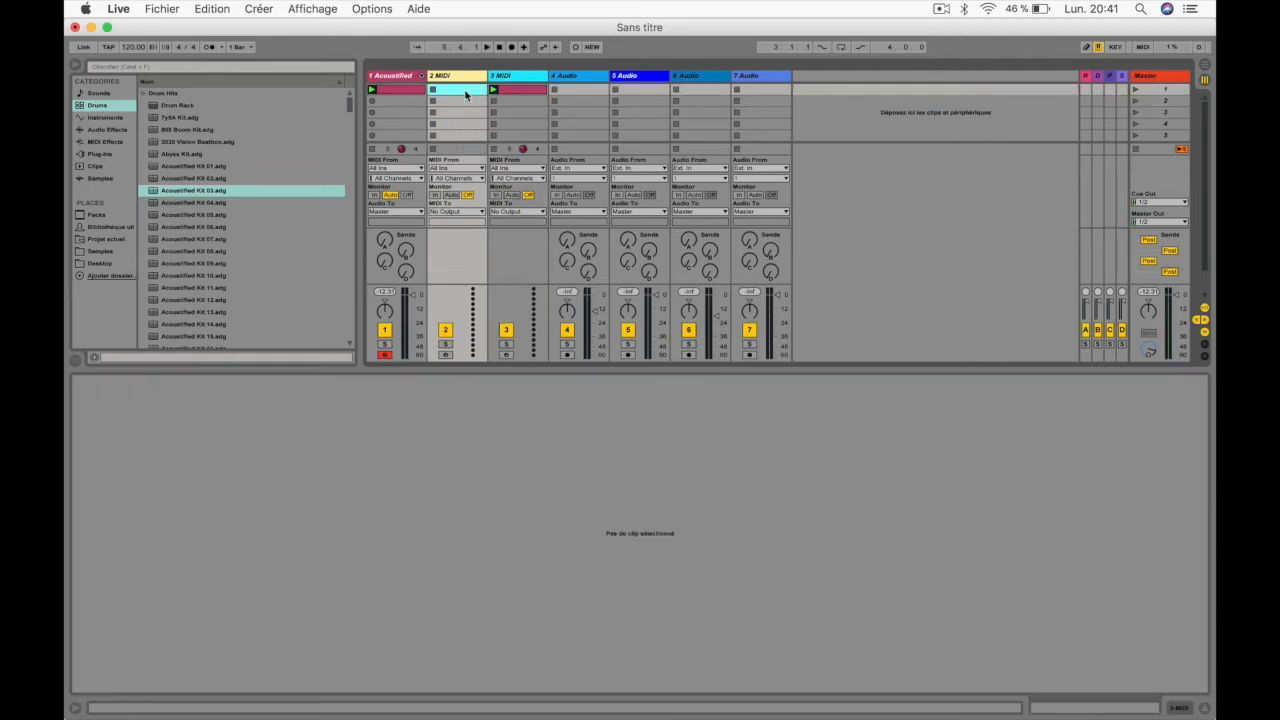
pyautogui.click(514, 92)
pyautogui.press('Delete')
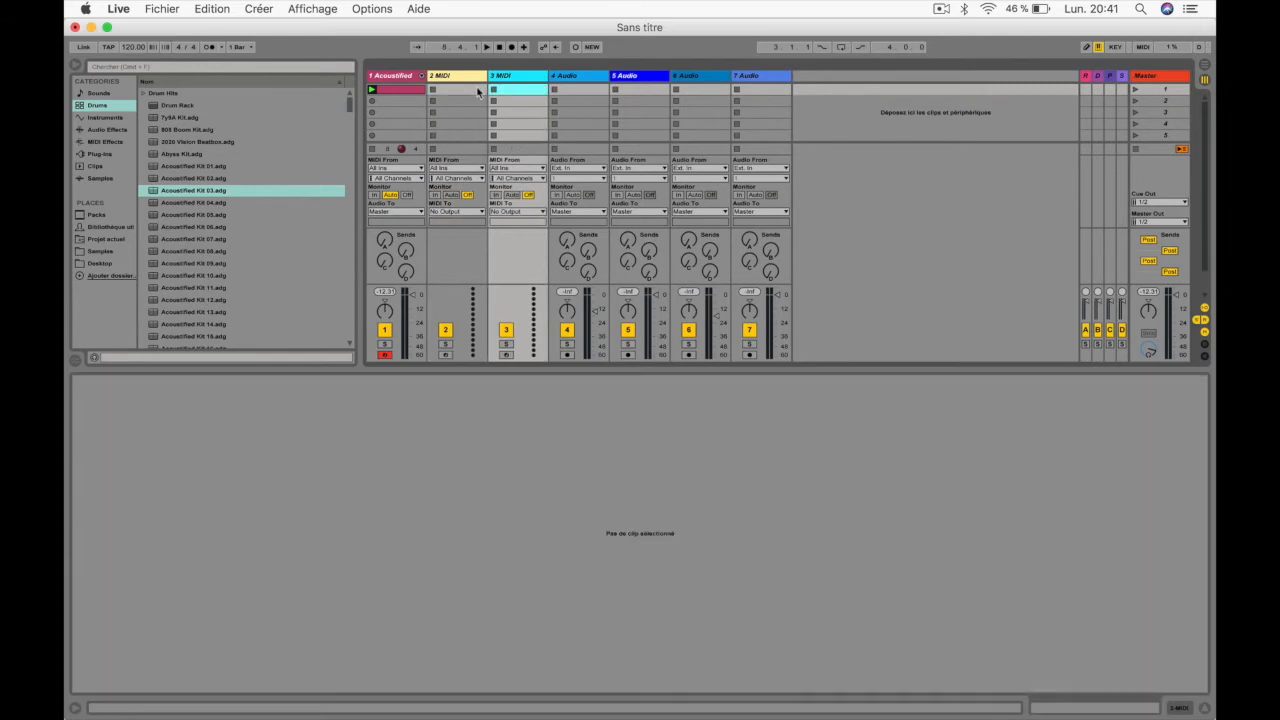
# Select the 2 MIDI track and compare the Session and Arrangement views by switching between them repeatedly, ending in Arrangement
pyautogui.click(471, 78)
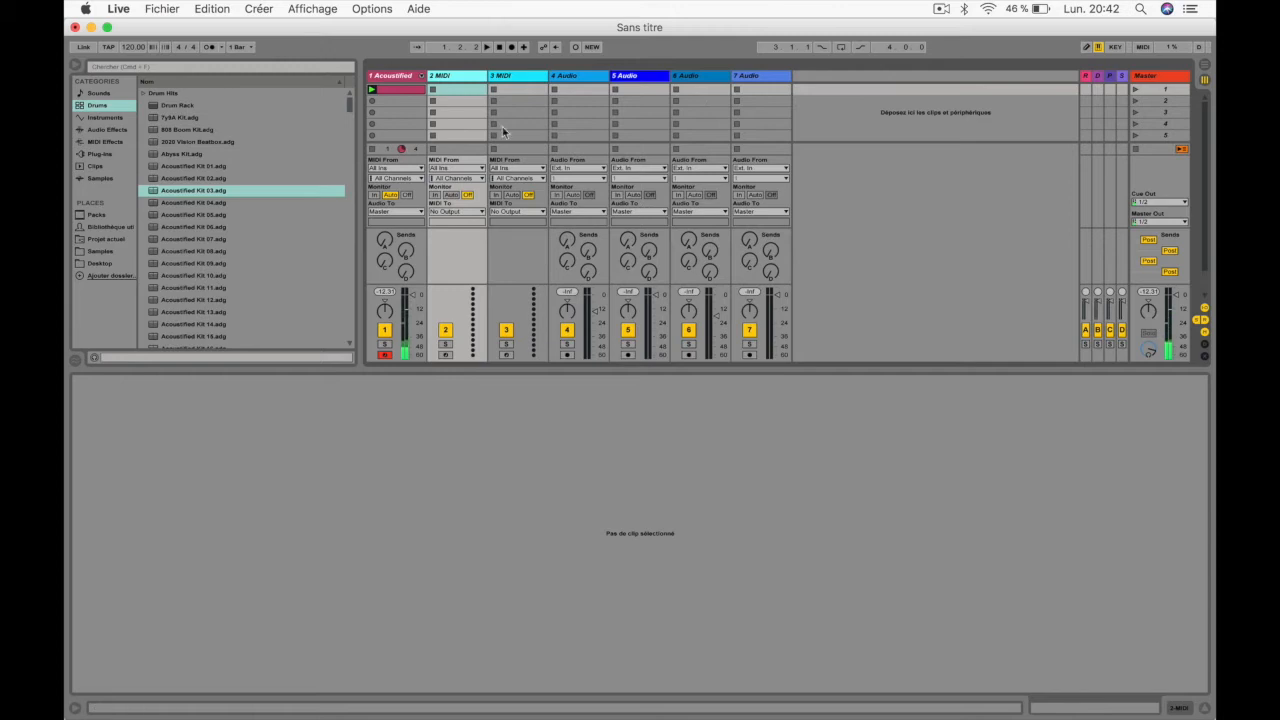
pyautogui.press('Tab')
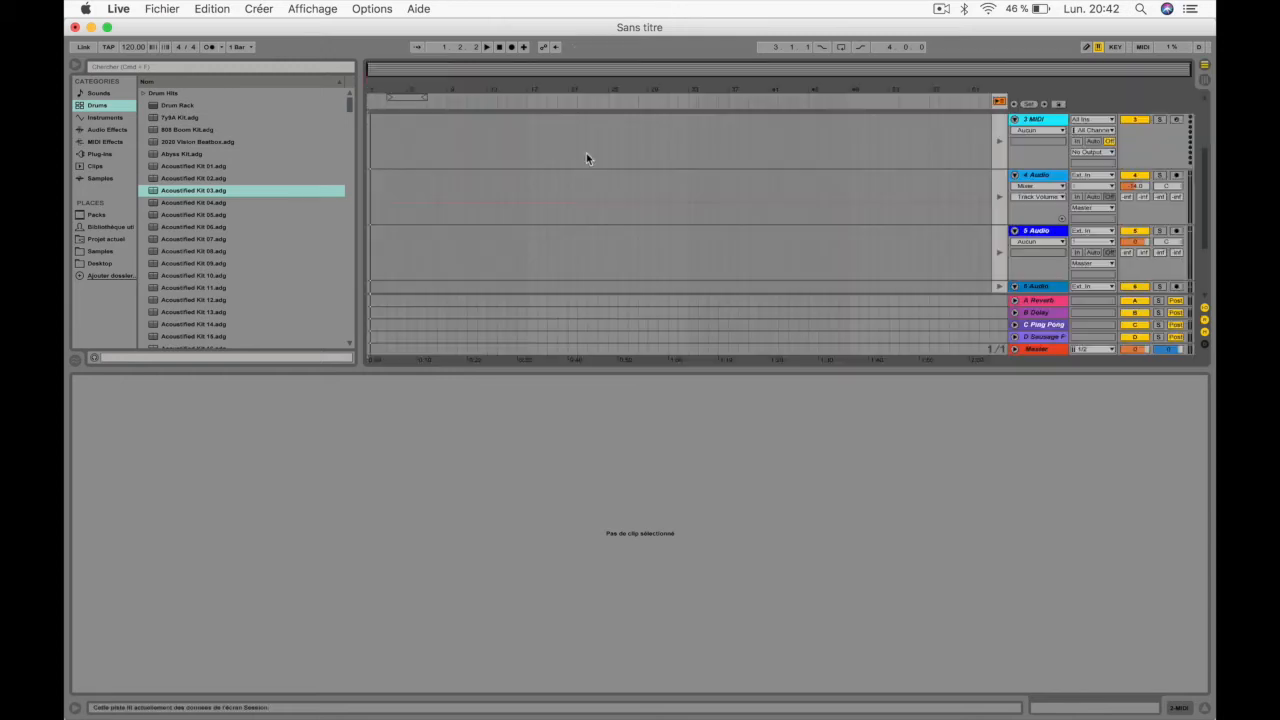
pyautogui.press('Tab')
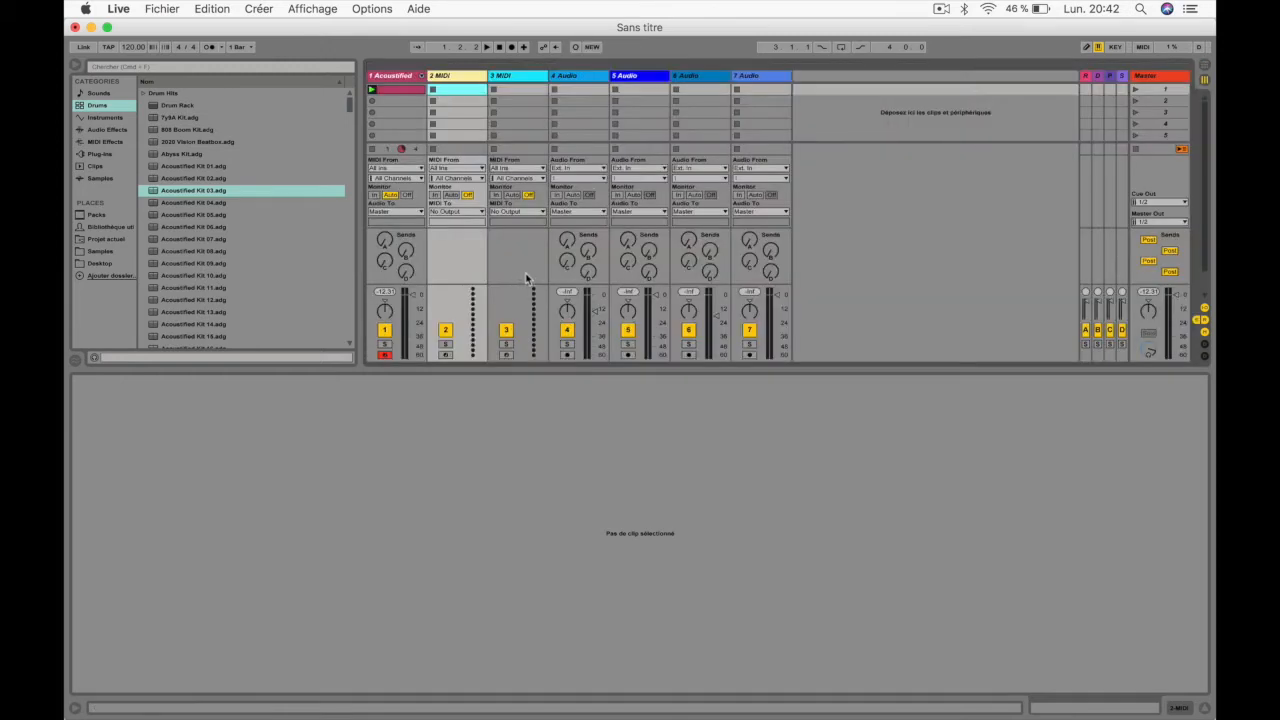
pyautogui.click(1206, 66)
pyautogui.click(1206, 79)
pyautogui.click(1206, 67)
pyautogui.click(1205, 79)
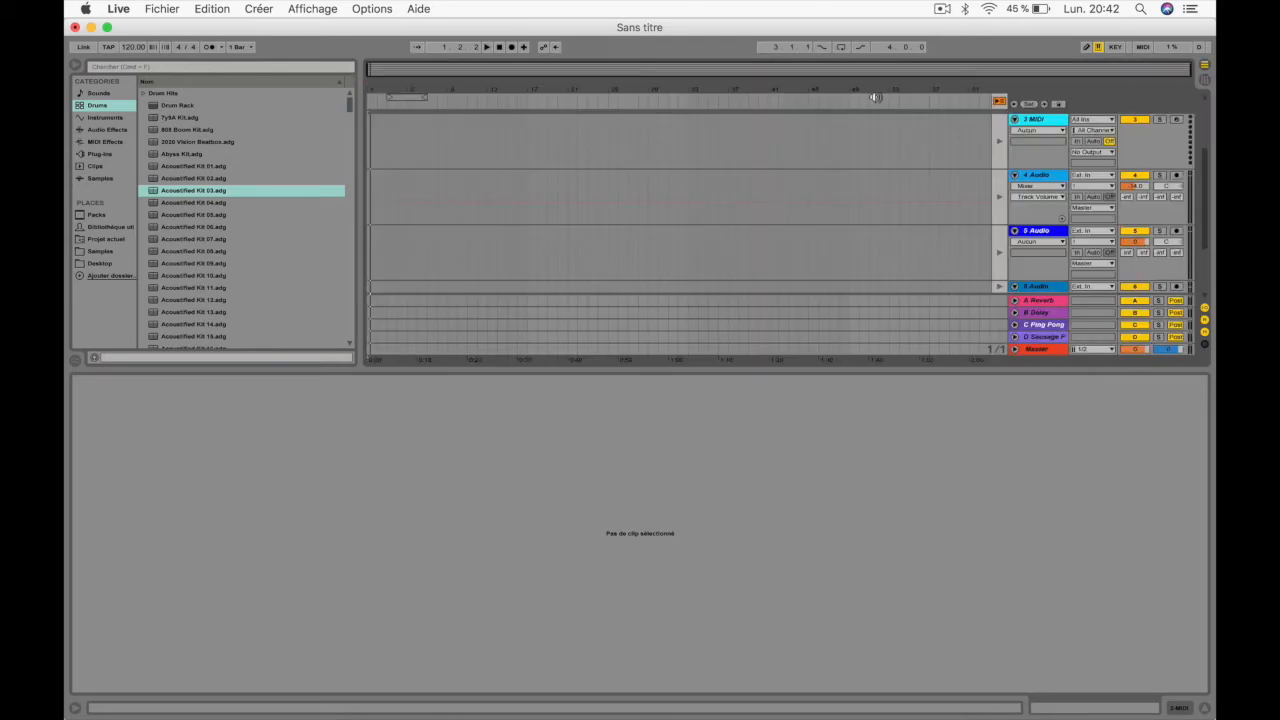
pyautogui.press('Tab')
pyautogui.press('Tab')
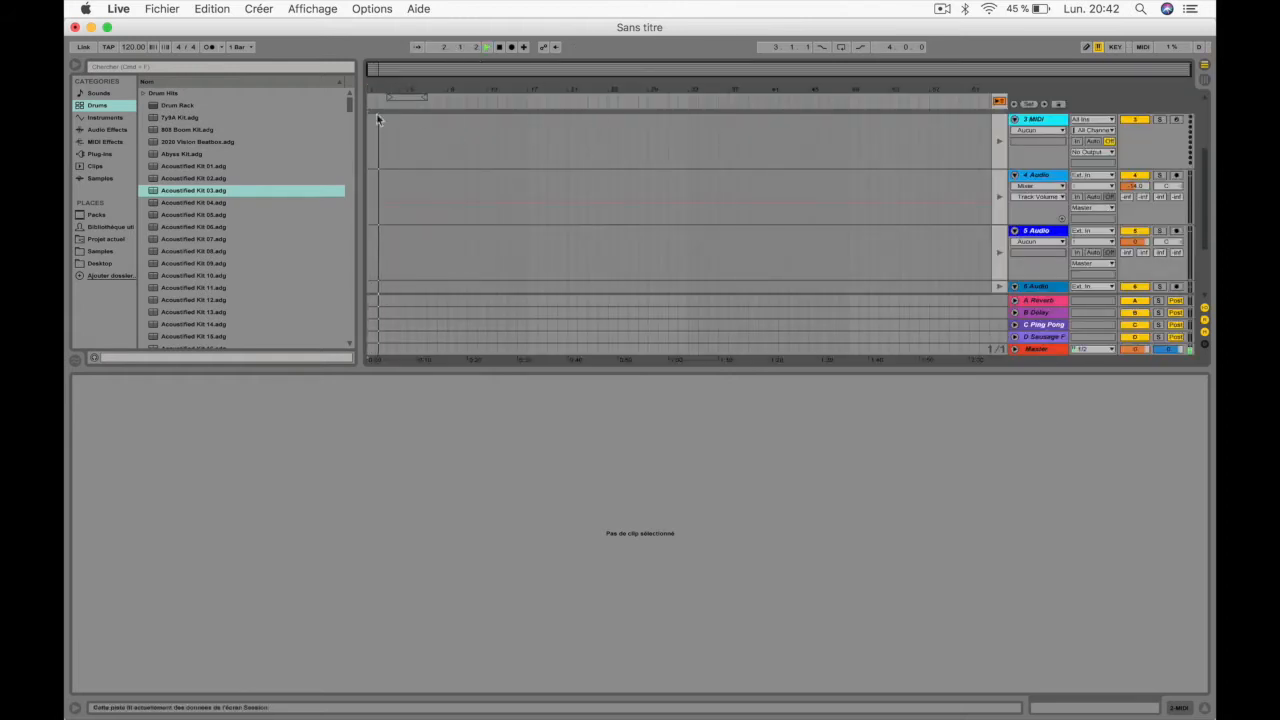
# Compare the Session and Arrangement views during playback, then stop playback in the Arrangement view
pyautogui.scroll(4, 496, 173)
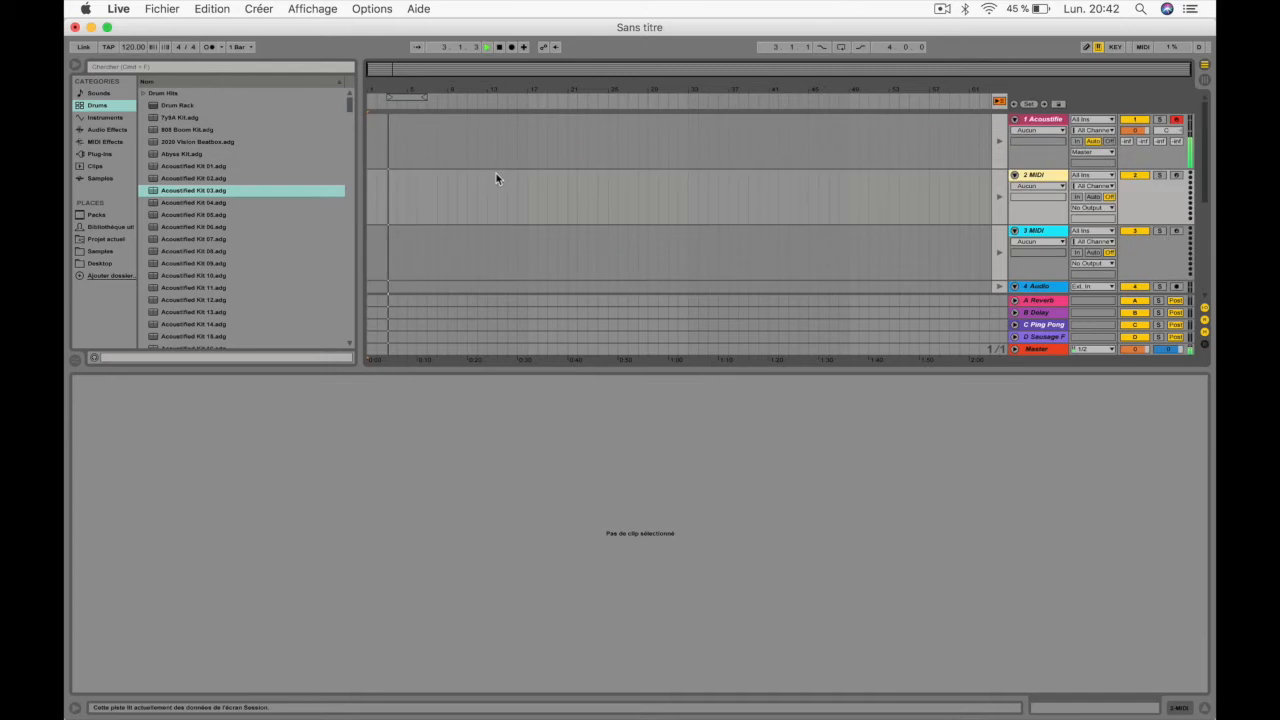
pyautogui.press('Tab')
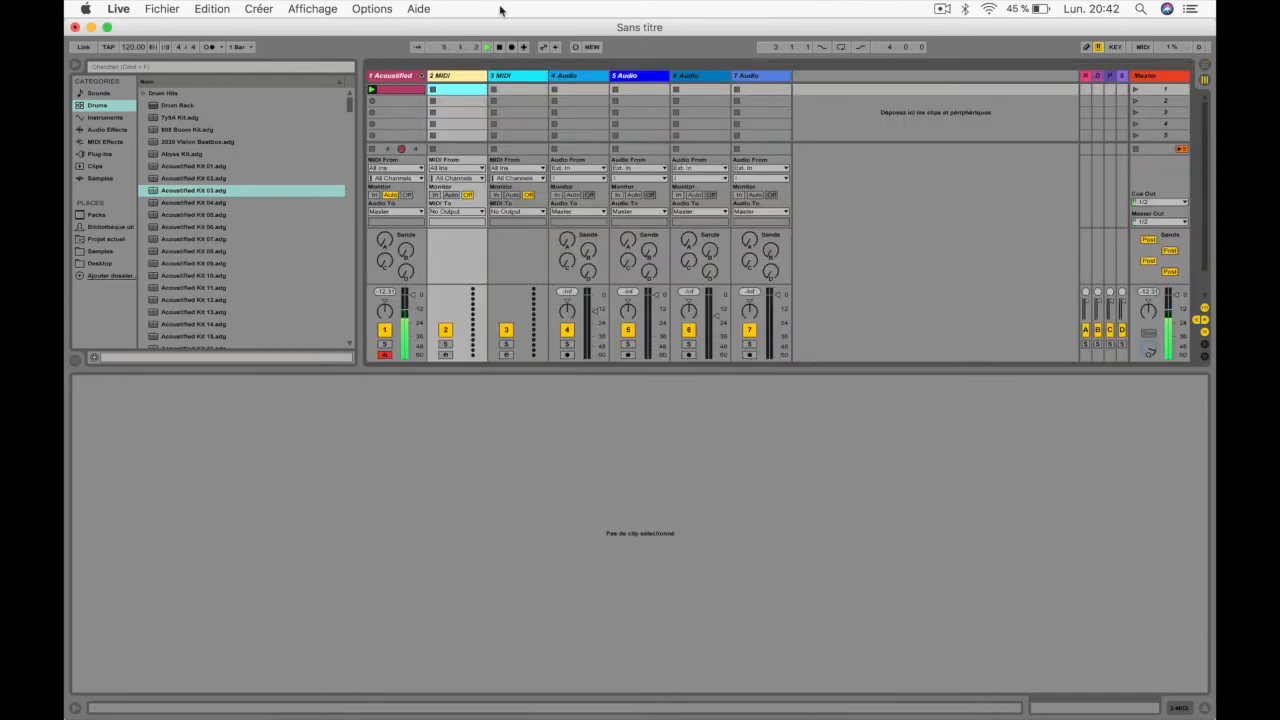
pyautogui.press('Tab')
pyautogui.press('space')
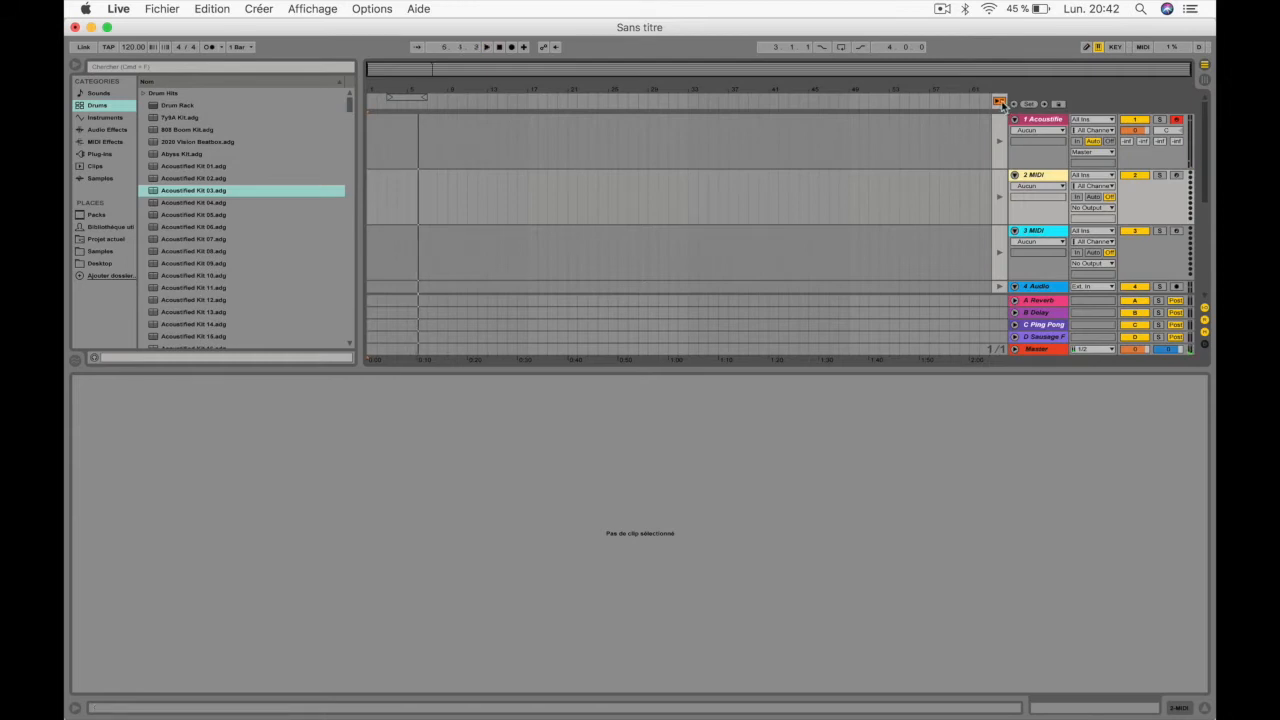
# Return playback from the Session clips to the Arrangement, play the timeline, and check both views
pyautogui.click(999, 102)
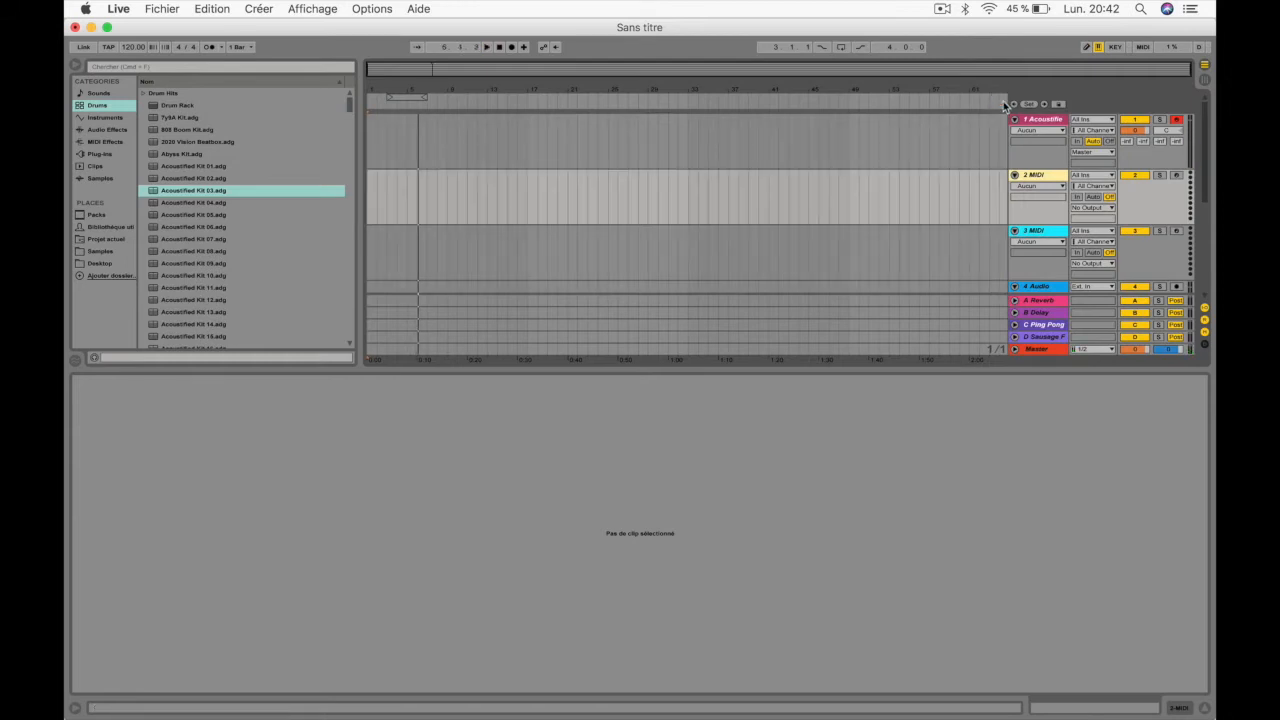
pyautogui.press('space')
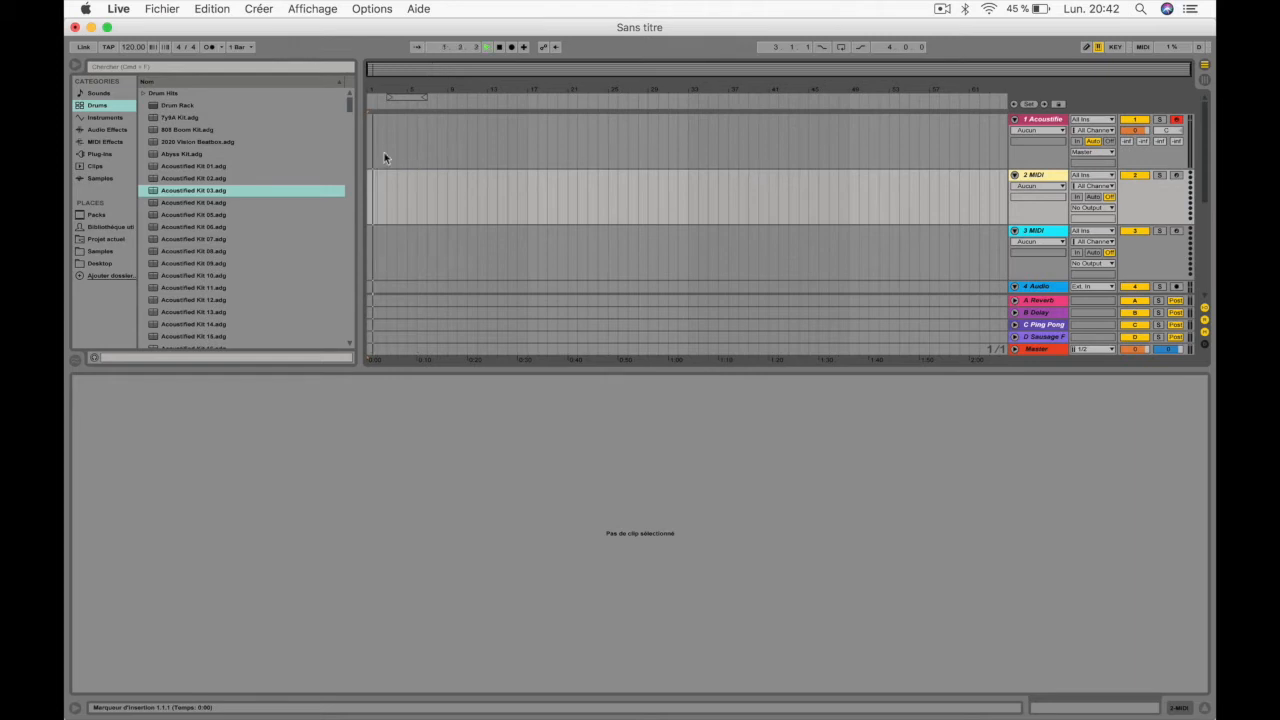
pyautogui.press('Tab')
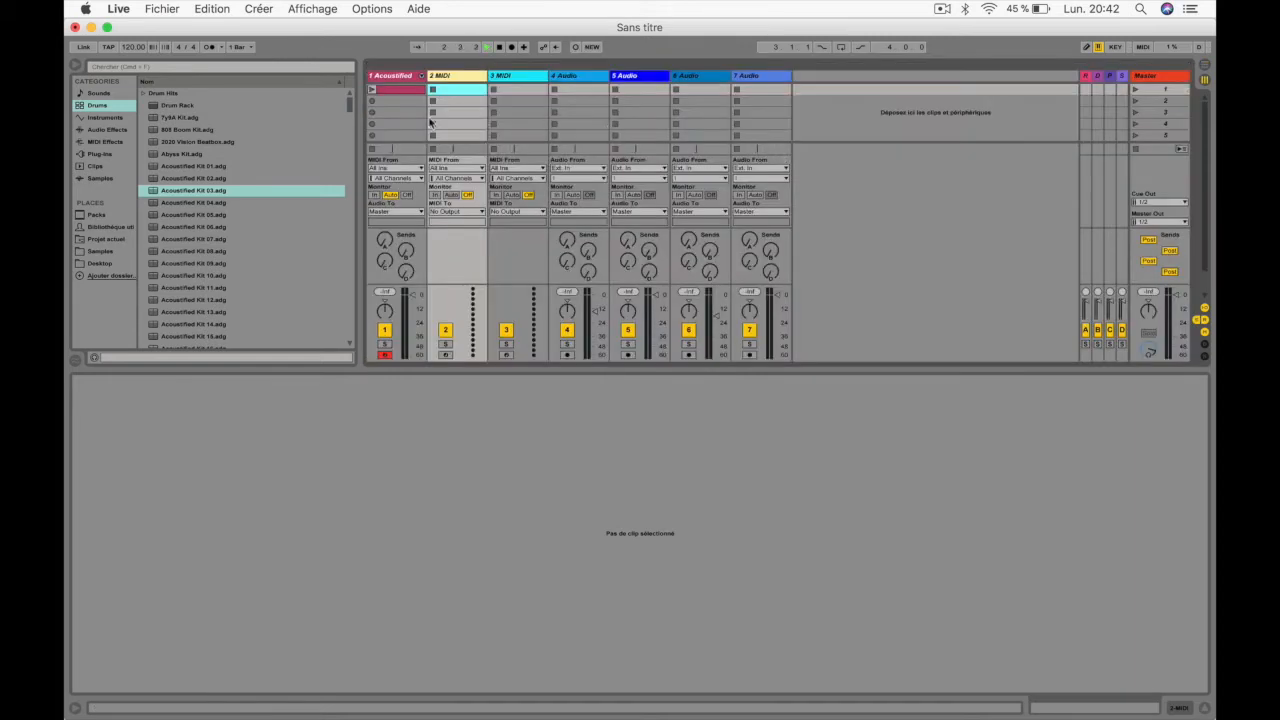
pyautogui.press('Tab')
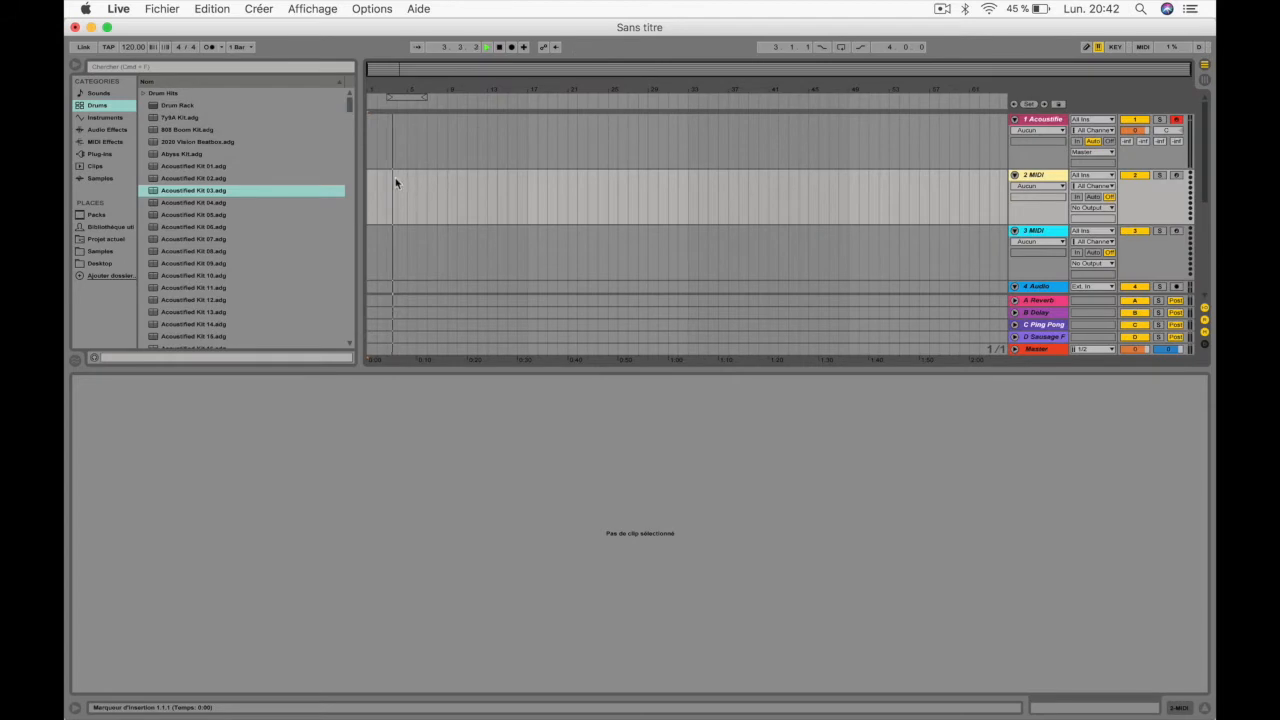
# Set the loop to 11 bars from bar 1, copy the Session drum clip to the start of track 1's timeline, and play it
pyautogui.moveTo(414, 97); pyautogui.dragTo(474, 96)
pyautogui.press('Tab')
pyautogui.click(397, 90)
pyautogui.press('Tab')
pyautogui.moveTo(397, 92); pyautogui.dragTo(448, 116)
pyautogui.press('space')
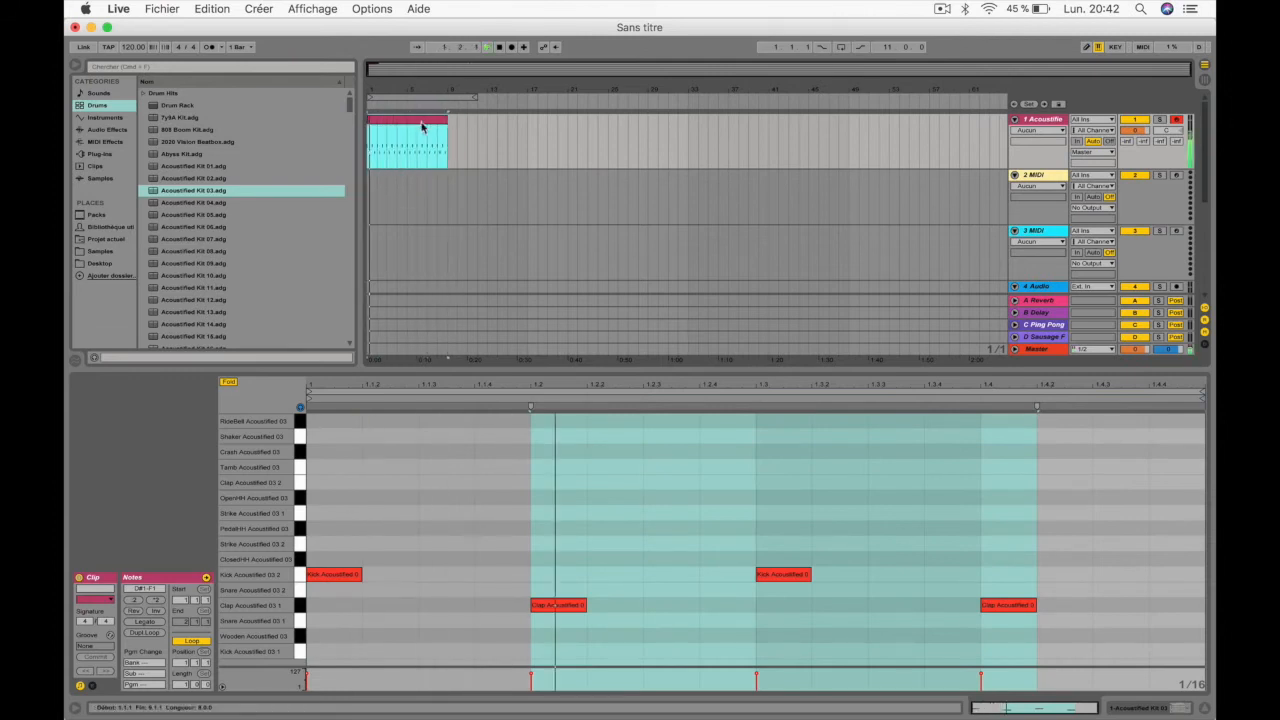
# In the Session mixer, set track 1's volume to about -2.0 dB and raise its A-Reverb send
pyautogui.press('Tab')
pyautogui.press('Tab')
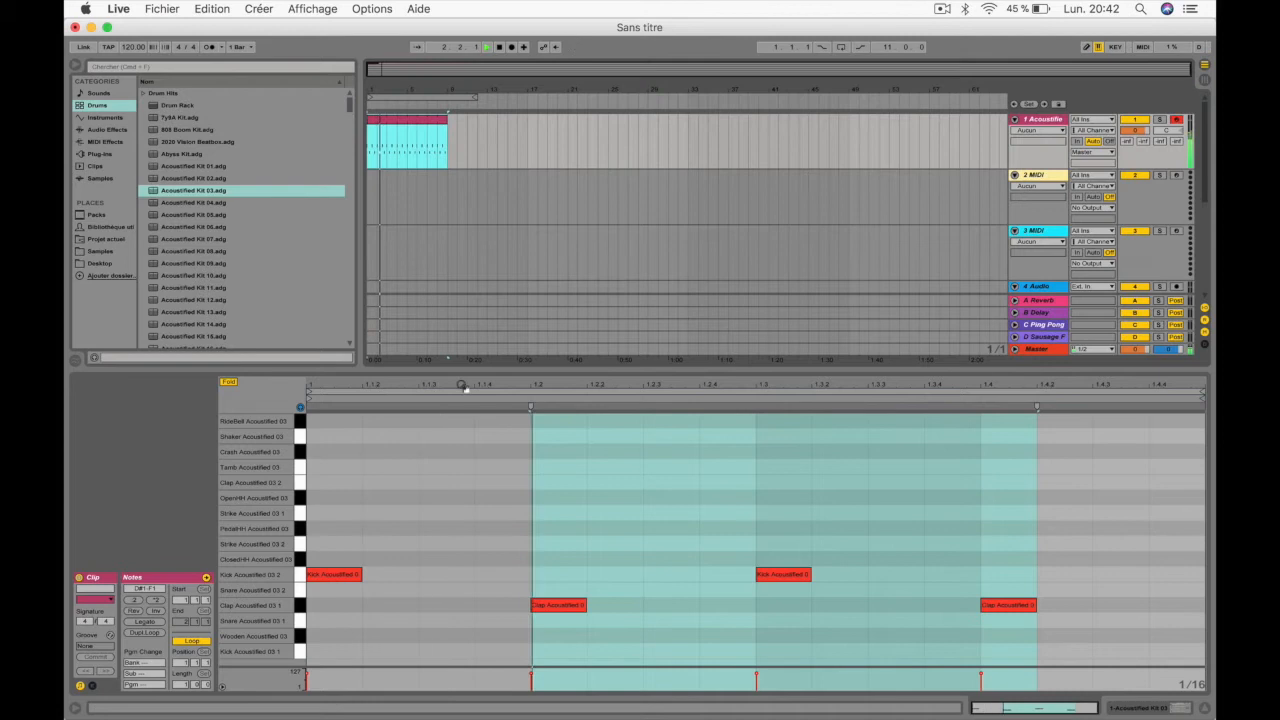
pyautogui.press('Tab')
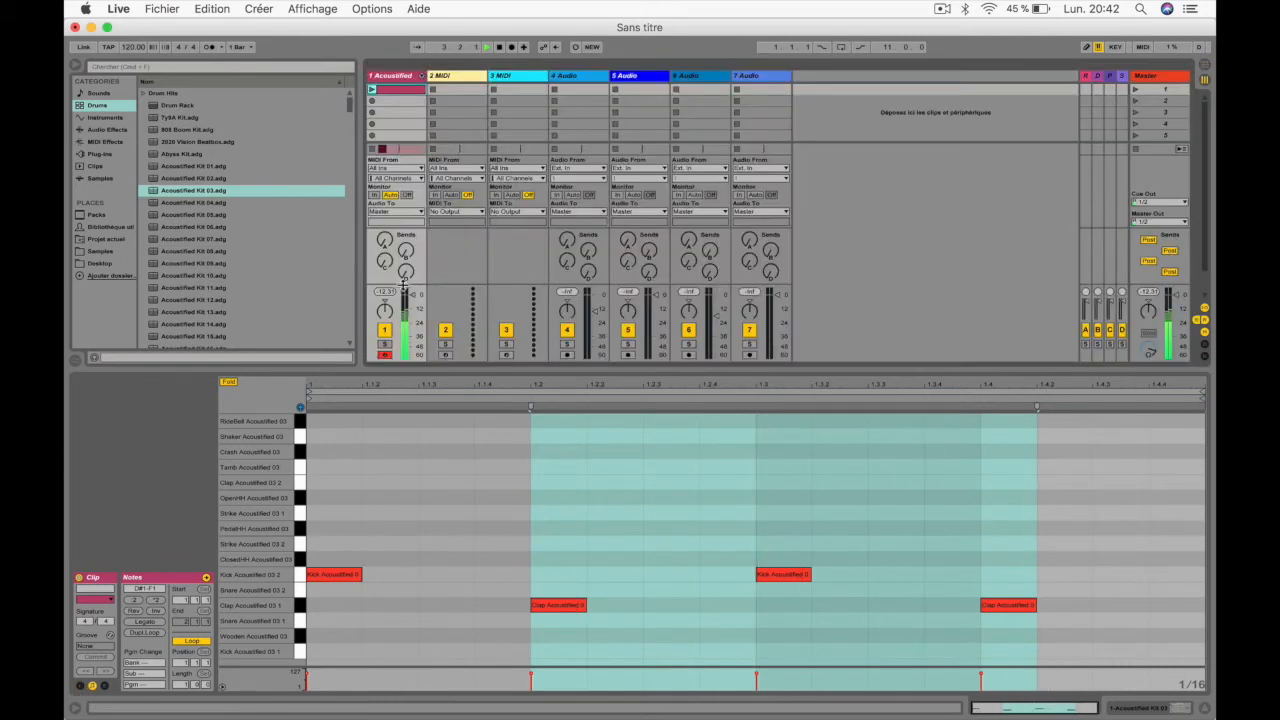
pyautogui.moveTo(412, 325); pyautogui.dragTo(412, 296)
pyautogui.moveTo(390, 243)
pyautogui.mouseDown()
pyautogui.moveTo(390, 205)
pyautogui.moveTo(390, 229)
pyautogui.mouseUp()
# Compare track 1's mixer settings between the Session and Arrangement views, ending in Arrangement
pyautogui.press('Tab')
pyautogui.press('Tab')
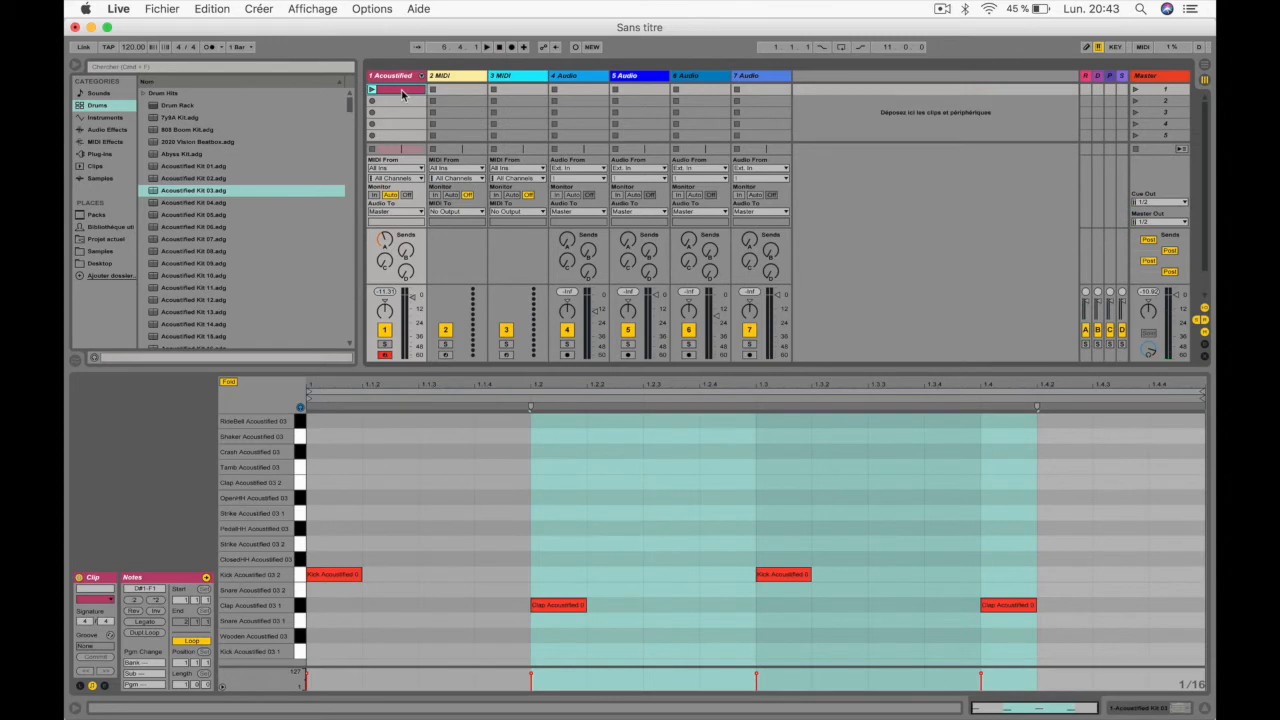
pyautogui.press('Tab')
pyautogui.press('Tab')
pyautogui.press('Tab')
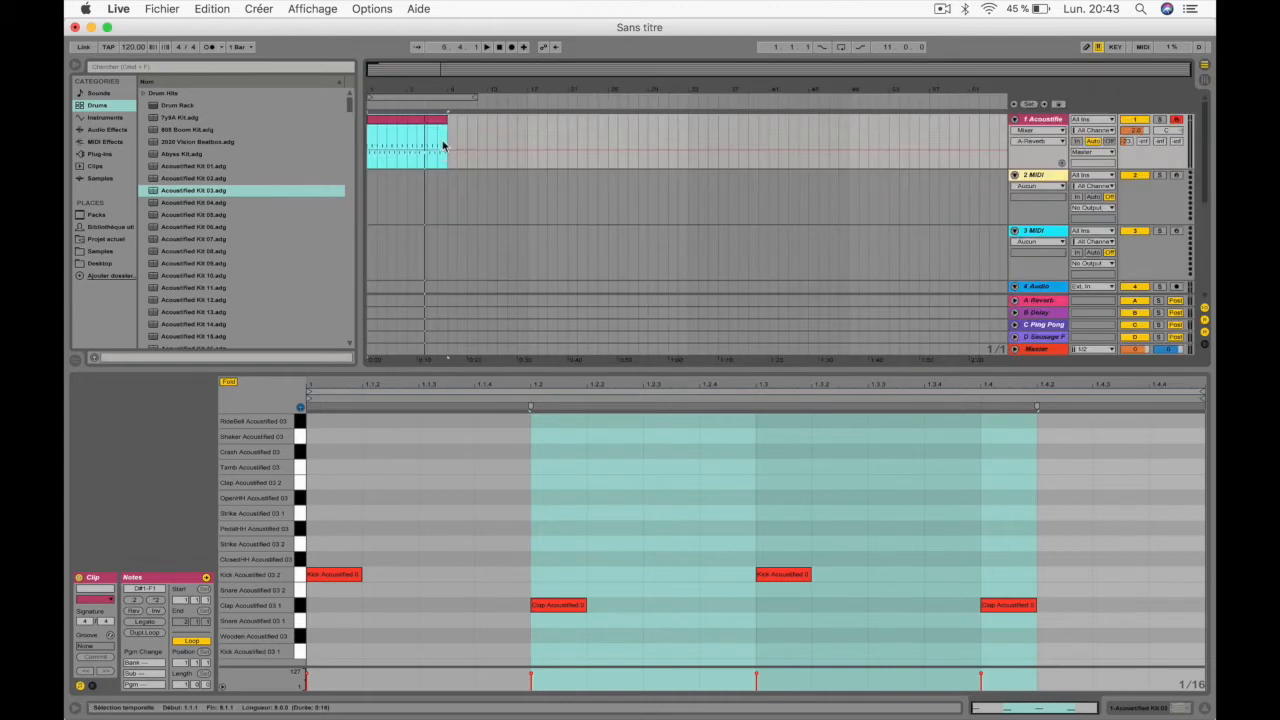
# Try editing track 1's A-Reverb automation just after the drum clip, then undo the edit
pyautogui.click(383, 142)
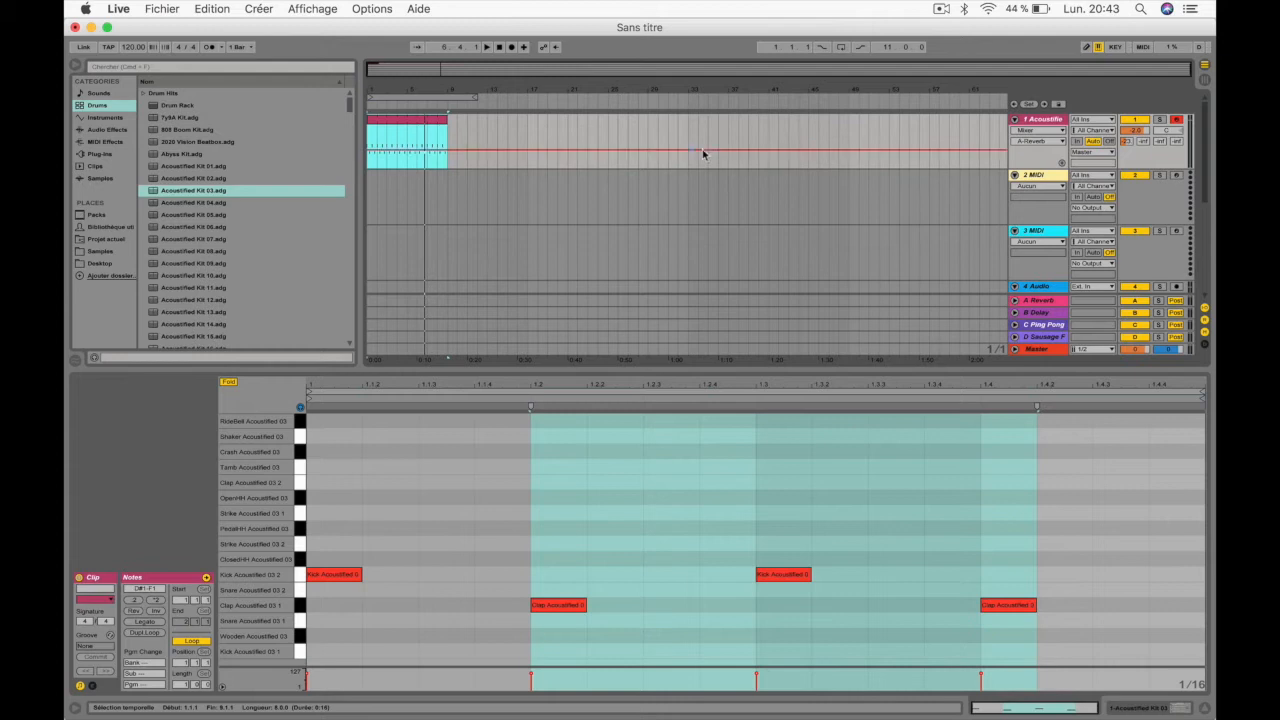
pyautogui.moveTo(448, 151)
pyautogui.mouseDown()
pyautogui.moveTo(460, 167)
pyautogui.moveTo(461, 153)
pyautogui.mouseUp()
pyautogui.press('super+z')
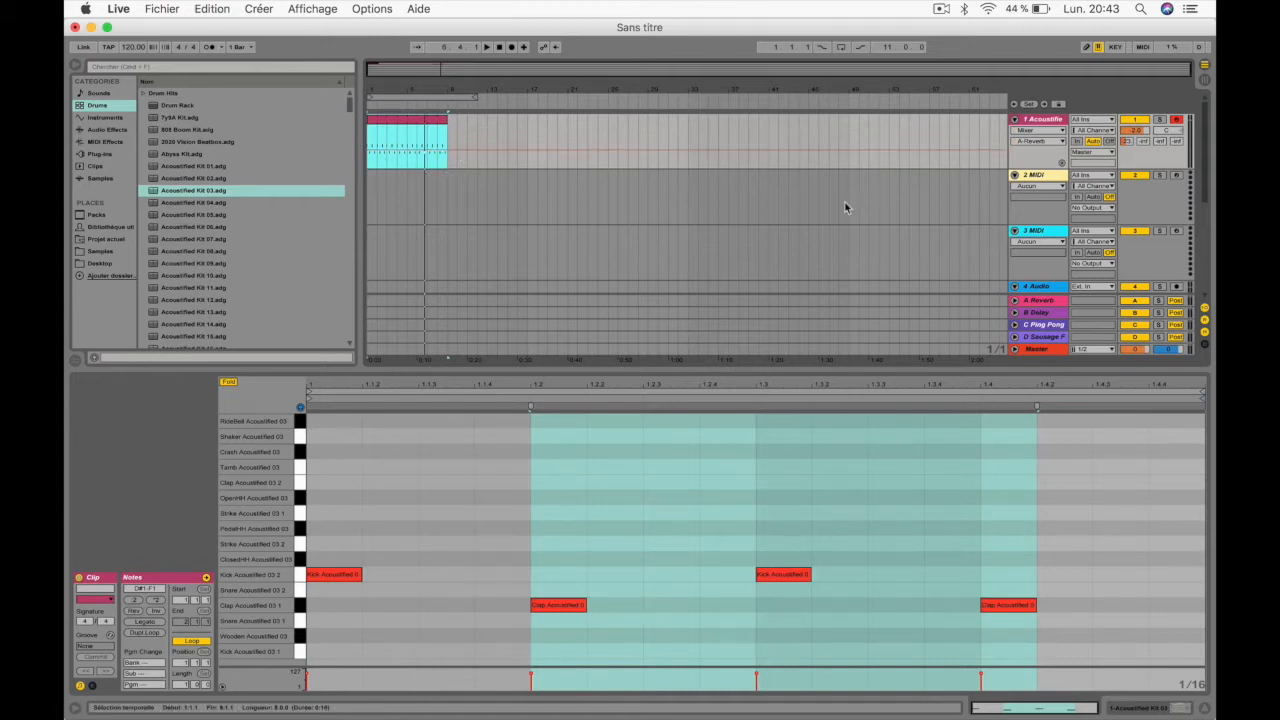
# Launch scene 1 in the Session view, then delete the drum clip from track 1's timeline in the Arrangement
pyautogui.press('Tab')
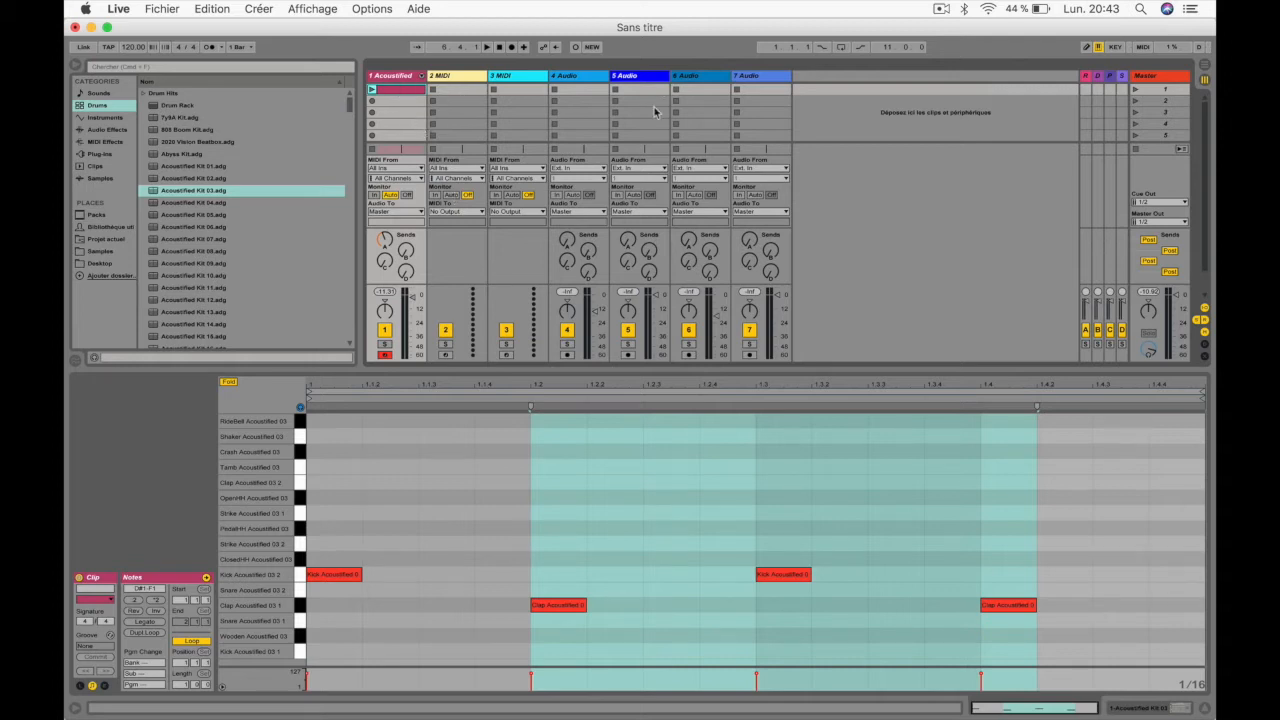
pyautogui.click(1137, 90)
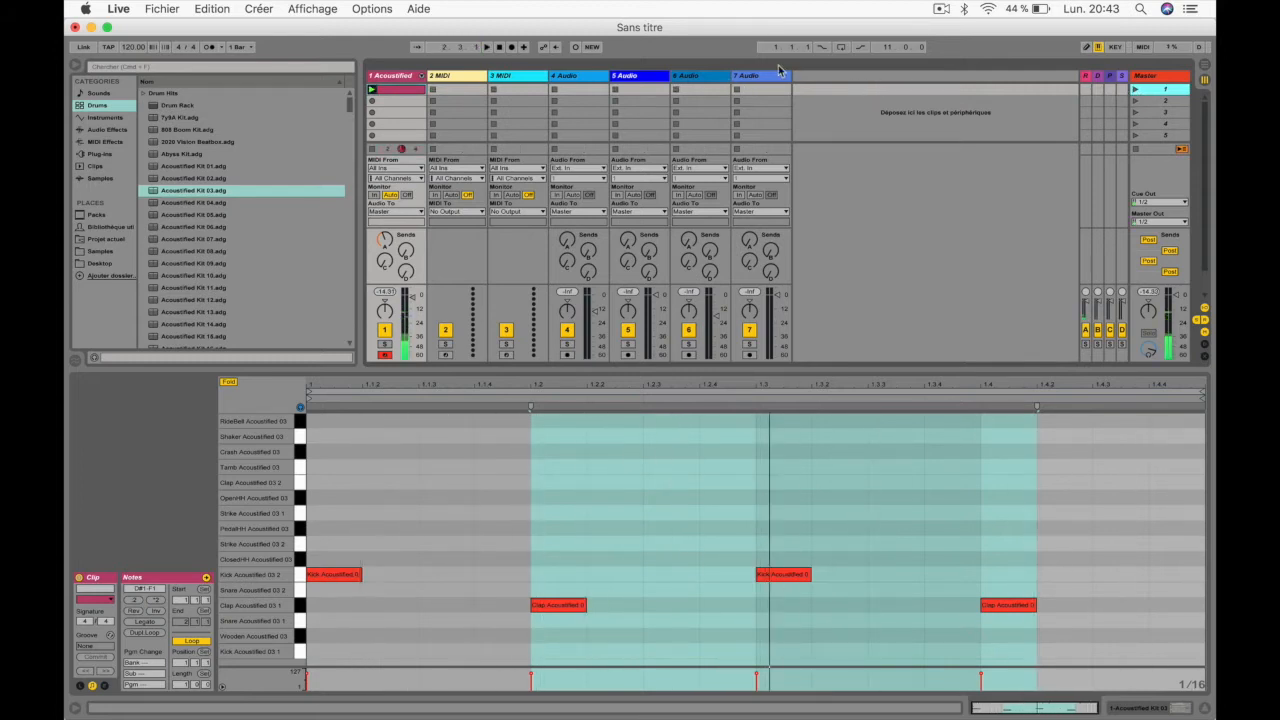
pyautogui.press('Tab')
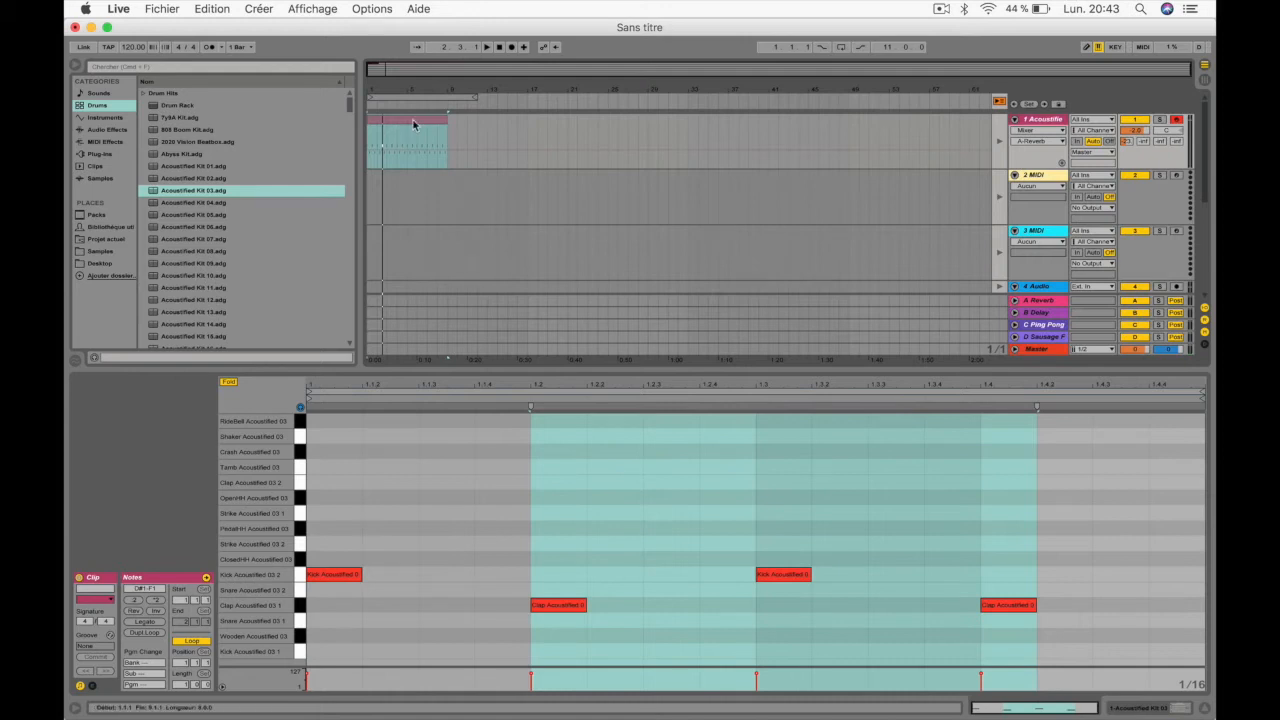
pyautogui.press('Delete')
pyautogui.click(371, 129)
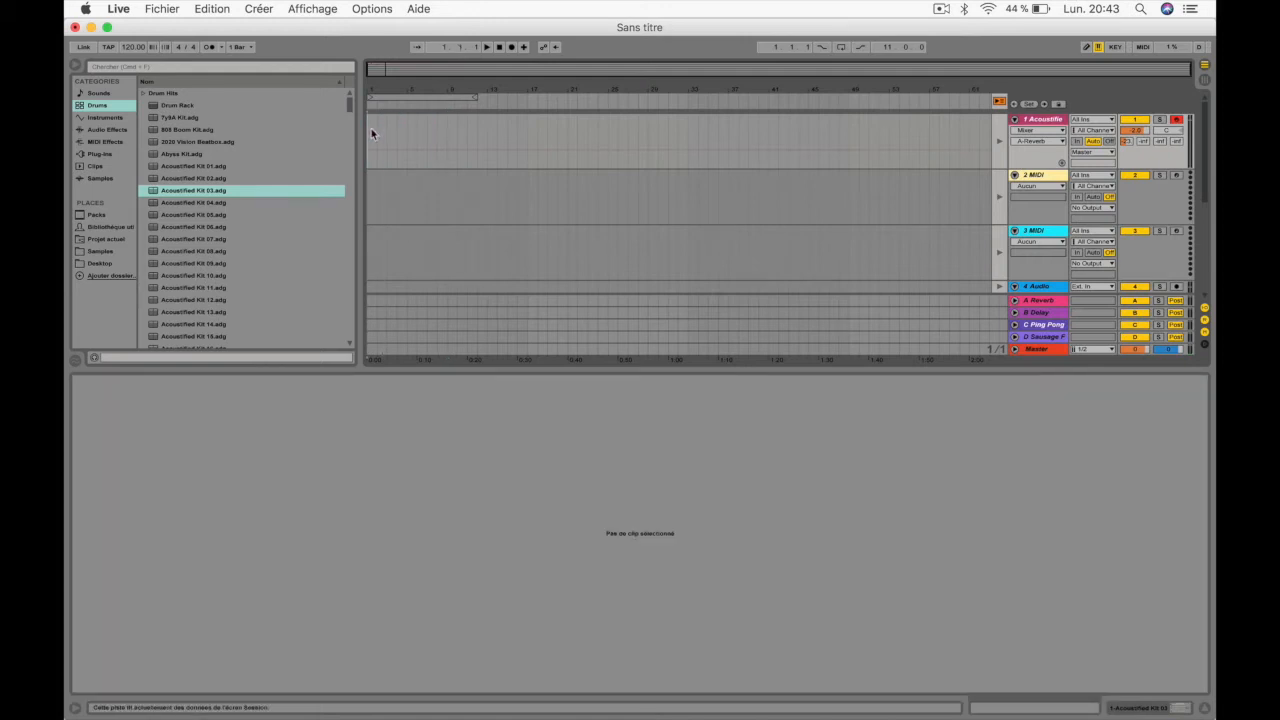
# Start recording the playing Session drum clip into the Arrangement and check the recording on track 1's timeline
pyautogui.press('Tab')
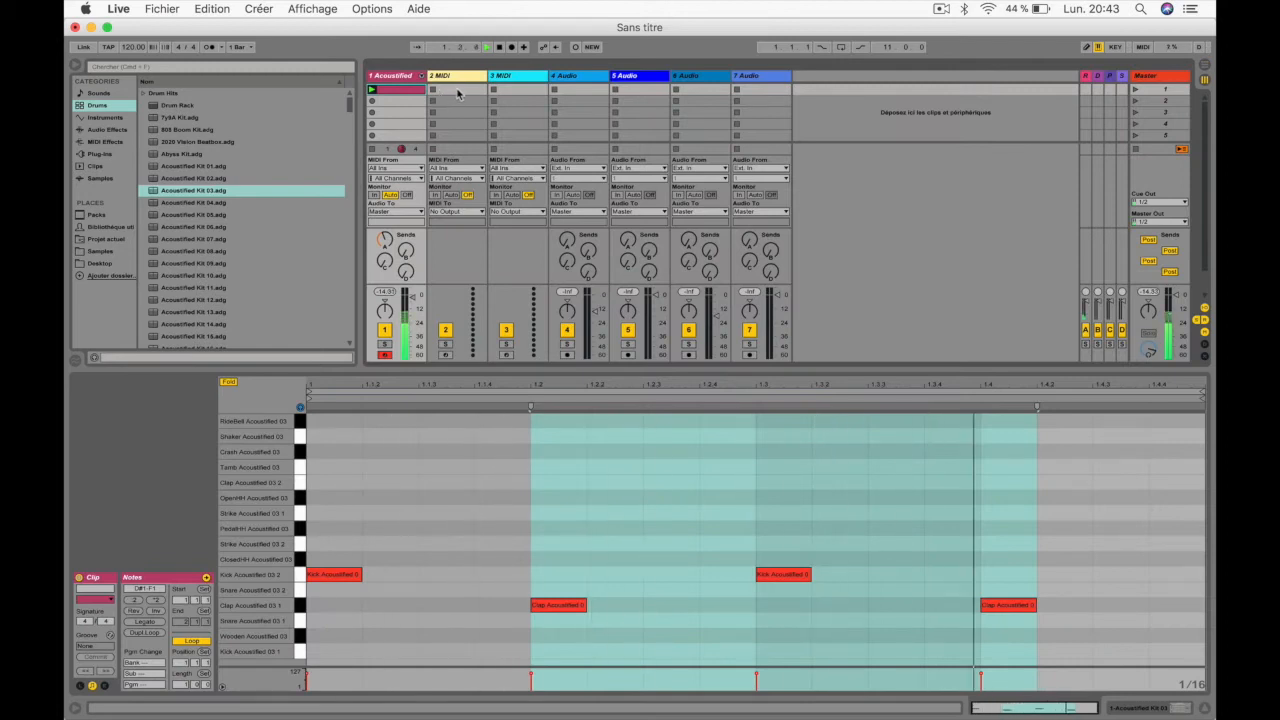
pyautogui.click(511, 48)
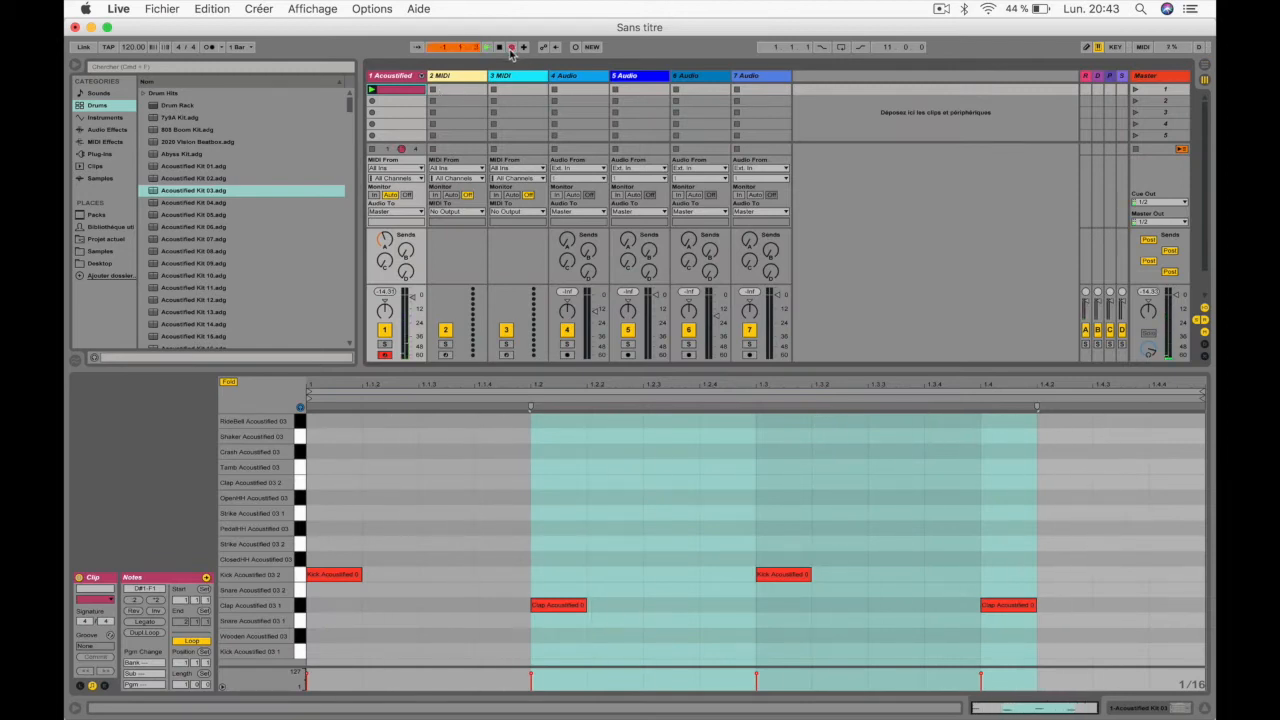
pyautogui.press('Tab')
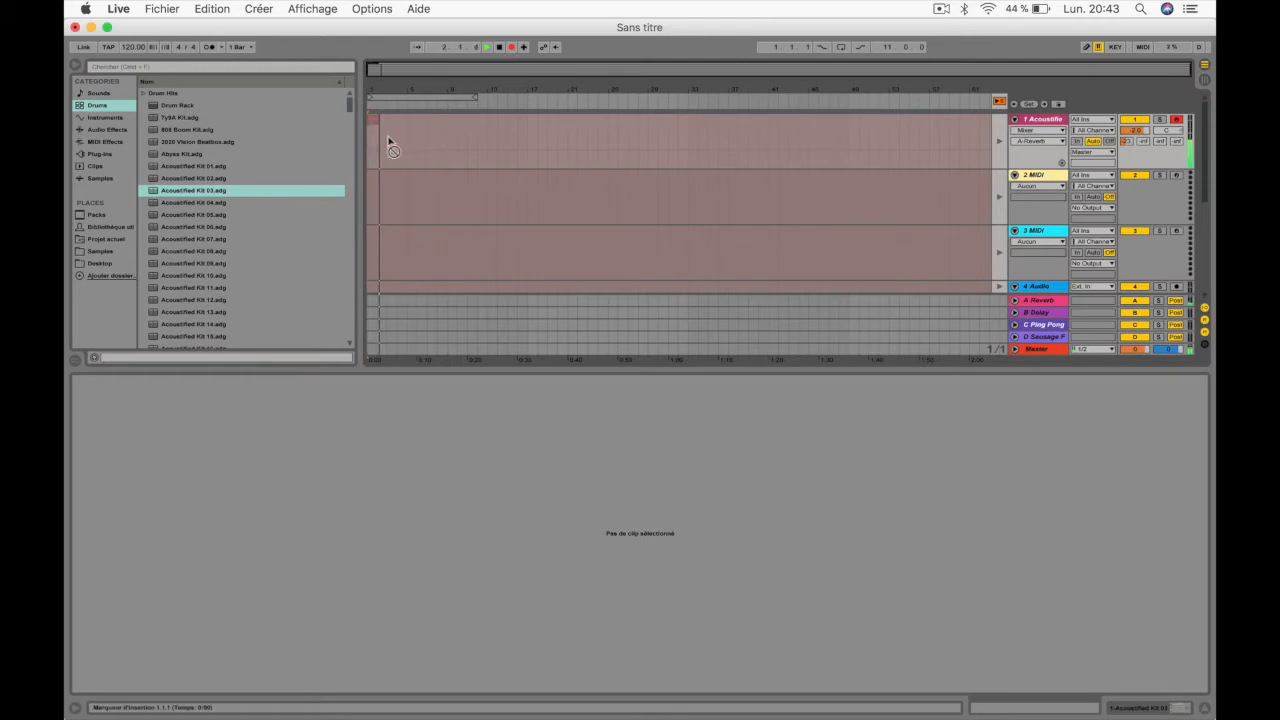
pyautogui.press('Tab')
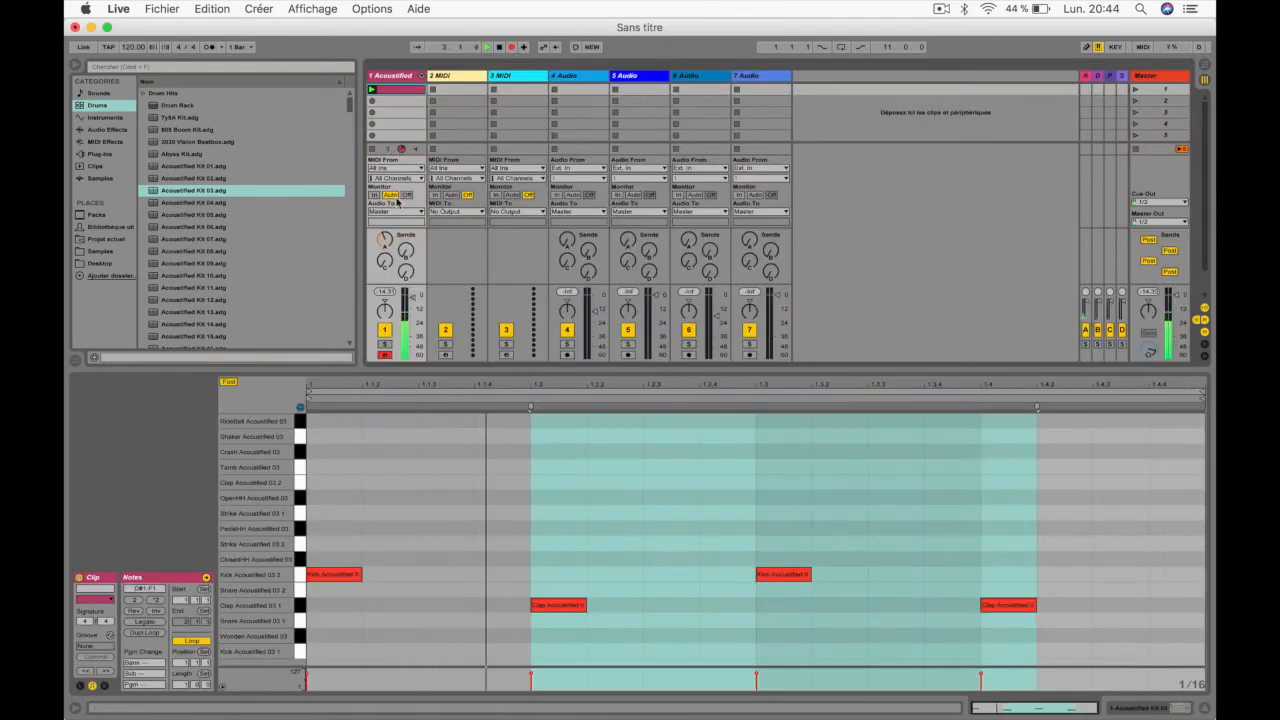
pyautogui.press('Tab')
# While recording, automate track 1 by lowering its volume to about -28 dB, raising it again, and increasing the A-Reverb send
pyautogui.press('Tab')
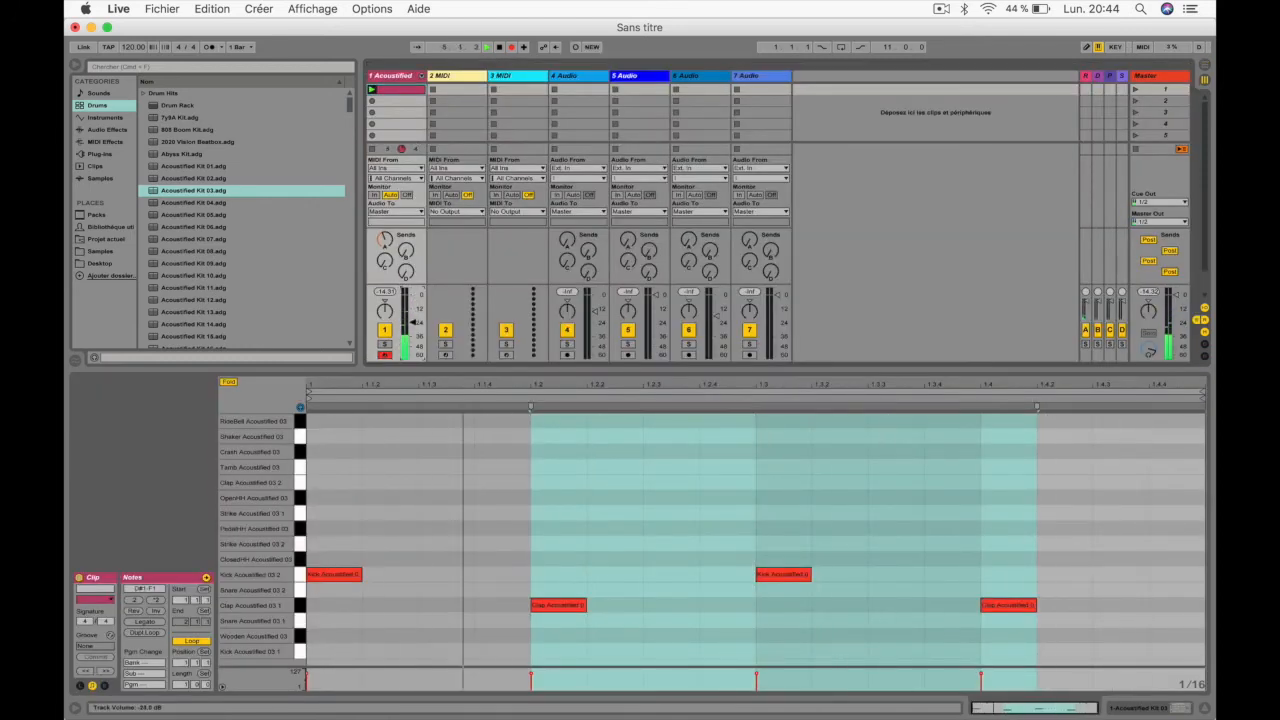
pyautogui.press('Tab')
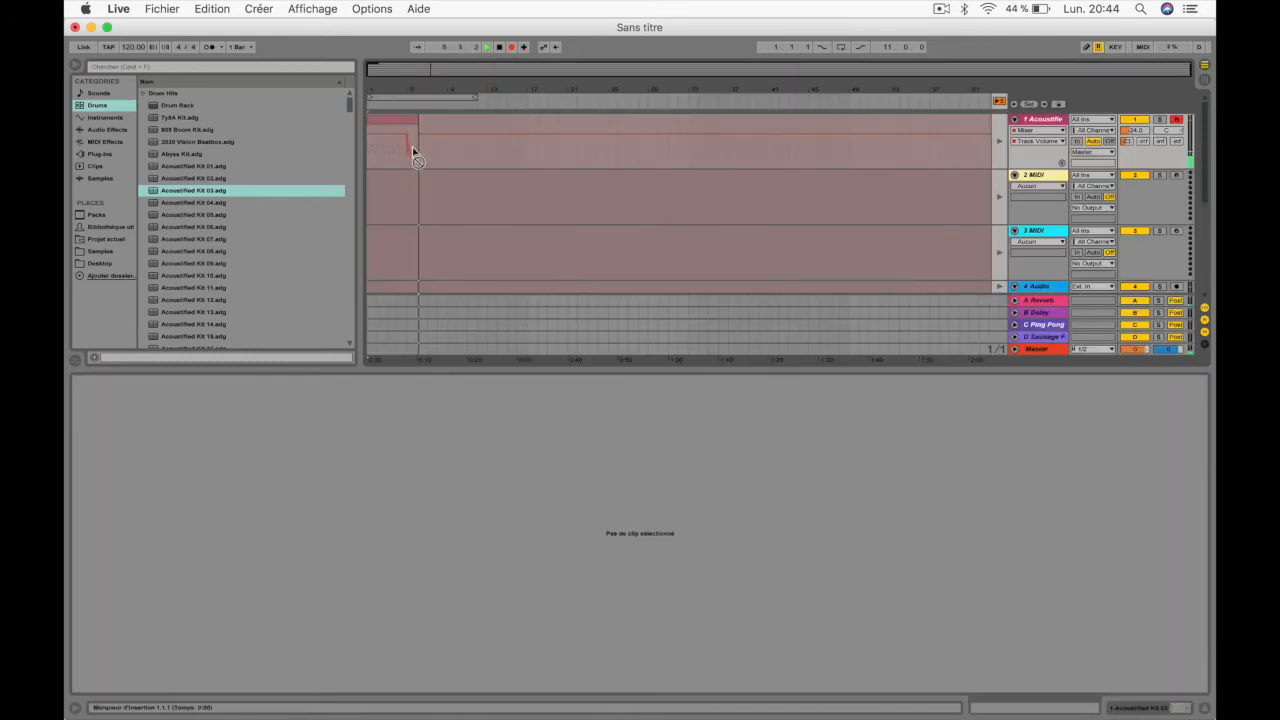
pyautogui.press('Tab')
pyautogui.moveTo(413, 323); pyautogui.dragTo(413, 307)
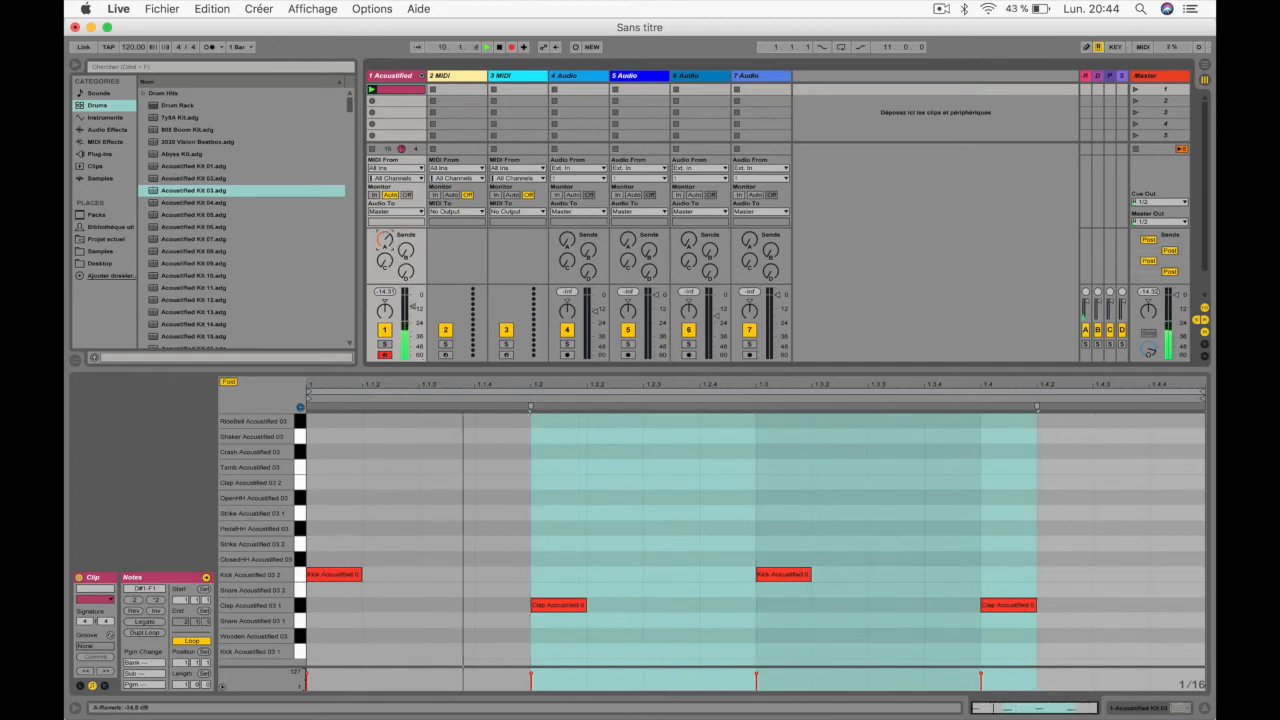
# Check the recorded A-Reverb automation in the Arrangement view and stop the recording
pyautogui.press('Tab')
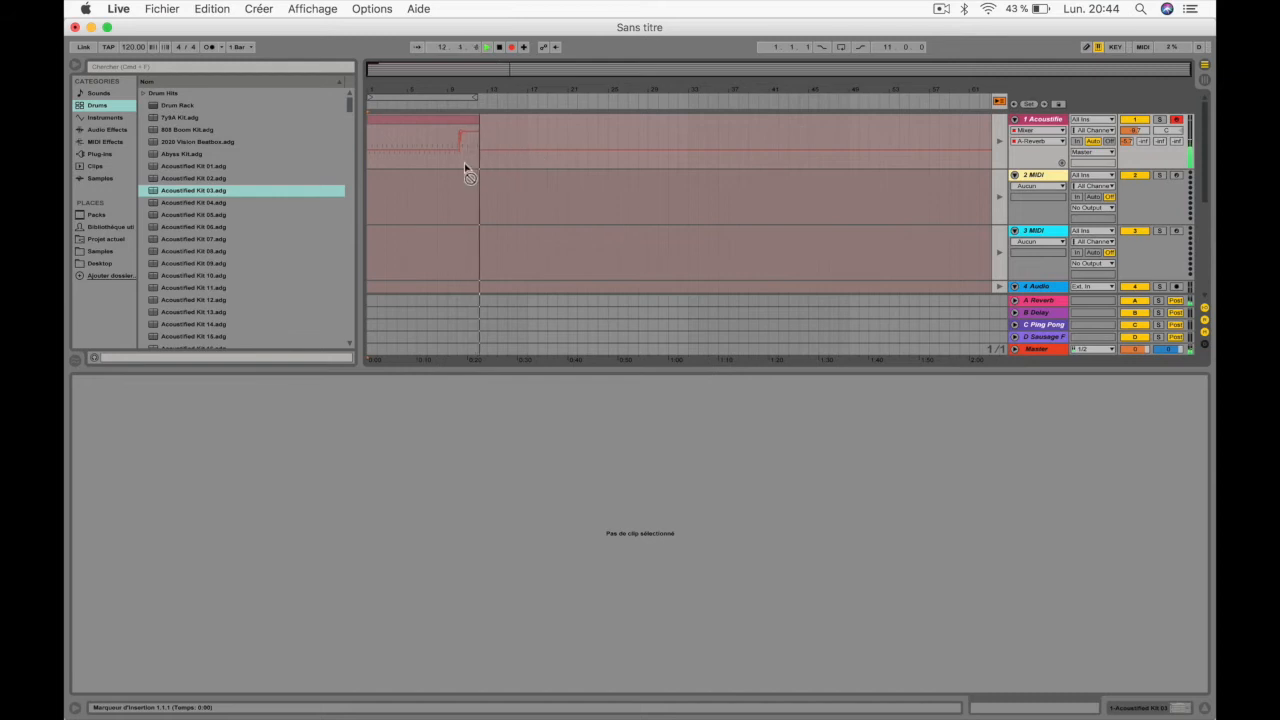
pyautogui.press('Tab')
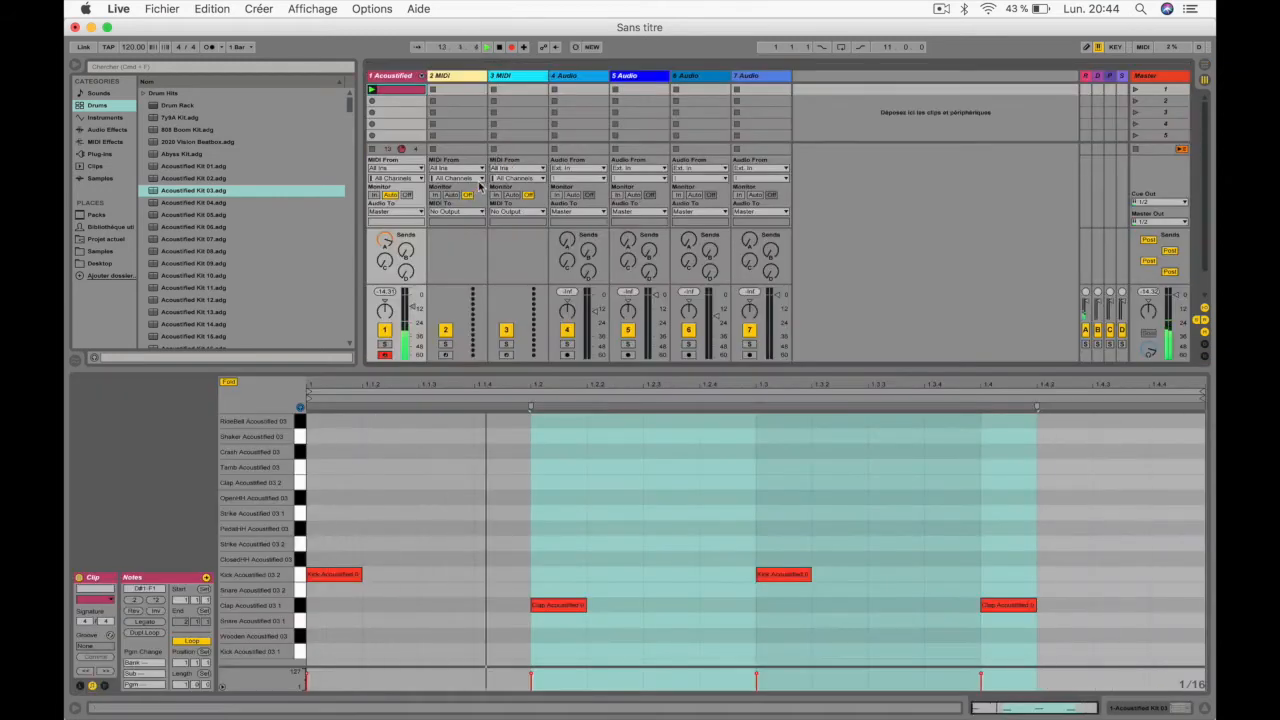
pyautogui.press('Tab')
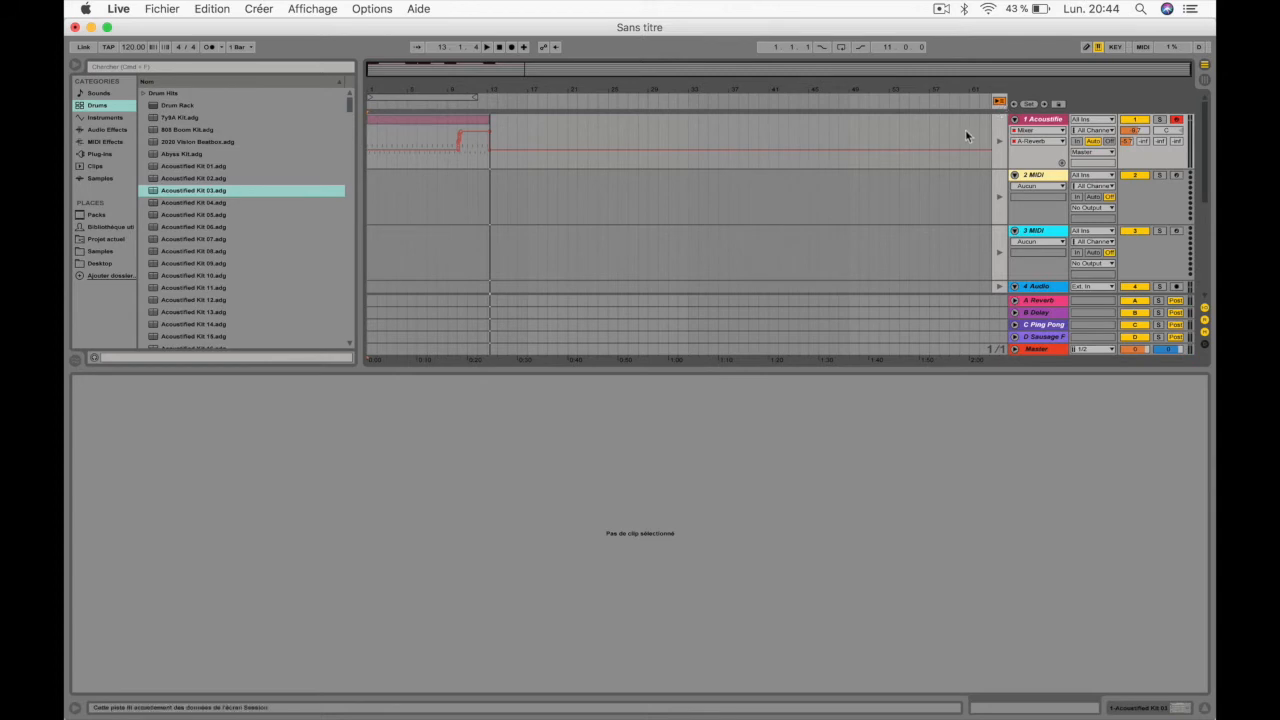
# Return playback to the Arrangement and play track 1's recorded clip from bar 9
pyautogui.click(999, 101)
pyautogui.press('space')
pyautogui.click(455, 139)
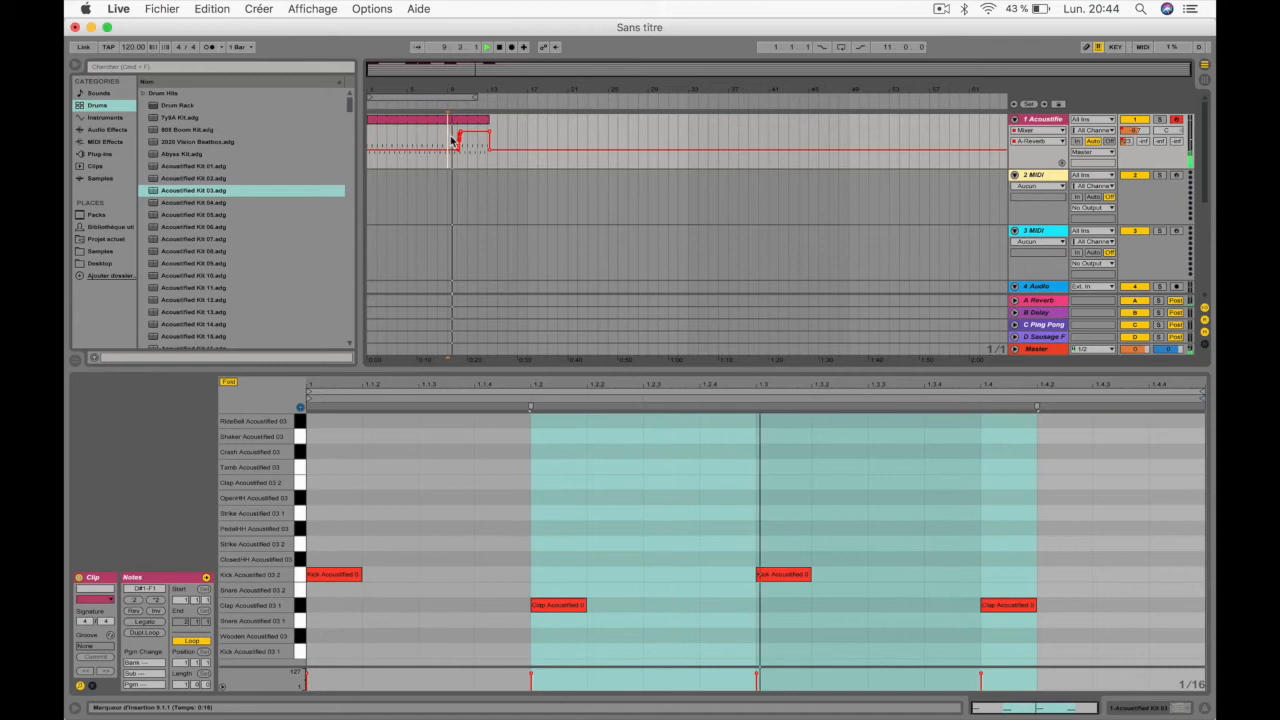
# Compare the A-Reverb send knob in Session with its automation in Arrangement while the recorded clip plays
pyautogui.press('Tab')
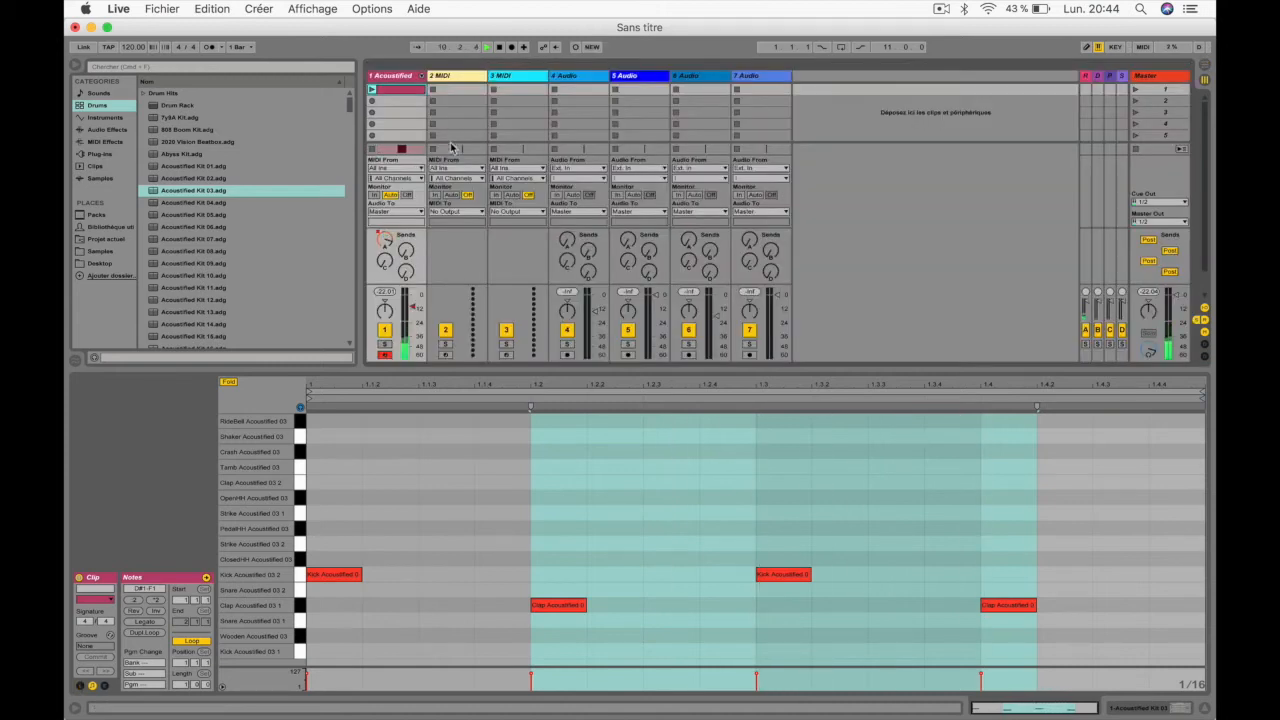
pyautogui.press('Tab')
pyautogui.press('Tab')
pyautogui.press('Tab')
pyautogui.press('Tab')
pyautogui.press('Tab')
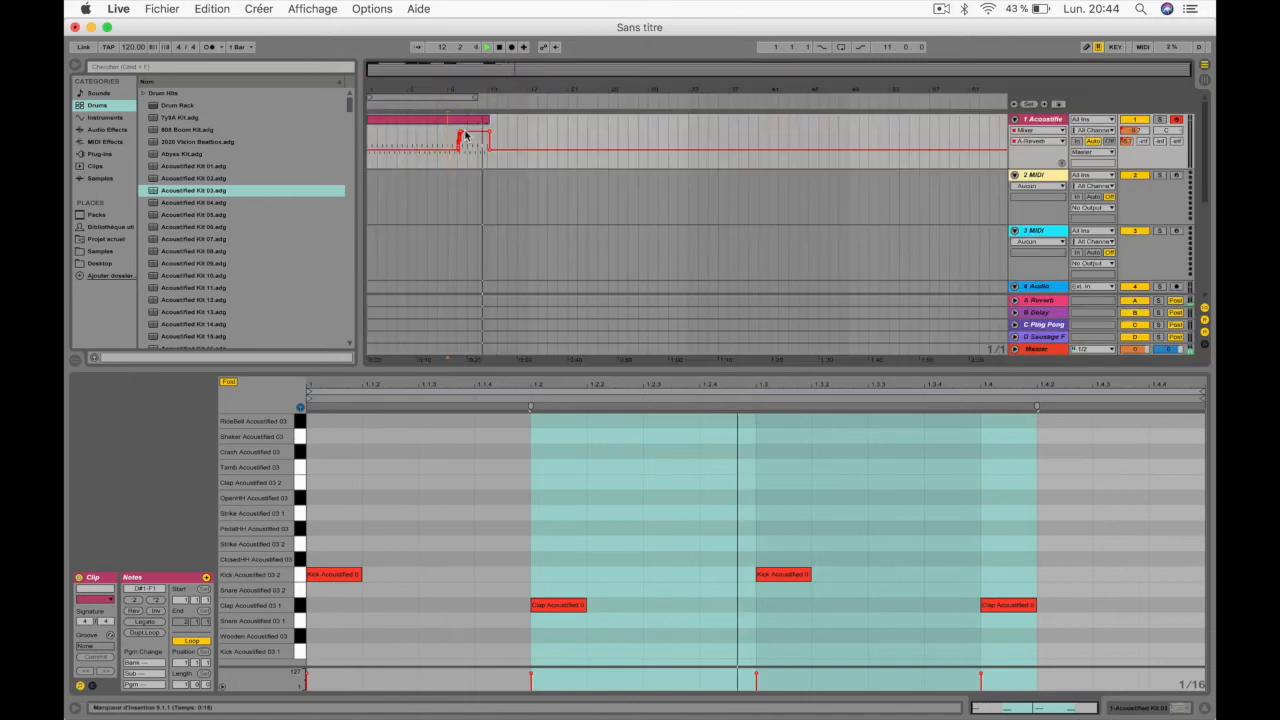
pyautogui.press('Tab')
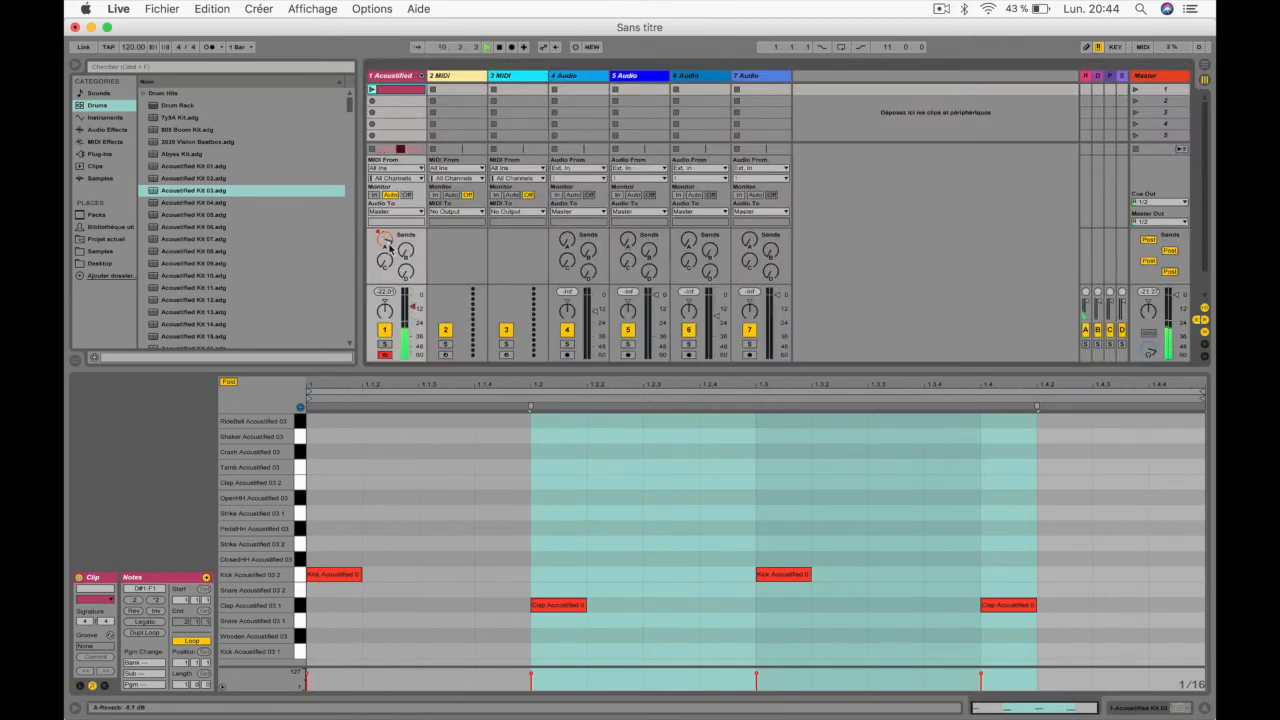
# Stop playback and delete the recorded drum clip with its automation from track 1's timeline
pyautogui.press('Tab')
pyautogui.press('space')
pyautogui.moveTo(534, 125); pyautogui.dragTo(155, 125)
pyautogui.press('Delete')
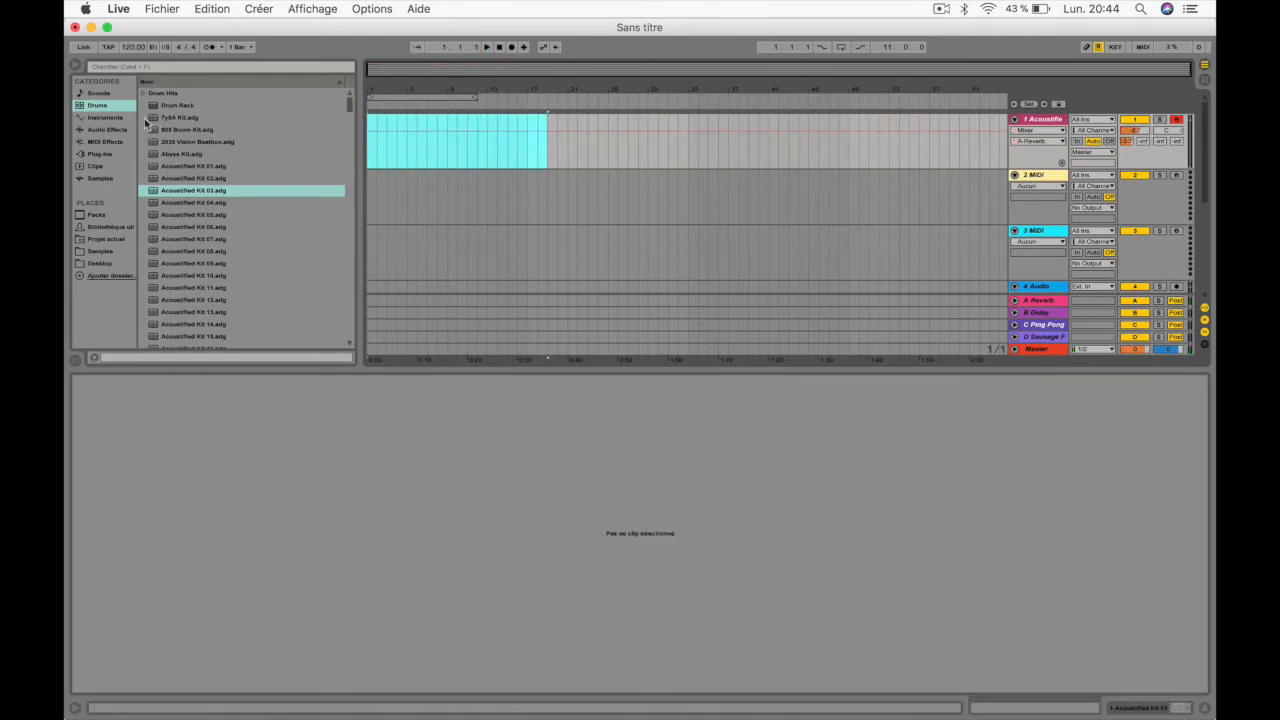
# Load the Drum Rack instrument onto the 2 MIDI track
pyautogui.click(105, 118)
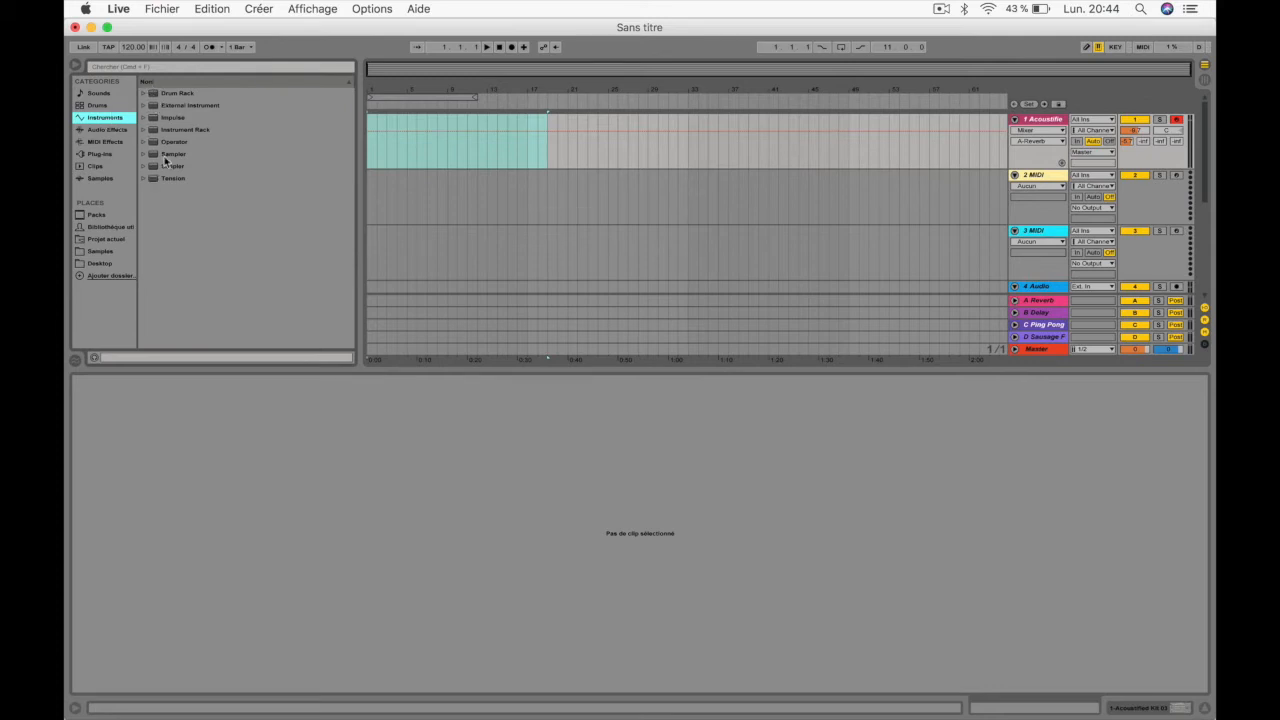
pyautogui.click(171, 95)
pyautogui.moveTo(254, 128); pyautogui.dragTo(418, 205)
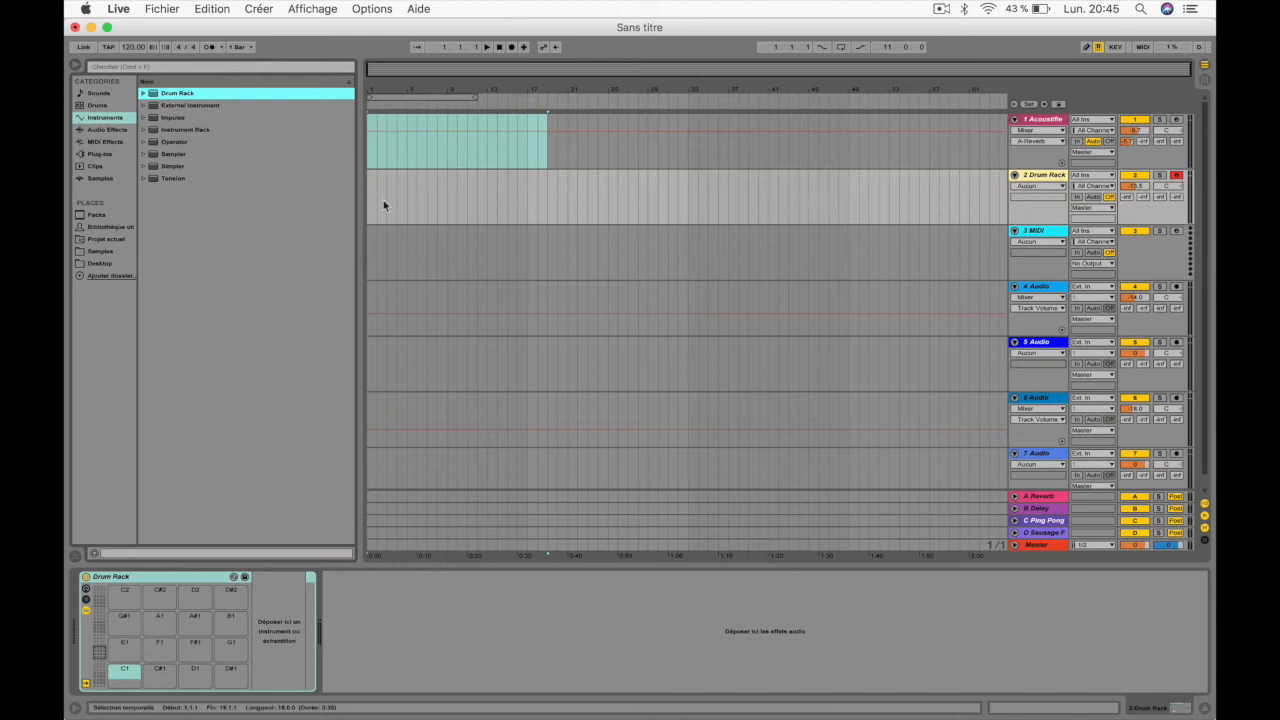
# Replace the Drum Rack on track 2 with the Impulse instrument and select its first sample slot
pyautogui.moveTo(168, 117); pyautogui.dragTo(272, 192)
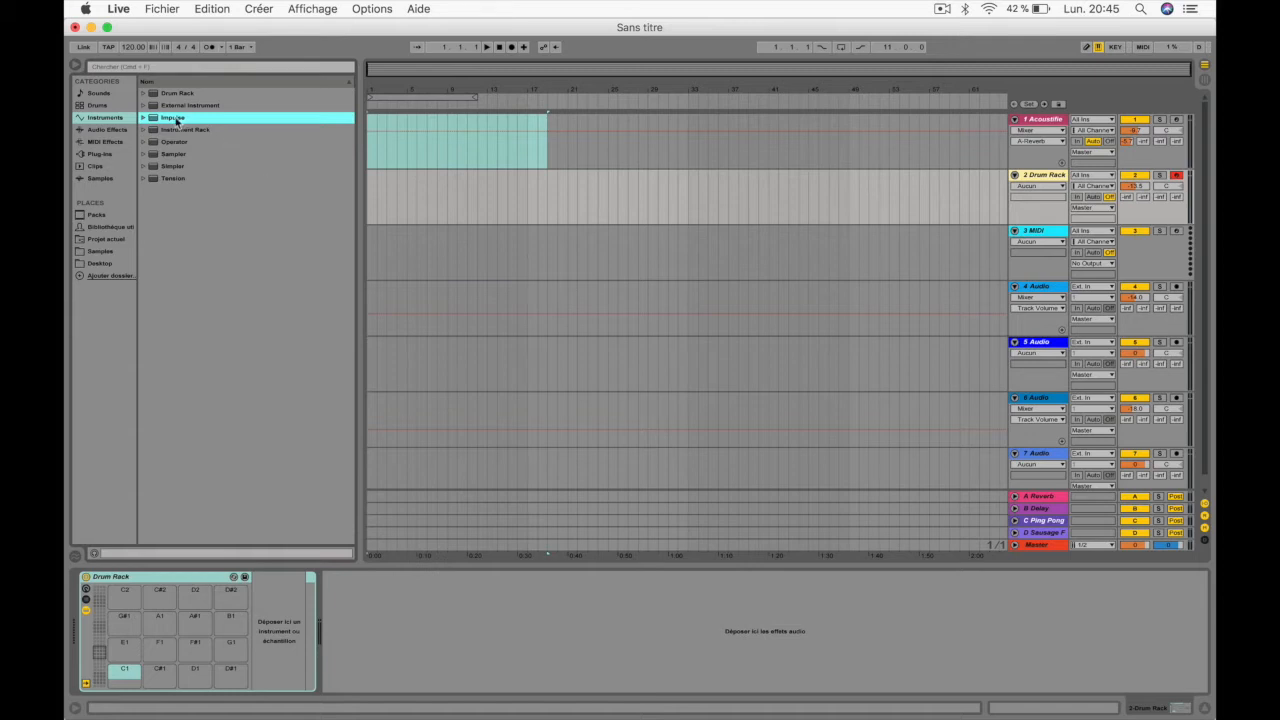
pyautogui.click(196, 578)
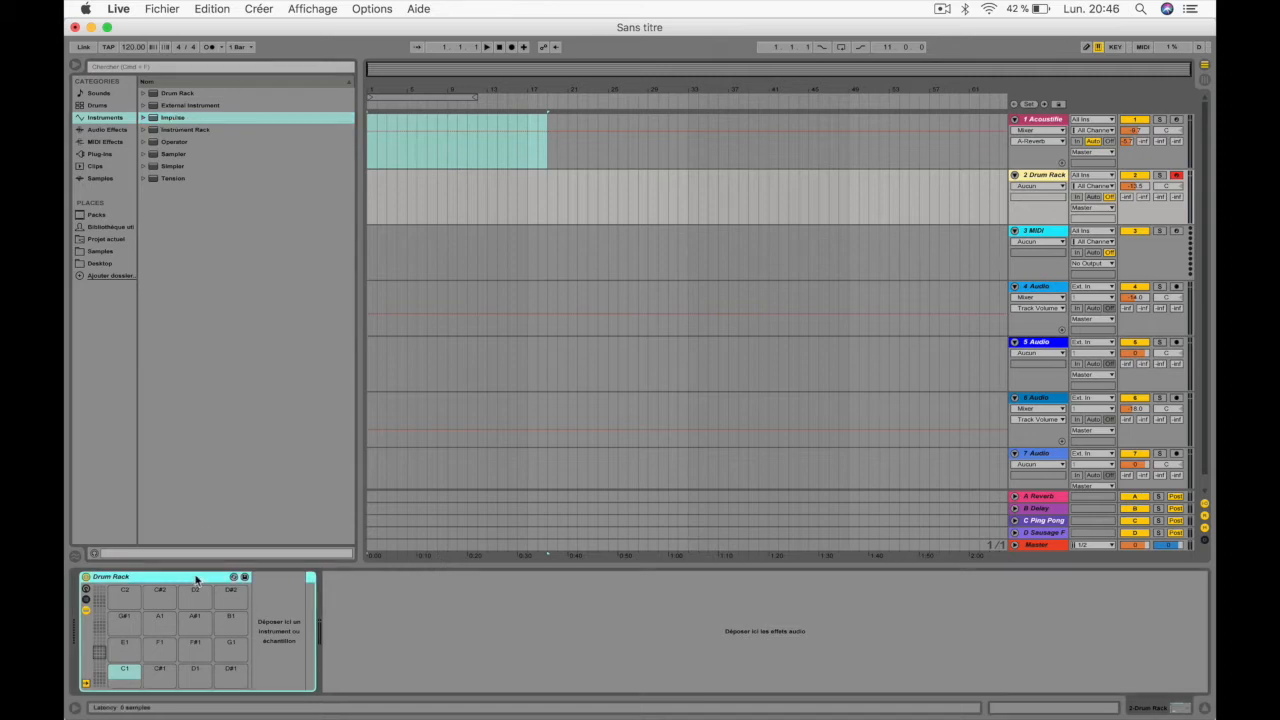
pyautogui.press('Delete')
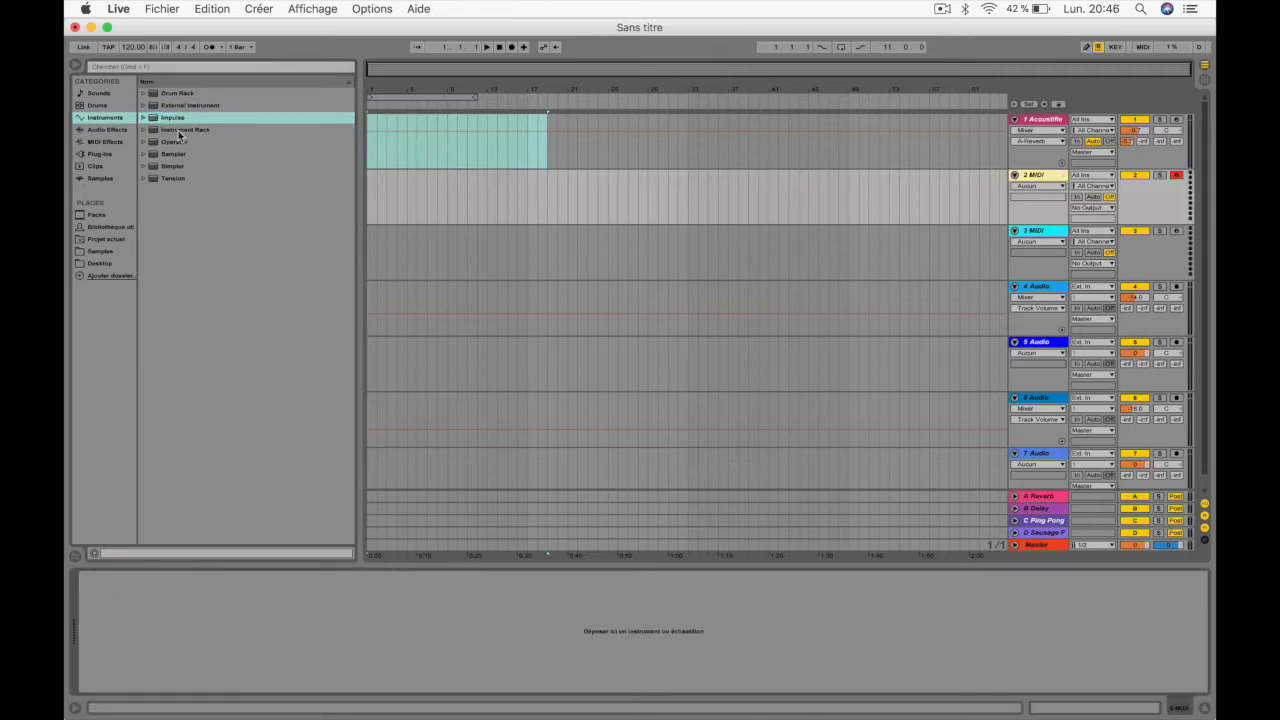
pyautogui.moveTo(177, 122); pyautogui.dragTo(280, 122)
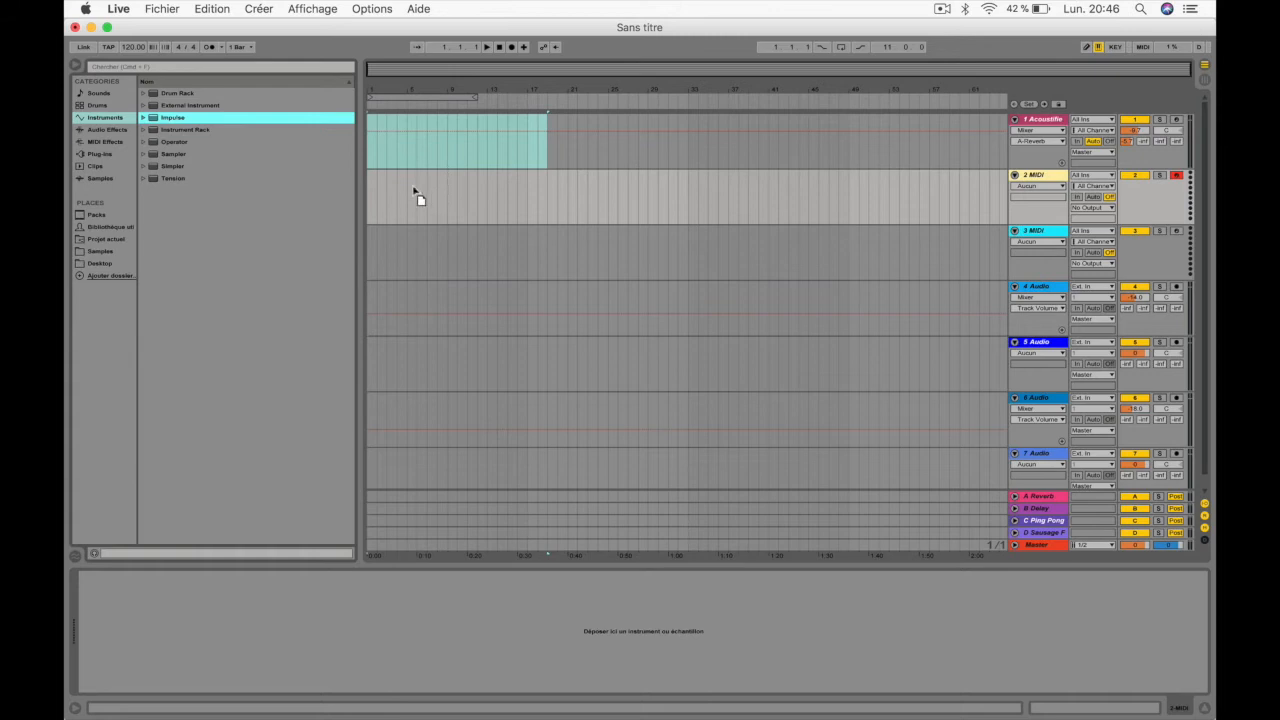
pyautogui.moveTo(397, 189); pyautogui.dragTo(397, 189)
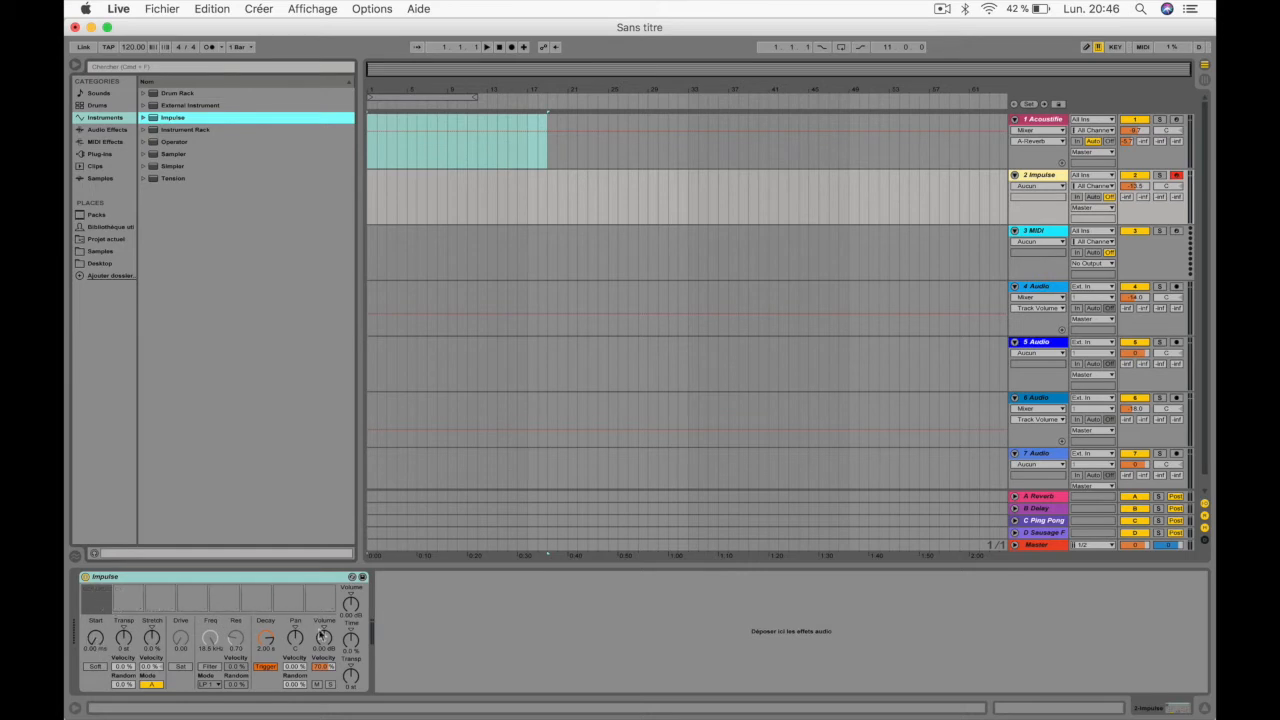
pyautogui.click(106, 605)
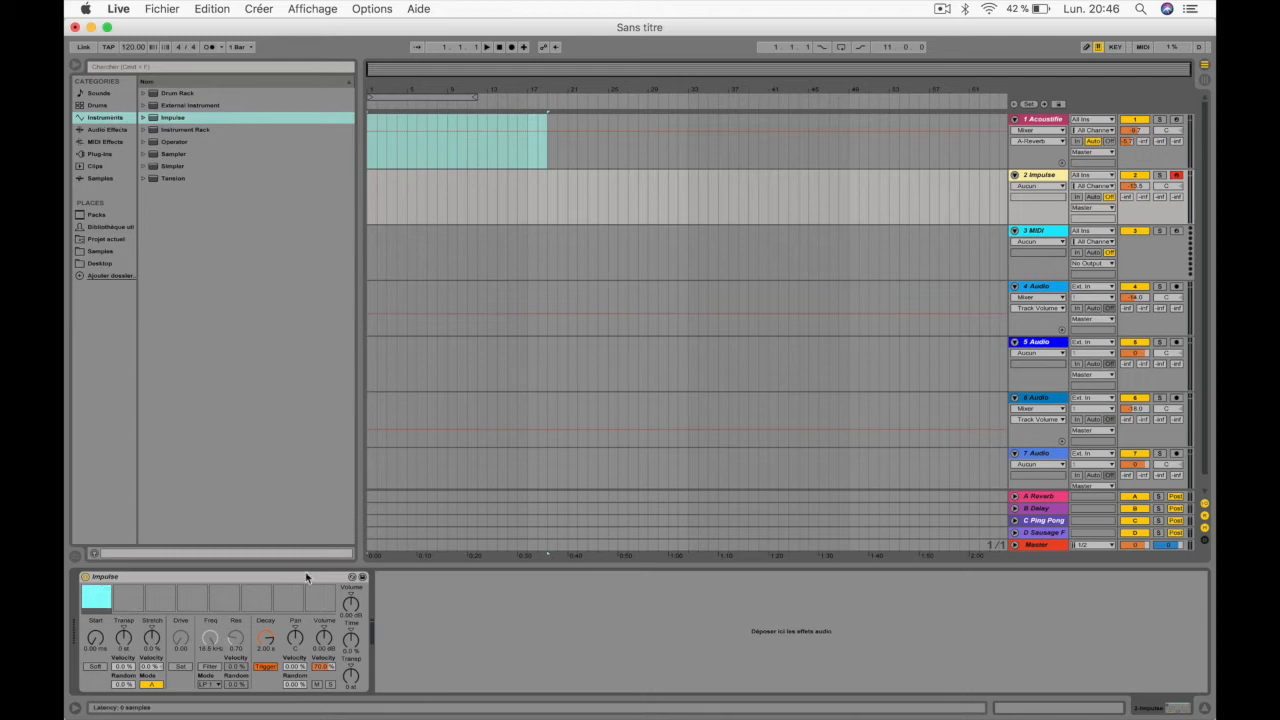
# Try the Backbeat Room.adg Impulse preset on track 2 during playback, and restore an empty Impulse in its place
pyautogui.click(144, 119)
pyautogui.click(200, 142)
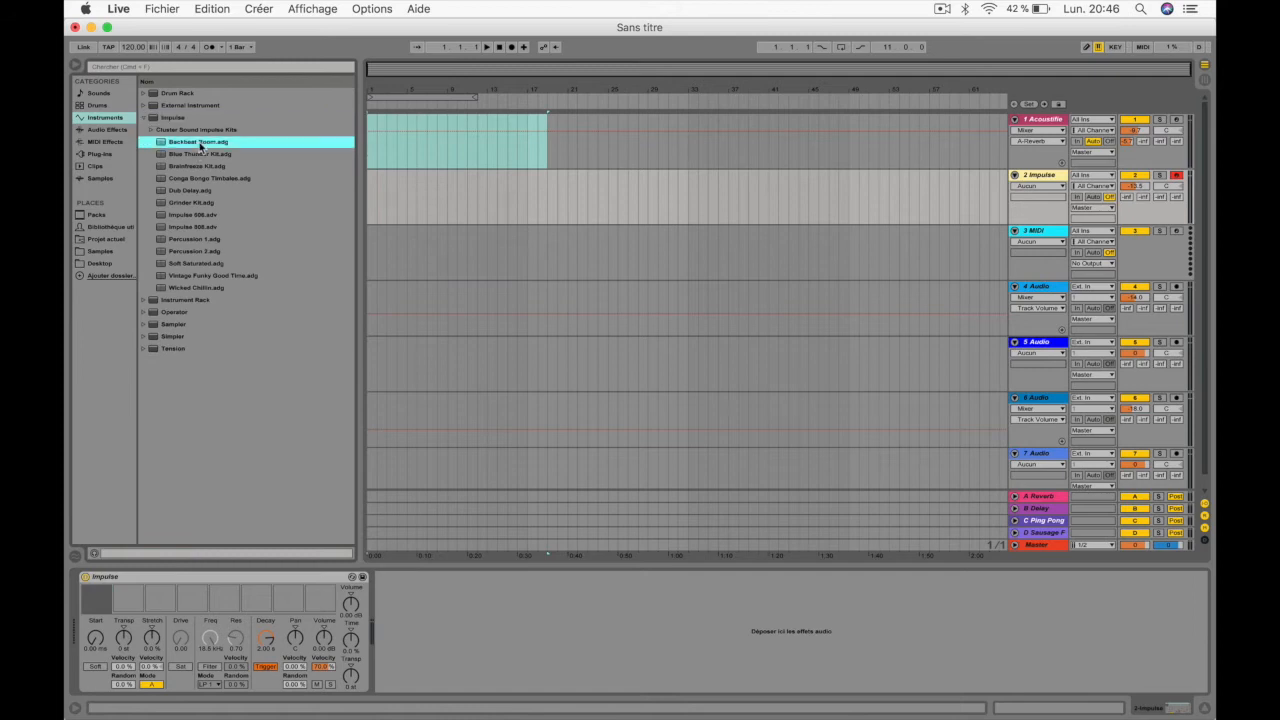
pyautogui.moveTo(192, 196); pyautogui.dragTo(221, 600)
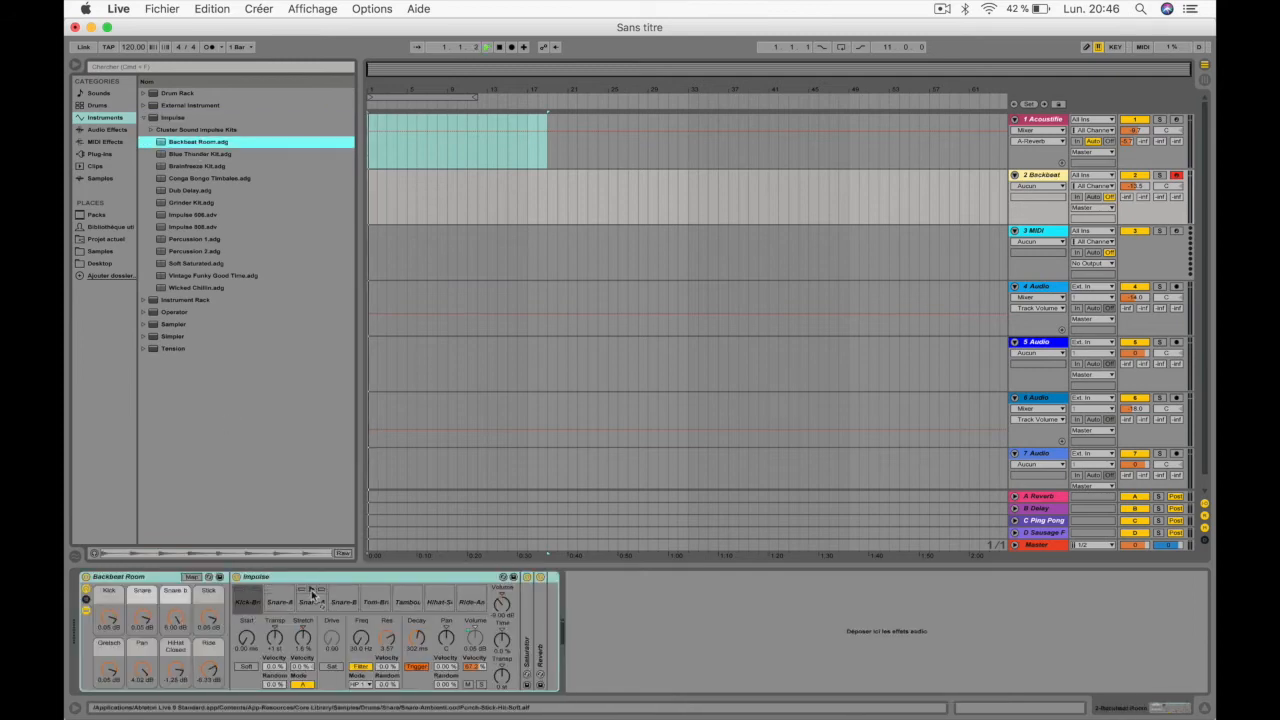
pyautogui.press('Tab')
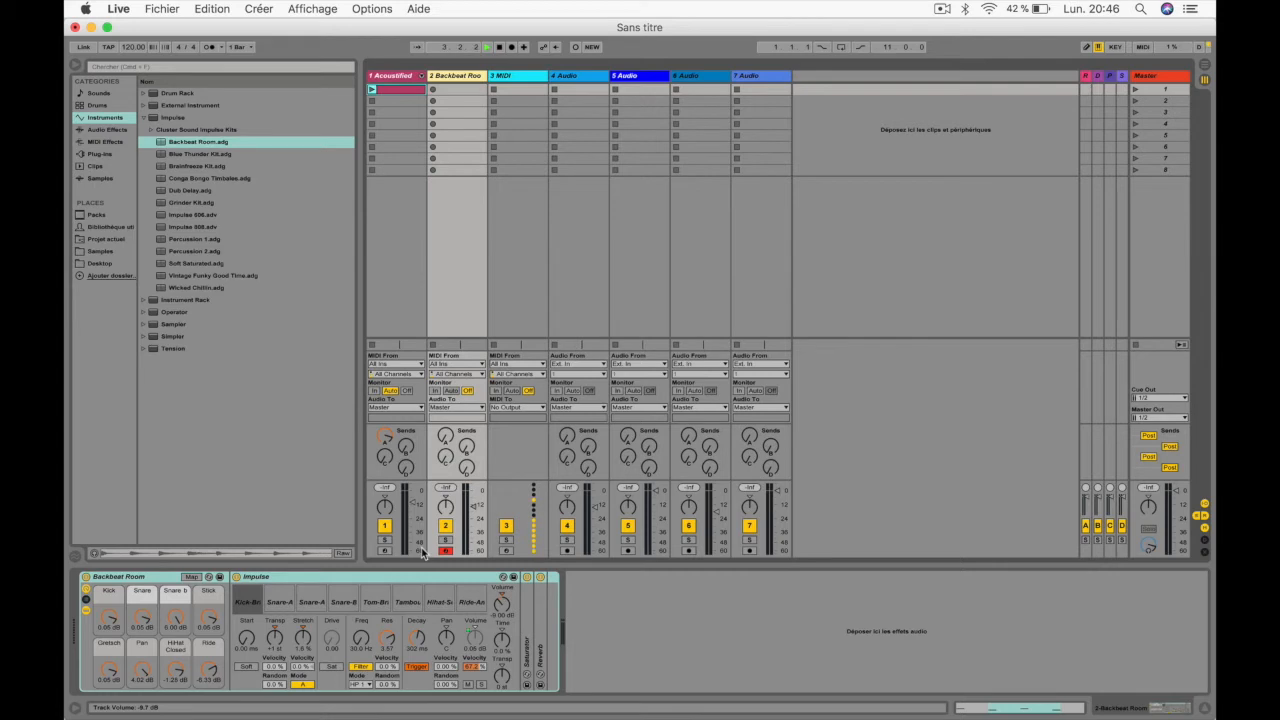
pyautogui.press('Tab')
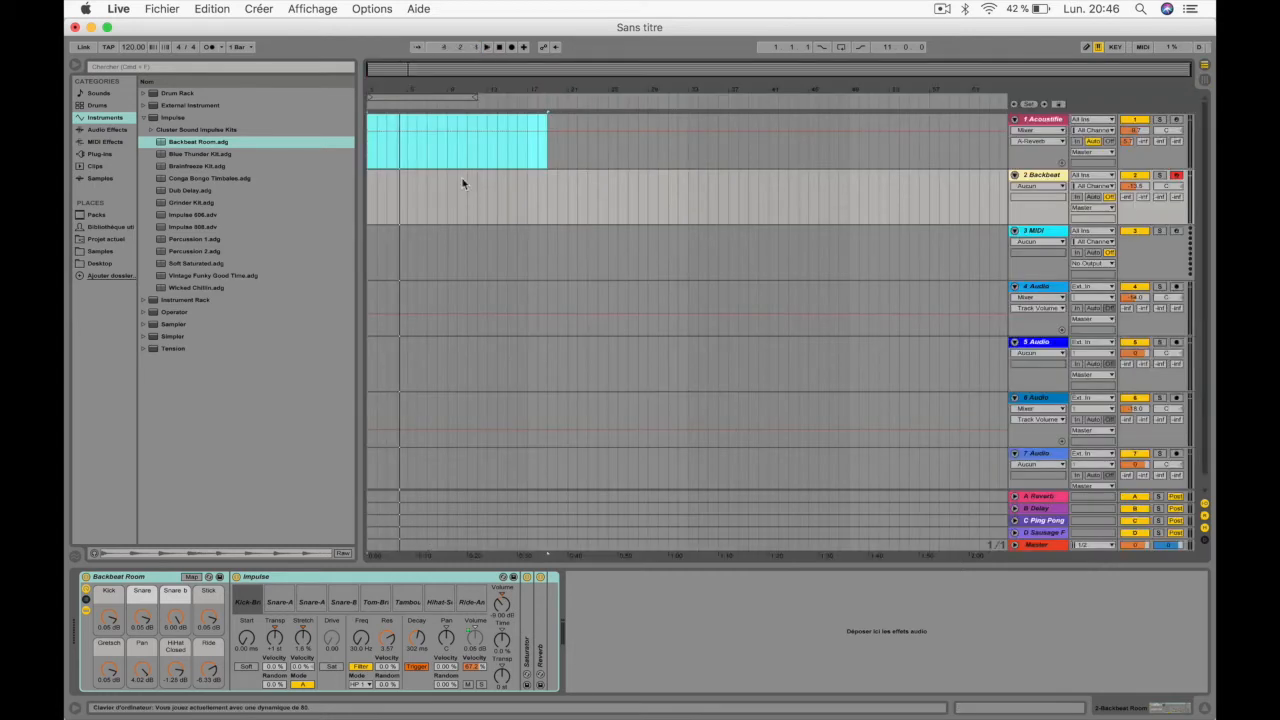
pyautogui.press('space')
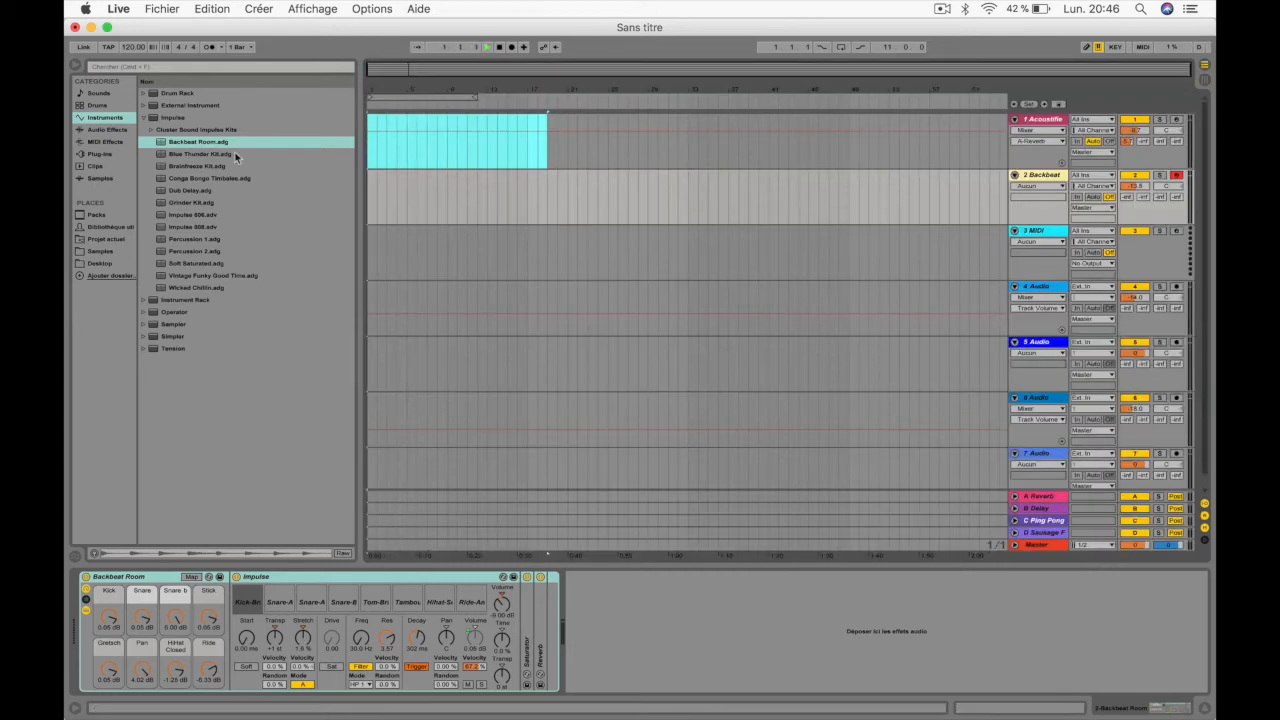
pyautogui.doubleClick(167, 119)
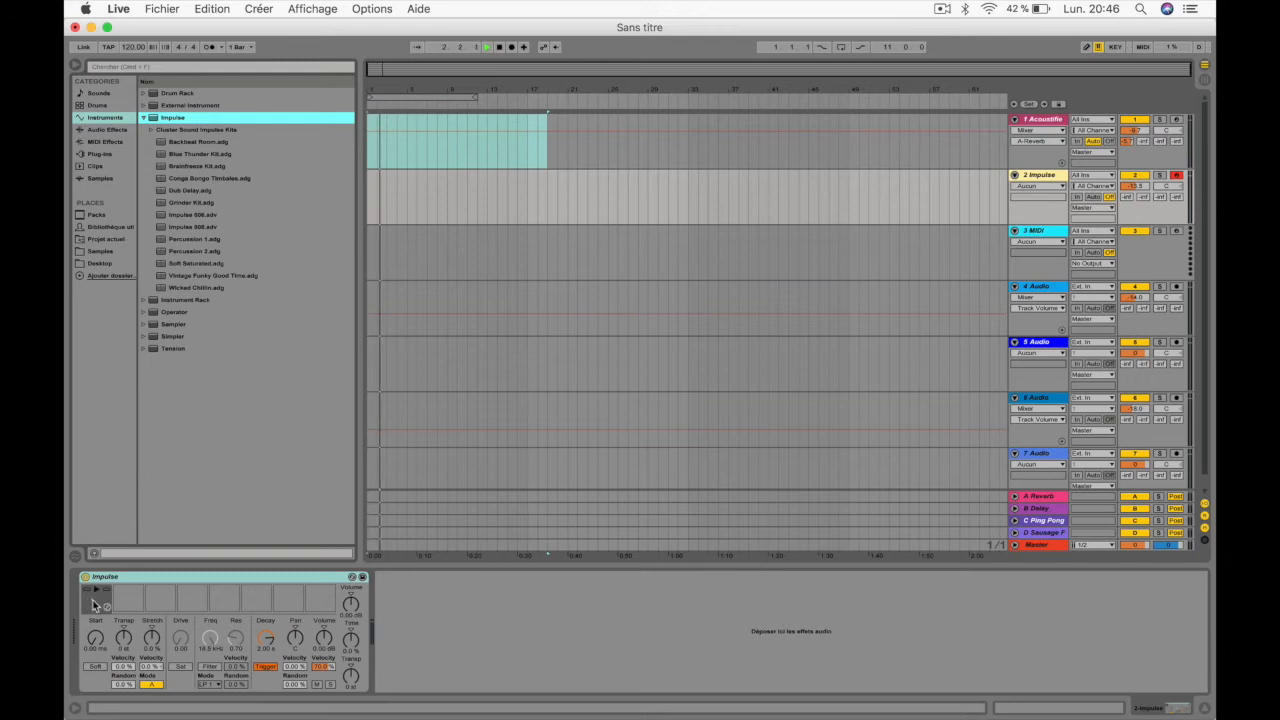
# Open the JAHLIL BEATS' KICKS folder of the DRUM KIT CRACK MUZIK 4 EDITION within the banques de sons DANCE samples
pyautogui.click(113, 252)
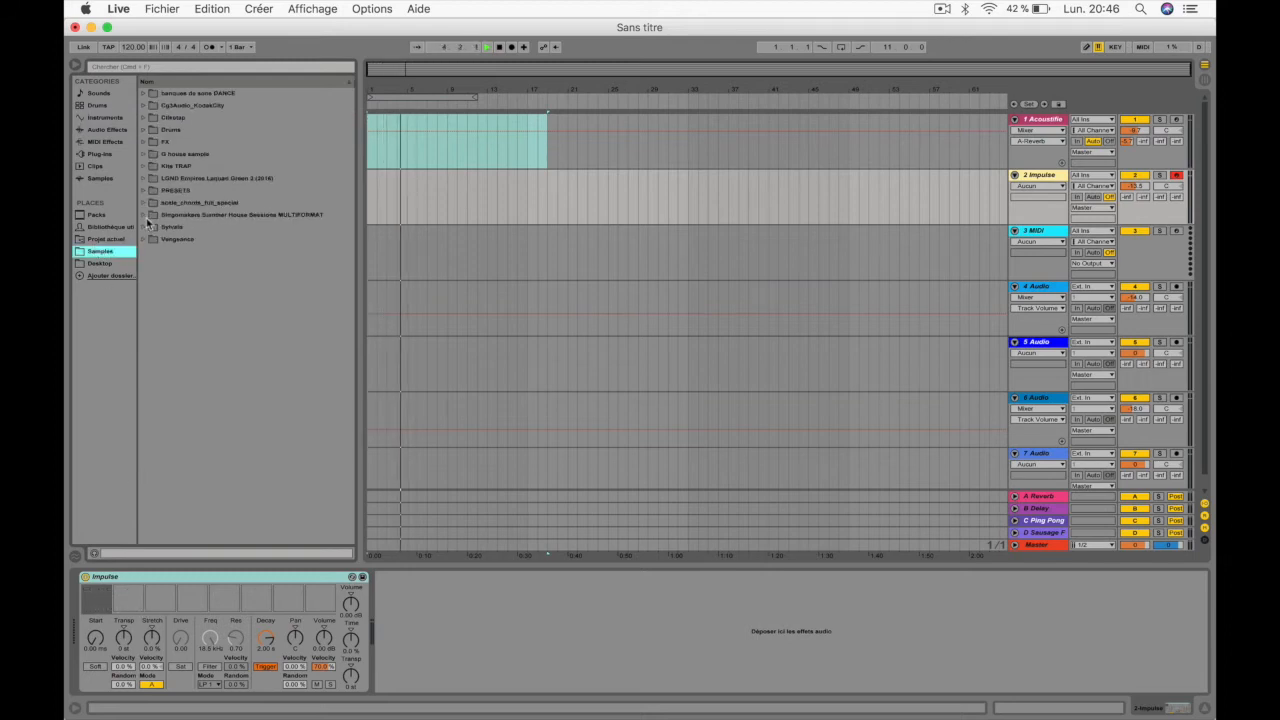
pyautogui.click(151, 156)
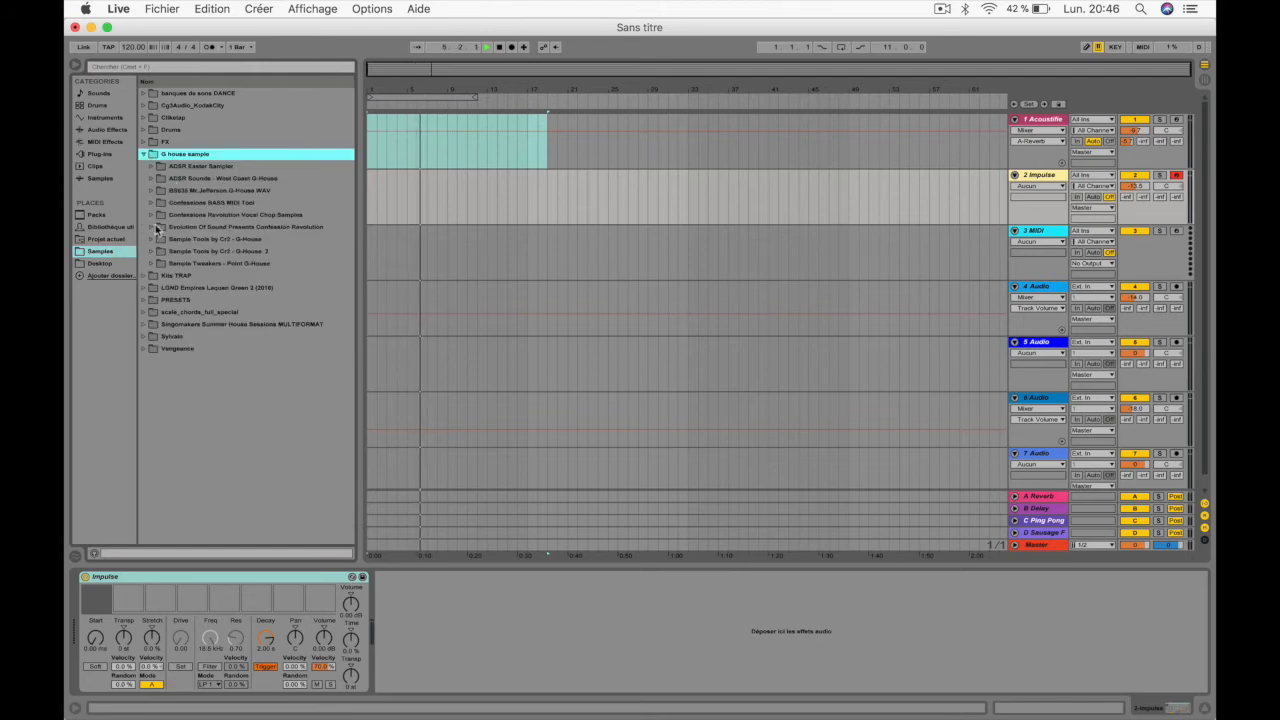
pyautogui.click(145, 155)
pyautogui.click(144, 93)
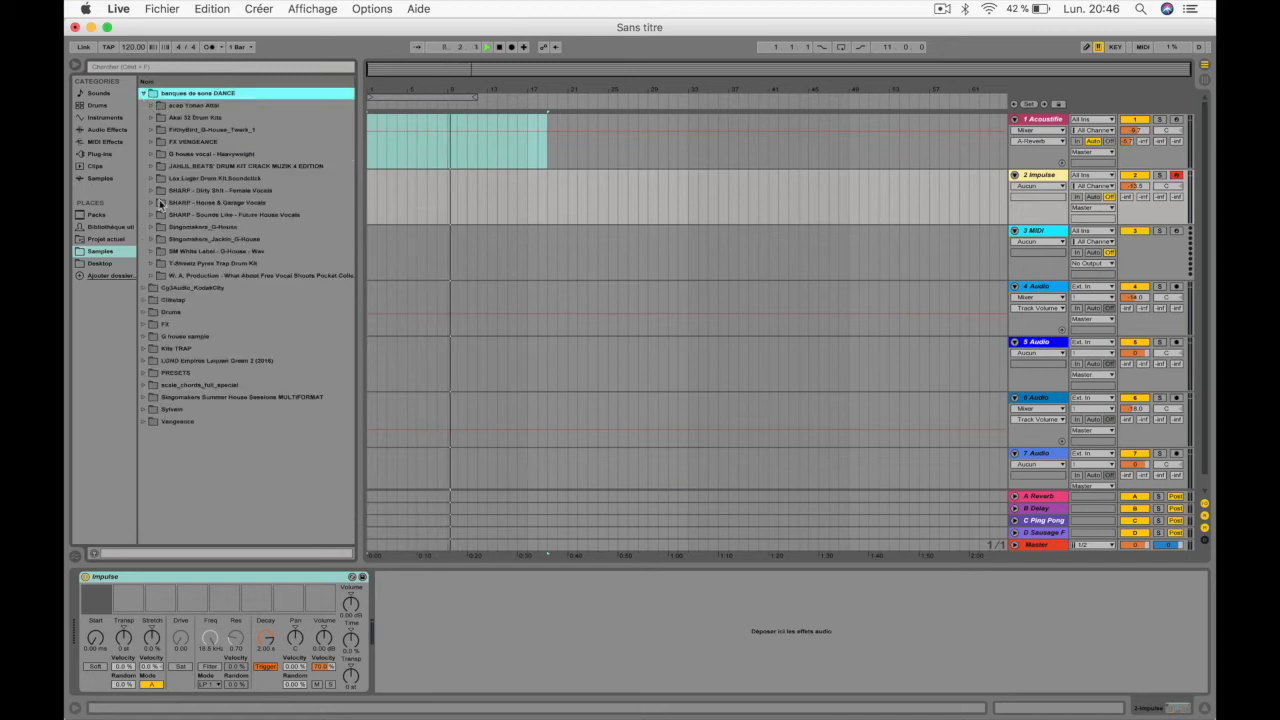
pyautogui.click(152, 166)
pyautogui.click(168, 178)
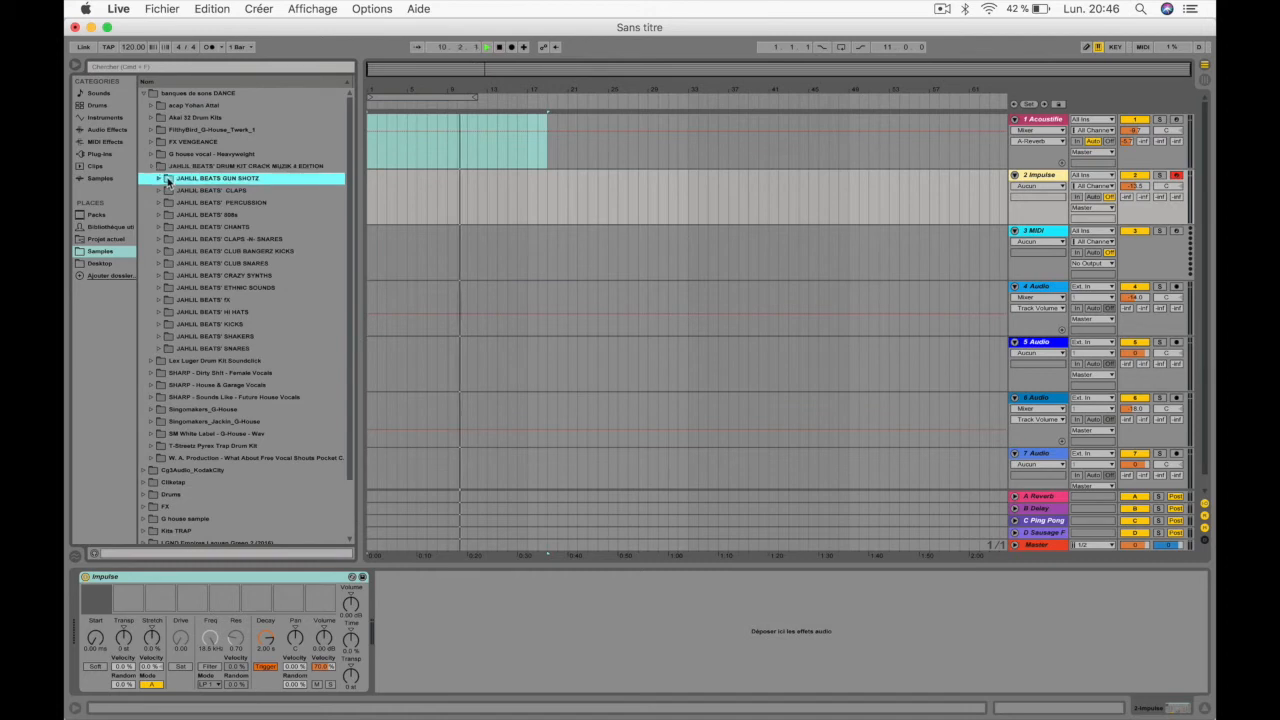
pyautogui.press('Down')
pyautogui.press('Down')
pyautogui.press('Down')
pyautogui.press('Down')
pyautogui.press('Down')
pyautogui.press('Down')
pyautogui.press('Down')
pyautogui.press('Down')
pyautogui.press('Down')
pyautogui.press('Down')
pyautogui.press('Down')
pyautogui.press('Down')
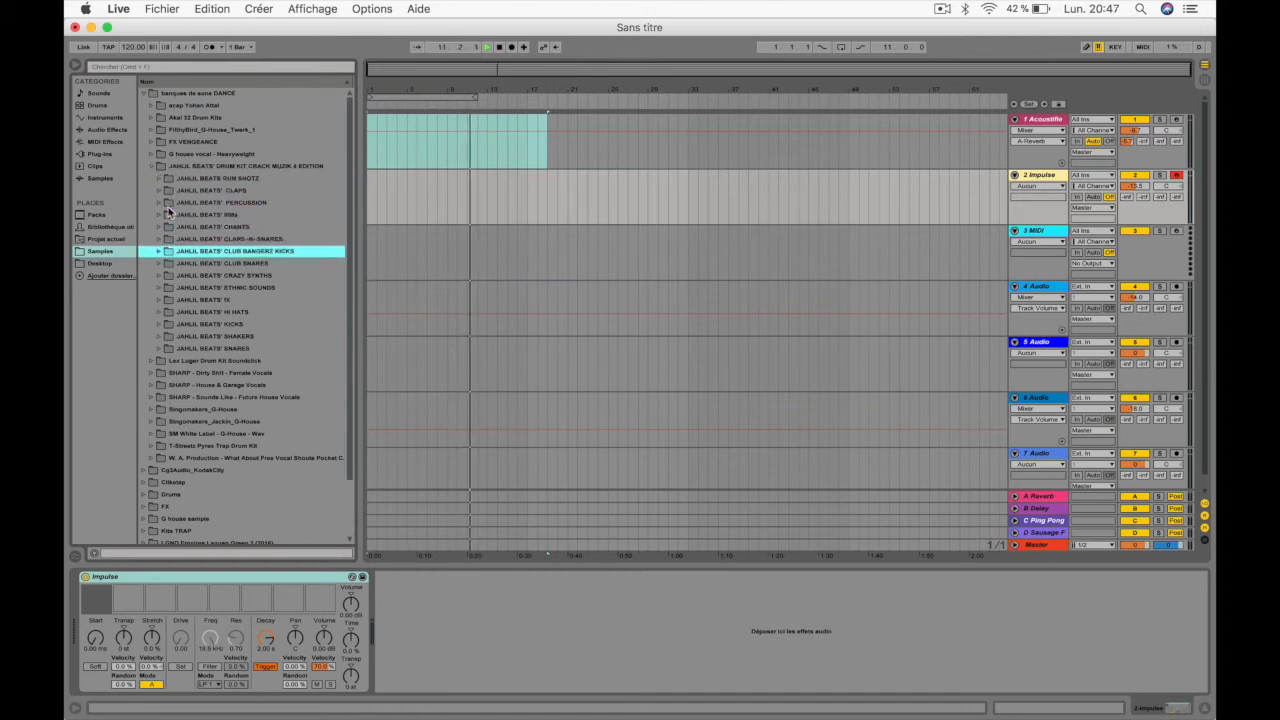
pyautogui.press('Right')
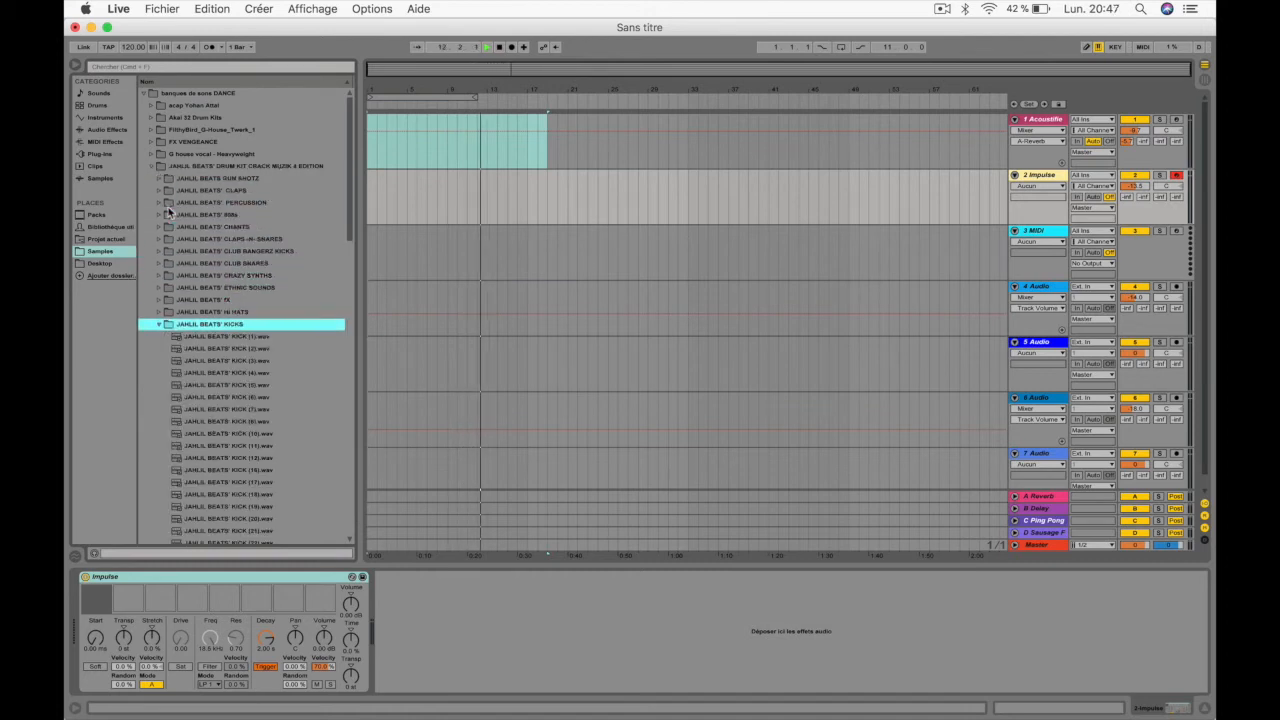
# Audition the kick samples and load JAHLIL BEATS' KICK (12).wav into Impulse's first slot
pyautogui.press('Down')
pyautogui.press('Down')
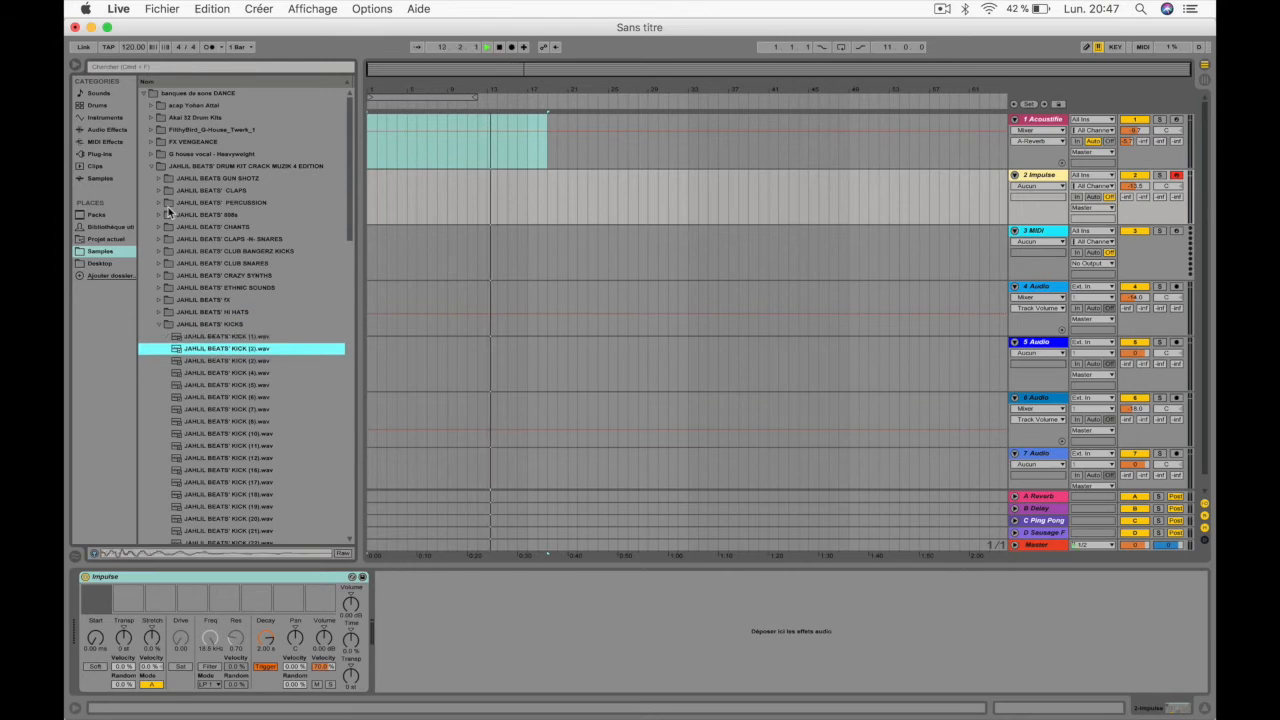
pyautogui.press('Down')
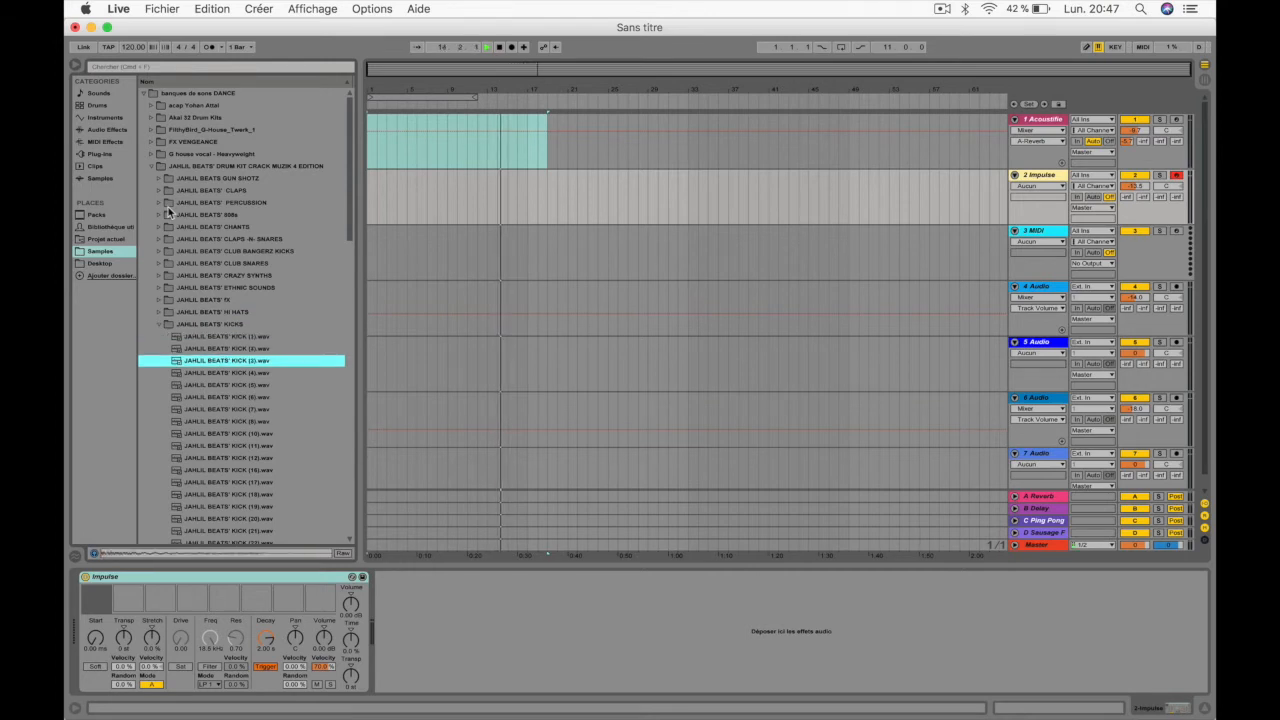
pyautogui.press('Down')
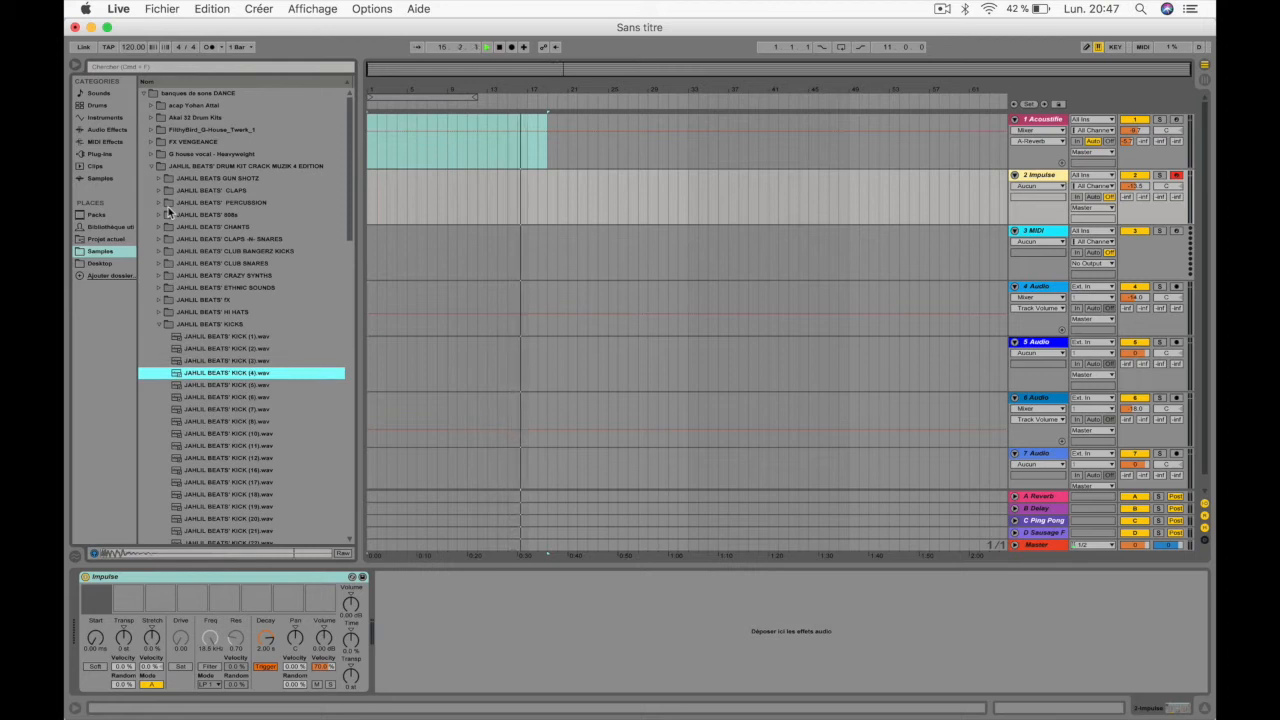
pyautogui.press('Down')
pyautogui.press('Down')
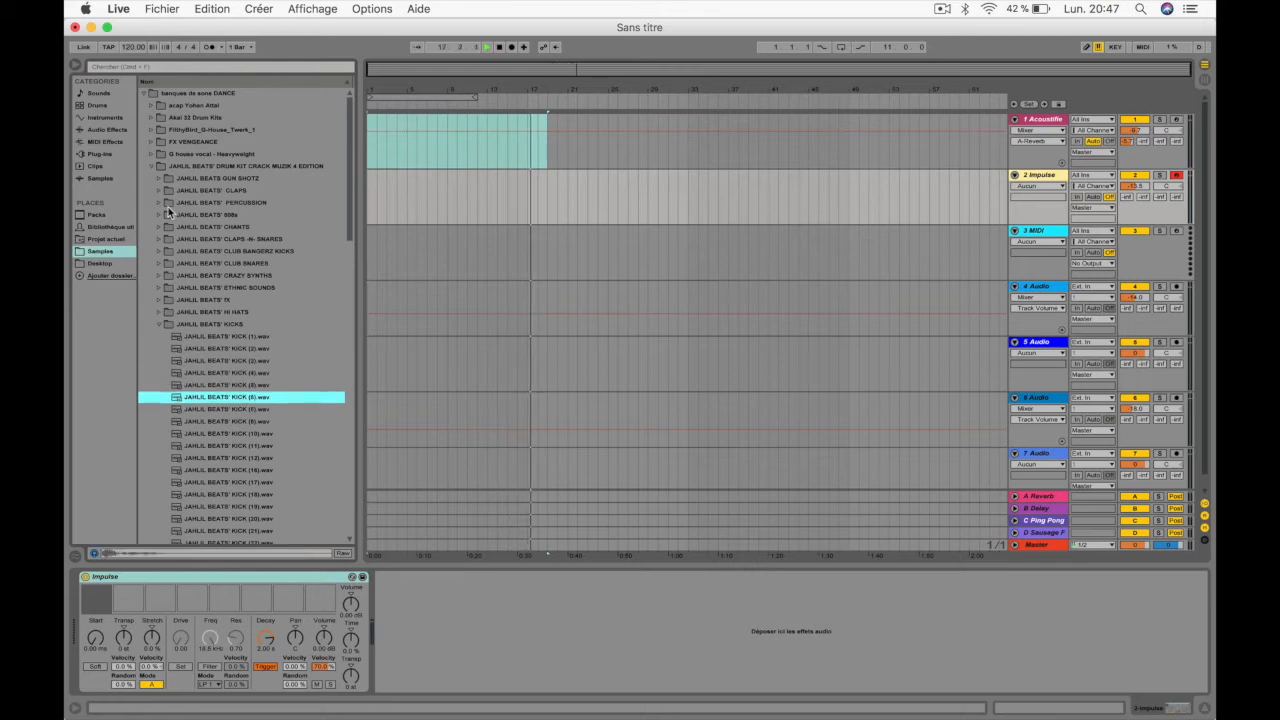
pyautogui.press('Down')
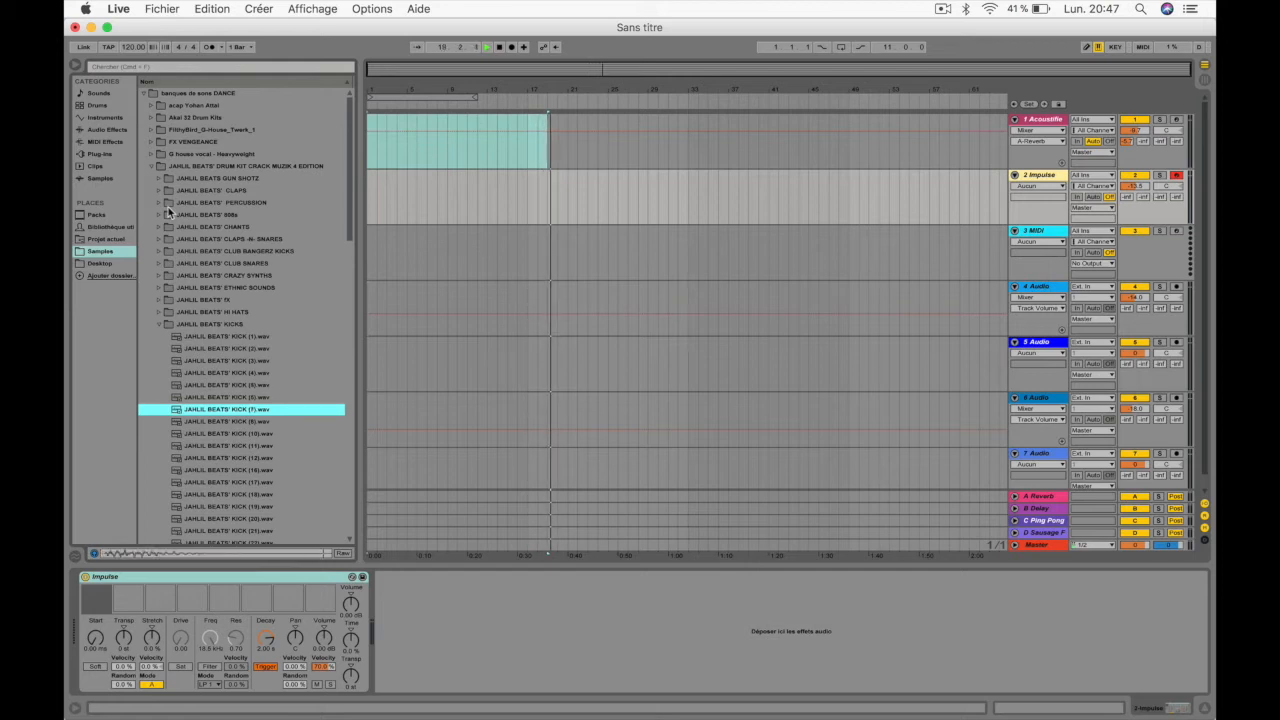
pyautogui.press('Down')
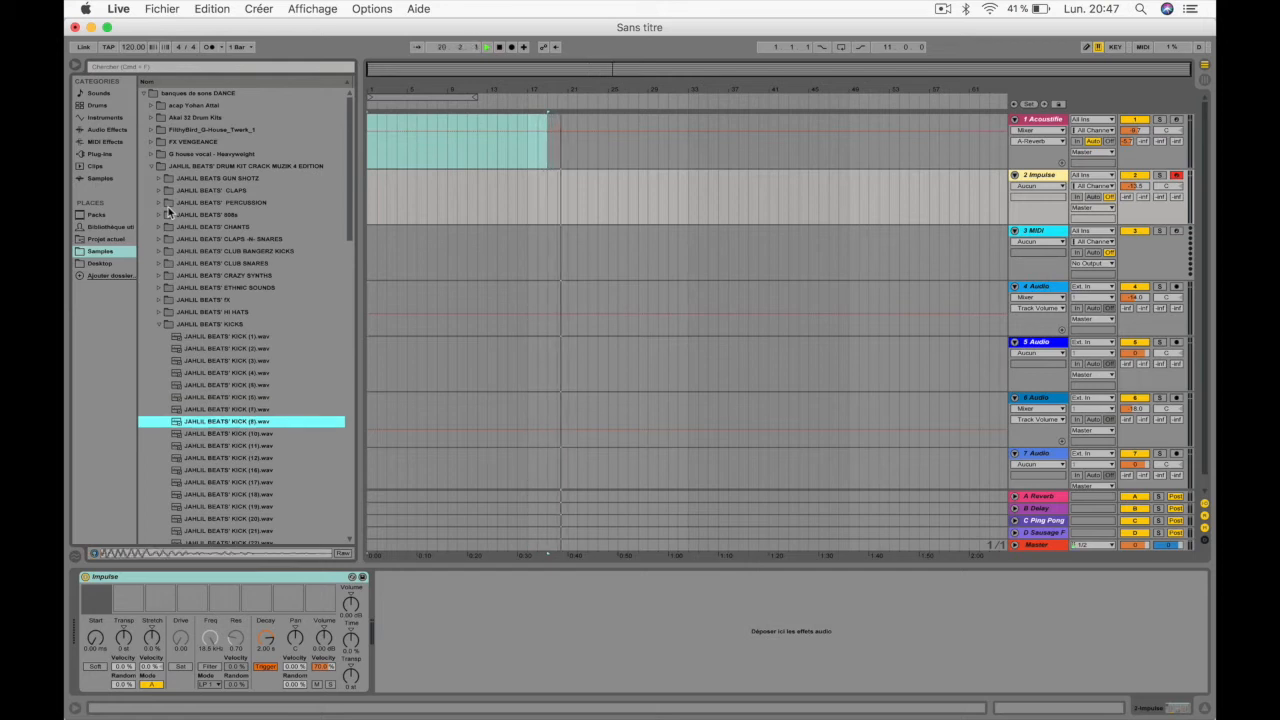
pyautogui.press('Down')
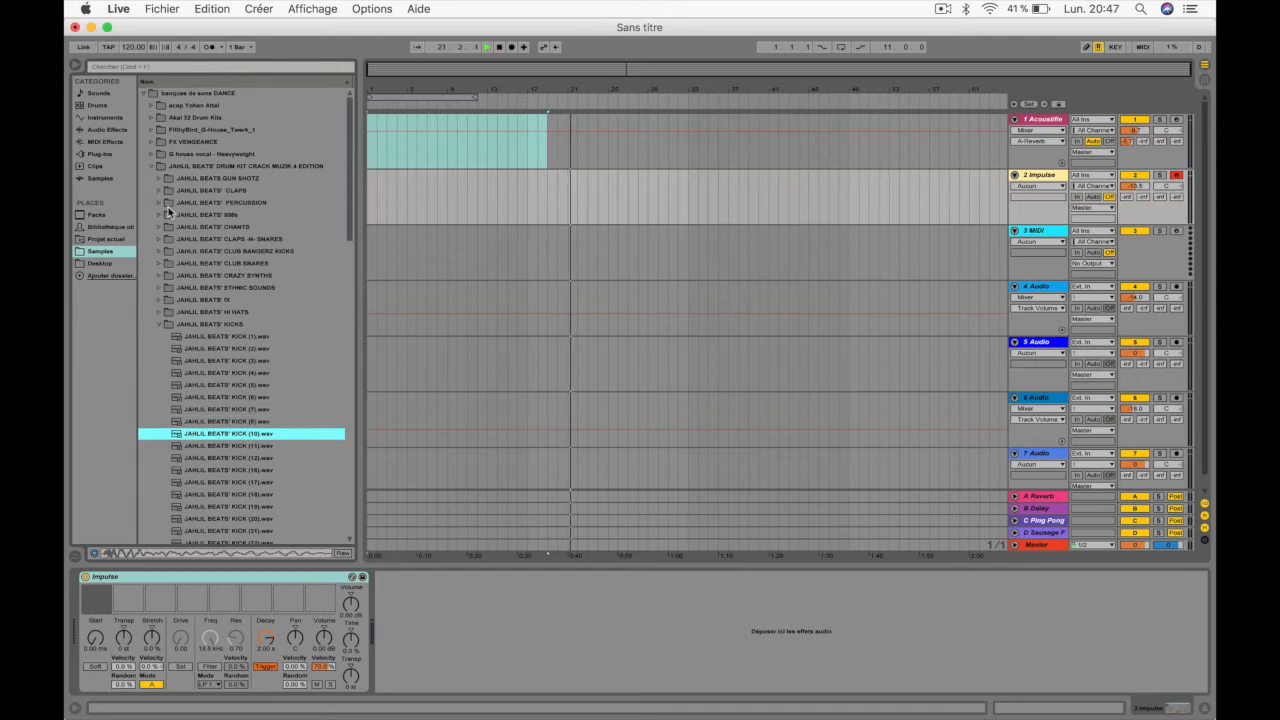
pyautogui.press('Down')
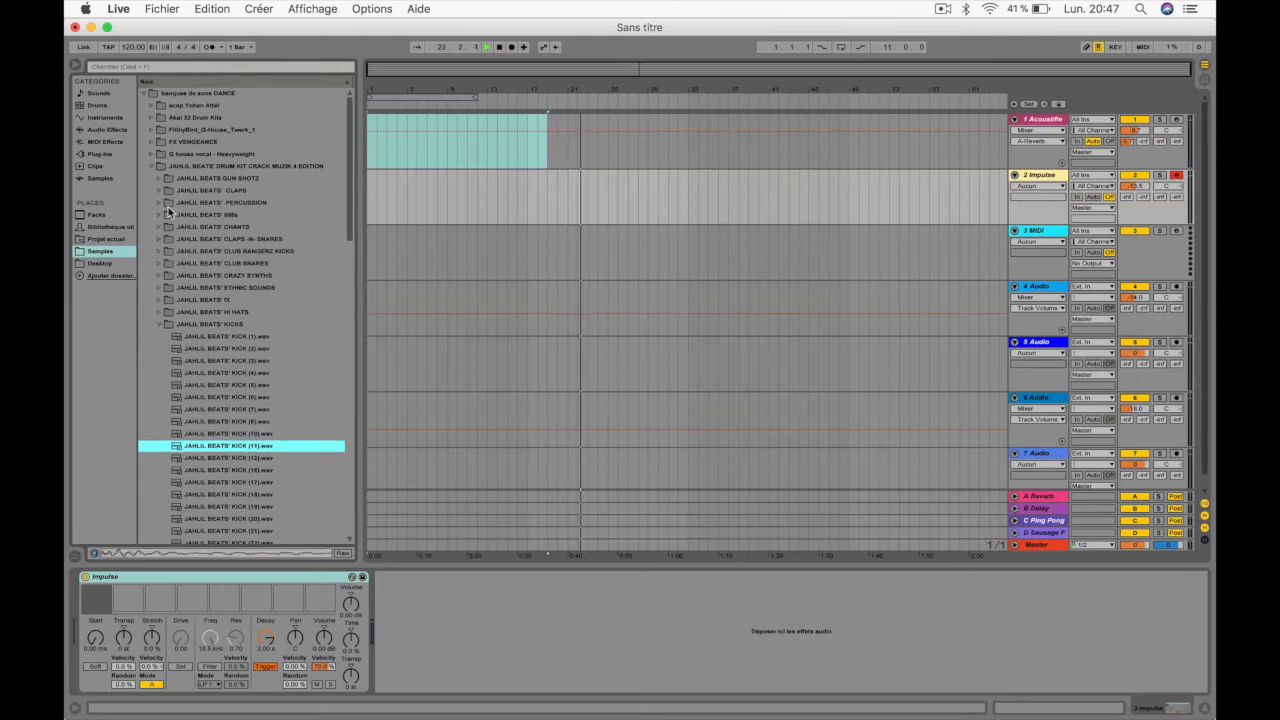
pyautogui.press('Down')
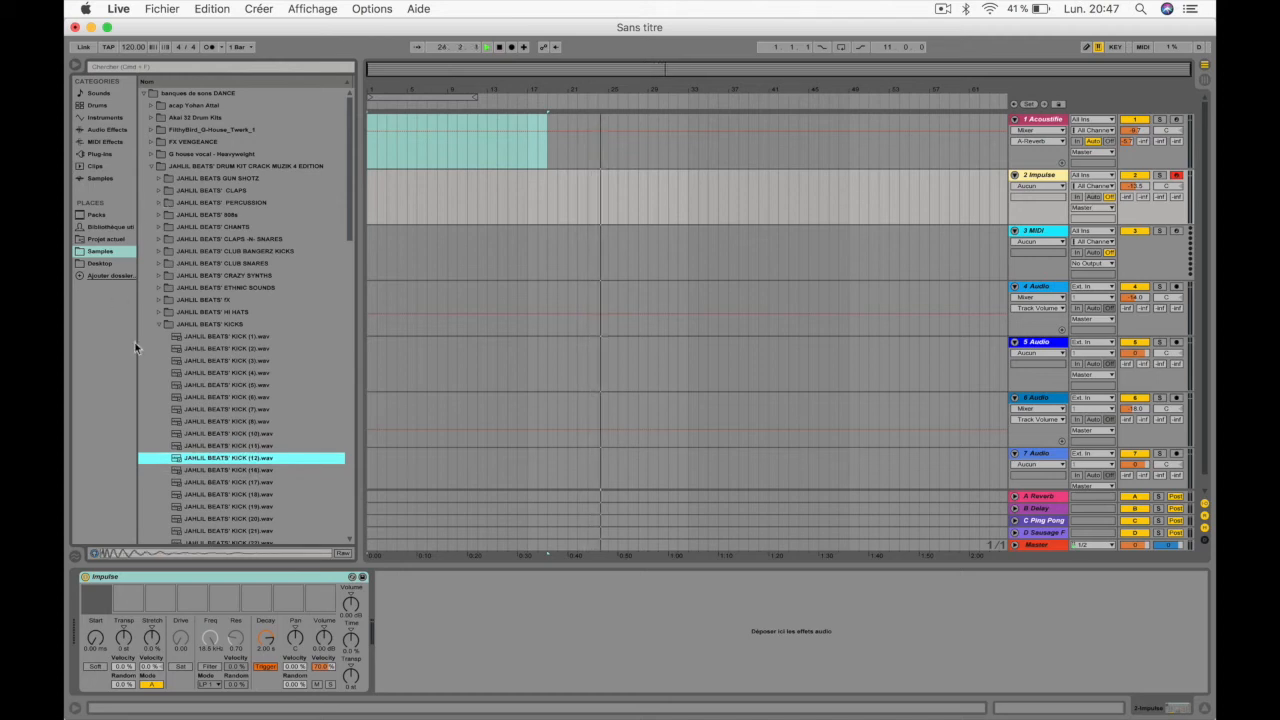
pyautogui.moveTo(224, 460); pyautogui.dragTo(96, 600)
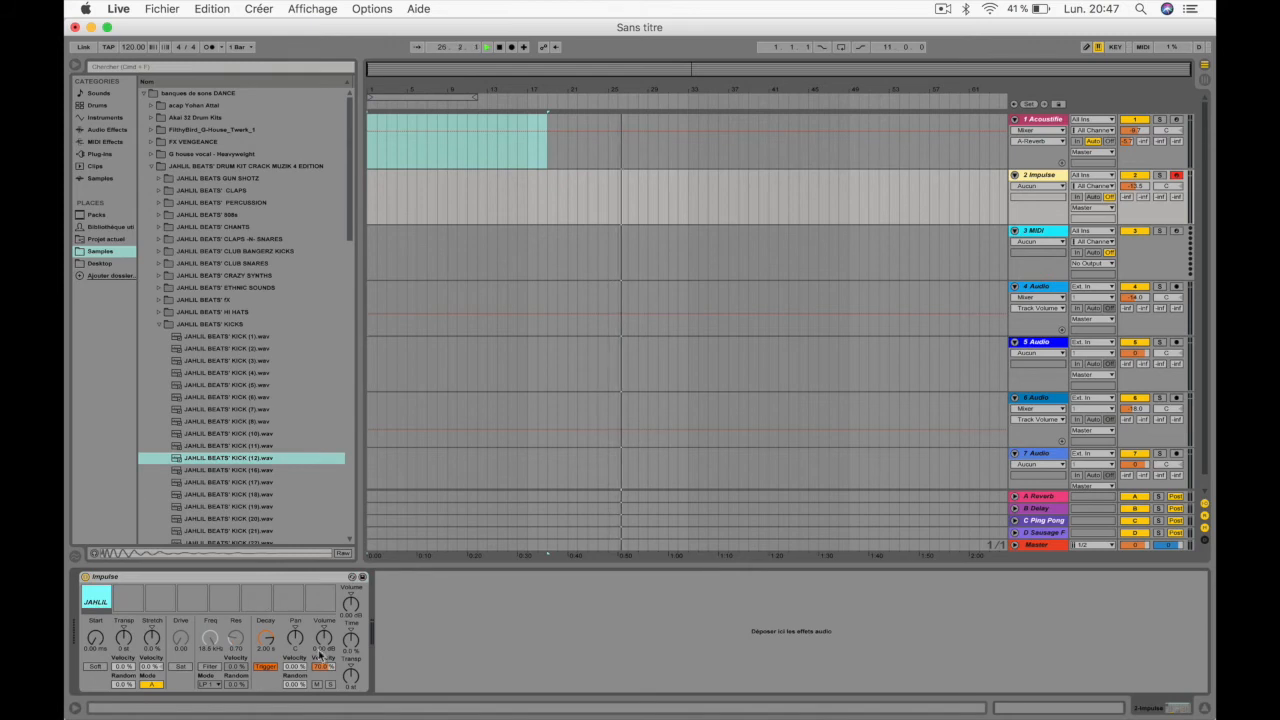
# Audition samples in the JAHLIL BEATS' HI HATS folder and load HI HATS (1).wav into Impulse's second slot
pyautogui.click(158, 327)
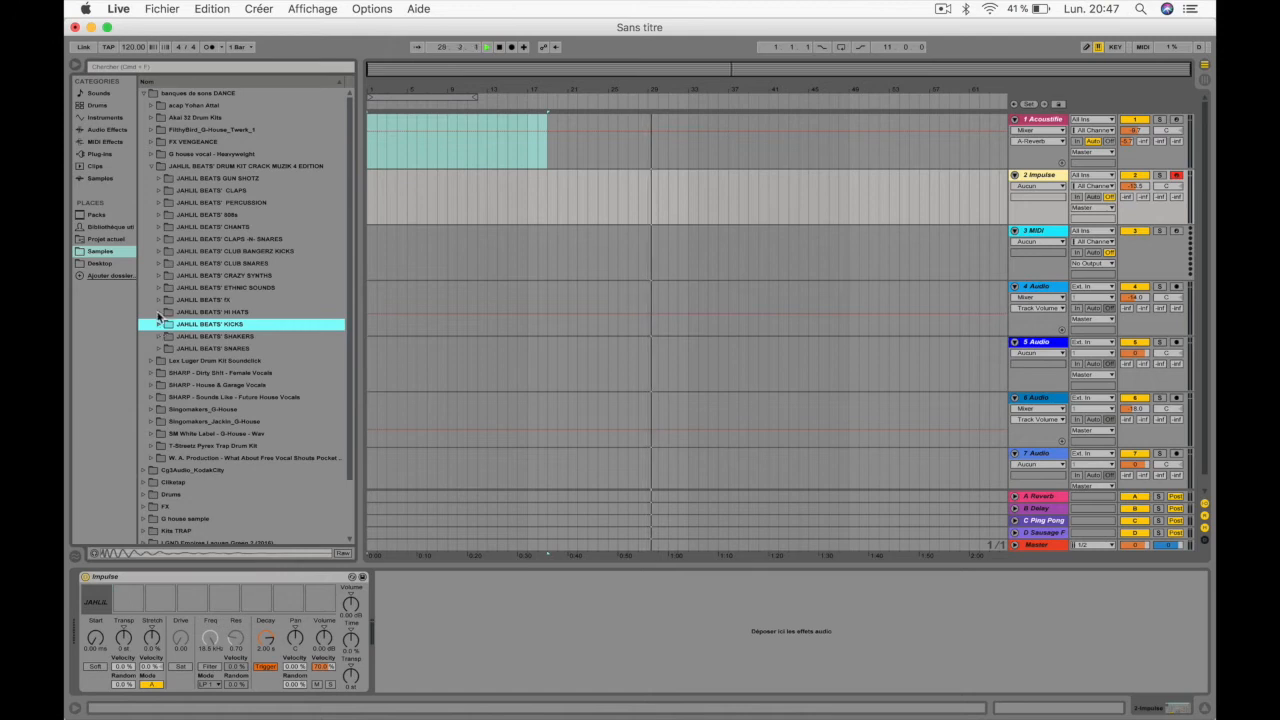
pyautogui.click(158, 312)
pyautogui.click(175, 325)
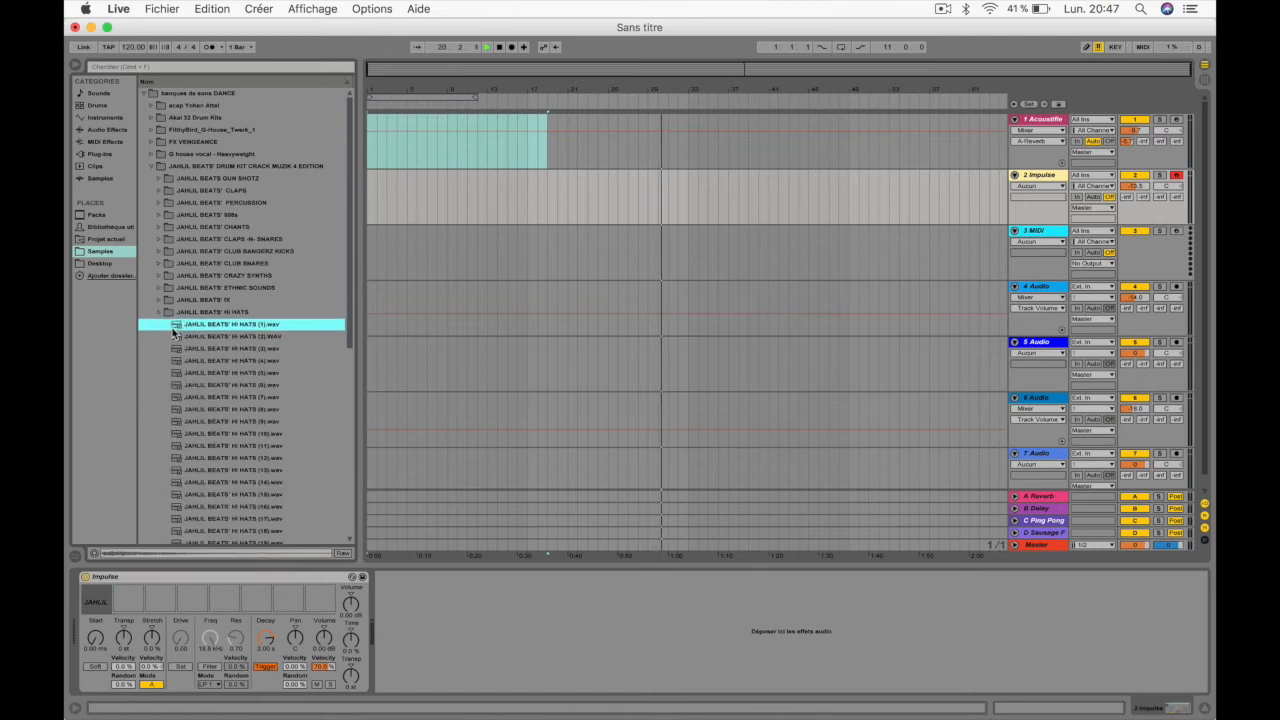
pyautogui.press('Down')
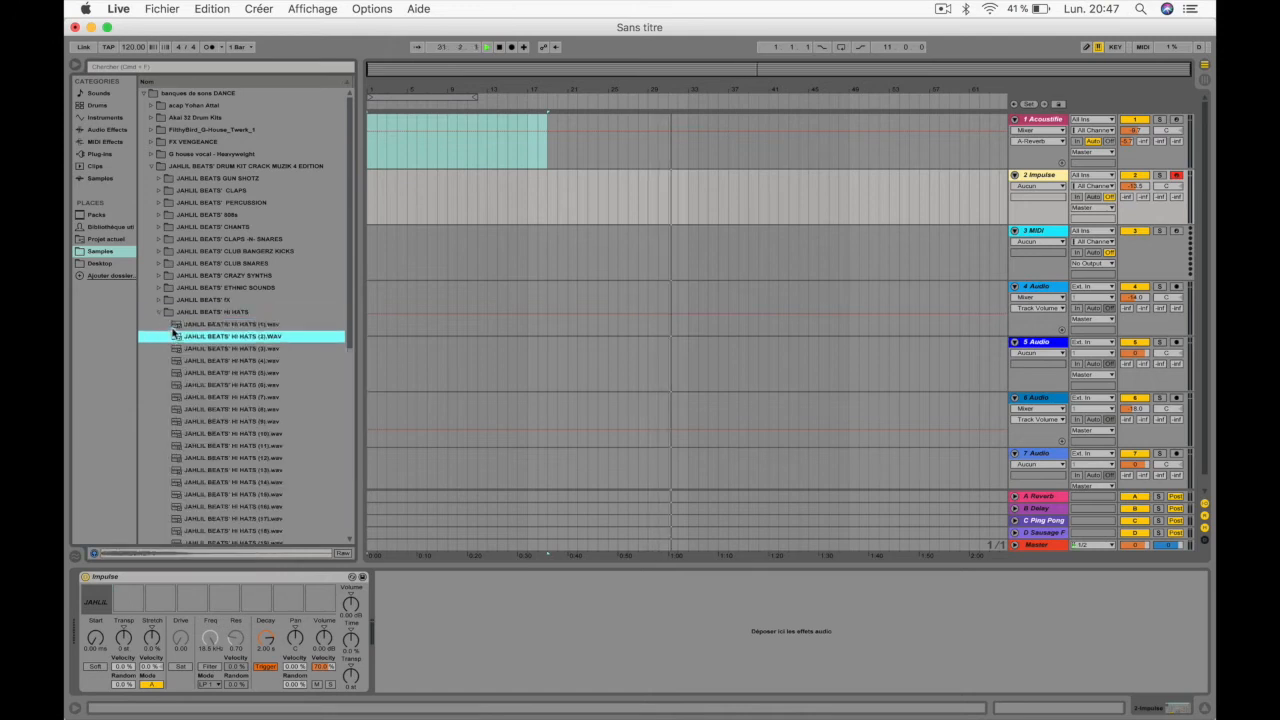
pyautogui.press('Up')
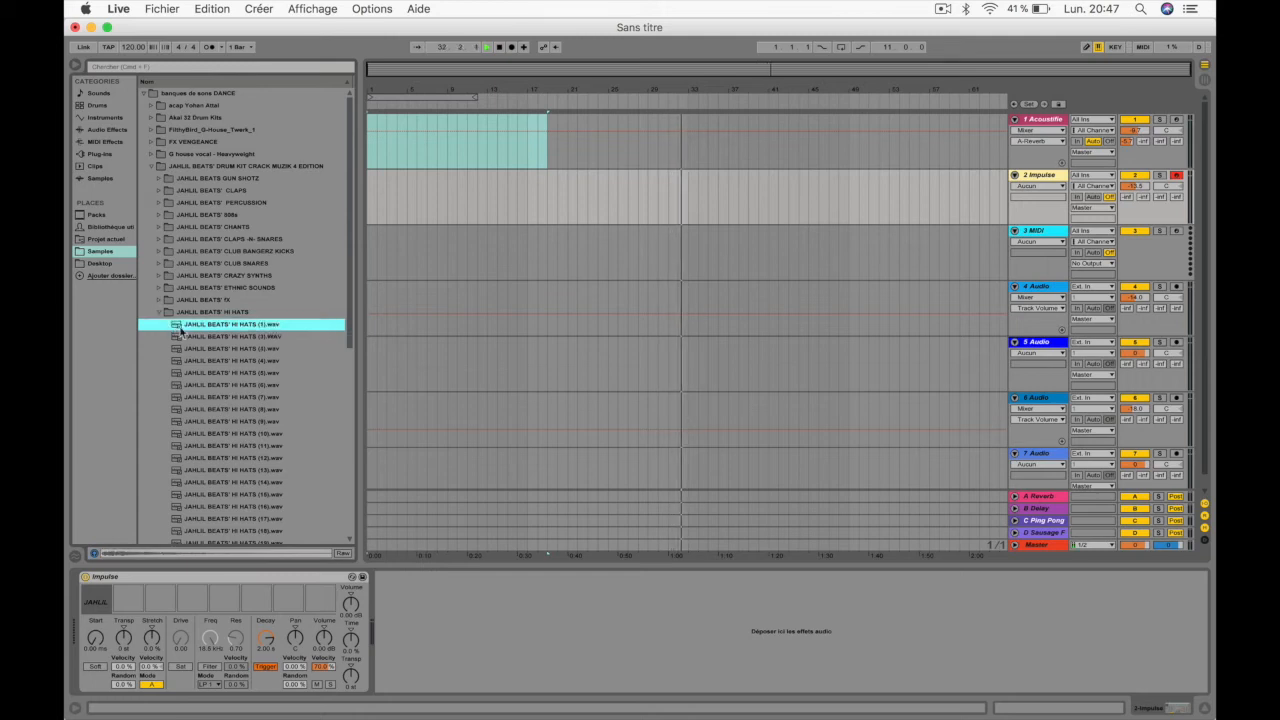
pyautogui.moveTo(198, 325); pyautogui.dragTo(131, 603)
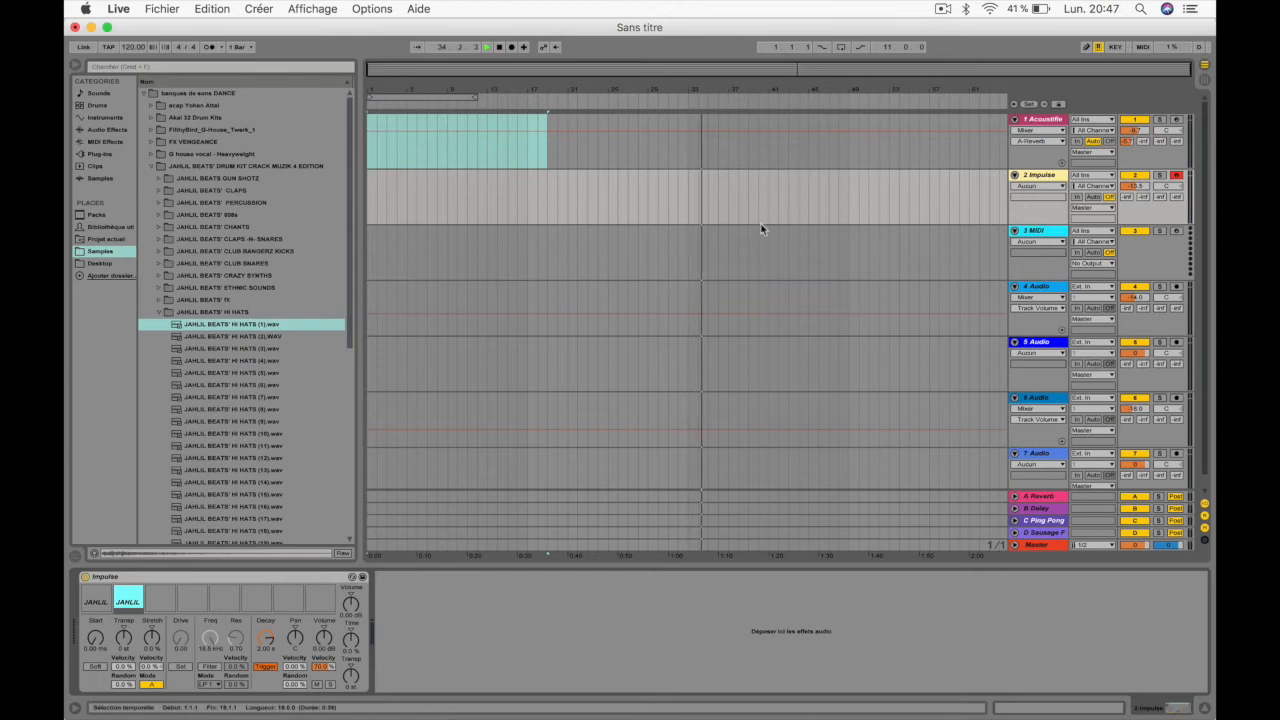
# Delete the clip from track 1's first Session slot and return to the Arrangement view
pyautogui.press('Tab')
pyautogui.click(402, 92)
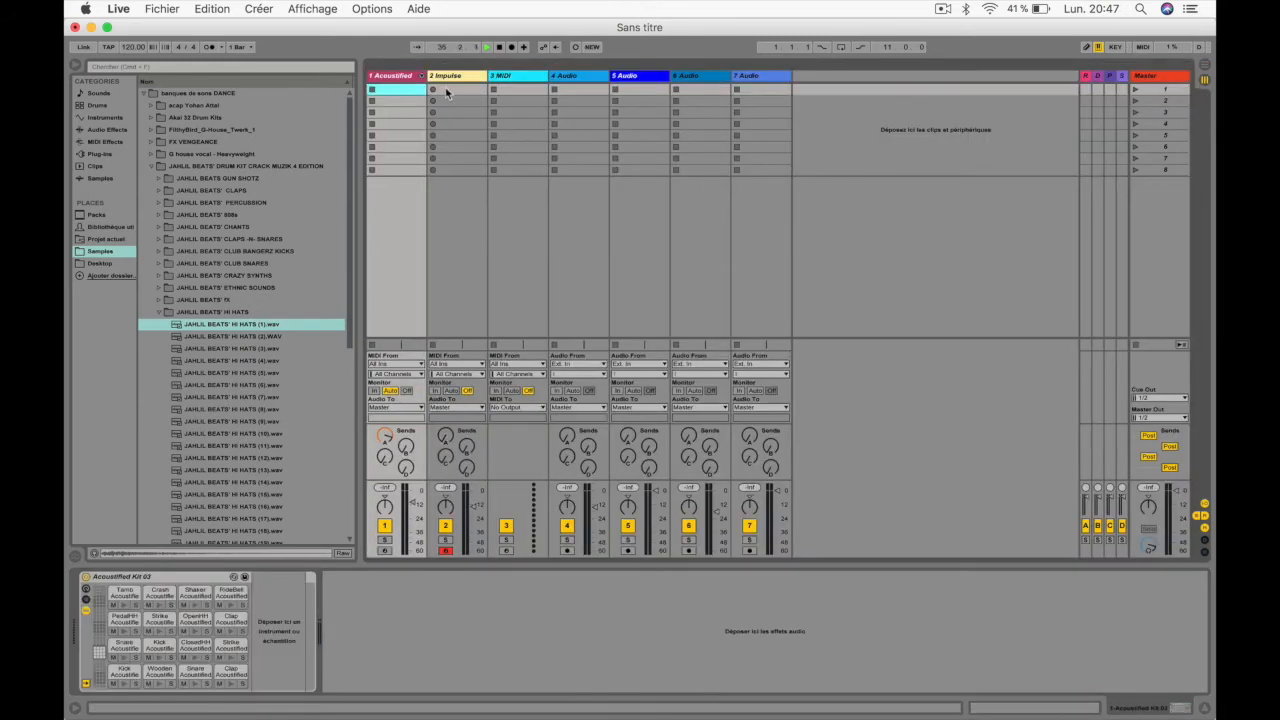
pyautogui.press('Tab')
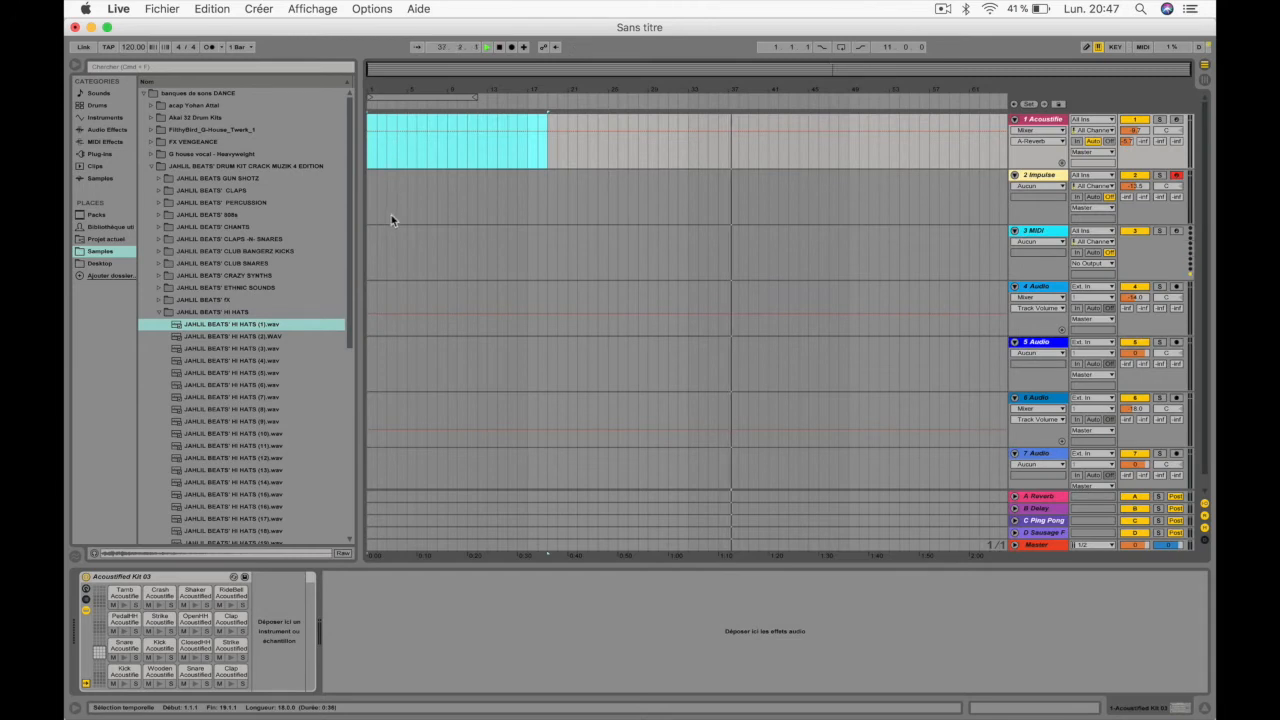
# Select the Impulse track and audition its kick and hi-hat slots
pyautogui.click(1174, 182)
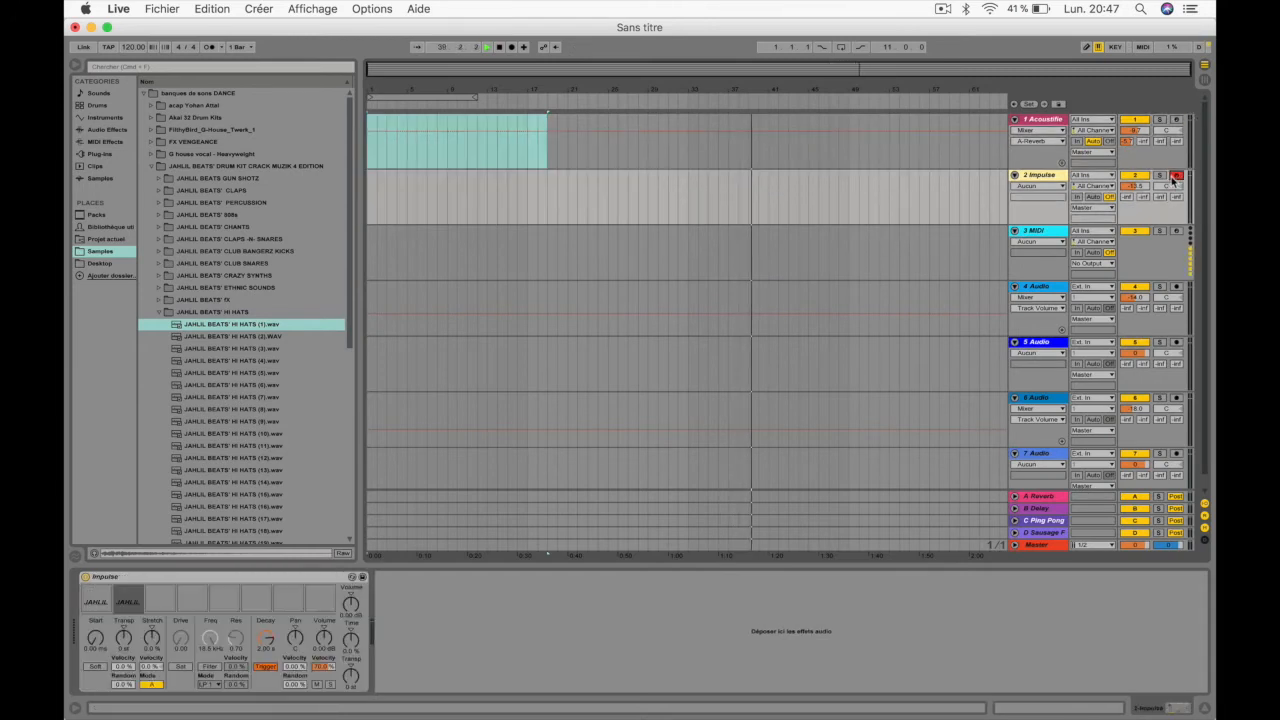
pyautogui.click(95, 594)
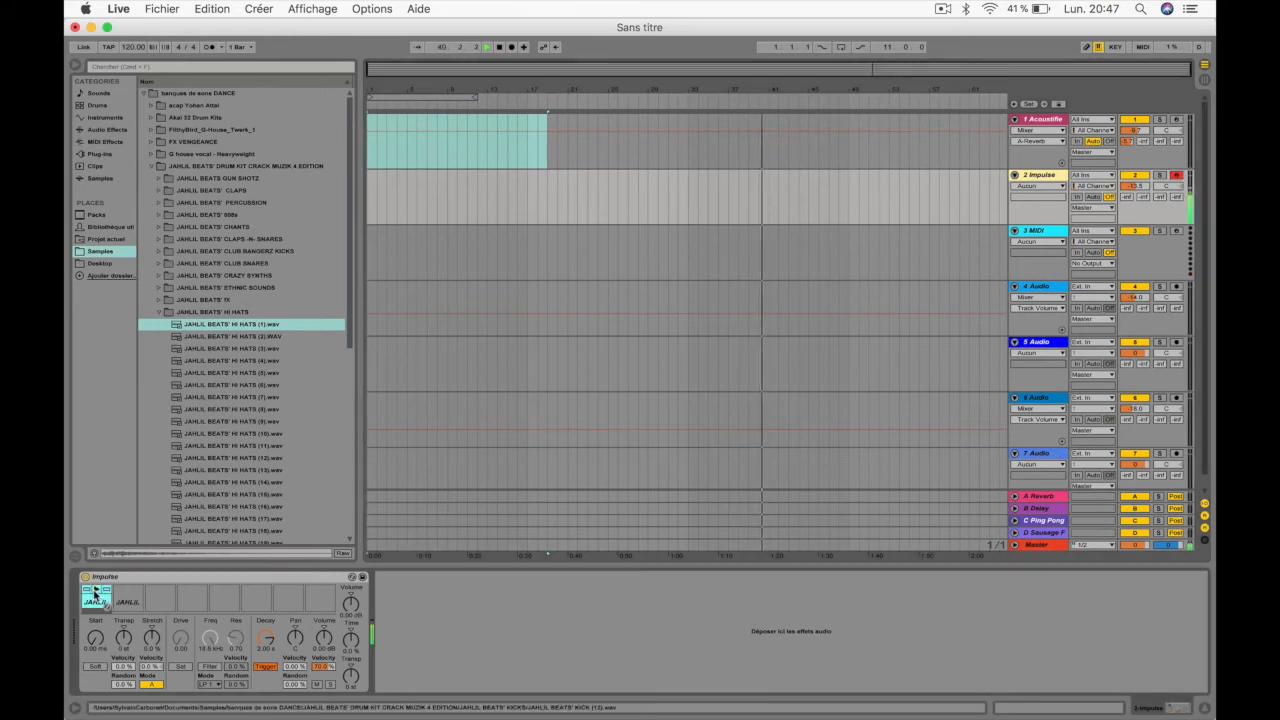
pyautogui.click(128, 596)
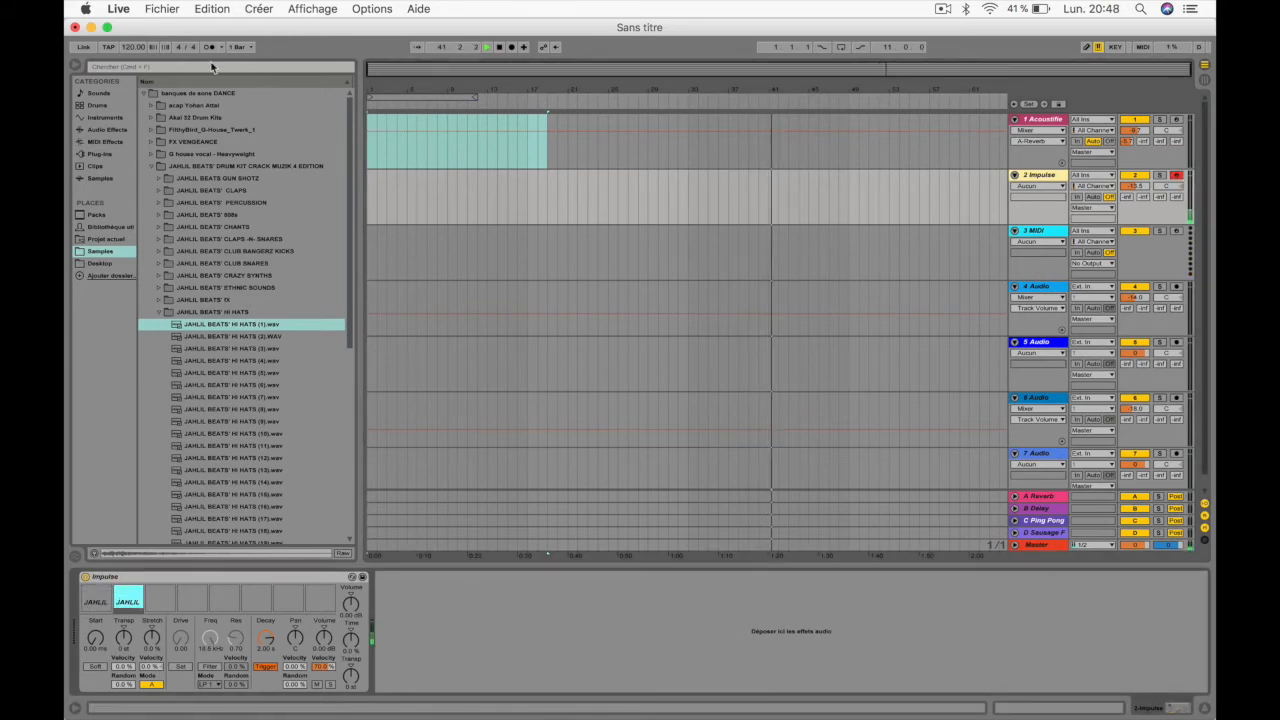
# Stop playback, record a short clip on the Impulse track in the Arrangement, and open it for note editing
pyautogui.click(499, 47)
pyautogui.click(511, 47)
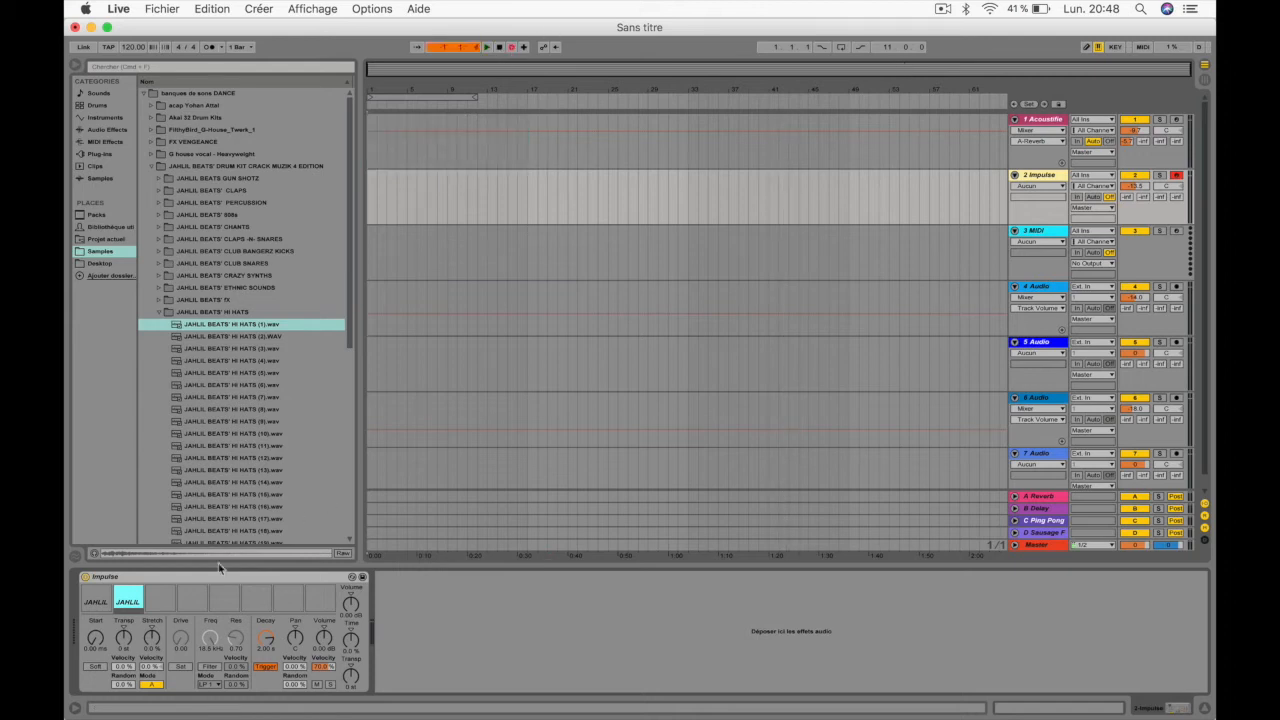
pyautogui.click(96, 592)
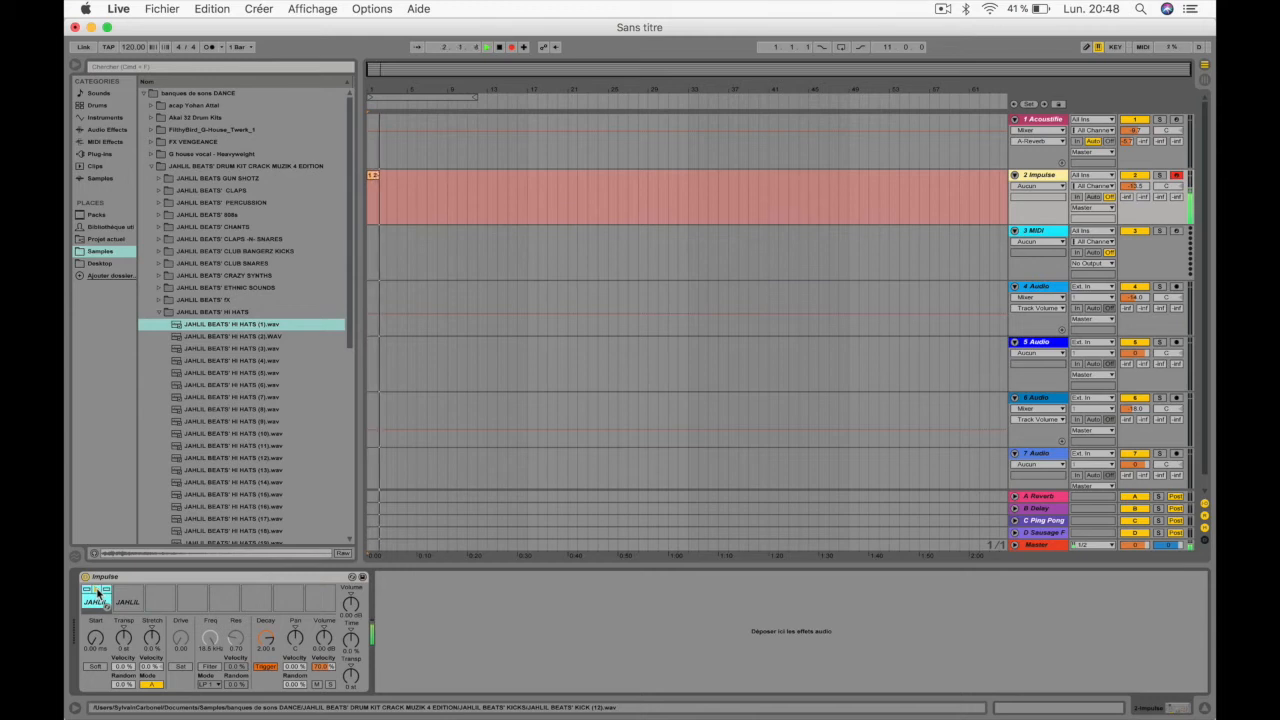
pyautogui.press('space')
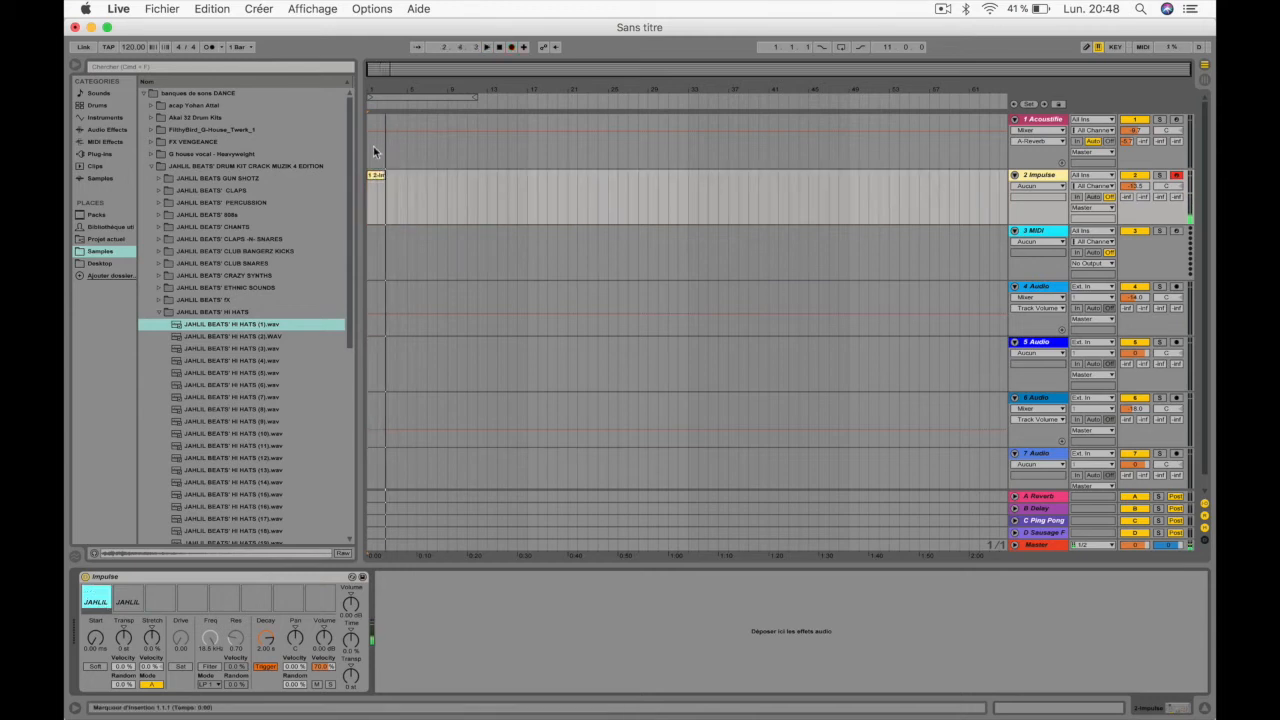
pyautogui.doubleClick(376, 178)
pyautogui.press('space')
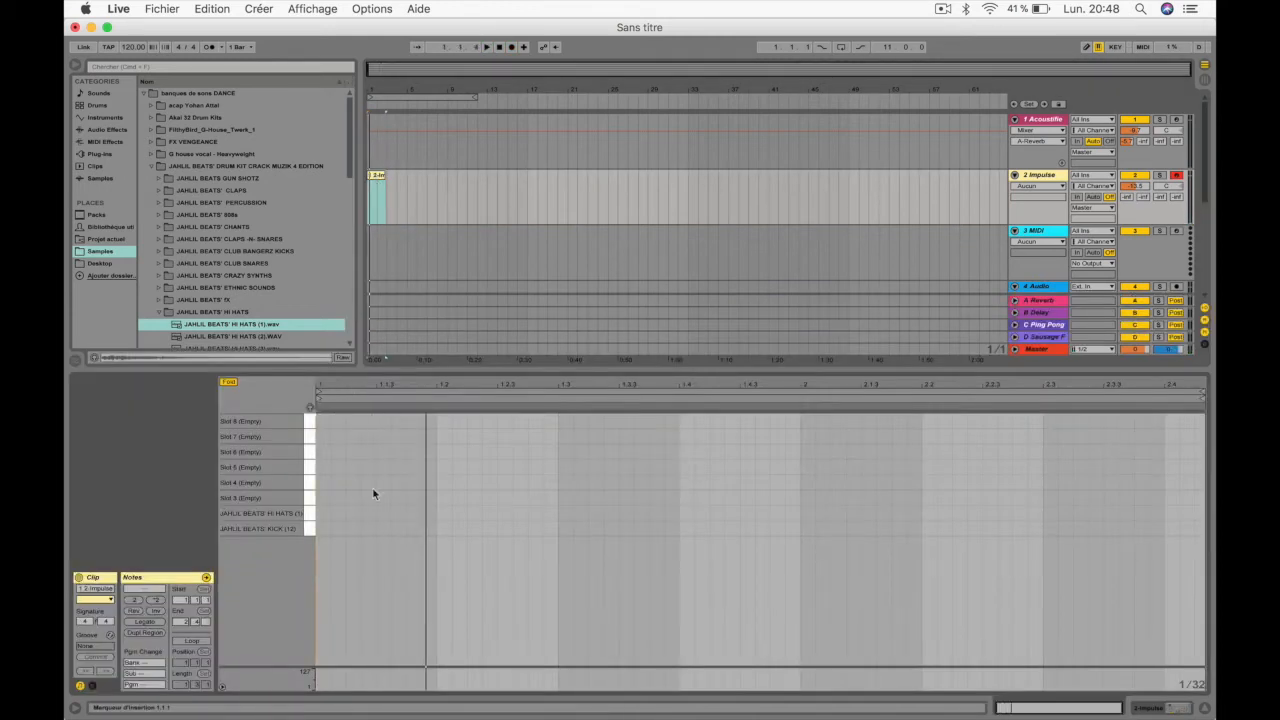
# Extend the Impulse clip to bar 9 and loop its content with a length of 4 bars
pyautogui.moveTo(385, 176); pyautogui.dragTo(448, 176)
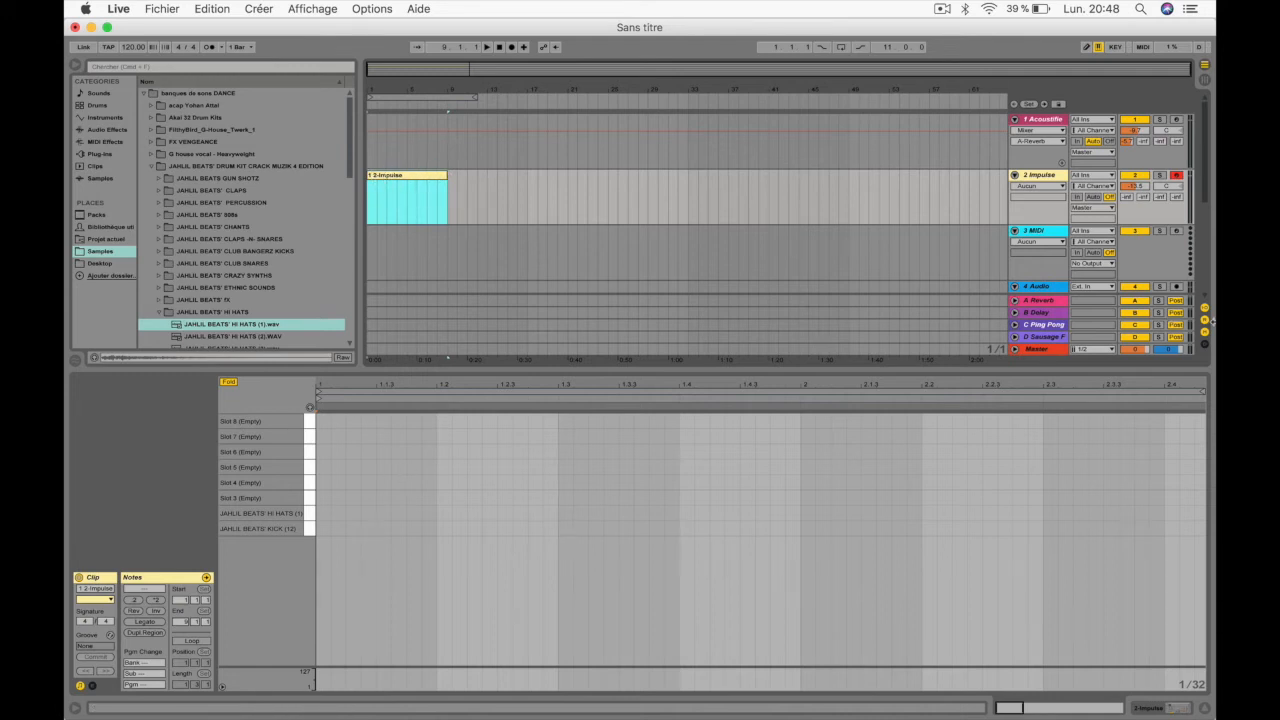
pyautogui.moveTo(1201, 396); pyautogui.dragTo(807, 396)
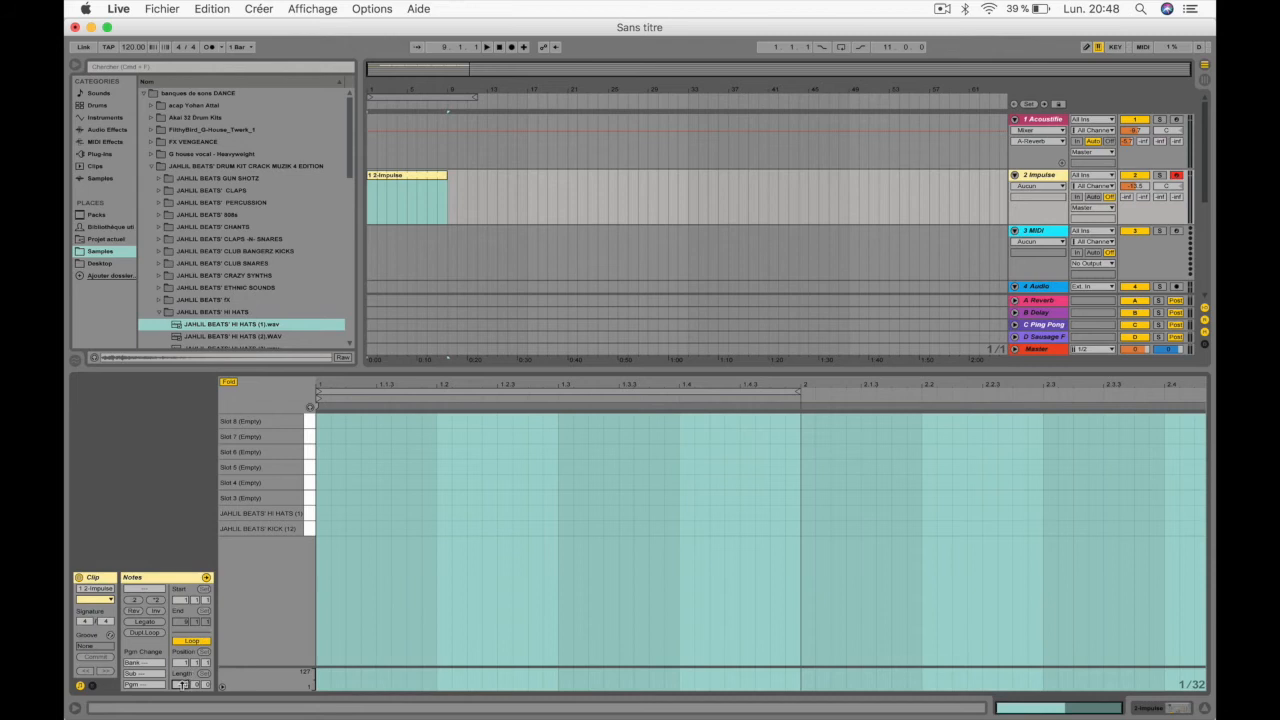
pyautogui.moveTo(182, 684)
pyautogui.mouseDown()
pyautogui.moveTo(182, 645)
pyautogui.moveTo(182, 684)
pyautogui.moveTo(182, 662)
pyautogui.mouseUp()
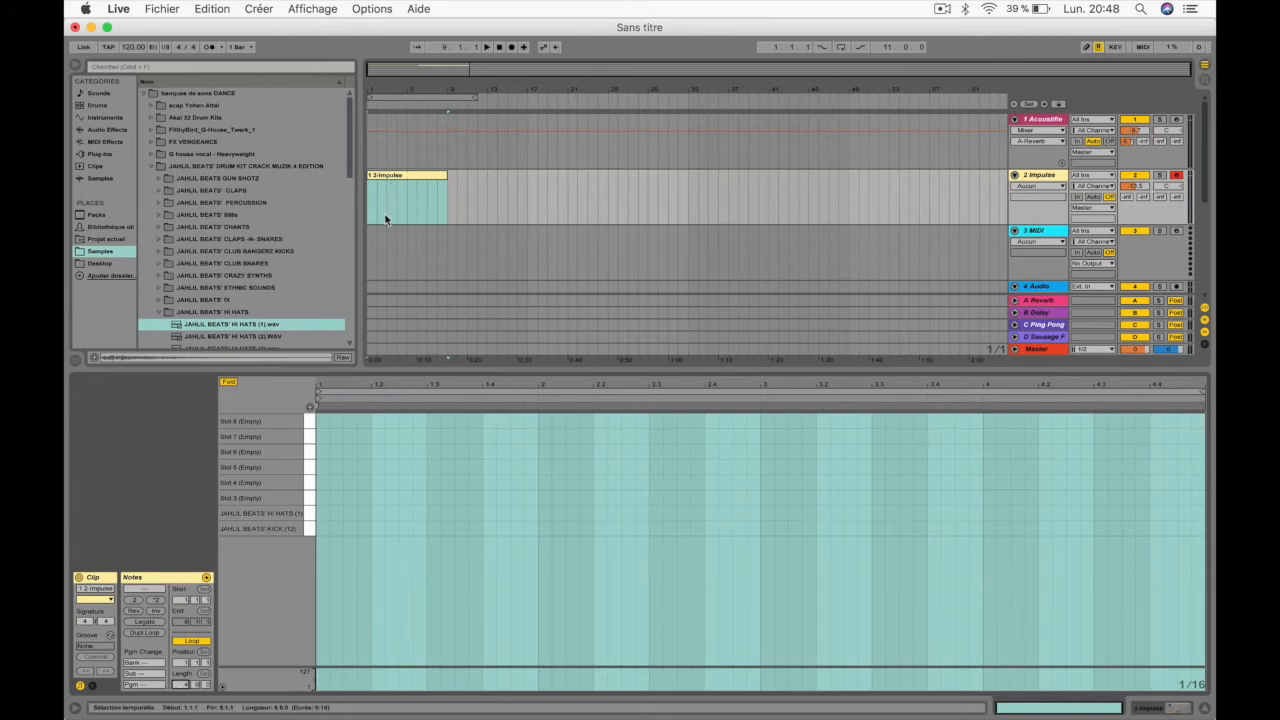
# Place kick notes at the start of bars 1 and 2, and fill the clip's four bars with sixteenth-note hi-hats
pyautogui.click(316, 527)
pyautogui.doubleClick(318, 529)
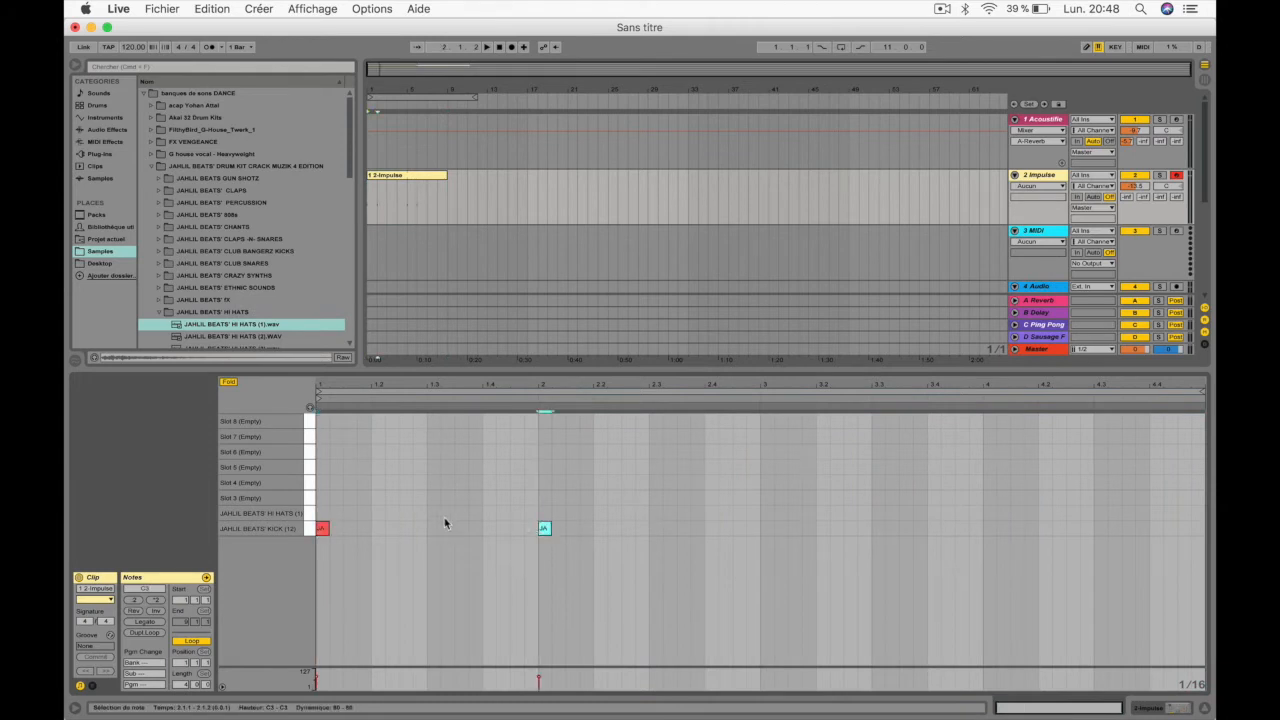
pyautogui.doubleClick(322, 513)
pyautogui.press('super+d')
pyautogui.press('super+d')
pyautogui.press('super+d')
pyautogui.press('super+d')
pyautogui.press('super+d')
pyautogui.press('super+d')
pyautogui.press('super+d')
pyautogui.press('super+d')
pyautogui.press('super+d')
pyautogui.press('super+d')
pyautogui.press('super+d')
pyautogui.press('super+d')
pyautogui.press('super+d')
pyautogui.press('super+d')
pyautogui.press('super+d')
pyautogui.press('super+d')
pyautogui.press('super+d')
pyautogui.press('super+d')
pyautogui.press('super+d')
pyautogui.press('super+d')
pyautogui.press('super+d')
pyautogui.press('super+d')
pyautogui.press('super+d')
pyautogui.press('super+d')
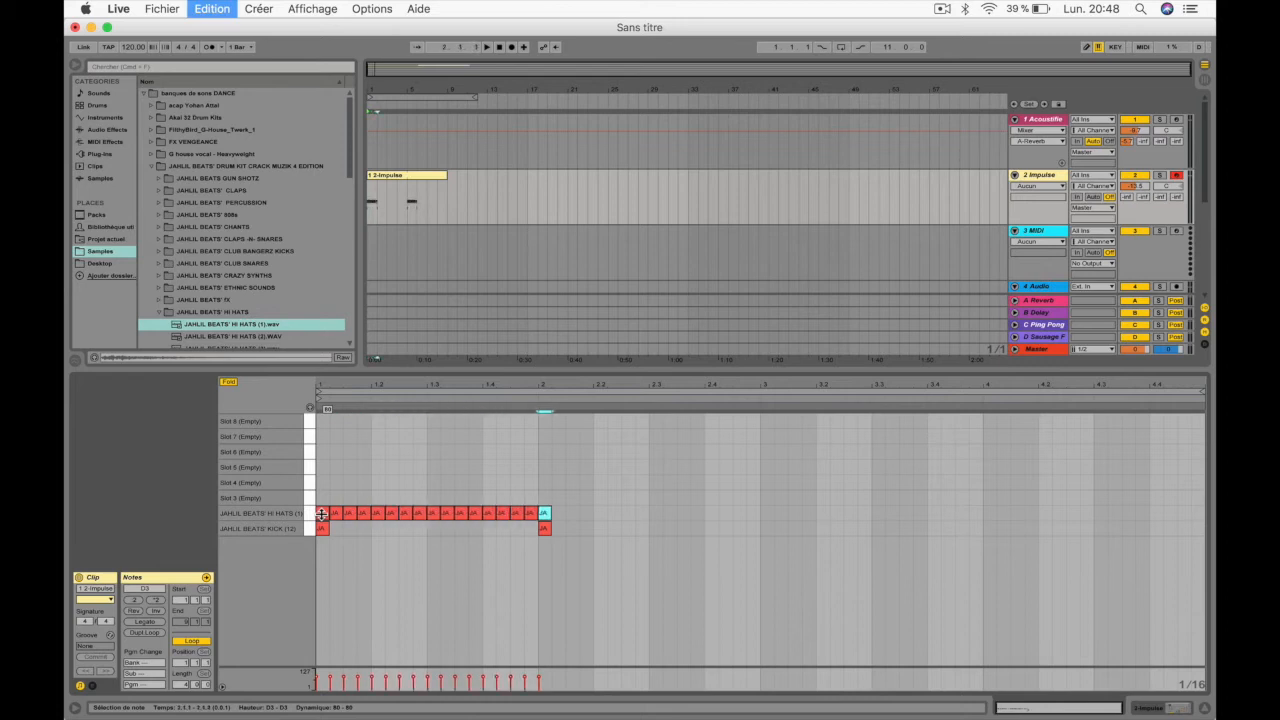
pyautogui.press('super+d')
pyautogui.press('super+d')
pyautogui.press('super+d')
pyautogui.press('super+d')
pyautogui.press('super+d')
pyautogui.press('super+d')
pyautogui.press('super+d')
pyautogui.press('super+d')
pyautogui.press('super+d')
pyautogui.press('super+d')
pyautogui.press('super+d')
pyautogui.press('super+d')
pyautogui.press('super+d')
pyautogui.press('super+d')
pyautogui.press('super+d')
pyautogui.press('super+d')
pyautogui.press('super+d')
pyautogui.press('super+d')
pyautogui.press('super+d')
pyautogui.press('super+d')
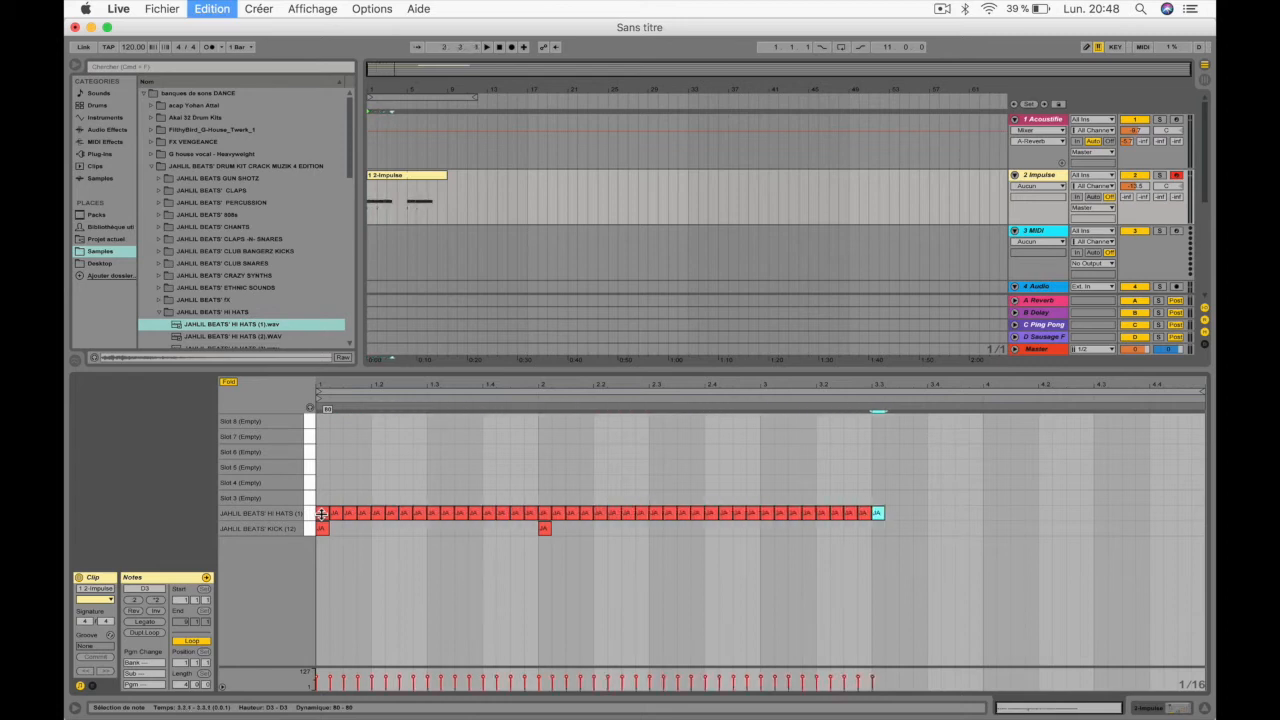
pyautogui.press('super+d')
pyautogui.press('super+d')
pyautogui.press('super+d')
pyautogui.press('super+d')
pyautogui.press('super+d')
pyautogui.press('super+d')
pyautogui.press('super+d')
pyautogui.press('super+d')
pyautogui.press('super+d')
pyautogui.press('super+d')
pyautogui.press('super+d')
pyautogui.press('super+d')
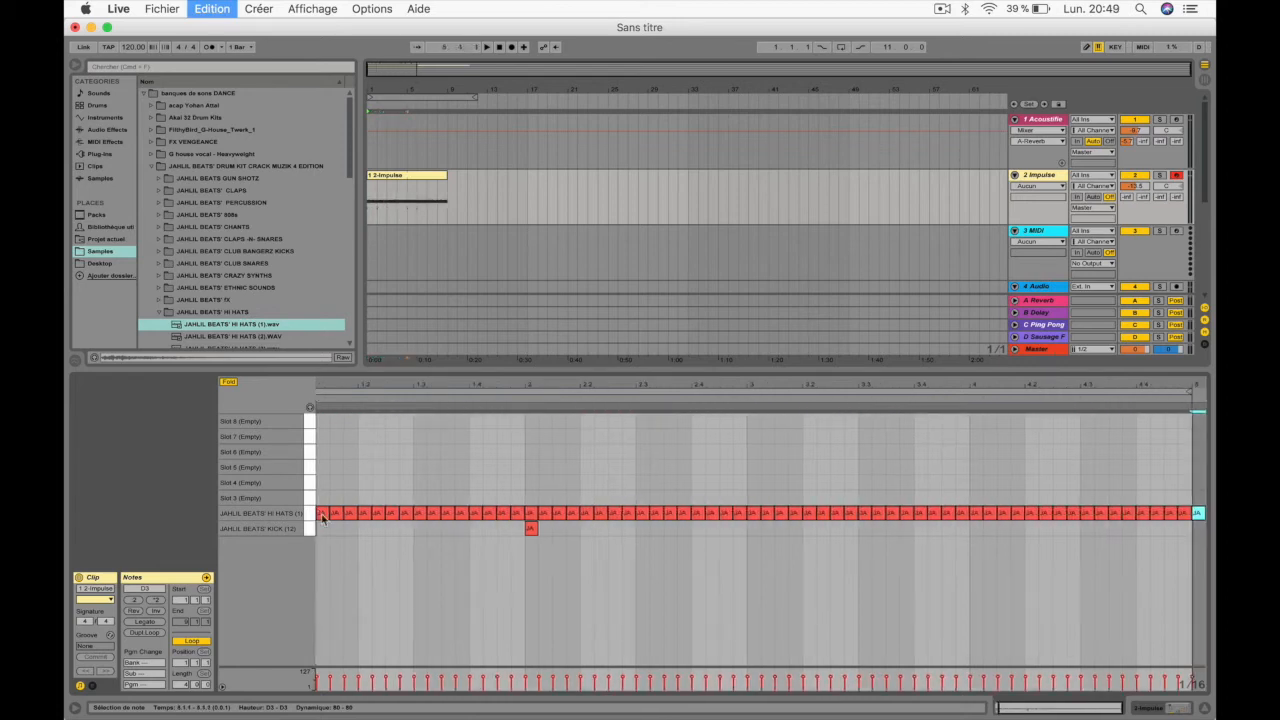
pyautogui.press('space')
pyautogui.hscroll(-2, 438, 585)
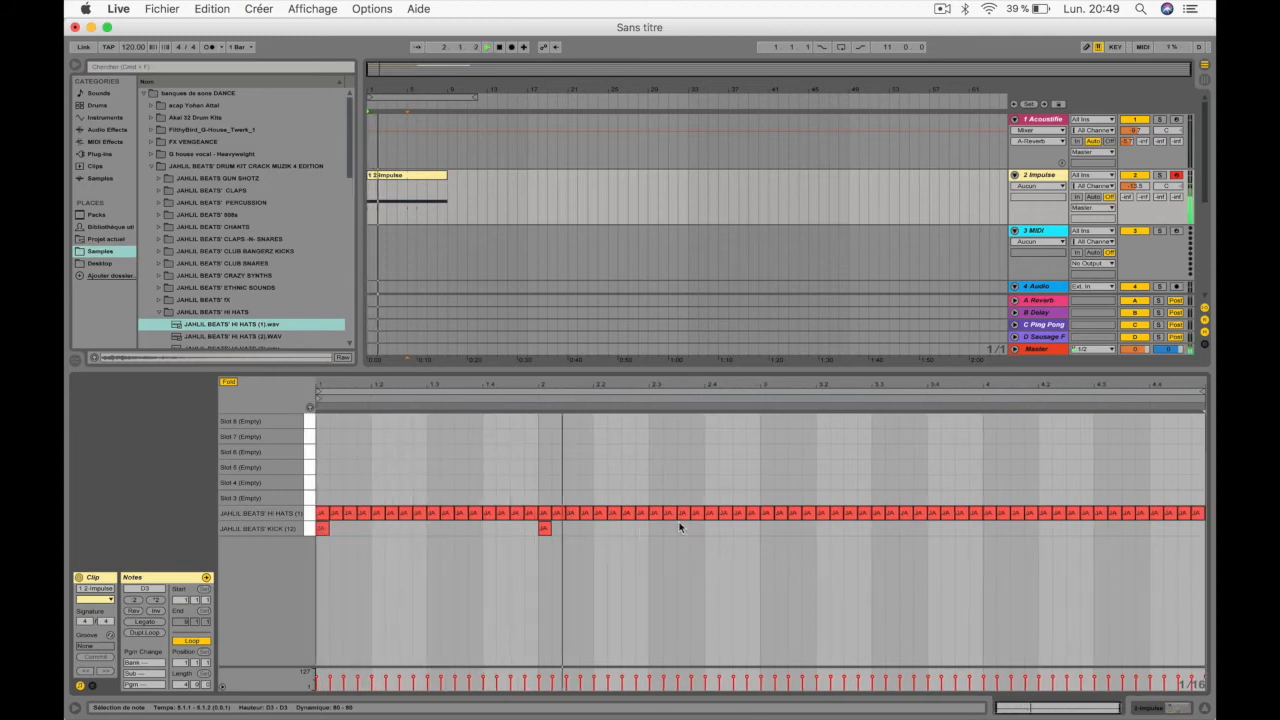
# Place kicks on every beat of bar 1, duplicate them through the clip's four bars, and play the pattern
pyautogui.doubleClick(767, 530)
pyautogui.press('space')
pyautogui.doubleClick(376, 528)
pyautogui.click(432, 529)
pyautogui.doubleClick(488, 528)
pyautogui.moveTo(538, 541); pyautogui.dragTo(318, 512)
pyautogui.click(252, 528)
pyautogui.press('super+d')
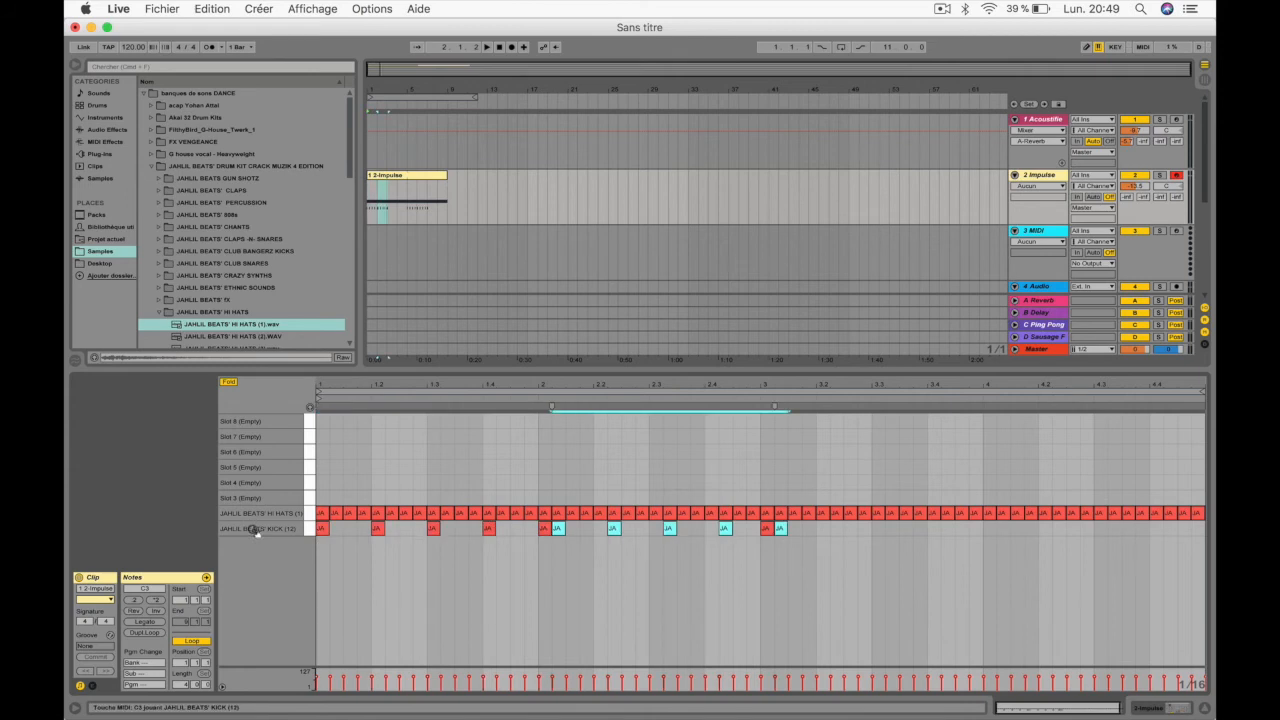
pyautogui.press('super+d')
pyautogui.press('super+d')
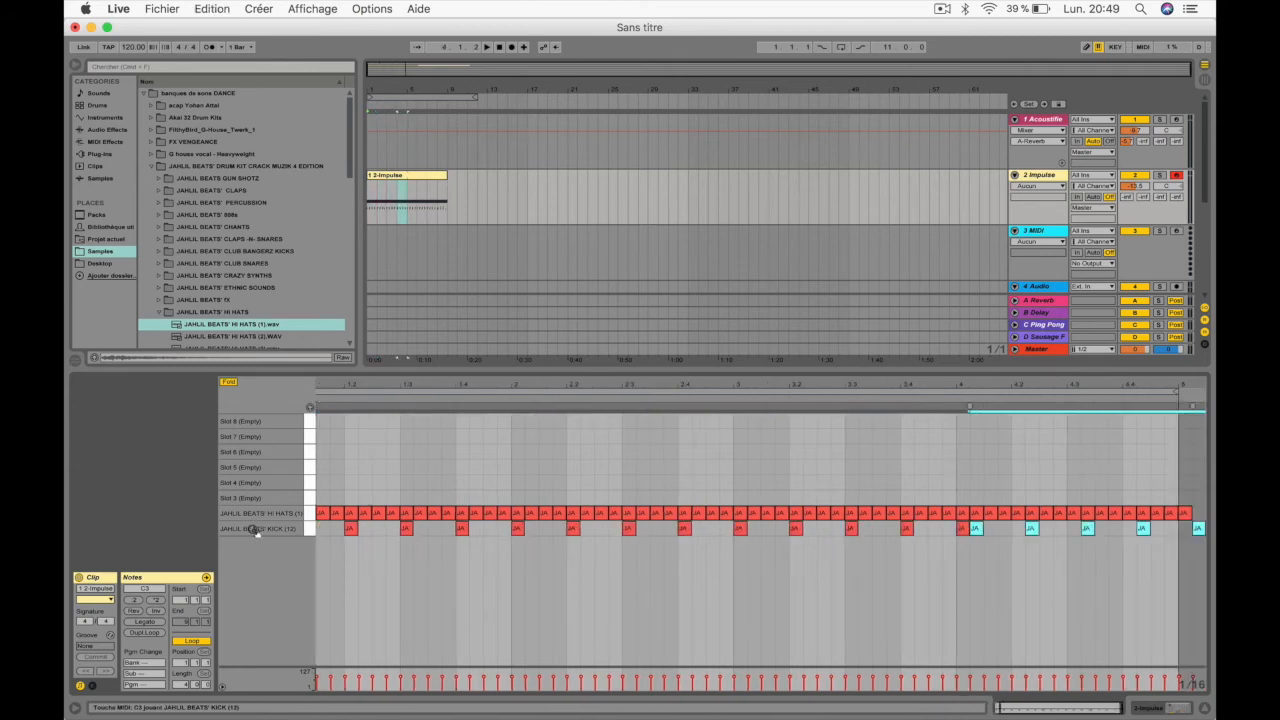
pyautogui.press('space')
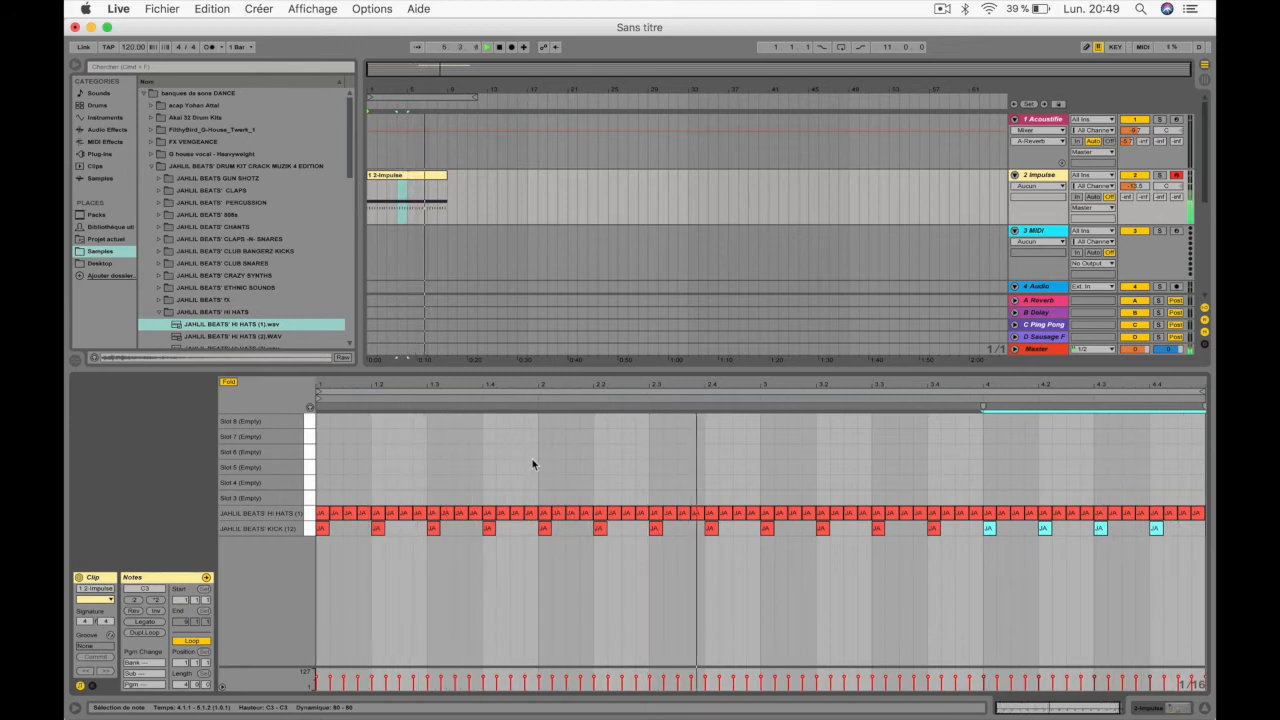
# Create a MIDI clip in the Impulse track's first Session slot with a kick and a hi-hat on beat 1
pyautogui.press('Tab')
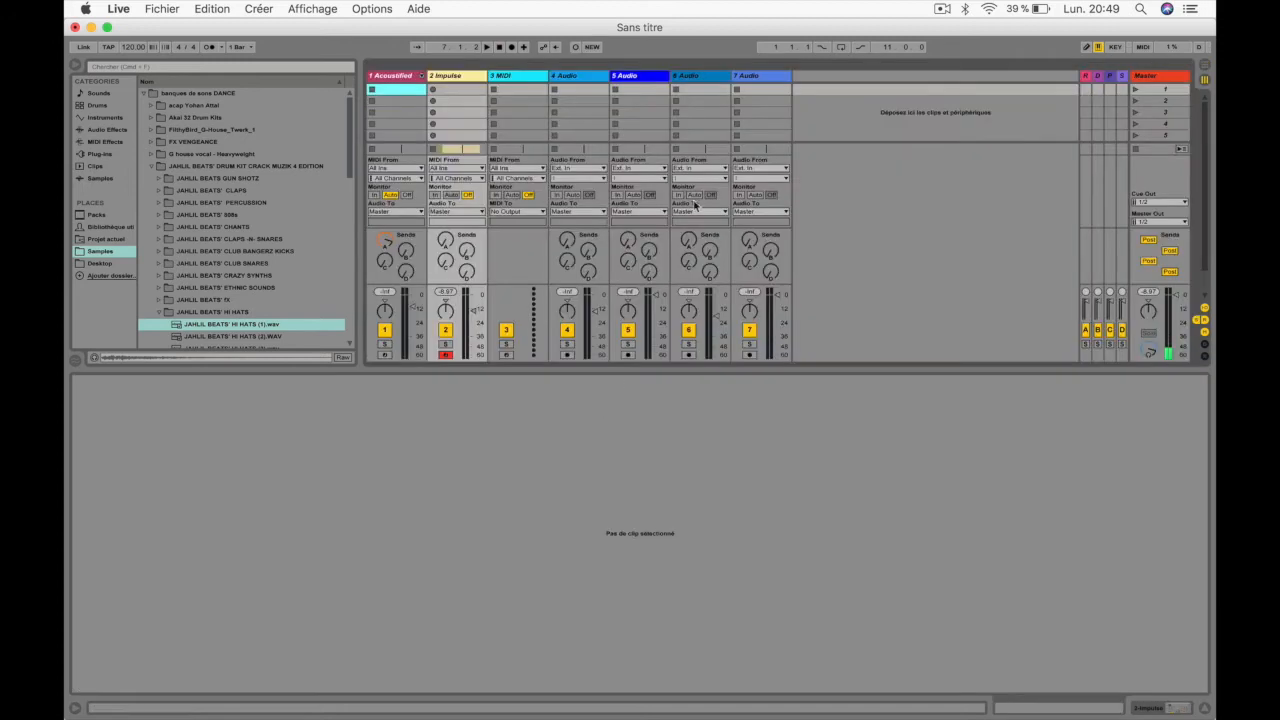
pyautogui.click(452, 91)
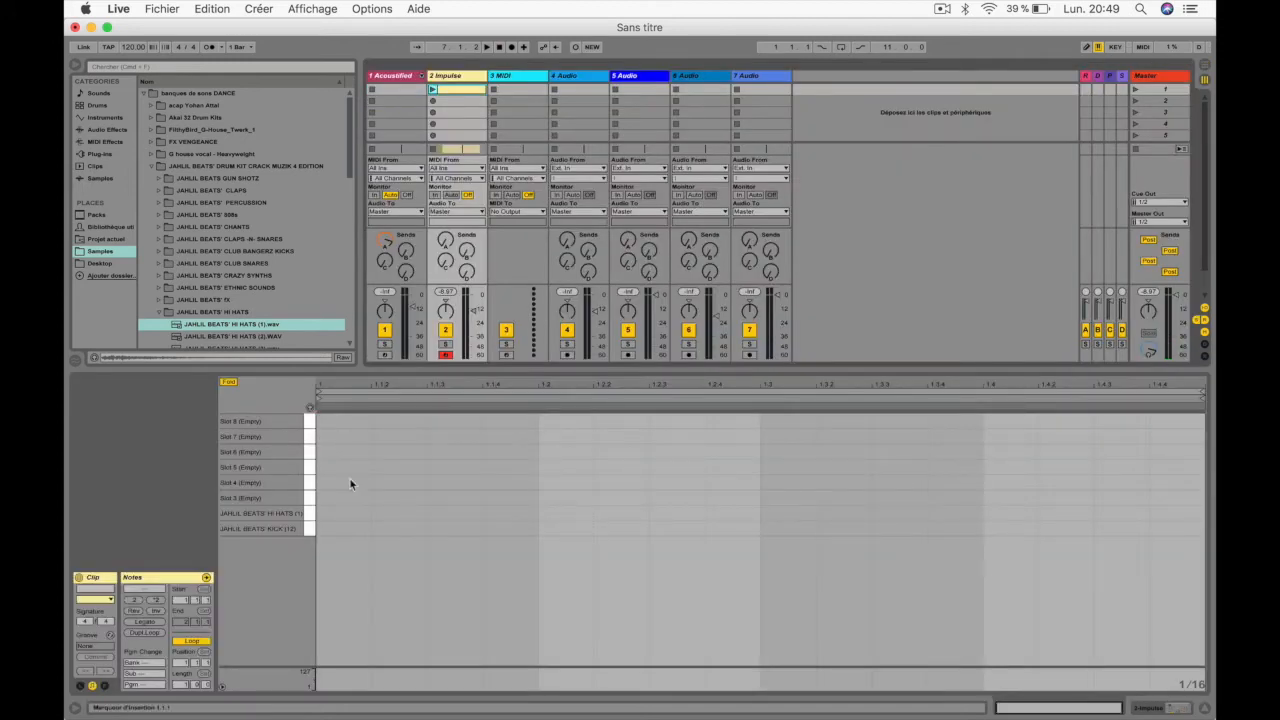
pyautogui.doubleClick(331, 528)
pyautogui.doubleClick(363, 514)
# Play the Impulse Session clip and compare the Session and Arrangement views
pyautogui.press('space')
pyautogui.press('Tab')
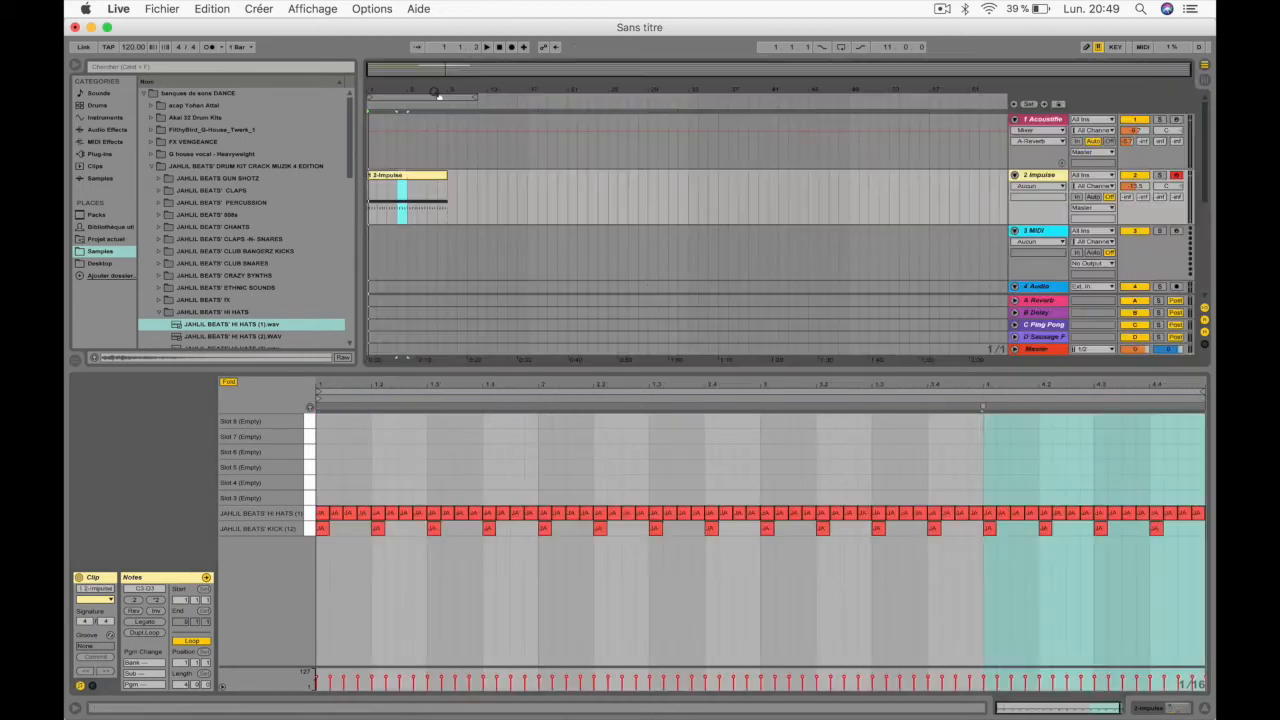
pyautogui.press('Tab')
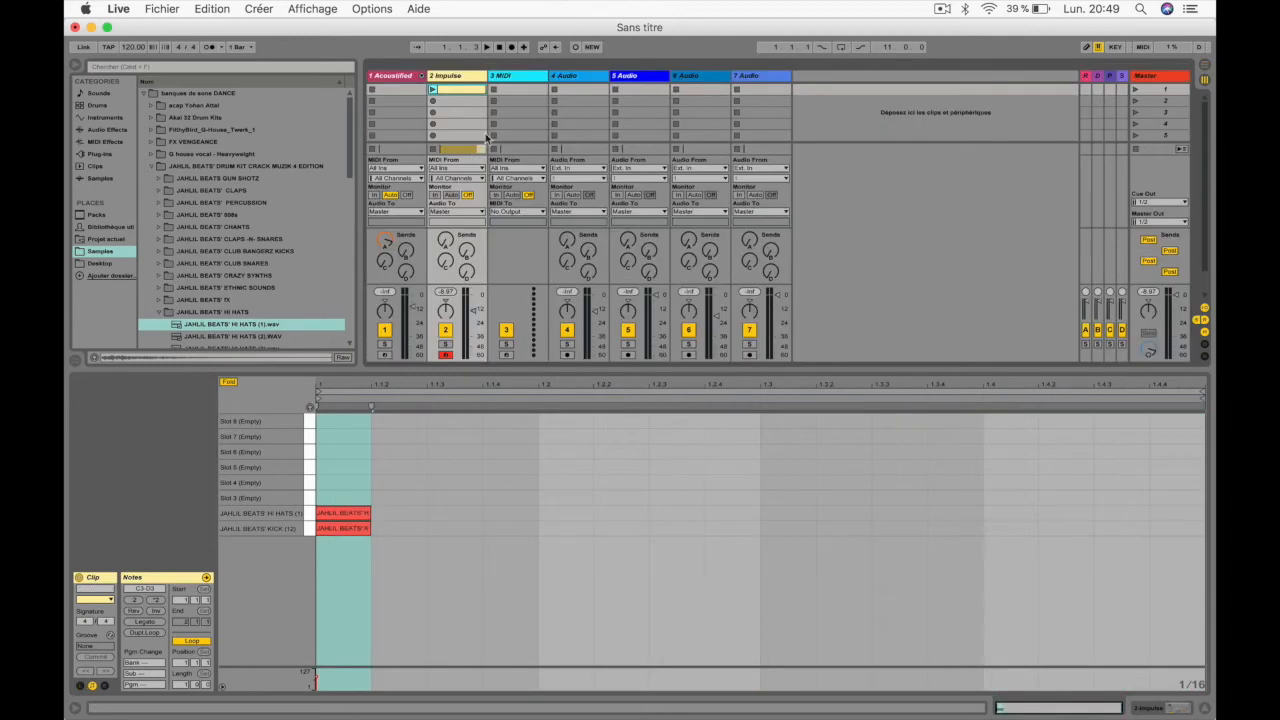
pyautogui.press('Tab')
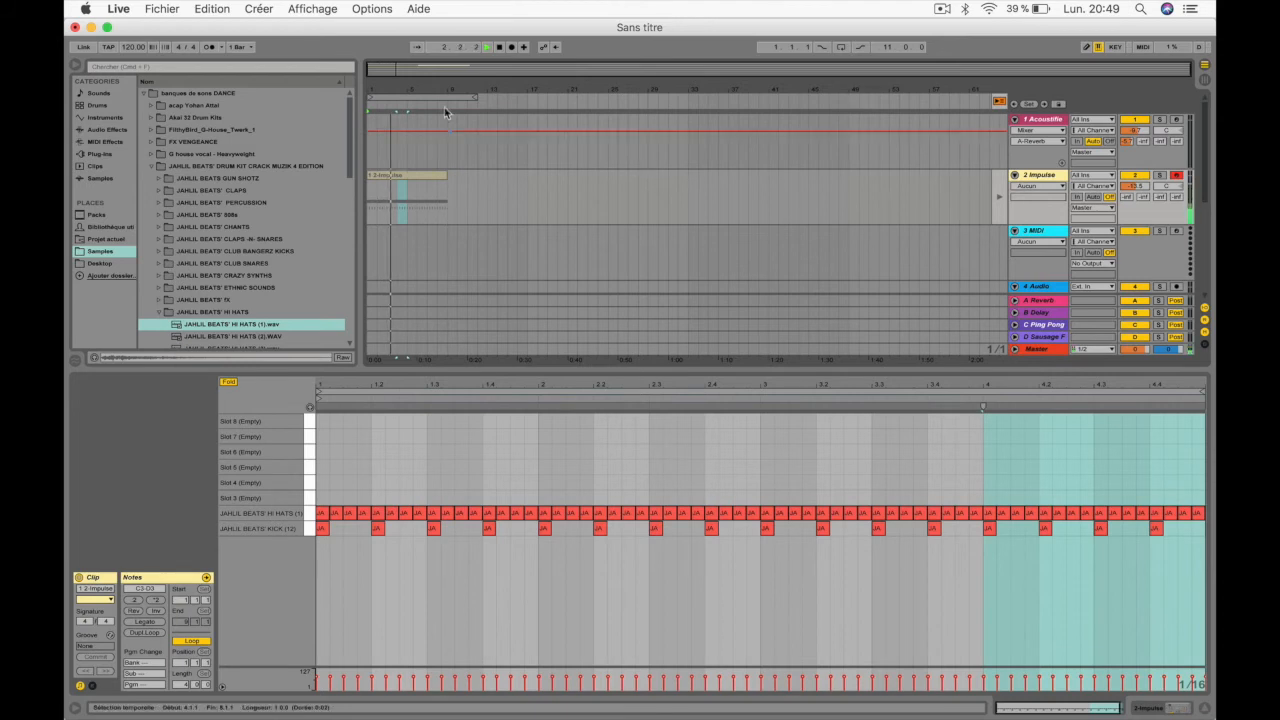
pyautogui.press('Tab')
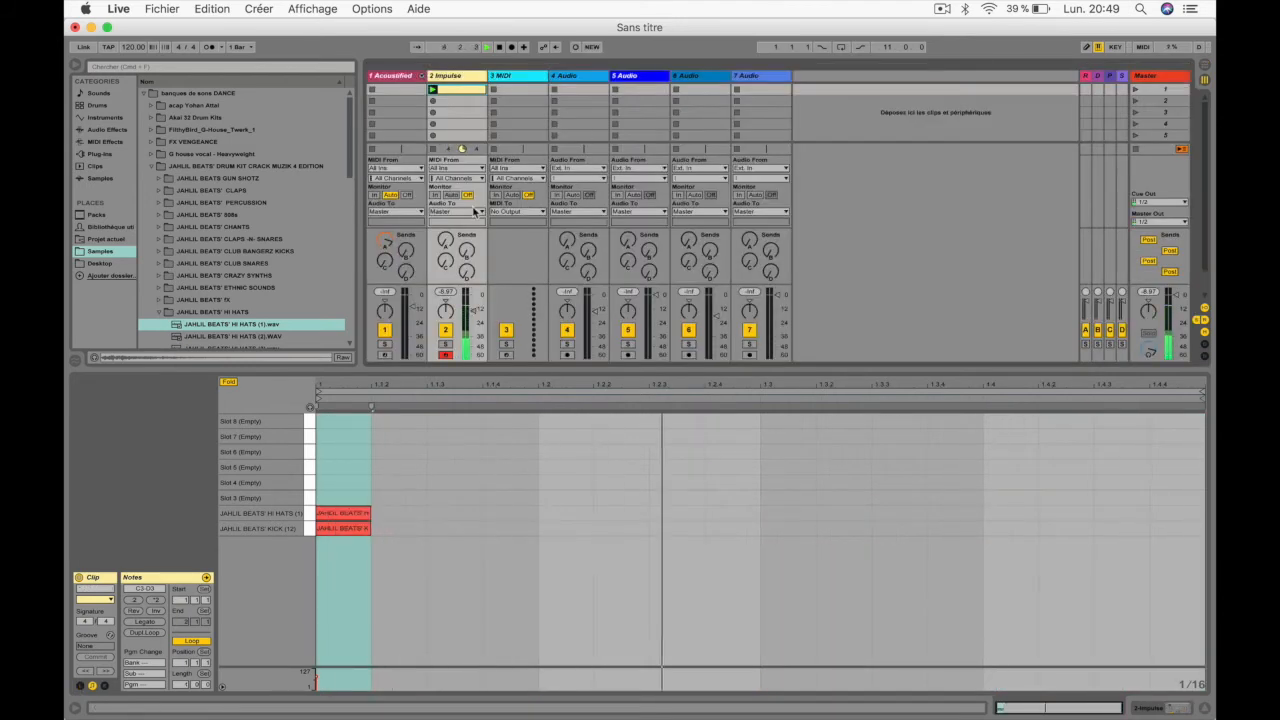
# Add a kick and a hi-hat on beats 2, 3 and 4 of the Impulse Session clip
pyautogui.doubleClick(550, 513)
pyautogui.doubleClick(550, 528)
pyautogui.doubleClick(778, 513)
pyautogui.doubleClick(780, 528)
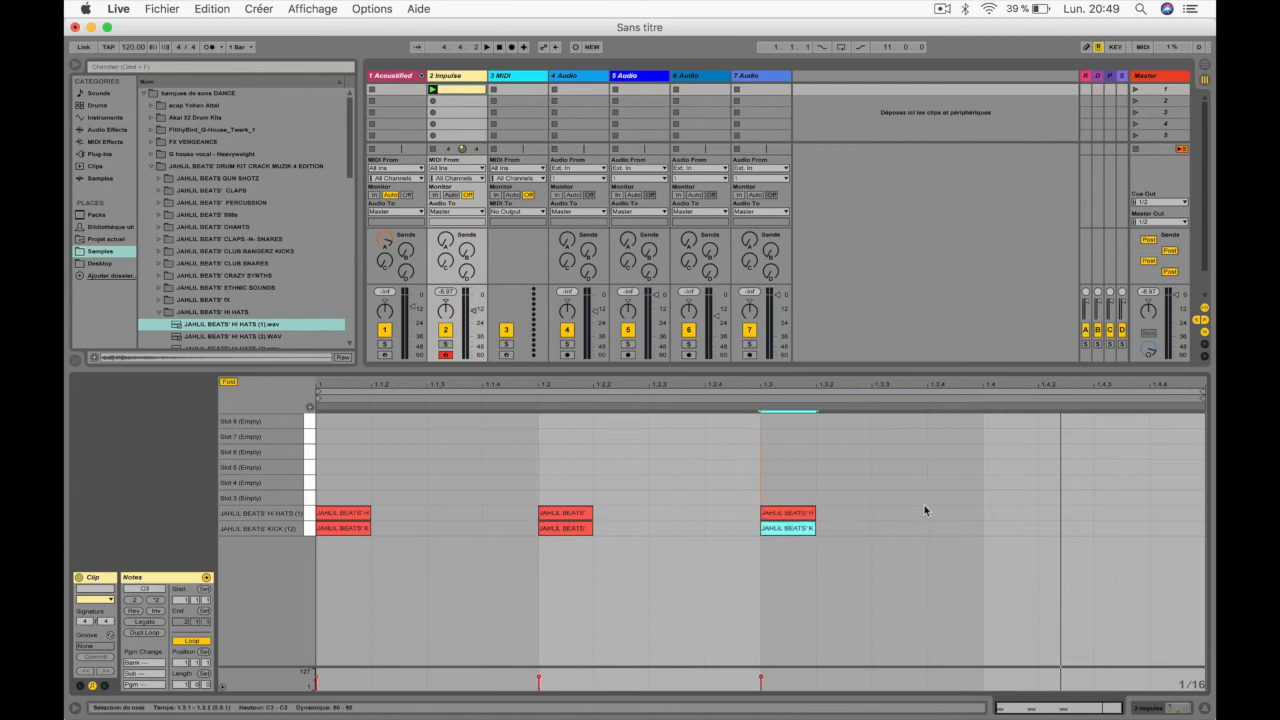
pyautogui.click(1006, 520)
pyautogui.doubleClick(1008, 513)
pyautogui.click(1006, 537)
pyautogui.doubleClick(1006, 532)
# Add extra hi-hats at 1.1.3, 1.2.2, 1.3.3 and 1.4.4 in the Session clip
pyautogui.click(449, 517)
pyautogui.doubleClick(440, 513)
pyautogui.doubleClick(677, 514)
pyautogui.moveTo(694, 516); pyautogui.dragTo(638, 518)
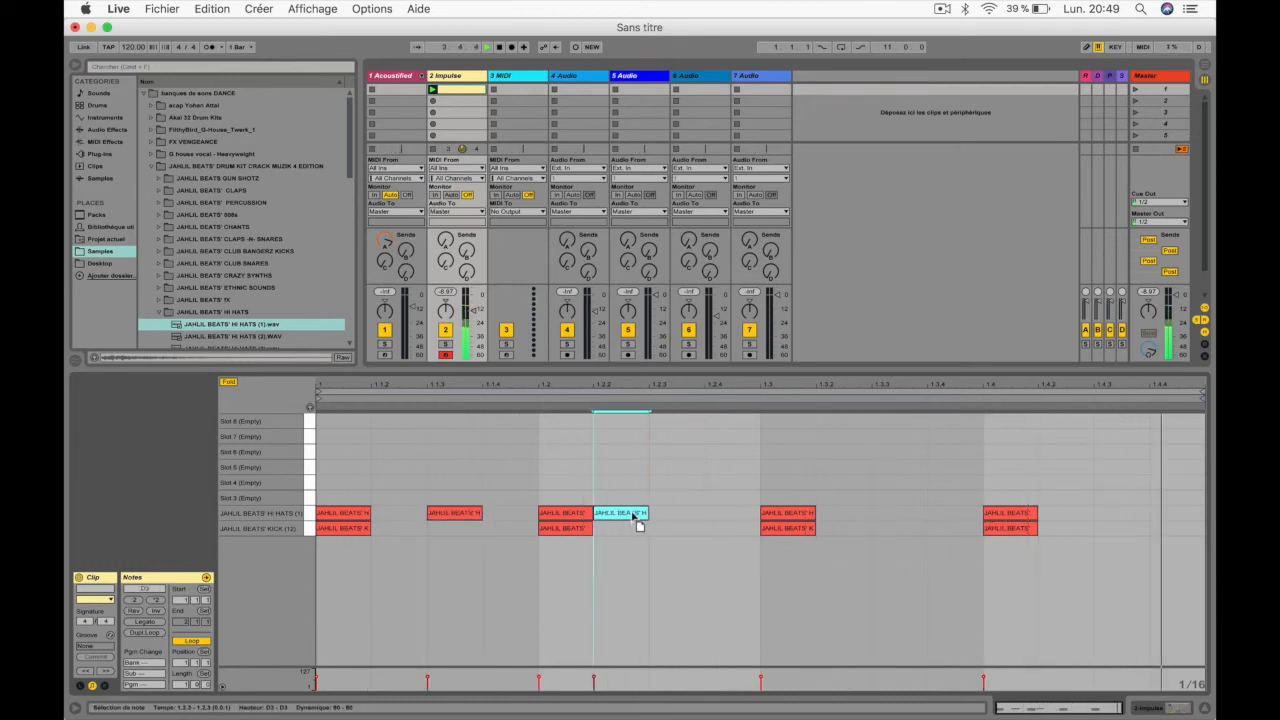
pyautogui.click(861, 527)
pyautogui.doubleClick(914, 516)
pyautogui.click(1151, 517)
pyautogui.doubleClick(1160, 516)
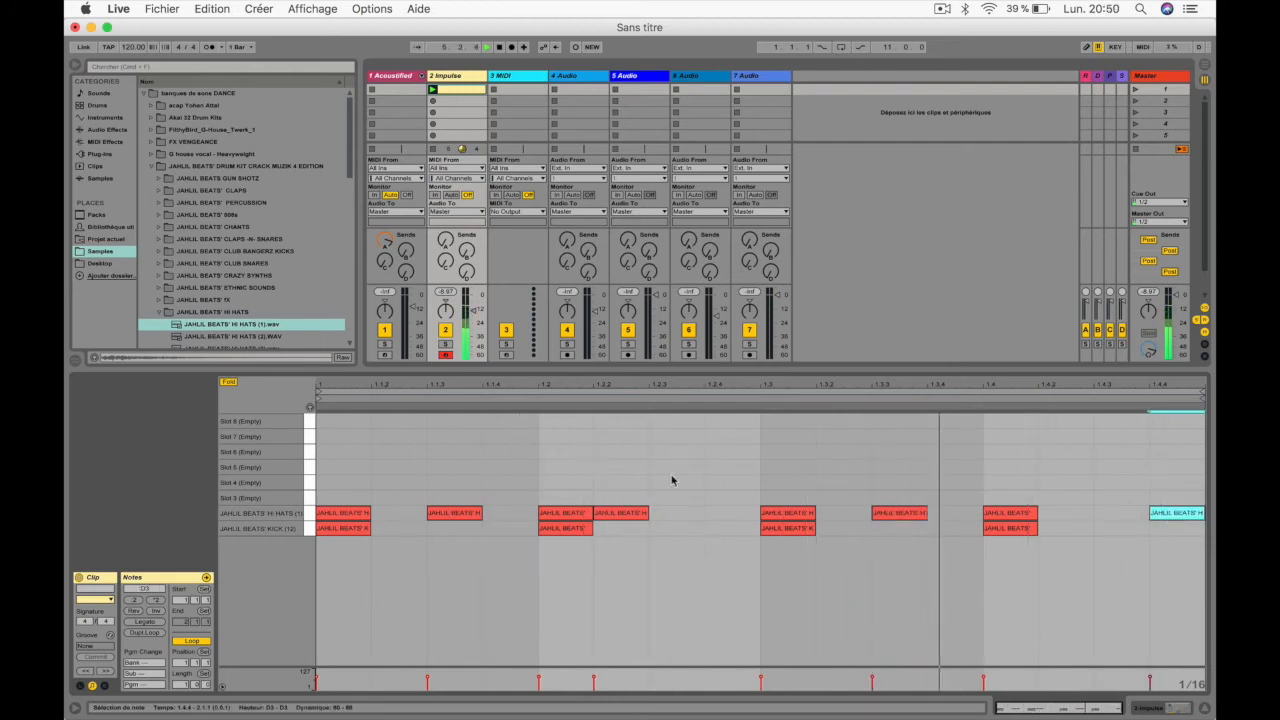
# Set the note grid to 1/32 and add short hi-hats between the existing ones in beats 1 and 2
pyautogui.rightClick(406, 519)
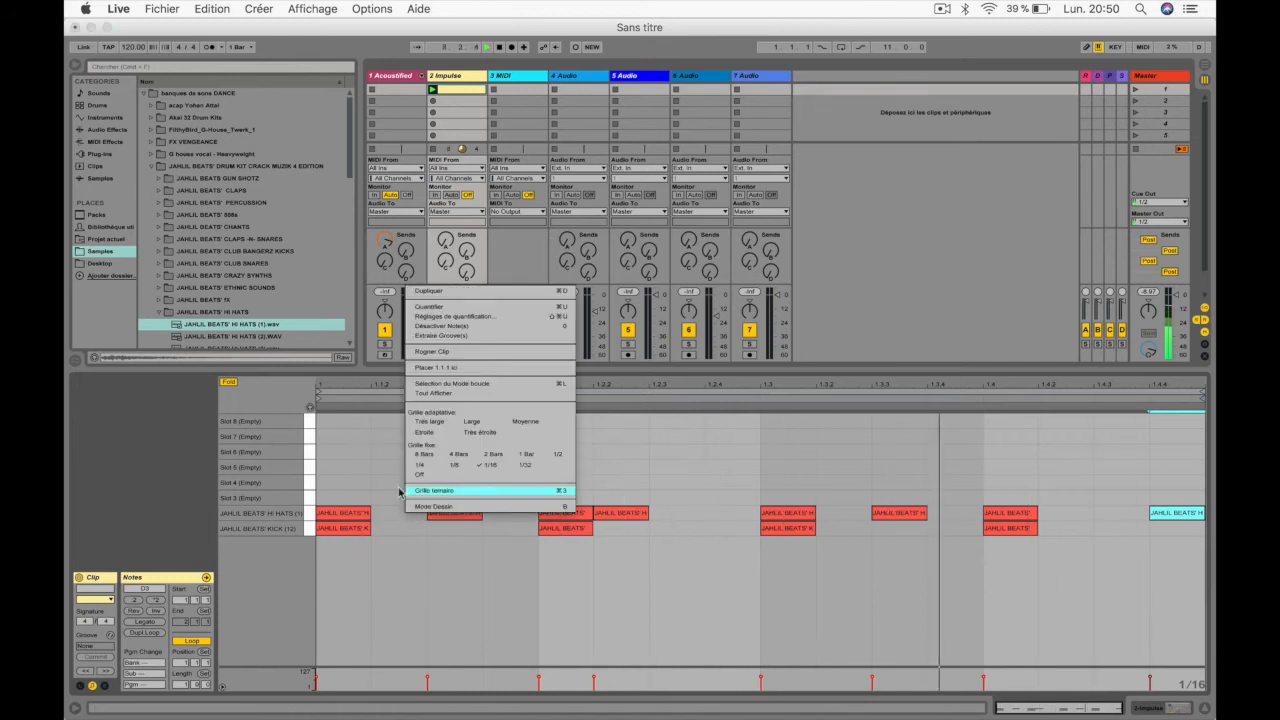
pyautogui.click(524, 464)
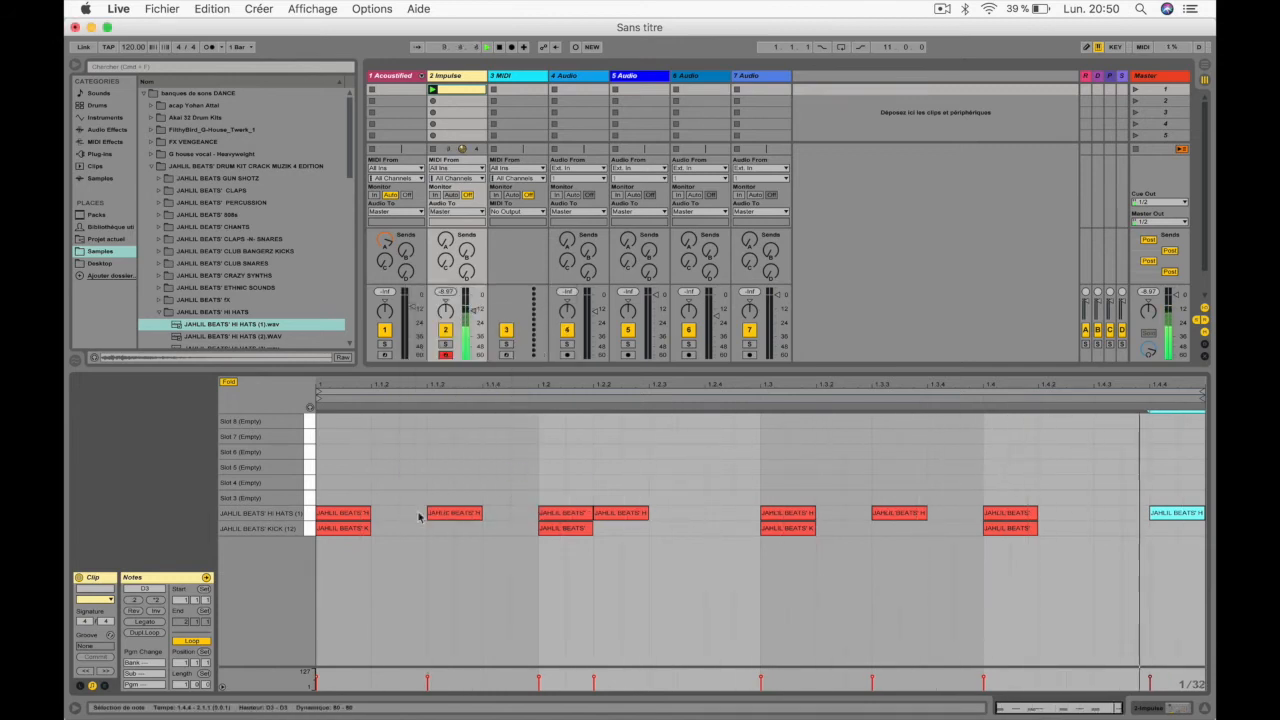
pyautogui.rightClick(474, 440)
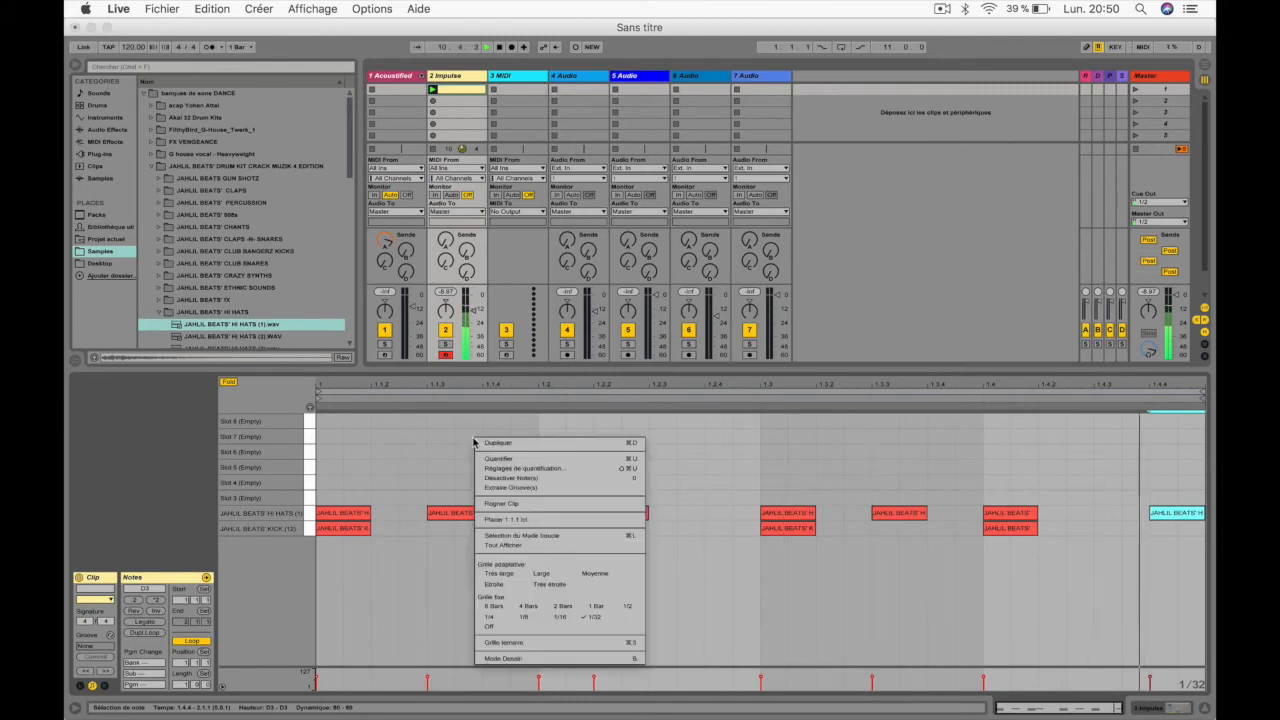
pyautogui.click(386, 445)
pyautogui.doubleClick(384, 513)
pyautogui.doubleClick(414, 514)
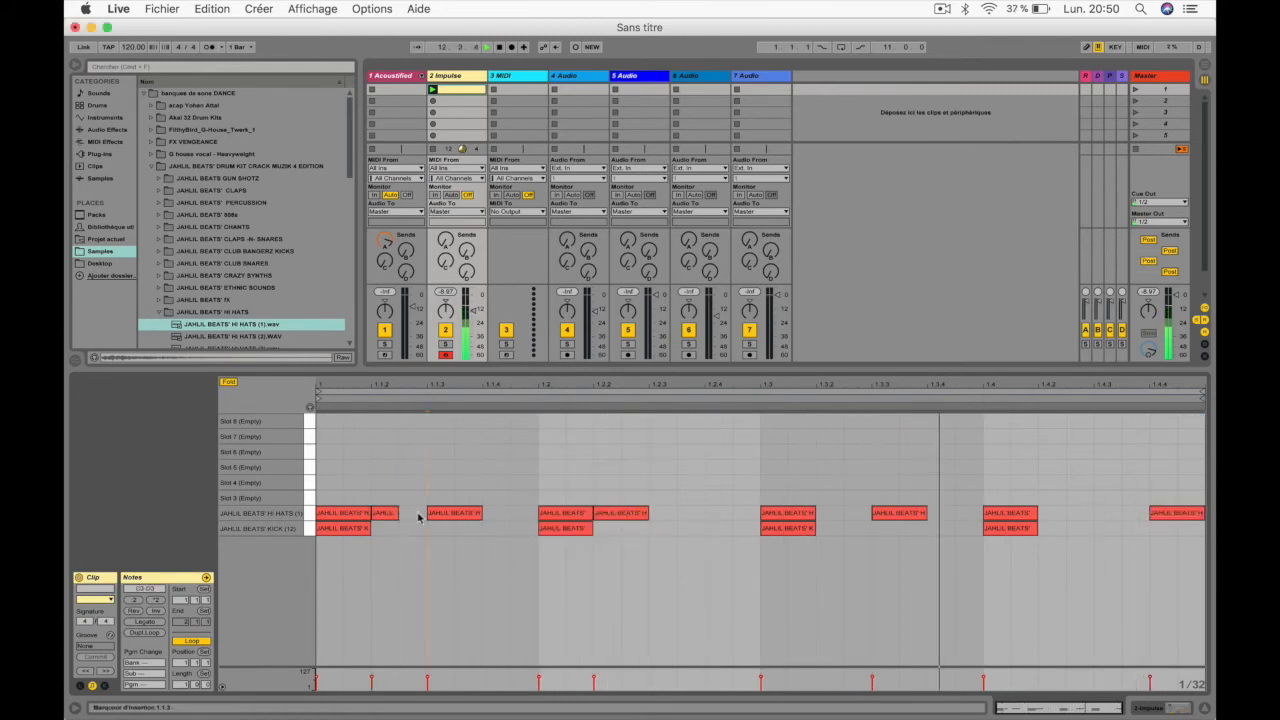
pyautogui.doubleClick(496, 513)
pyautogui.doubleClick(690, 513)
pyautogui.doubleClick(718, 513)
pyautogui.doubleClick(747, 513)
pyautogui.doubleClick(662, 513)
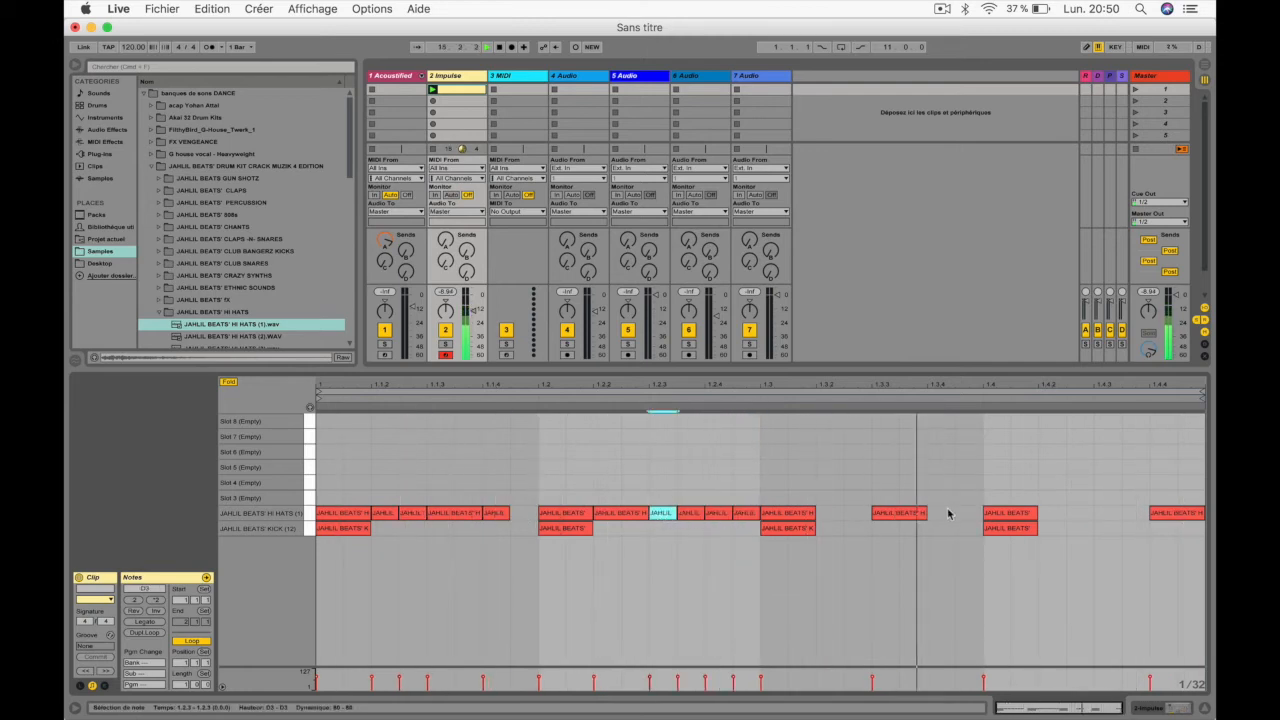
# Add short 1/32 hi-hats at 1.4.2 and 1.4.3, leaving a gap between them
pyautogui.doubleClick(1052, 513)
pyautogui.press('super+d')
pyautogui.press('super+d')
pyautogui.press('super+d')
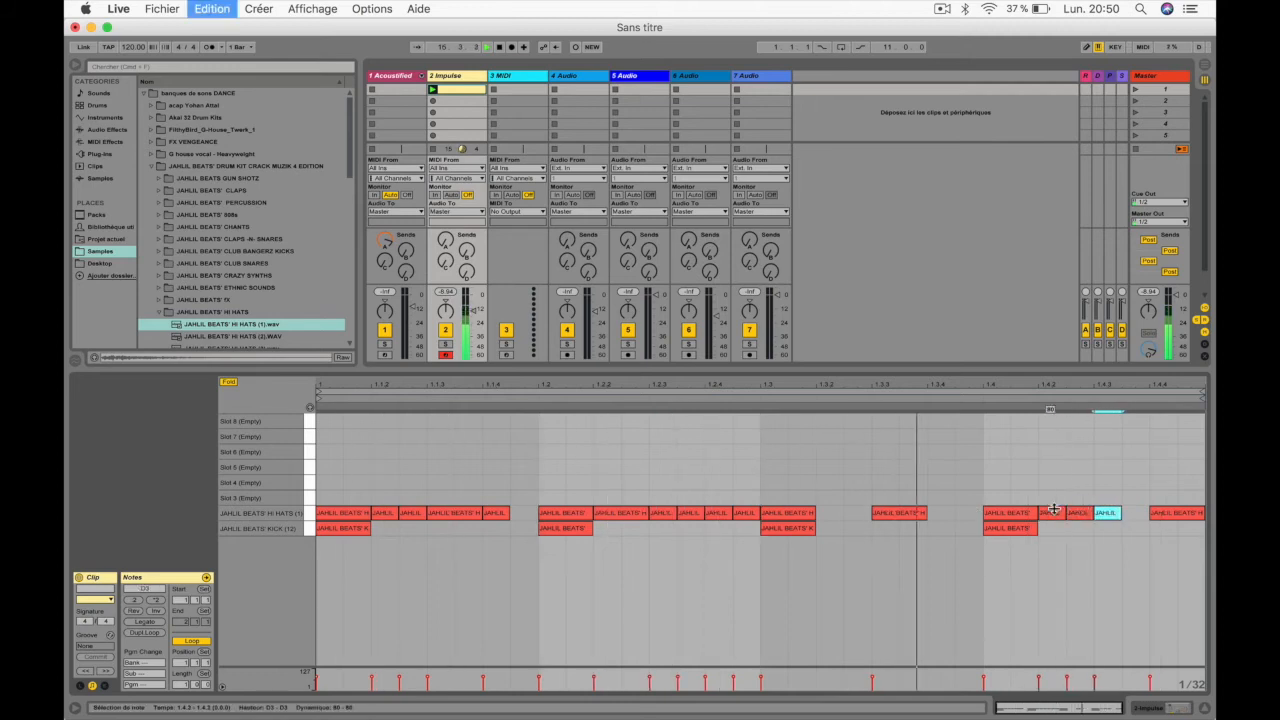
pyautogui.press('Delete')
pyautogui.doubleClick(1071, 516)
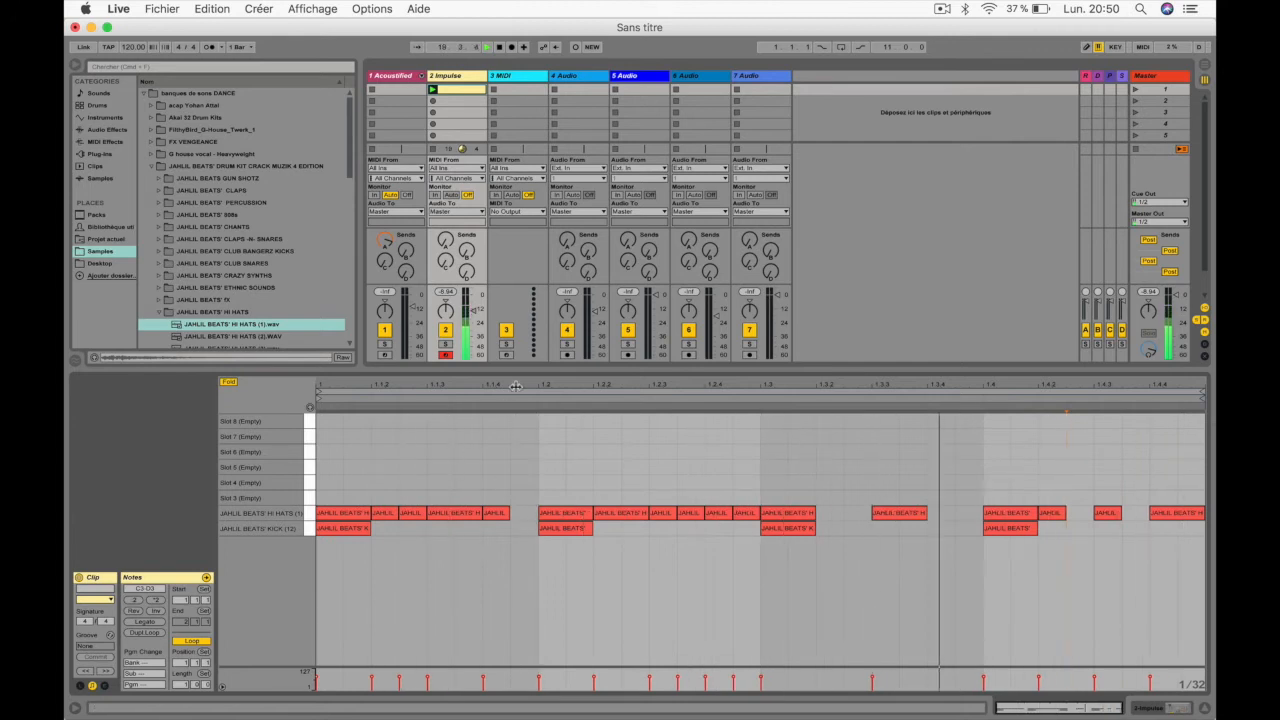
# Raise the Impulse track's send to the A Reverb return
pyautogui.moveTo(445, 240); pyautogui.dragTo(385, 275)
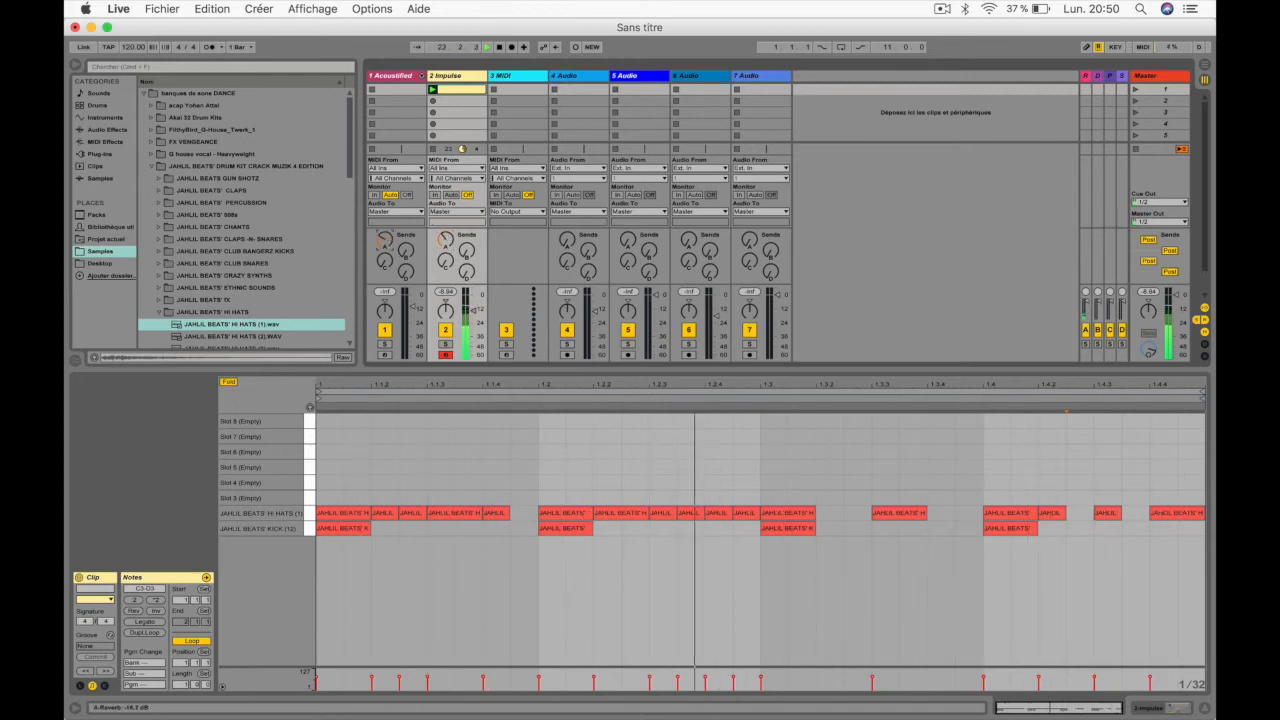
# Rename the Impulse track Beat and start playback of its clip
pyautogui.click(458, 77)
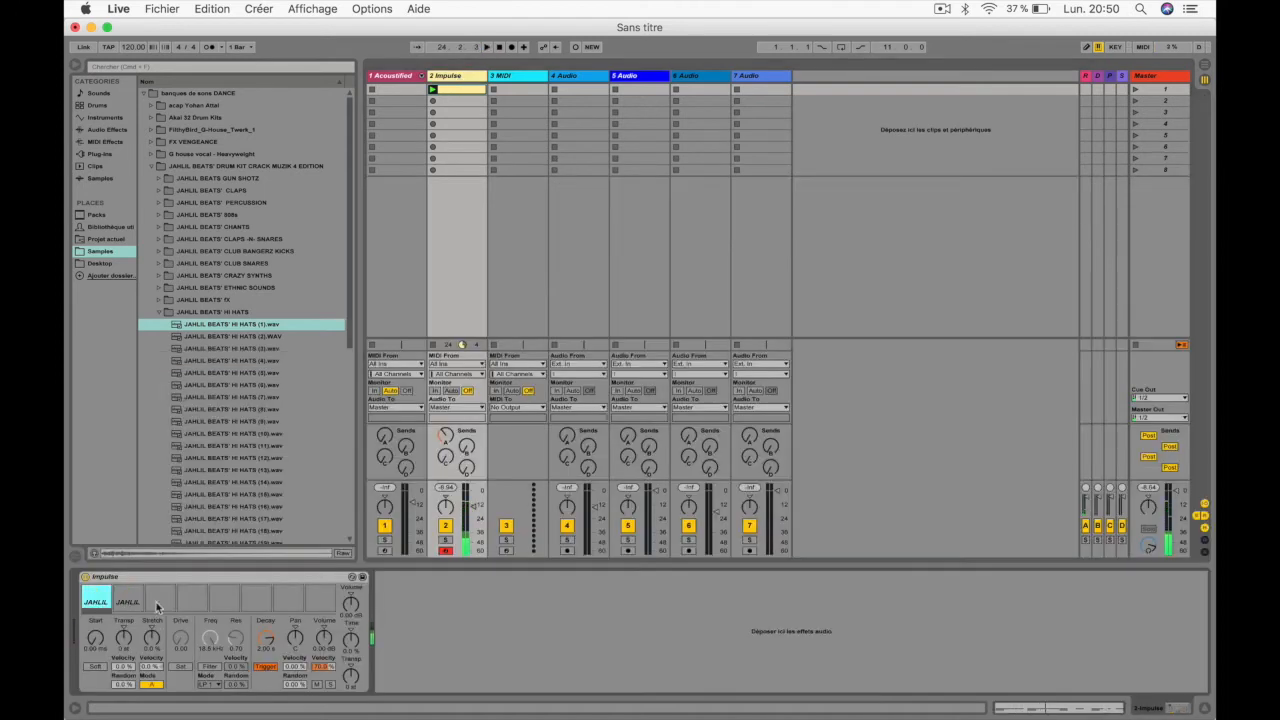
pyautogui.moveTo(110, 596)
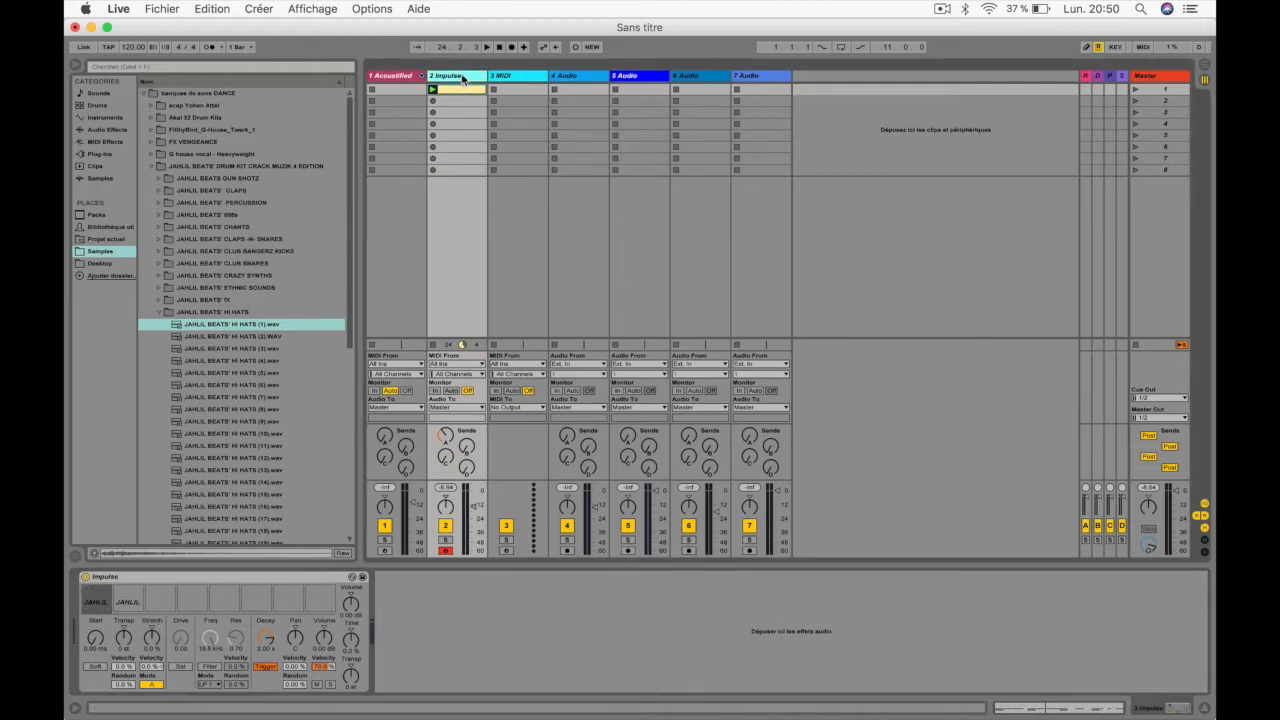
pyautogui.click(409, 78)
pyautogui.click(460, 78)
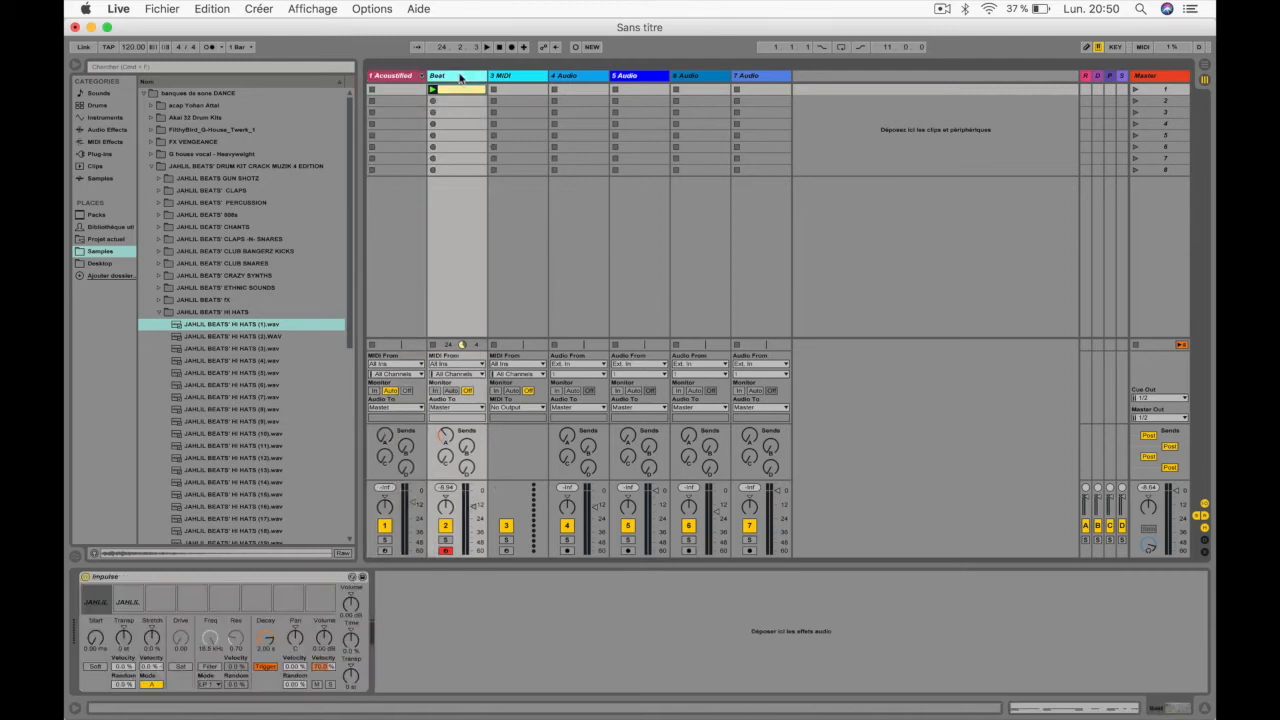
pyautogui.press('space')
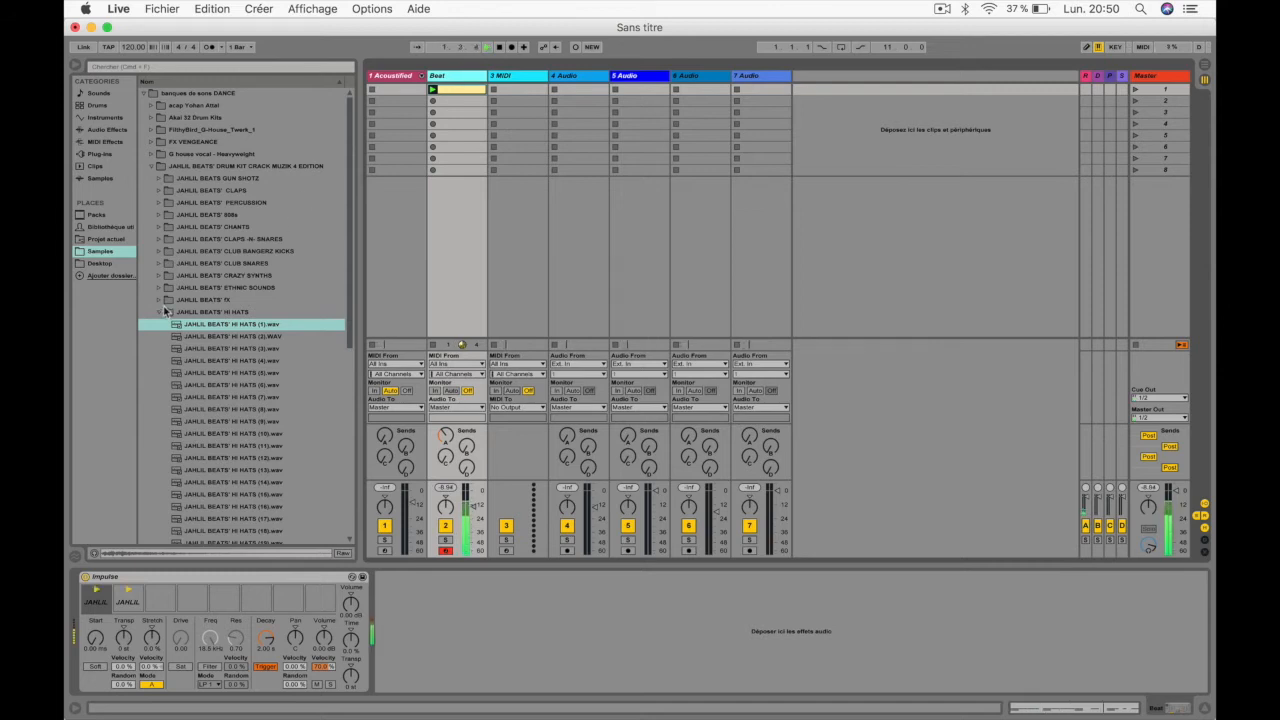
# Look through the Impulse presets in the instruments, and load an empty Drum Rack onto the third track
pyautogui.click(108, 118)
pyautogui.click(144, 118)
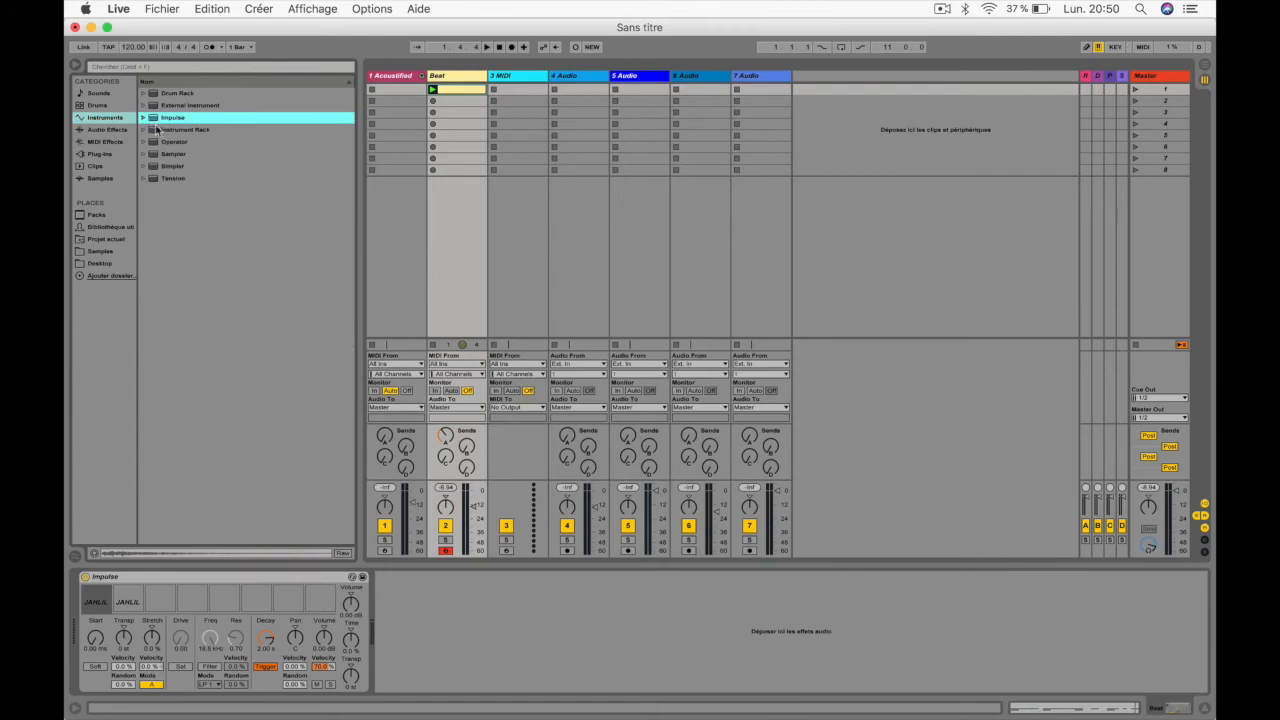
pyautogui.click(142, 132)
pyautogui.click(142, 132)
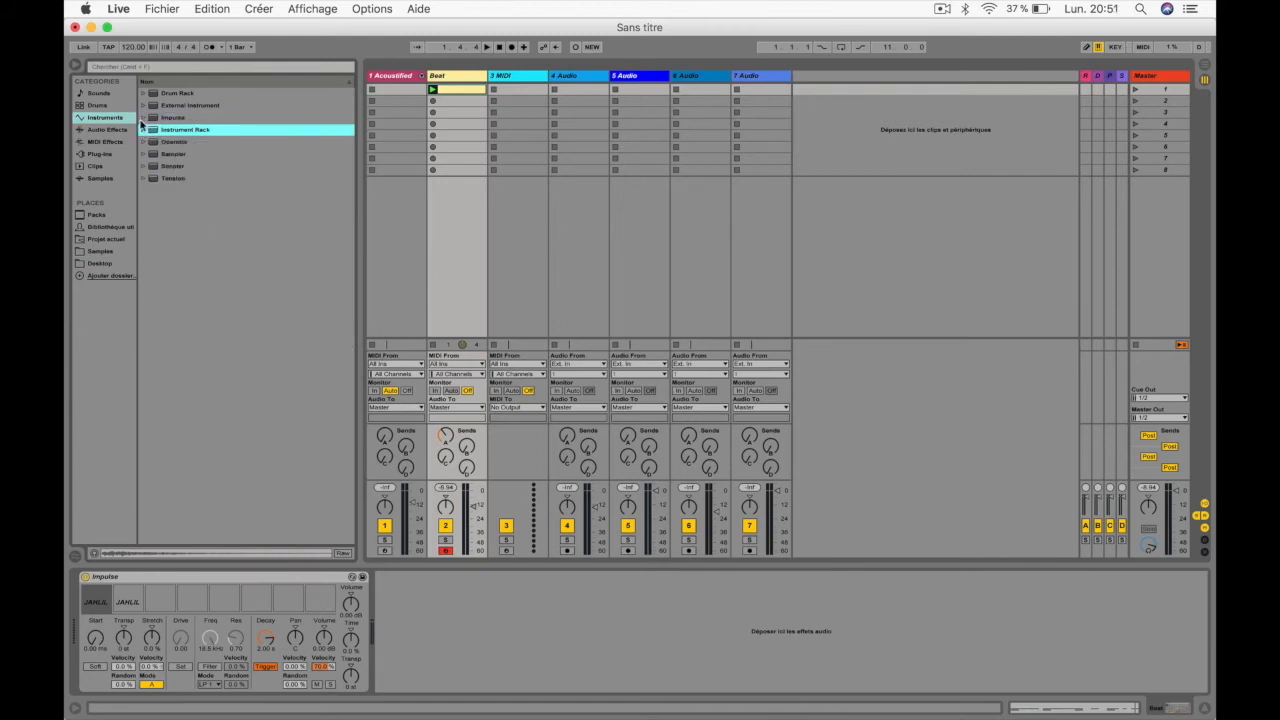
pyautogui.click(143, 118)
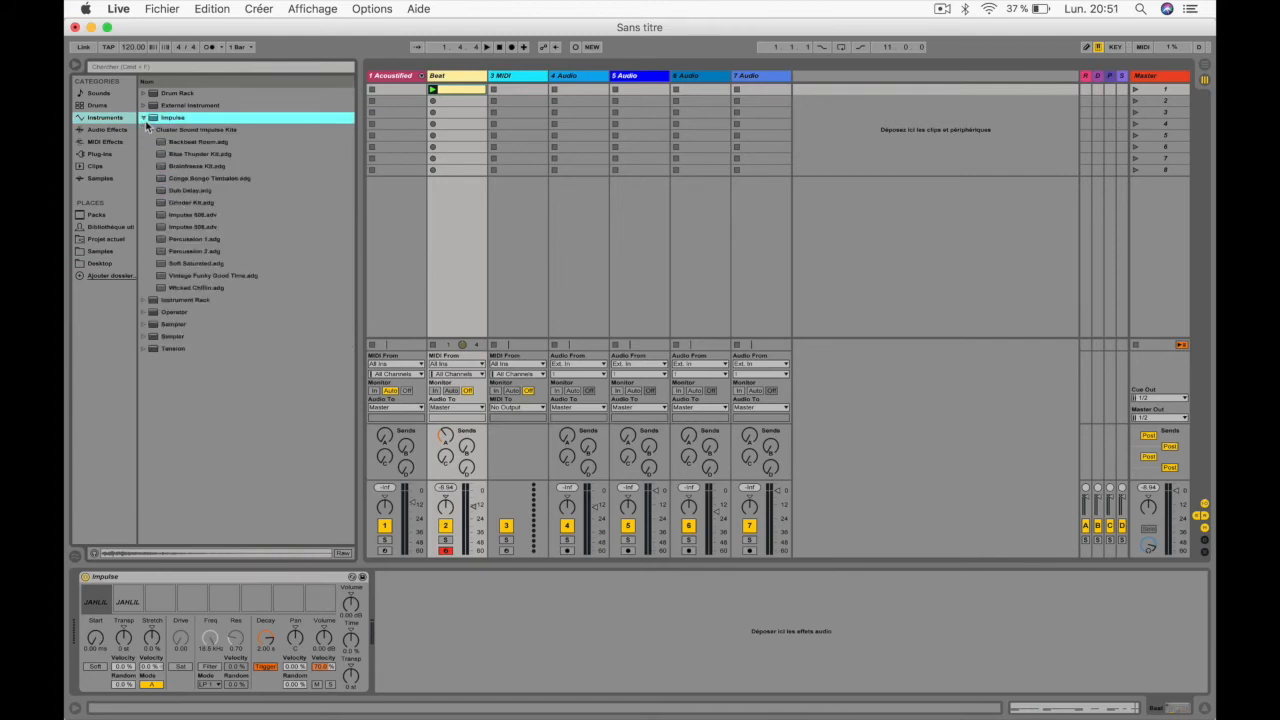
pyautogui.click(144, 118)
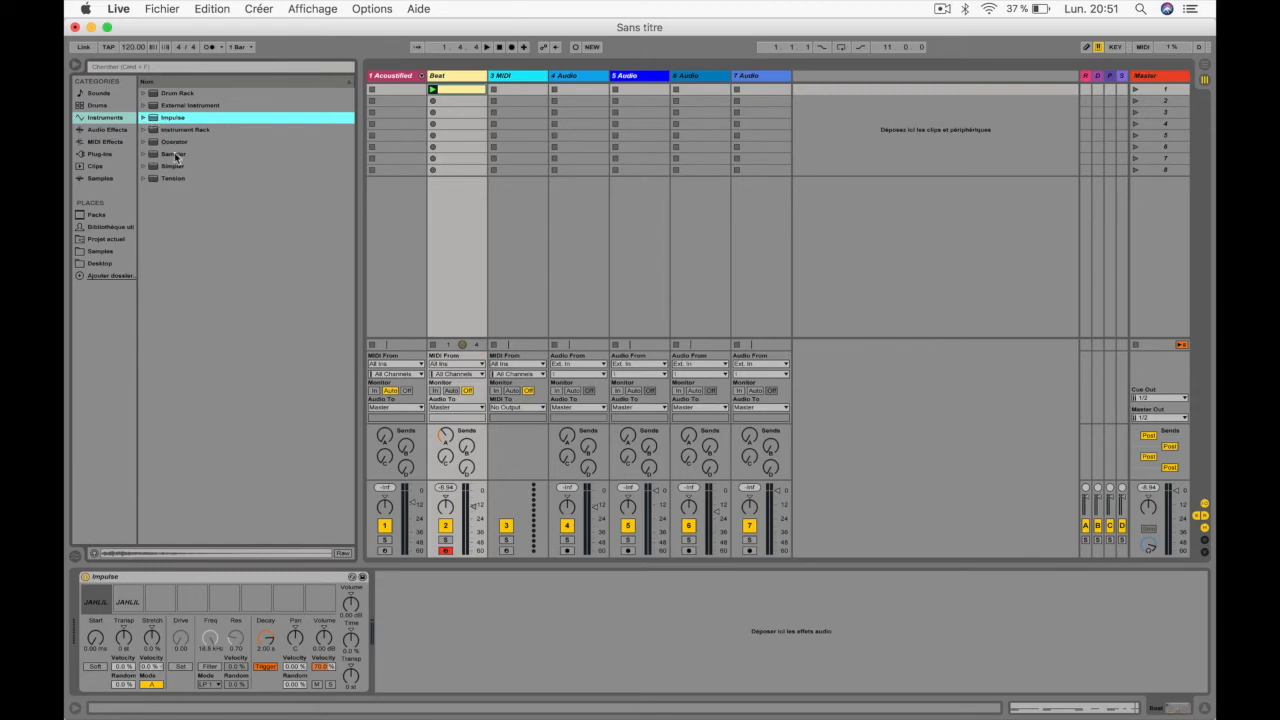
pyautogui.moveTo(170, 96); pyautogui.dragTo(517, 94)
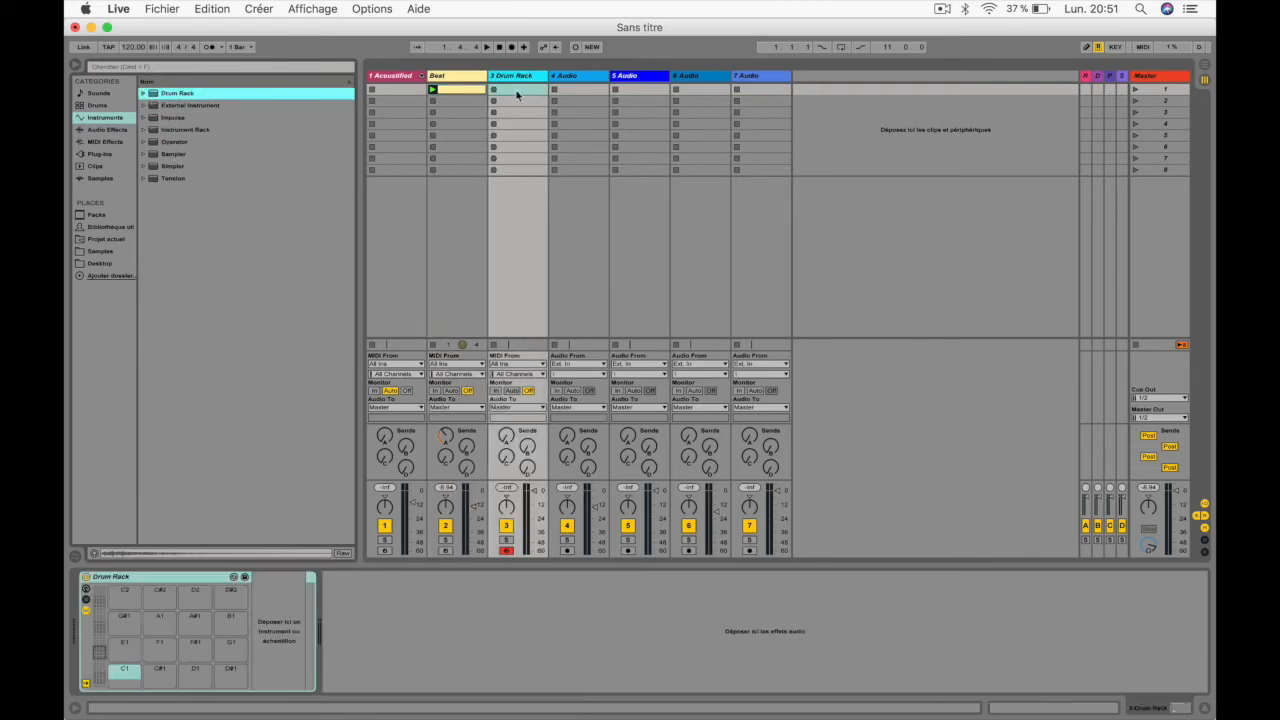
# Browse the Drum Rack's pad ranges and save the rack as the preset "mon synthé préféré"
pyautogui.click(99, 627)
pyautogui.moveTo(99, 627); pyautogui.dragTo(99, 688)
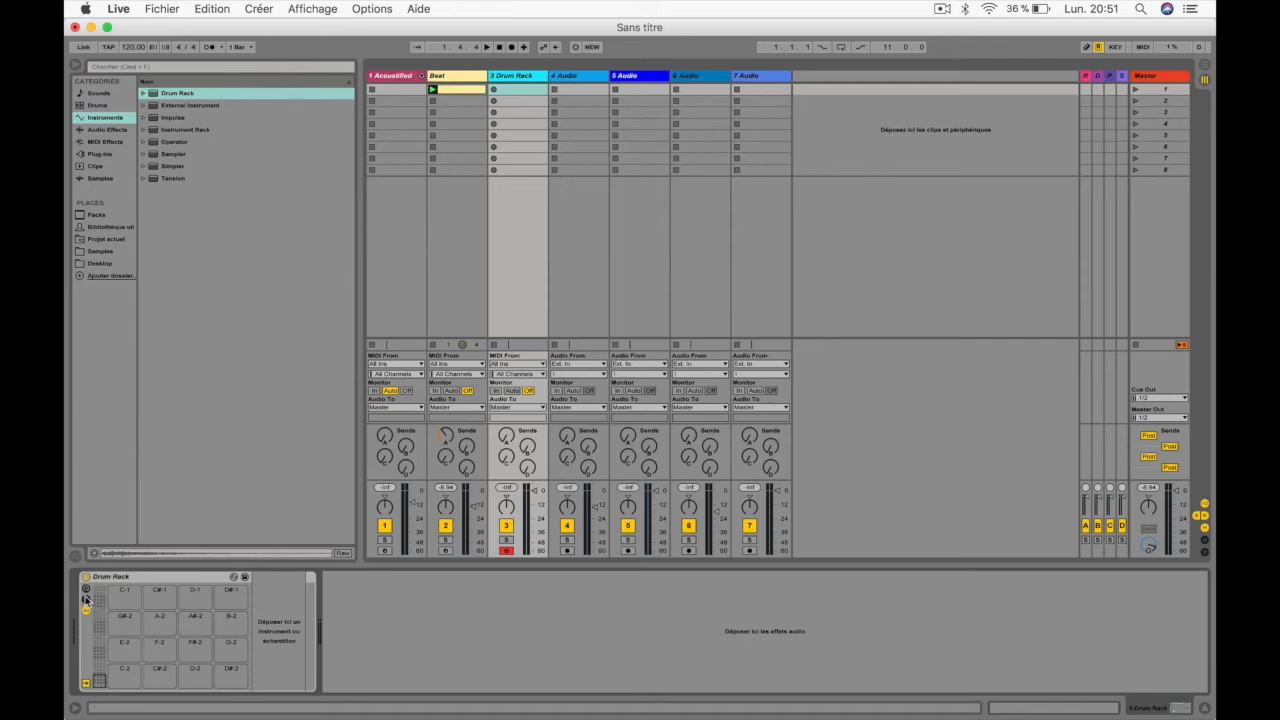
pyautogui.moveTo(97, 600); pyautogui.dragTo(99, 678)
pyautogui.click(245, 578)
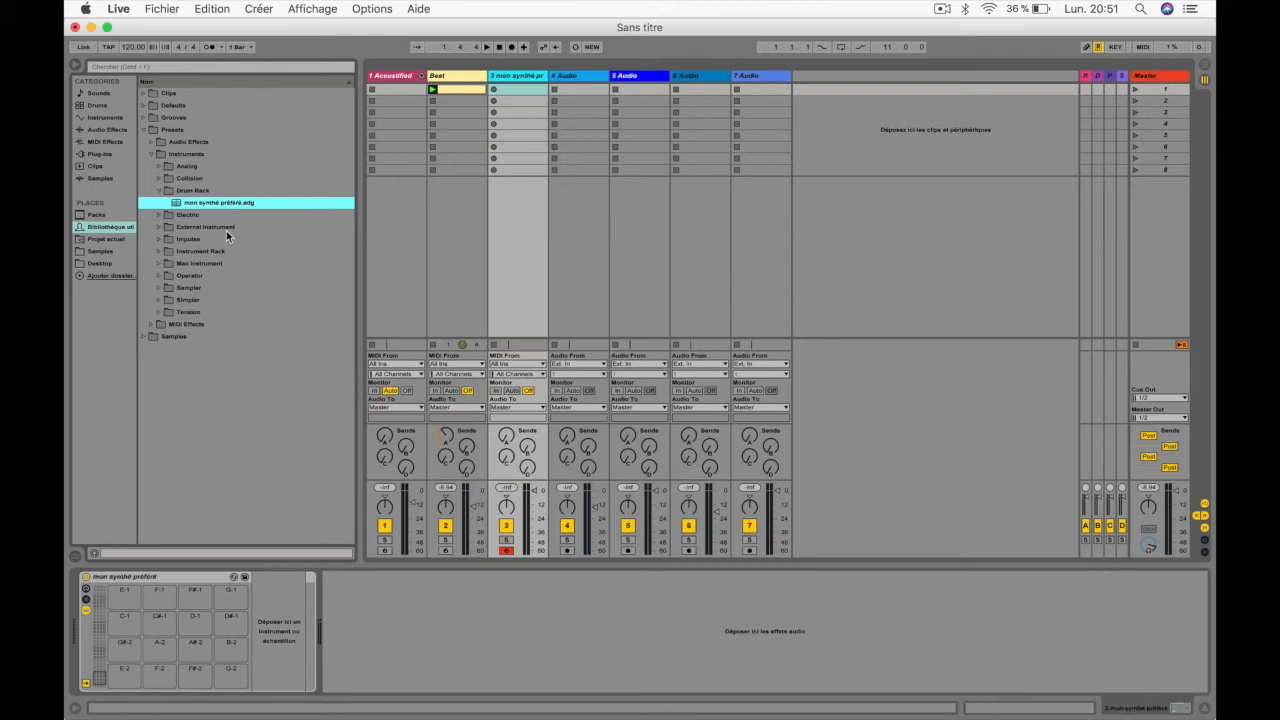
# Delete the "mon synthé préféré" Drum Rack preset from the user library
pyautogui.rightClick(221, 203)
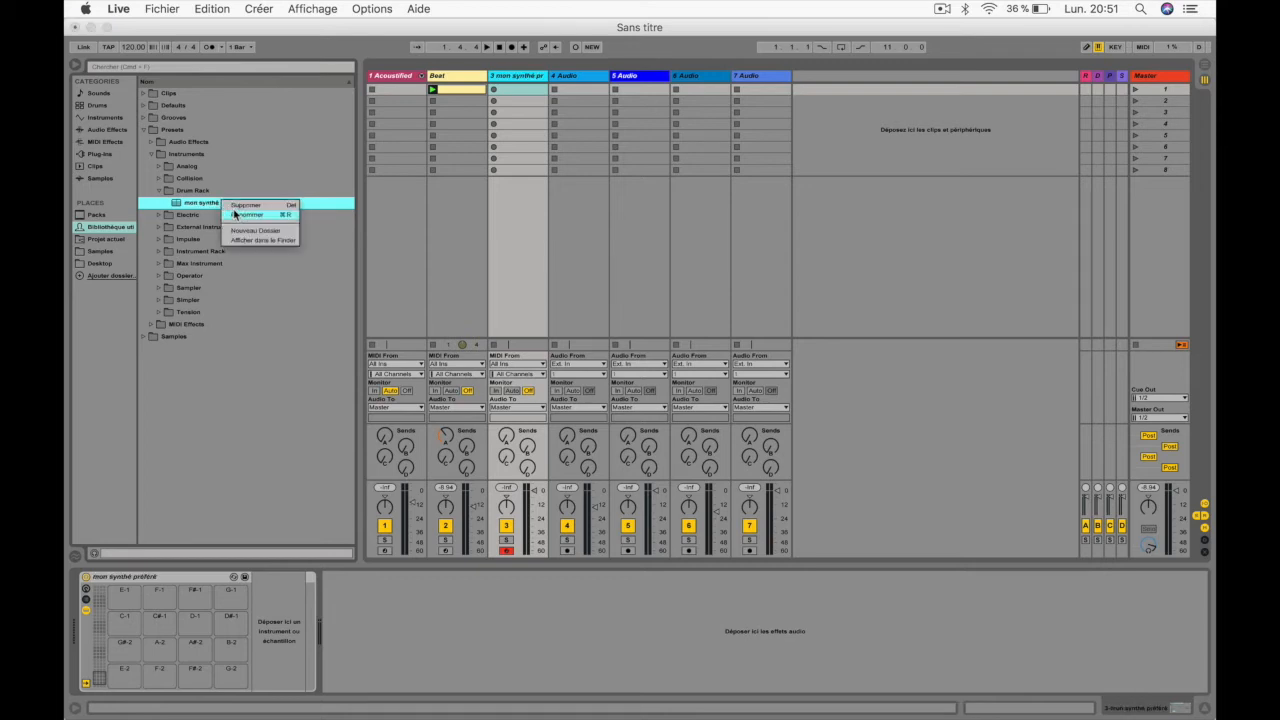
pyautogui.click(251, 205)
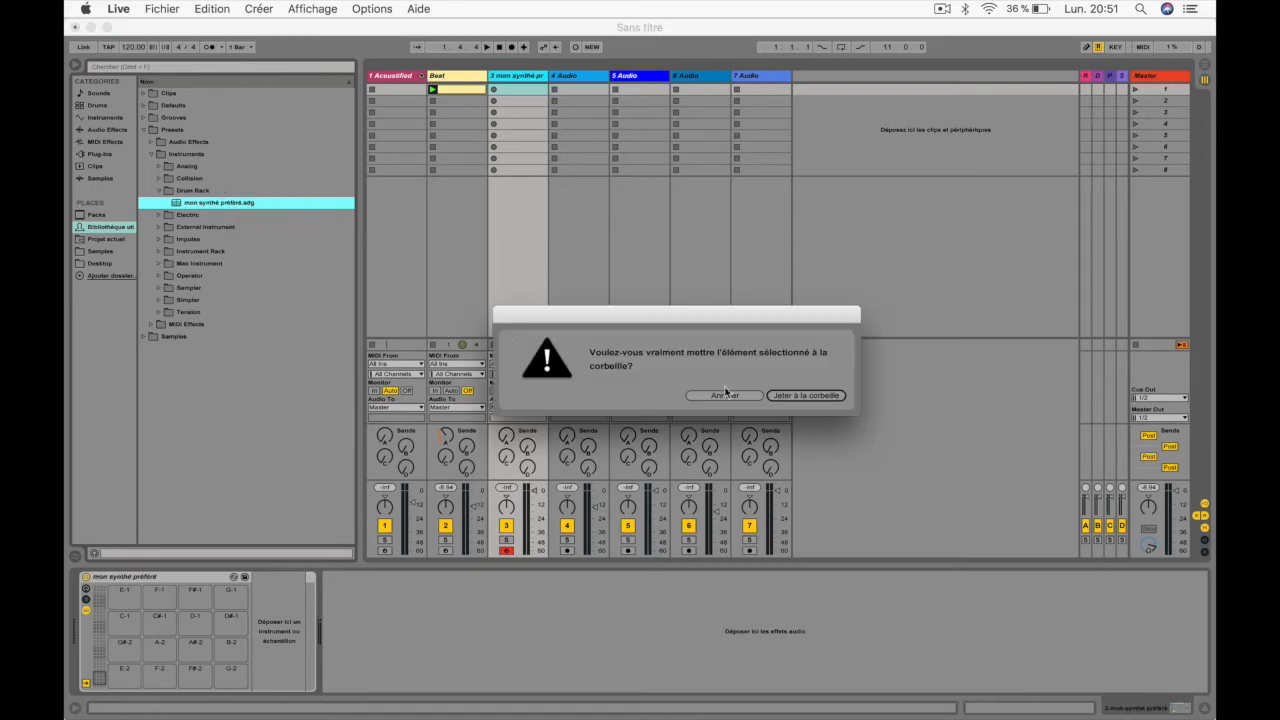
pyautogui.click(792, 396)
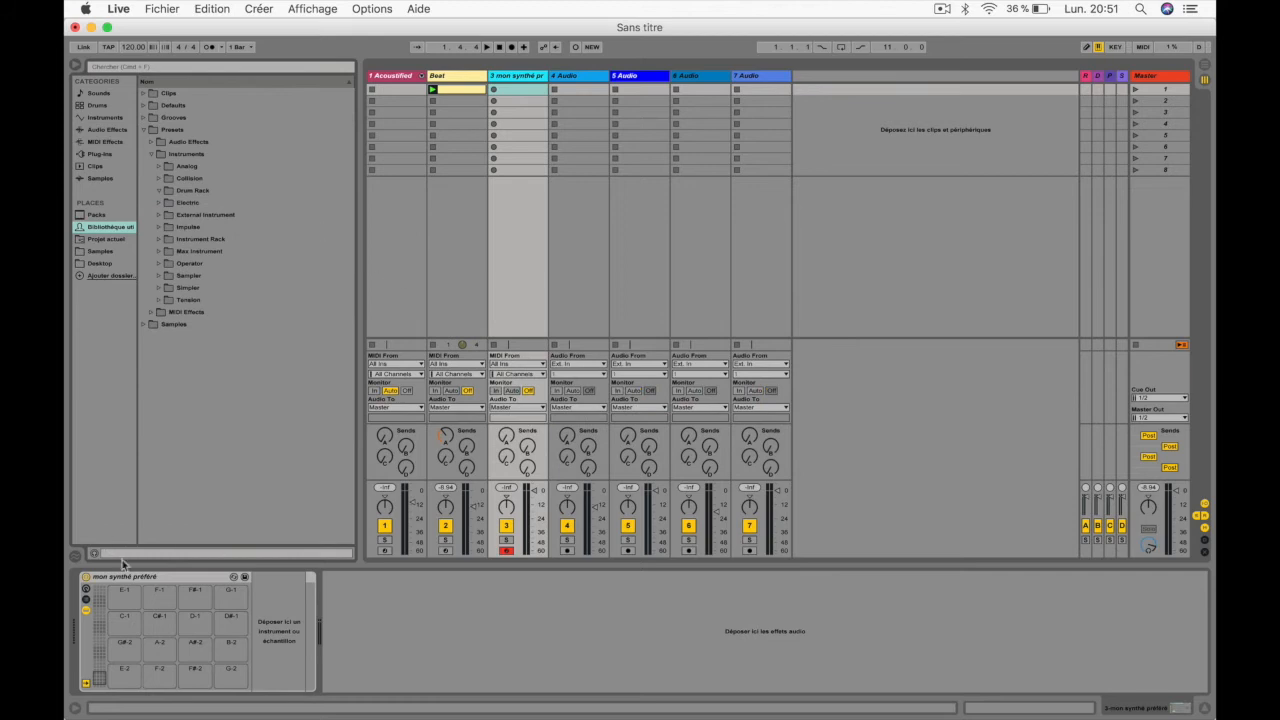
# Show the rack's macro controls, turn Macro 1 up and back to 0, and toggle the rack's device chain display
pyautogui.click(140, 580)
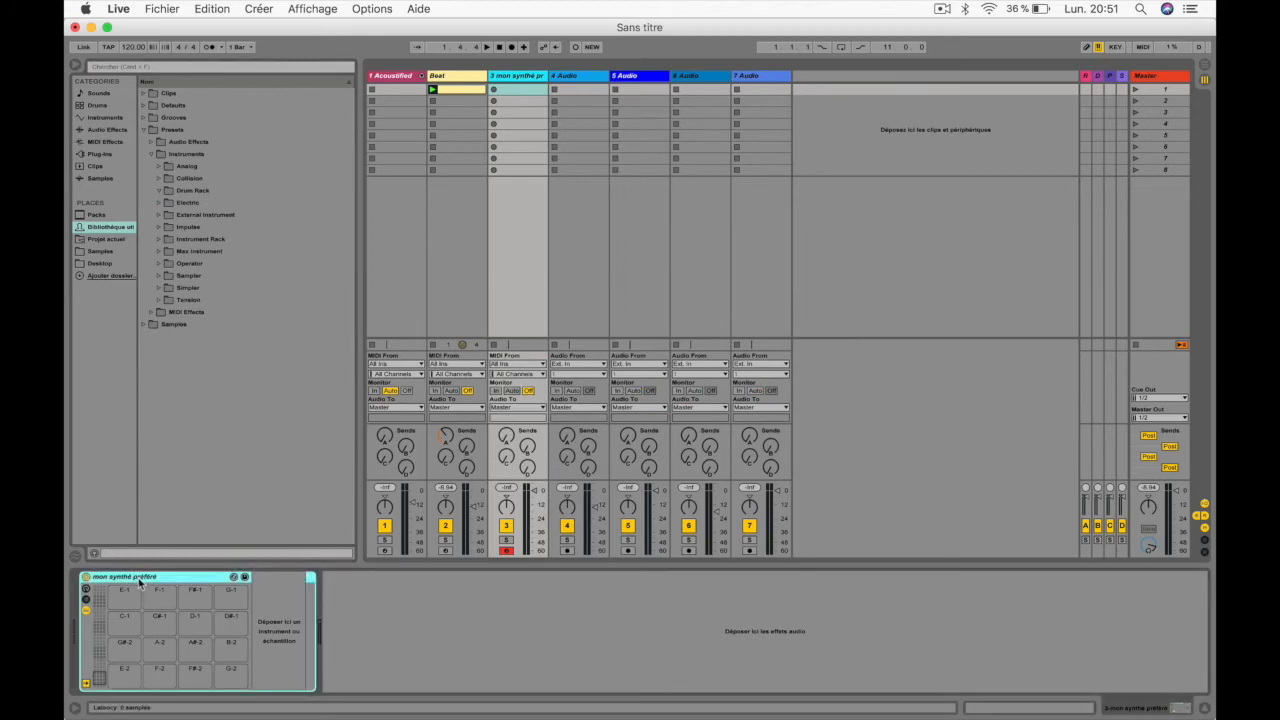
pyautogui.click(85, 594)
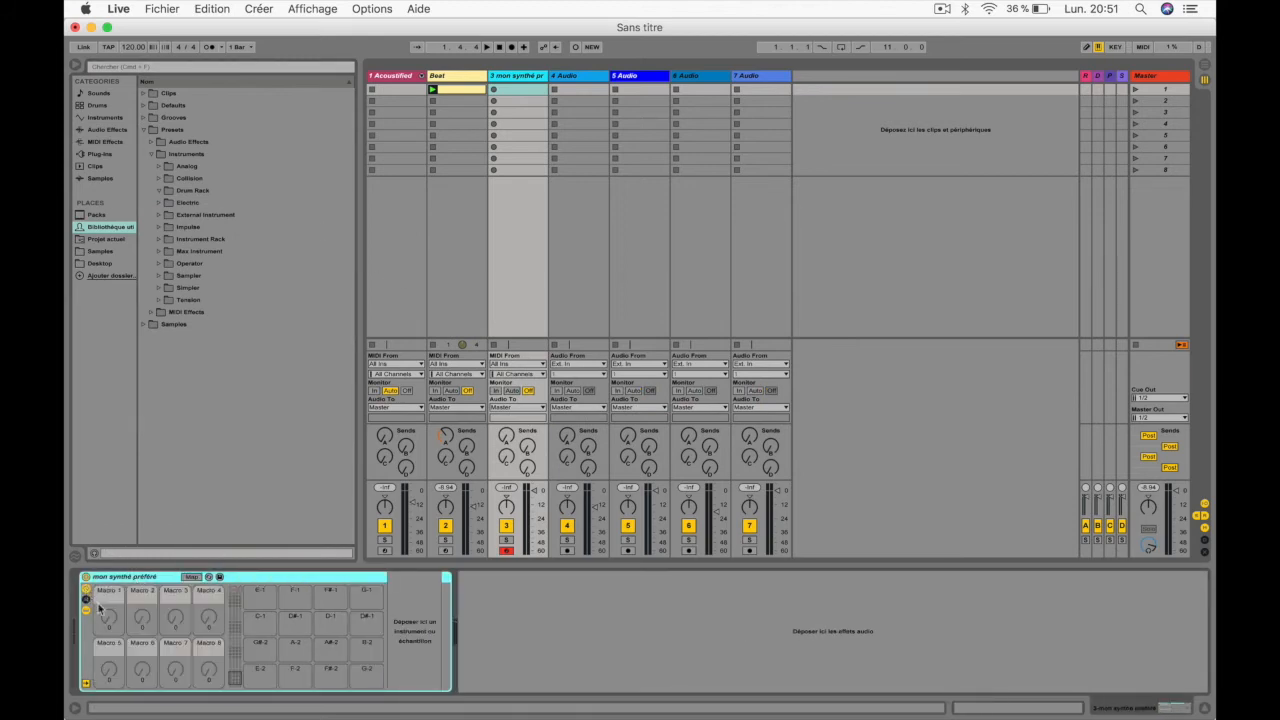
pyautogui.click(105, 615)
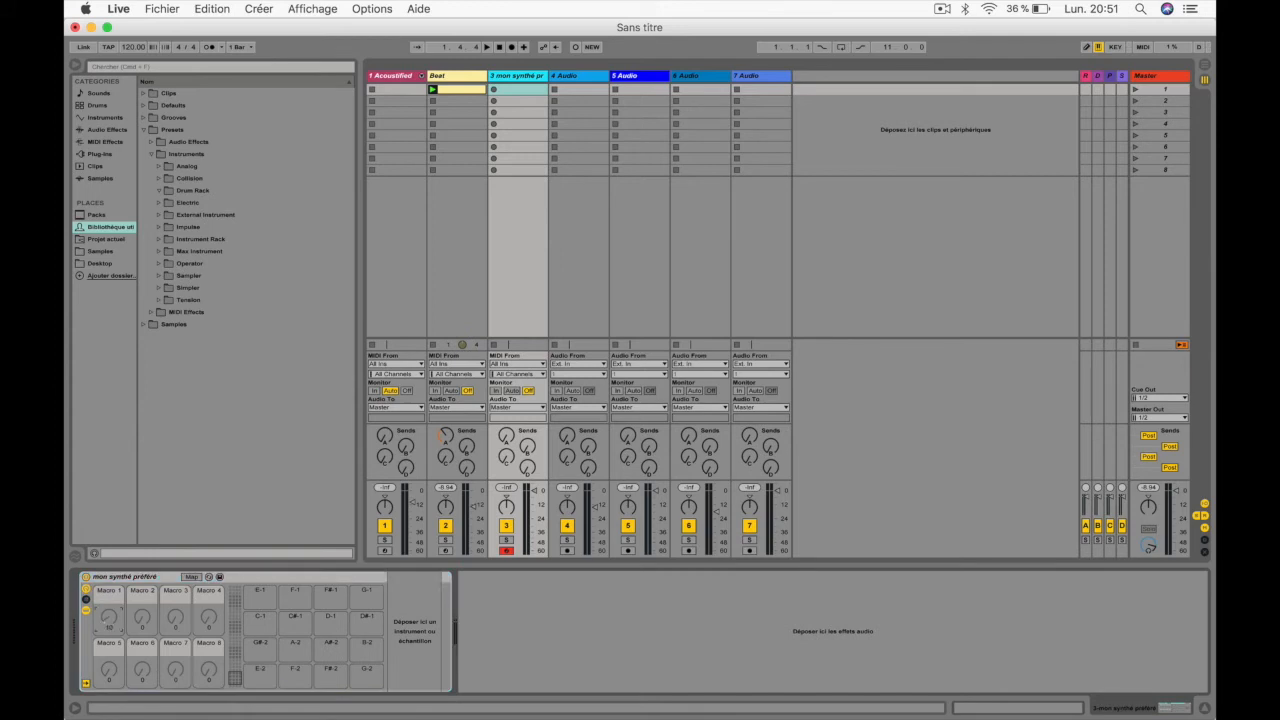
pyautogui.rightClick(108, 620)
pyautogui.click(107, 645)
pyautogui.click(85, 613)
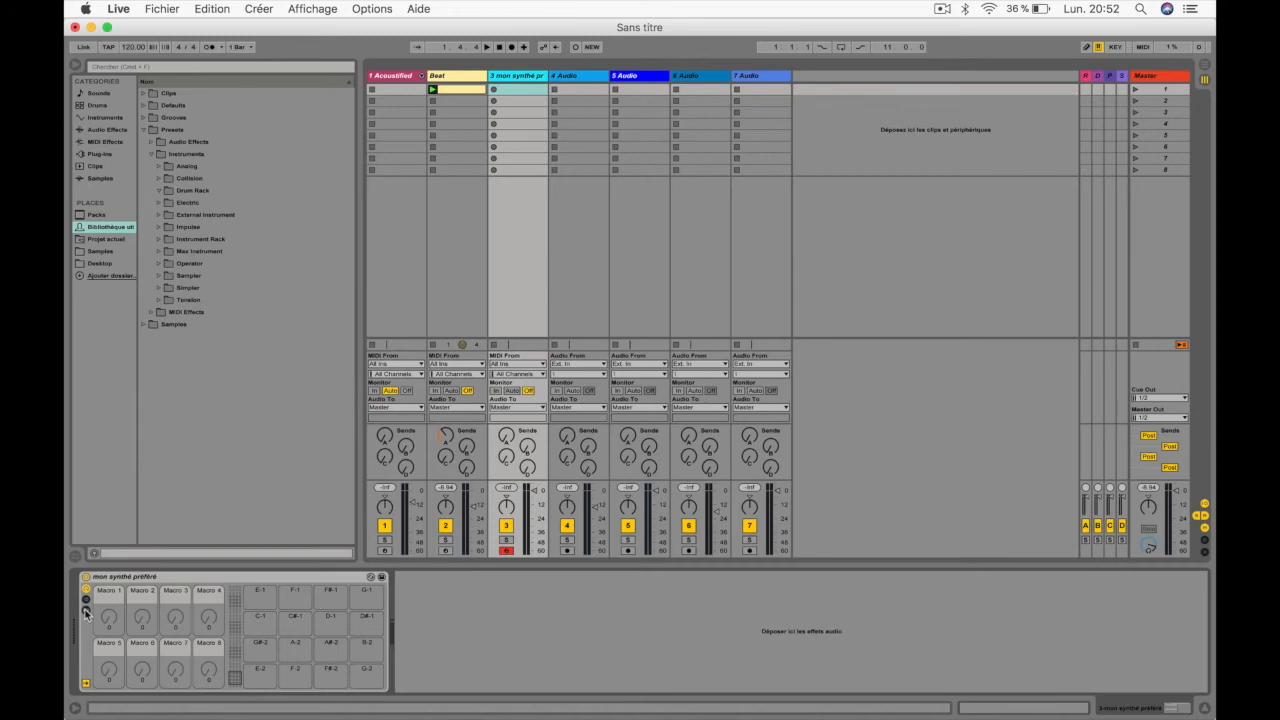
pyautogui.click(85, 613)
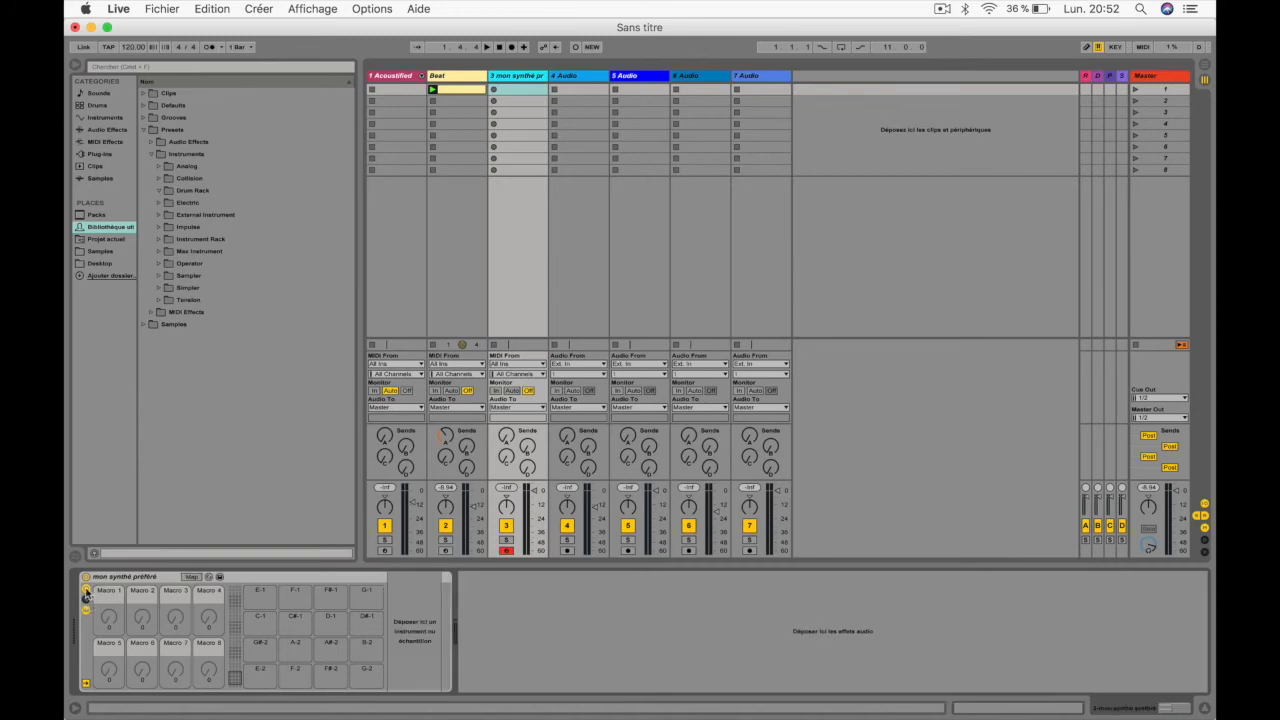
# Remove the "mon synthé préféré" Drum Rack from the third track
pyautogui.click(86, 592)
pyautogui.click(115, 580)
pyautogui.press('Delete')
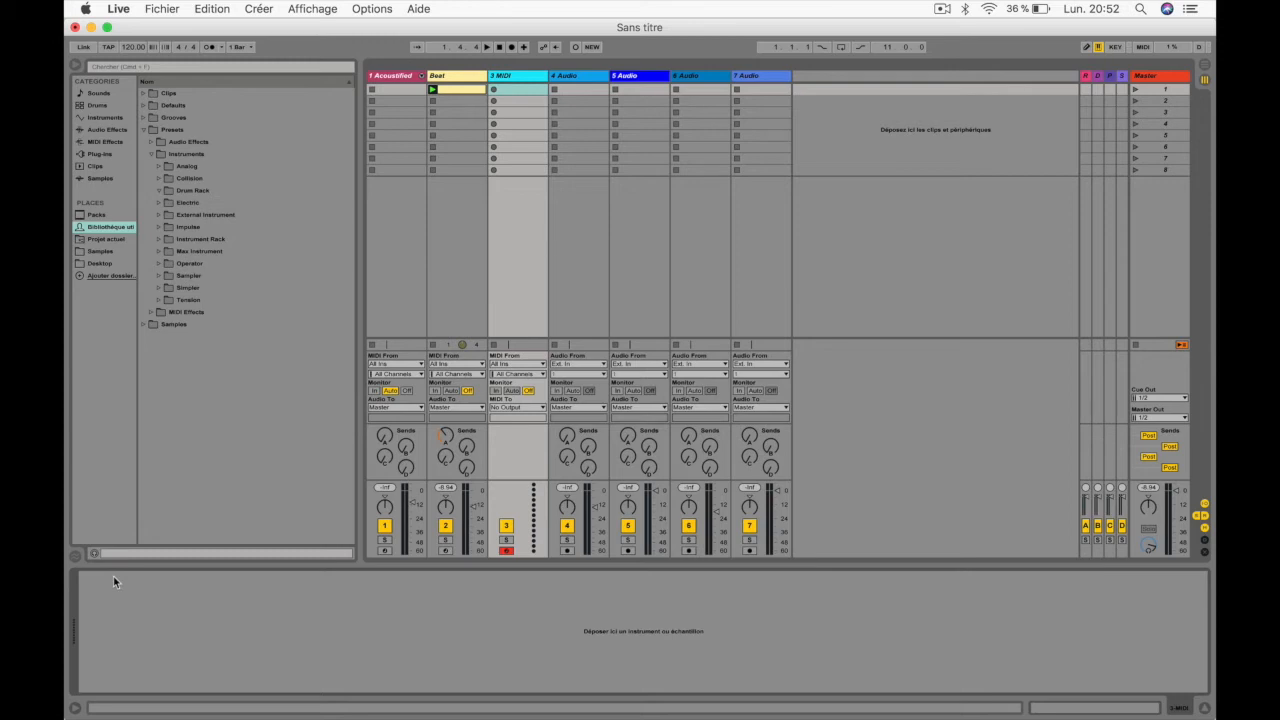
# Preview the Instrument Rack presets in Piano & Keys, starting from Acoustic Bell Piano
pyautogui.click(106, 118)
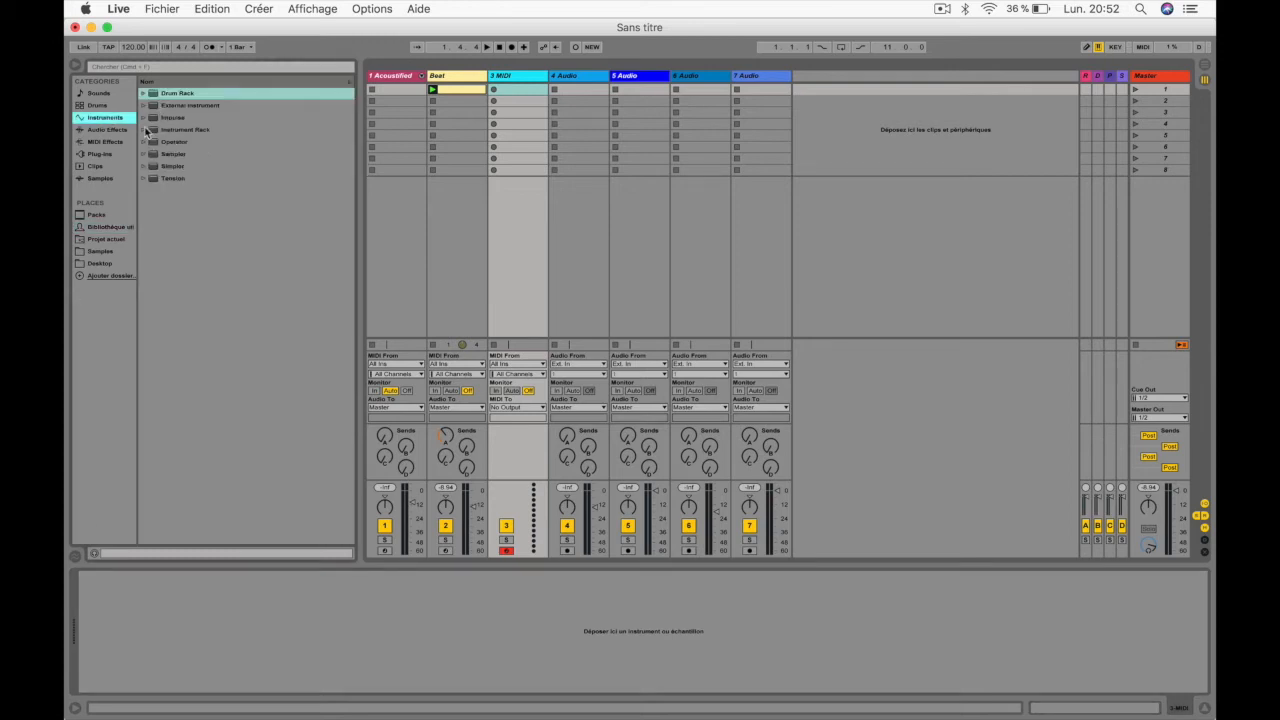
pyautogui.click(145, 130)
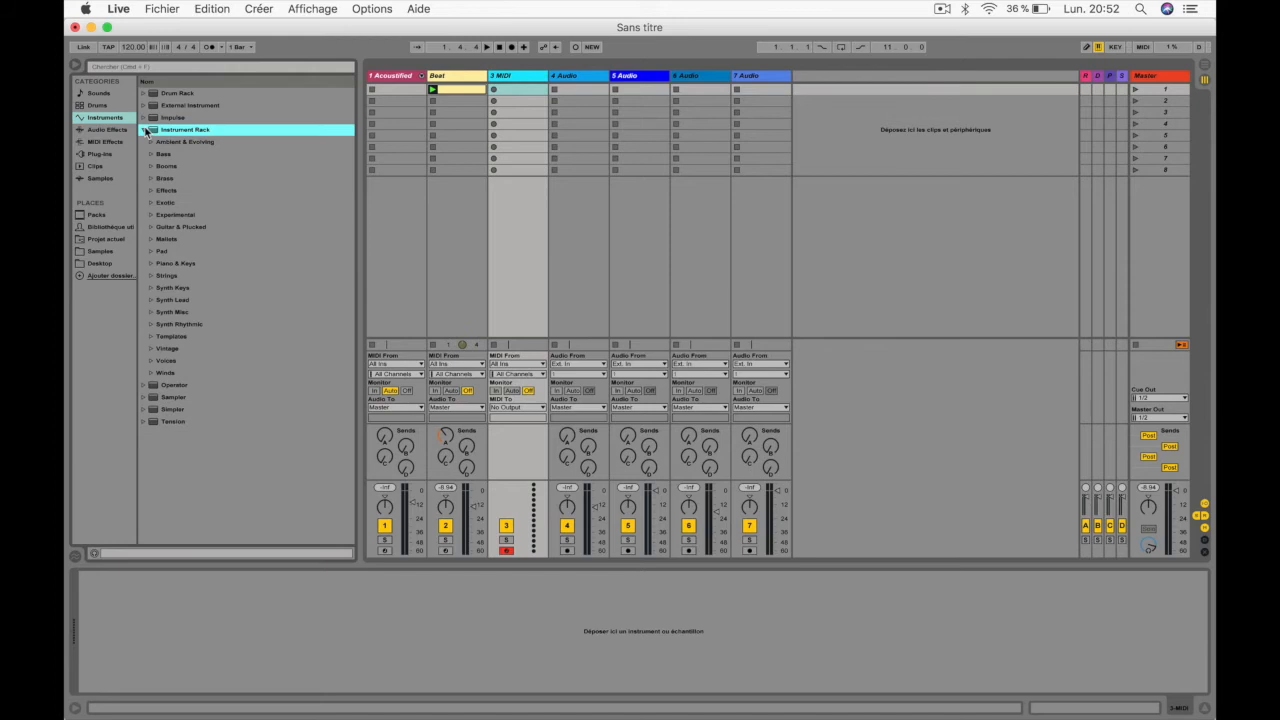
pyautogui.click(151, 264)
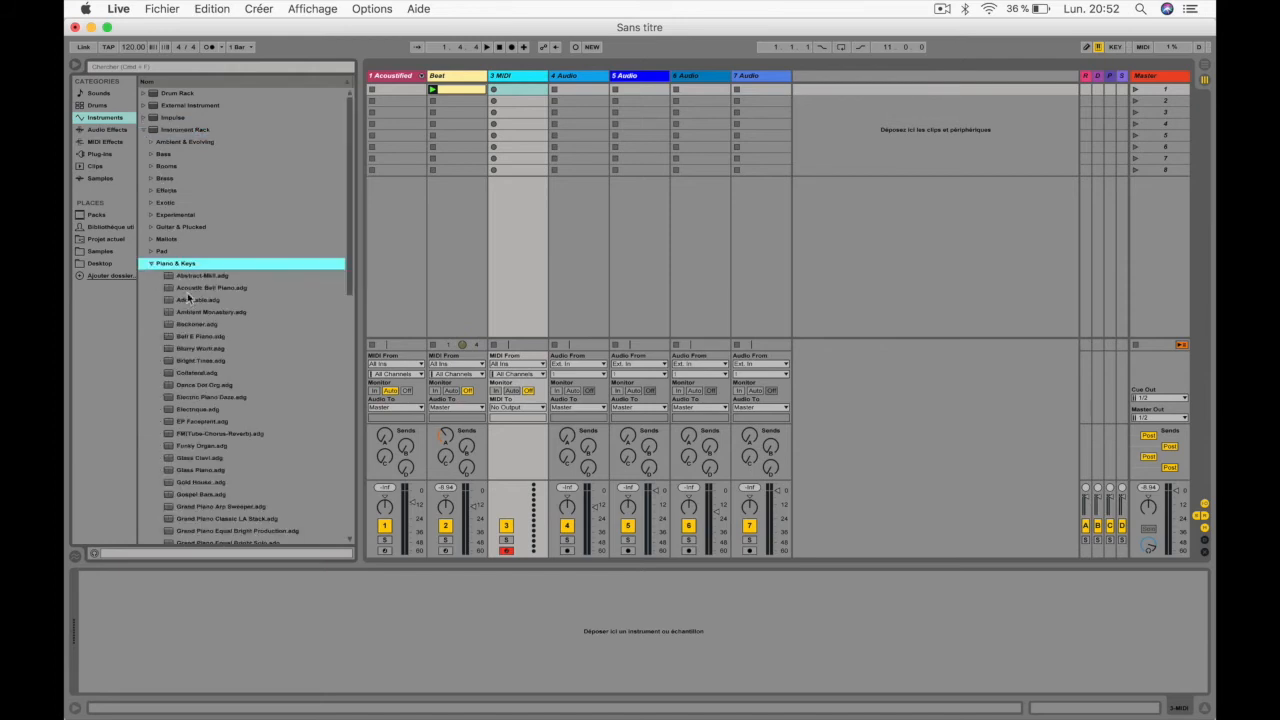
pyautogui.click(189, 290)
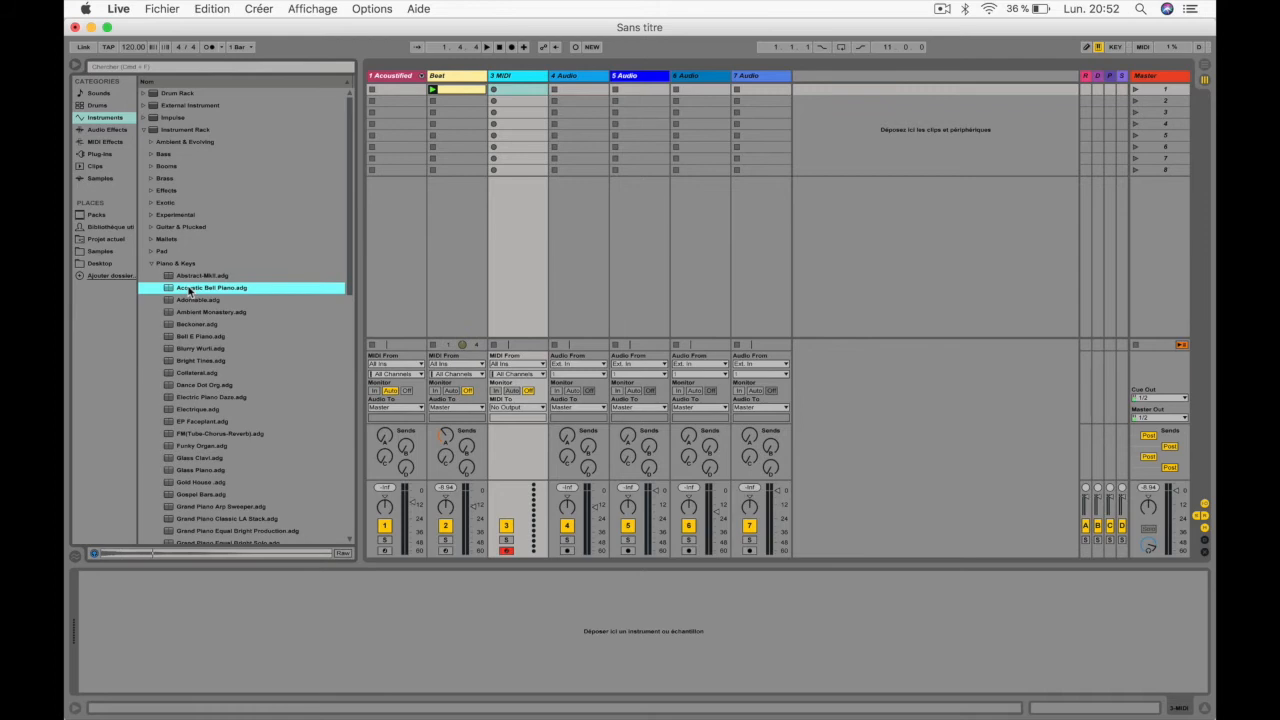
pyautogui.press('Down')
pyautogui.press('Down')
pyautogui.press('Down')
pyautogui.press('Down')
pyautogui.press('Down')
pyautogui.press('Down')
pyautogui.press('Down')
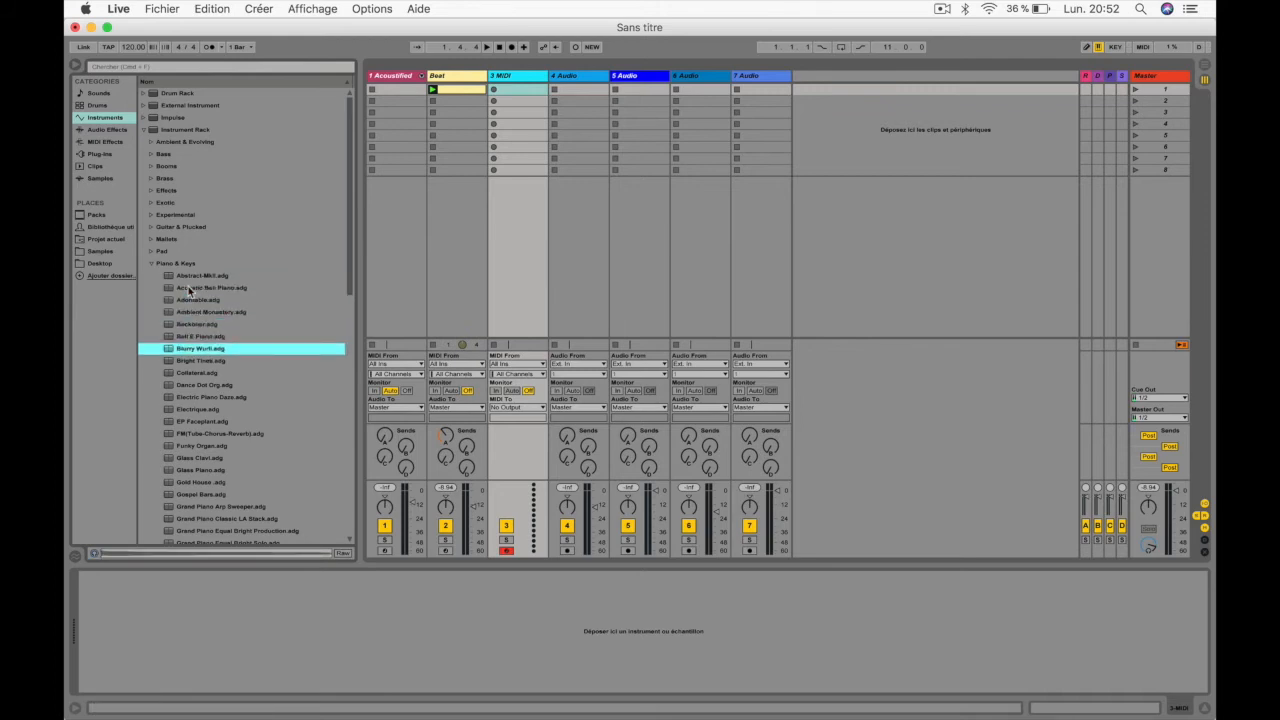
pyautogui.press('Down')
pyautogui.press('Down')
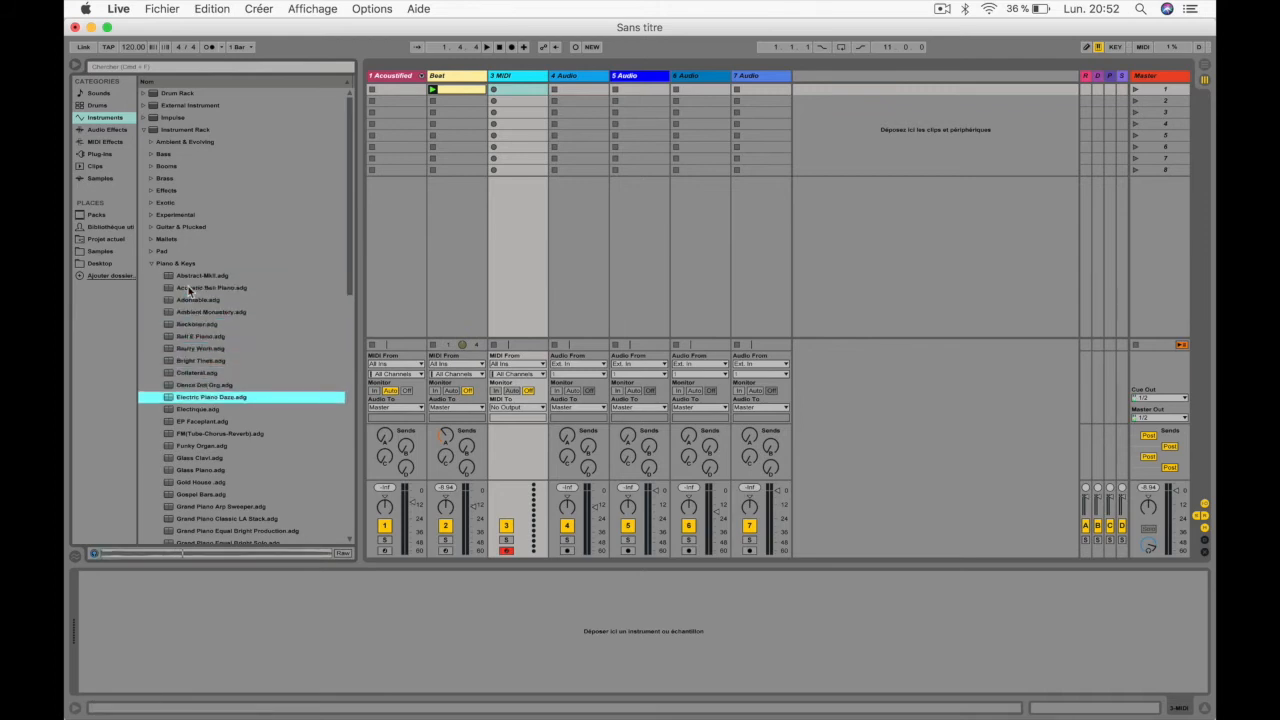
# Preview the Grand Piano presets and load Grand Piano Equal Mellow Production onto the third track
pyautogui.click(214, 519)
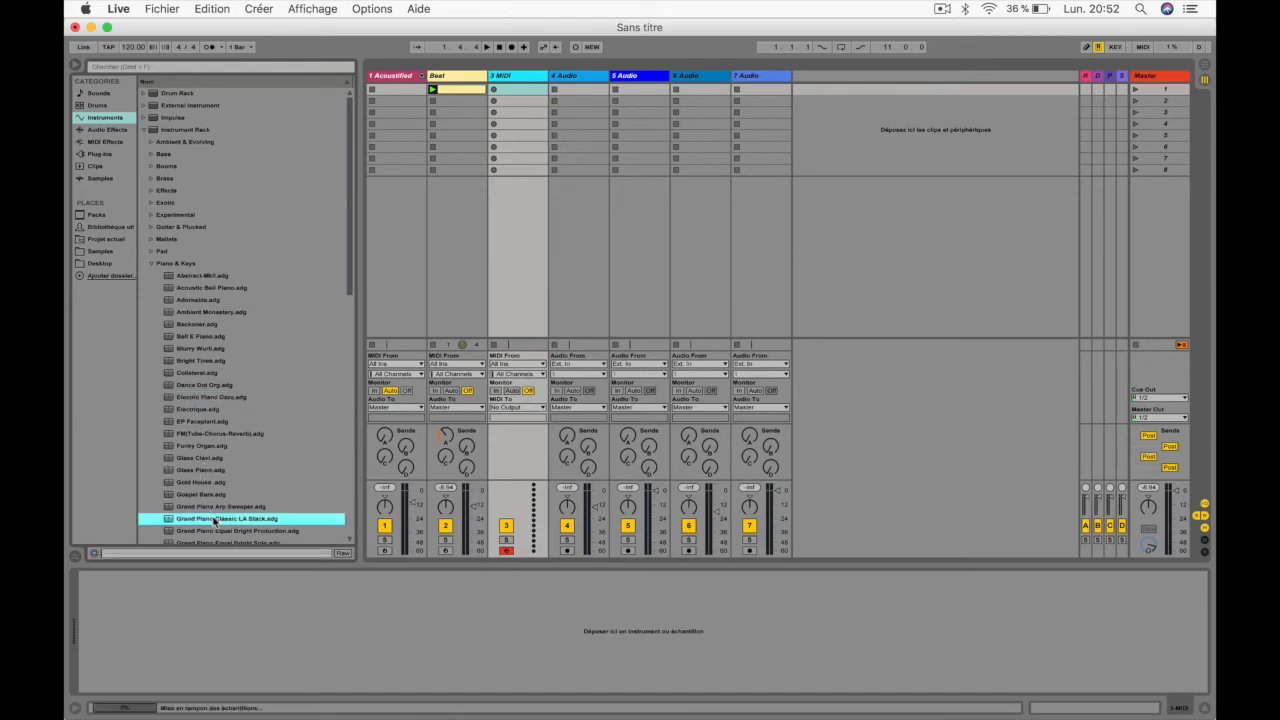
pyautogui.press('Down')
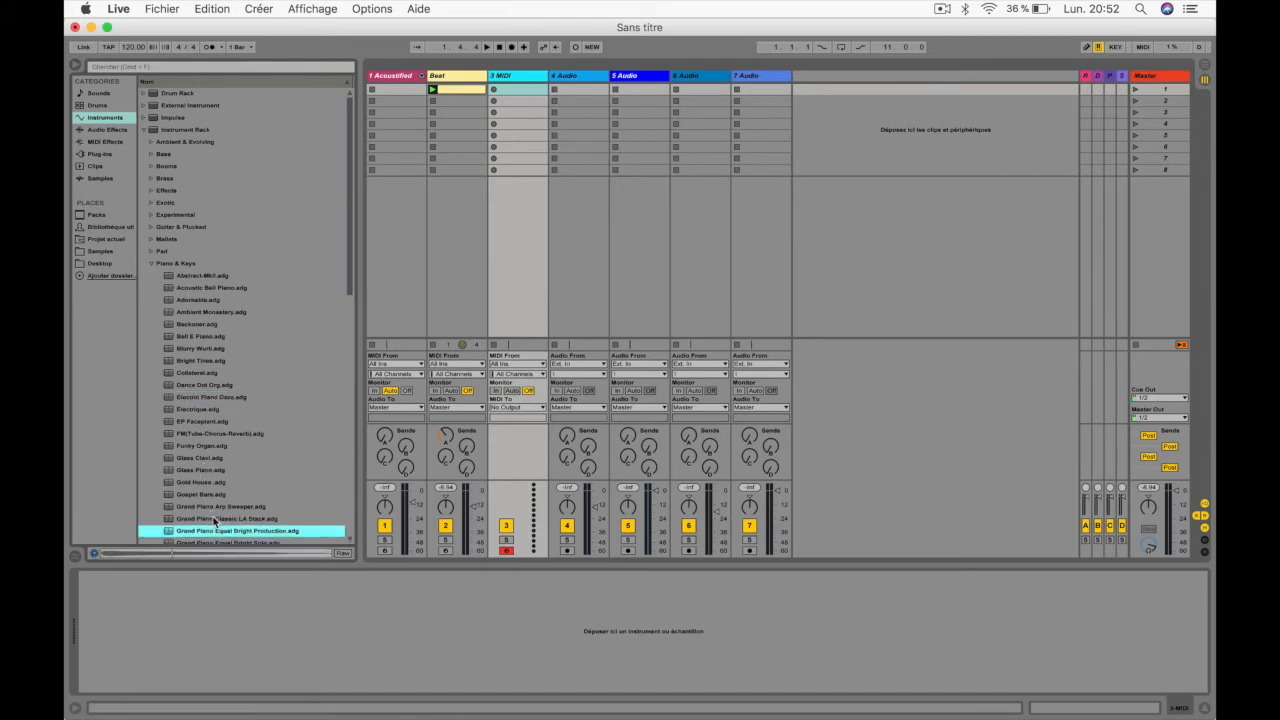
pyautogui.press('Down')
pyautogui.press('Down')
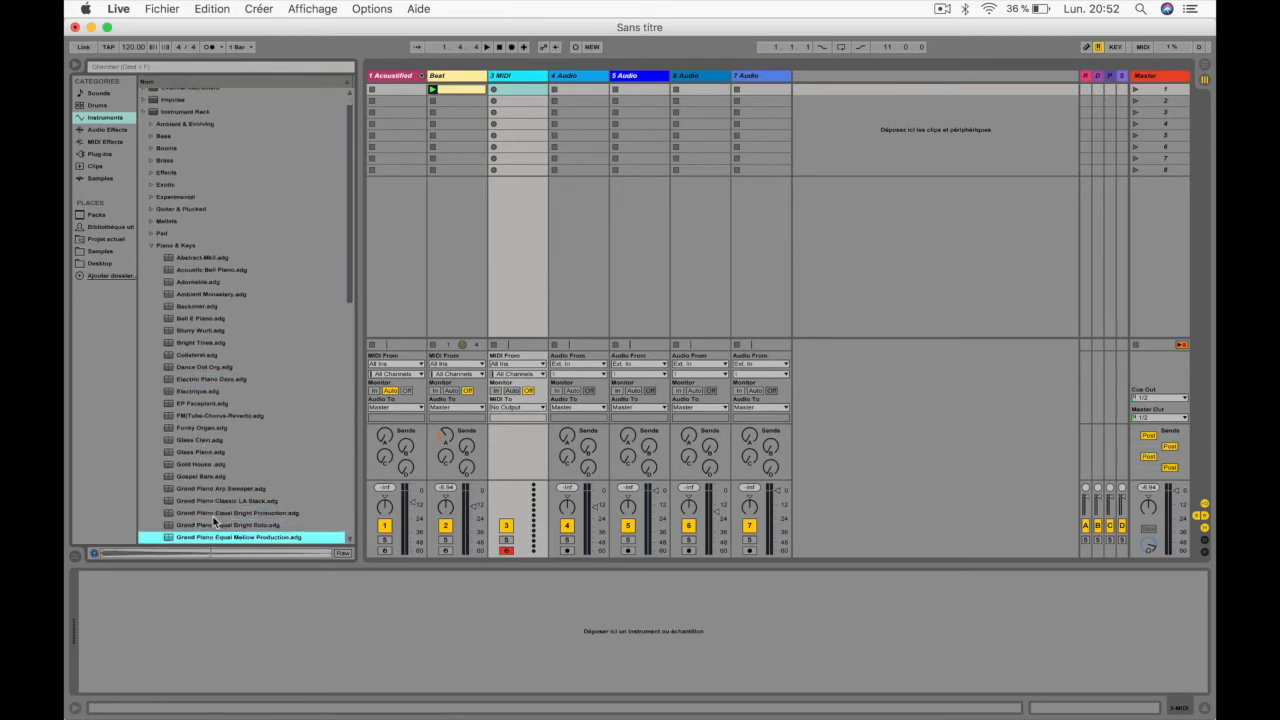
pyautogui.press('Right')
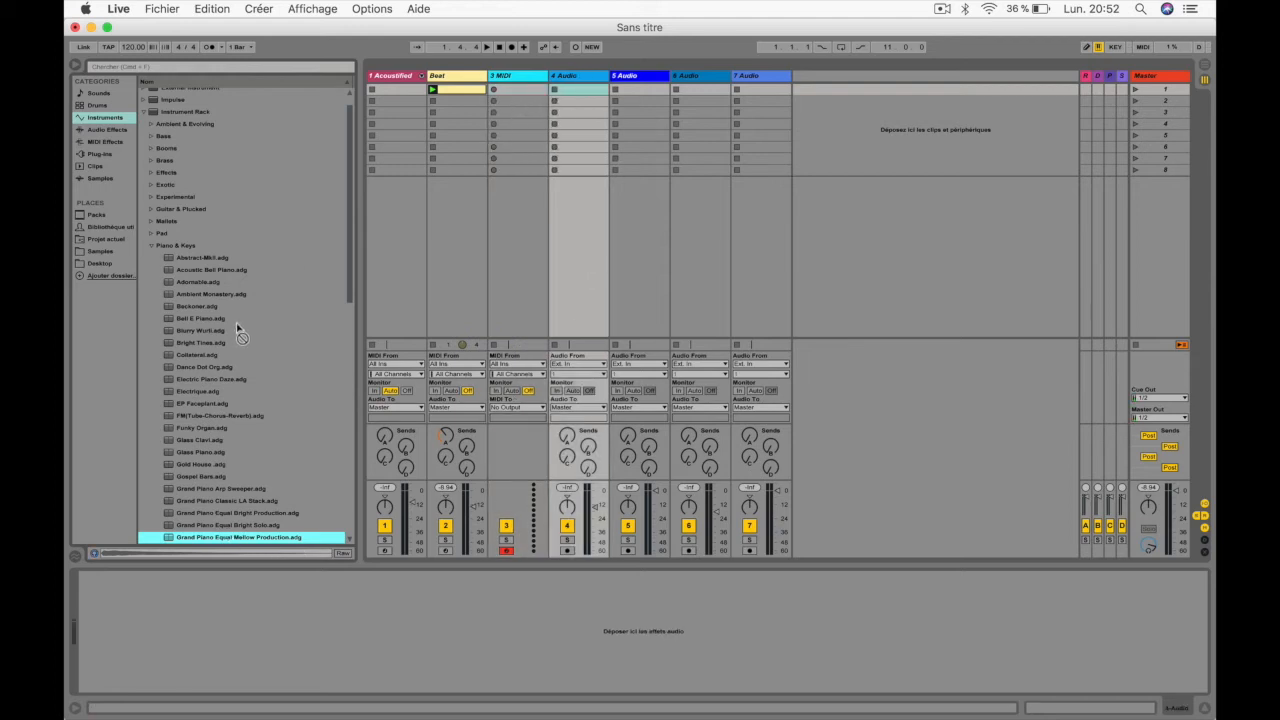
pyautogui.moveTo(265, 255); pyautogui.dragTo(529, 170)
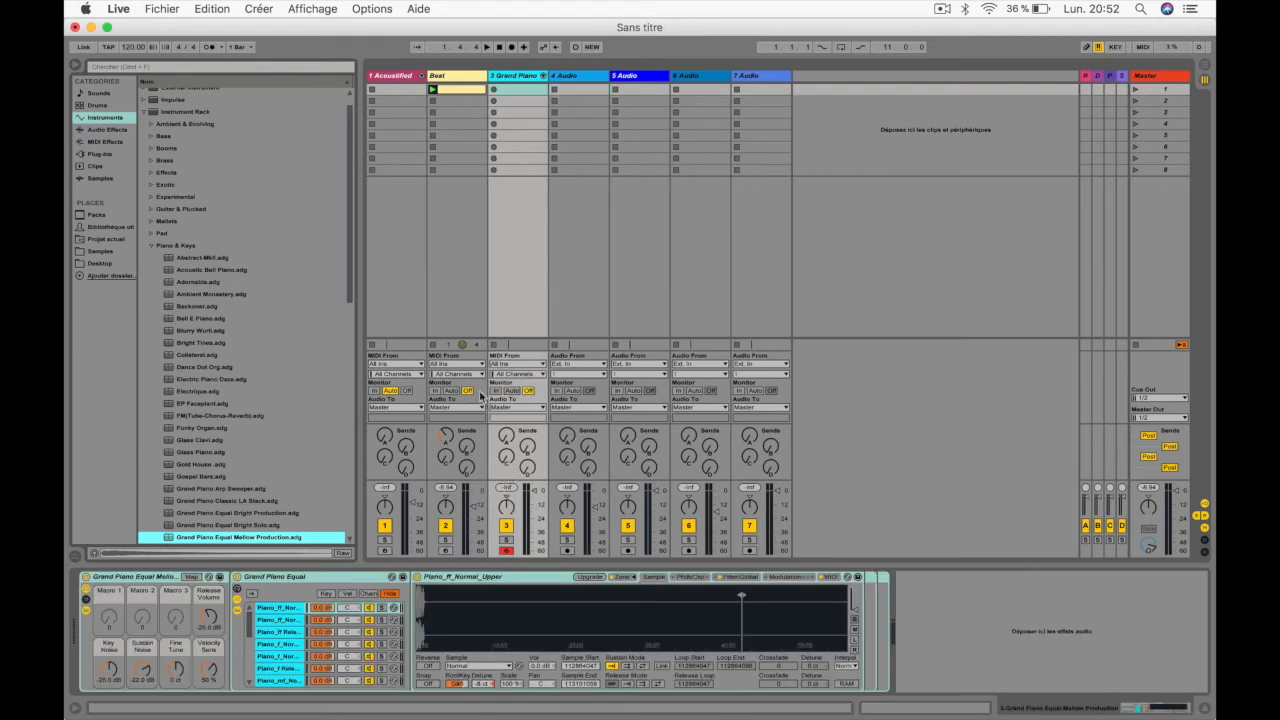
# Record a piano take into the Grand Piano track's first clip slot, disarm the track and stop playback
pyautogui.click(493, 91)
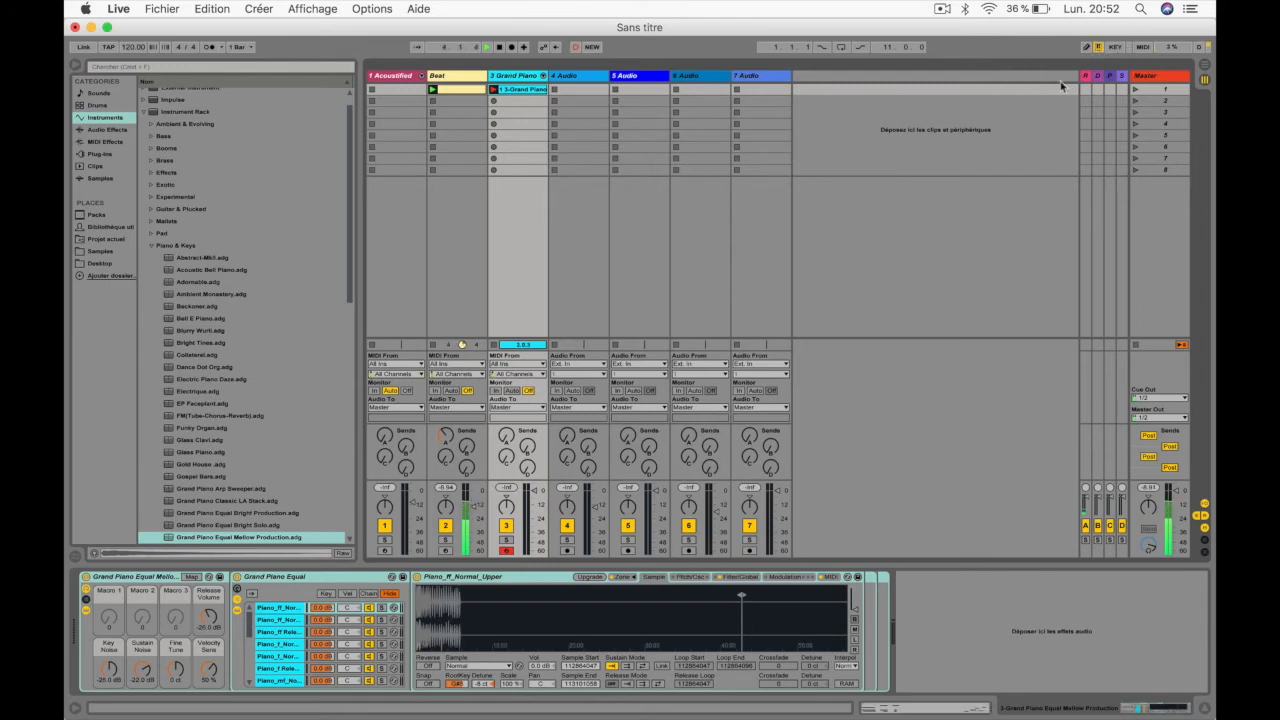
pyautogui.click(505, 549)
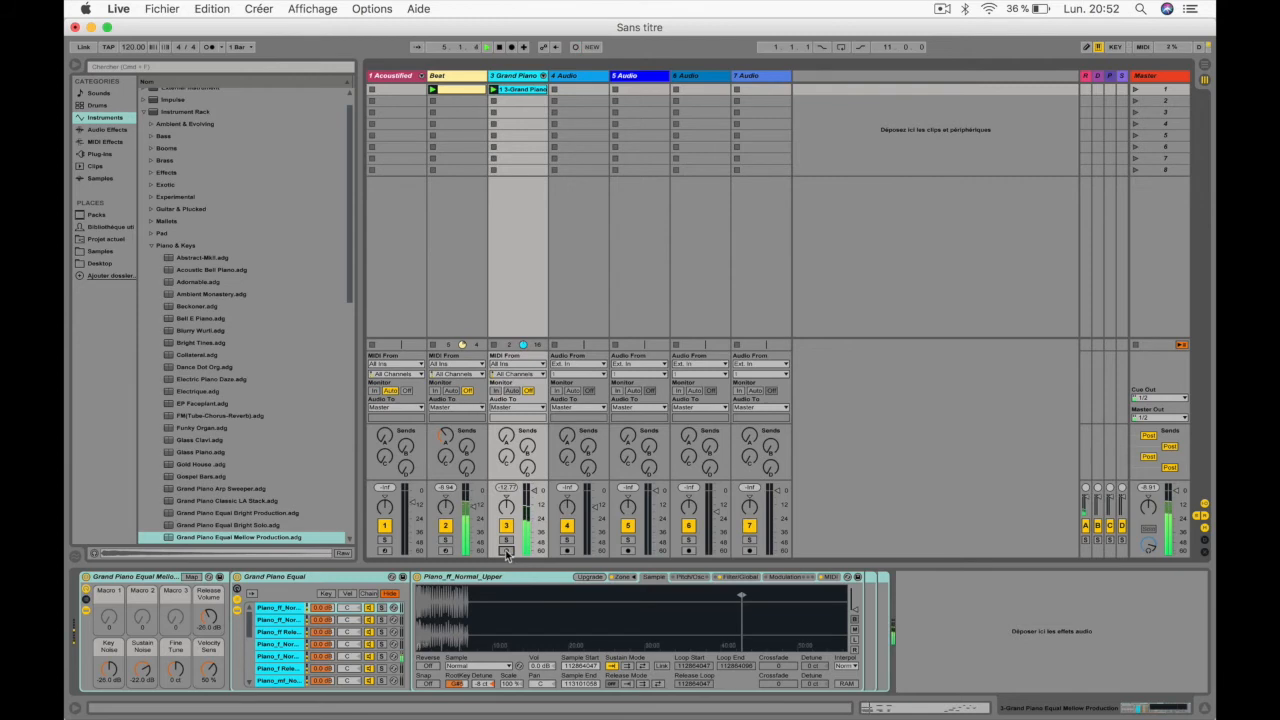
pyautogui.press('space')
# Delete the recorded clip from the Grand Piano track's first slot
pyautogui.click(528, 92)
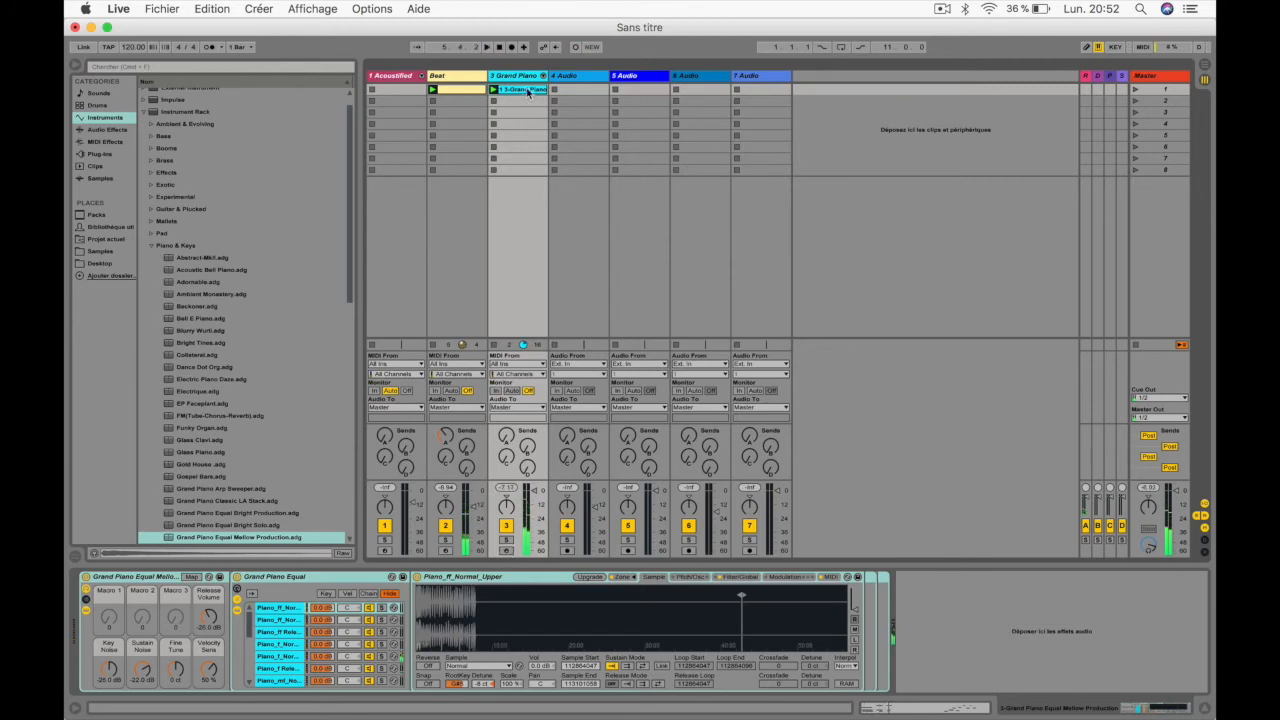
pyautogui.press('Delete')
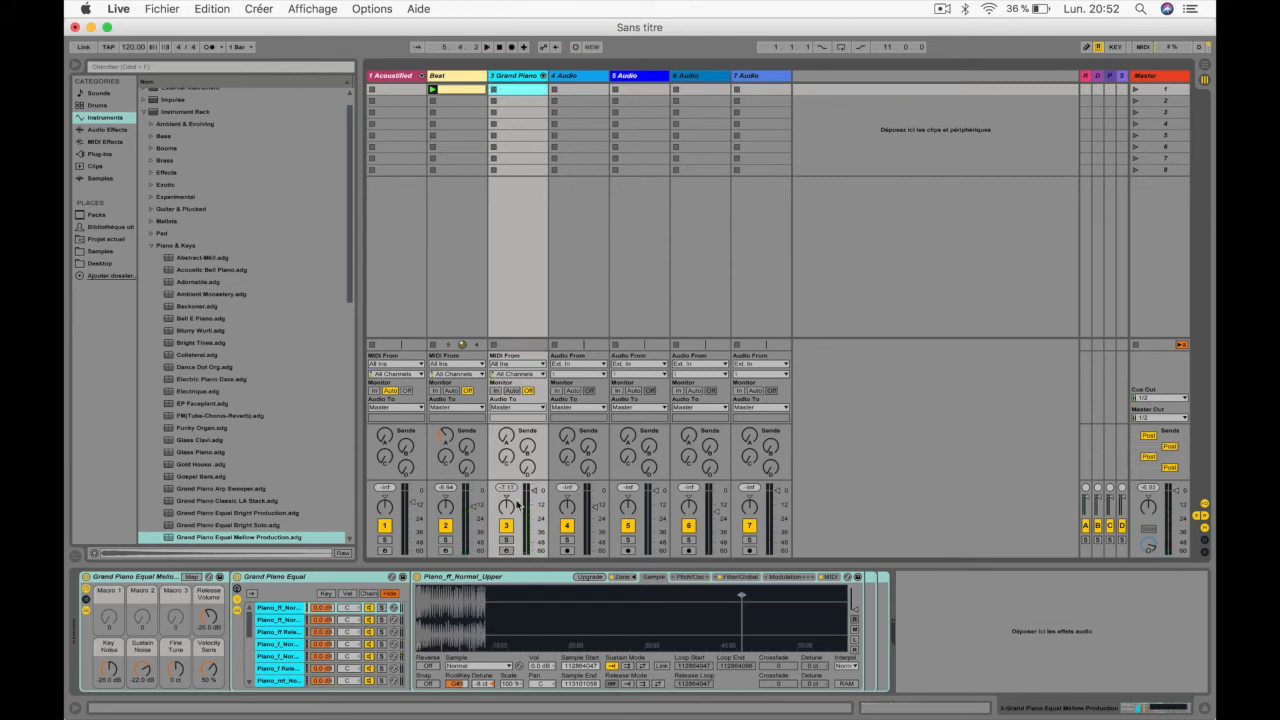
# Arm the Grand Piano track for recording and create an empty MIDI clip in its first slot
pyautogui.click(506, 550)
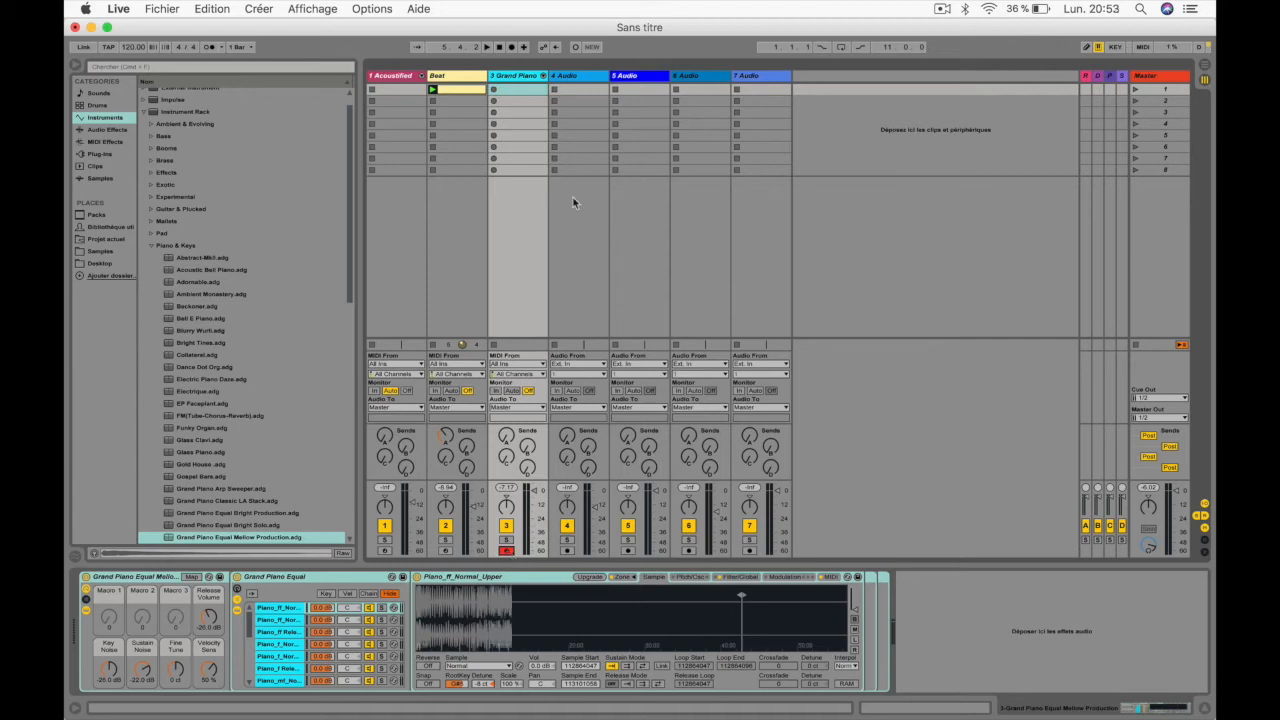
pyautogui.doubleClick(502, 89)
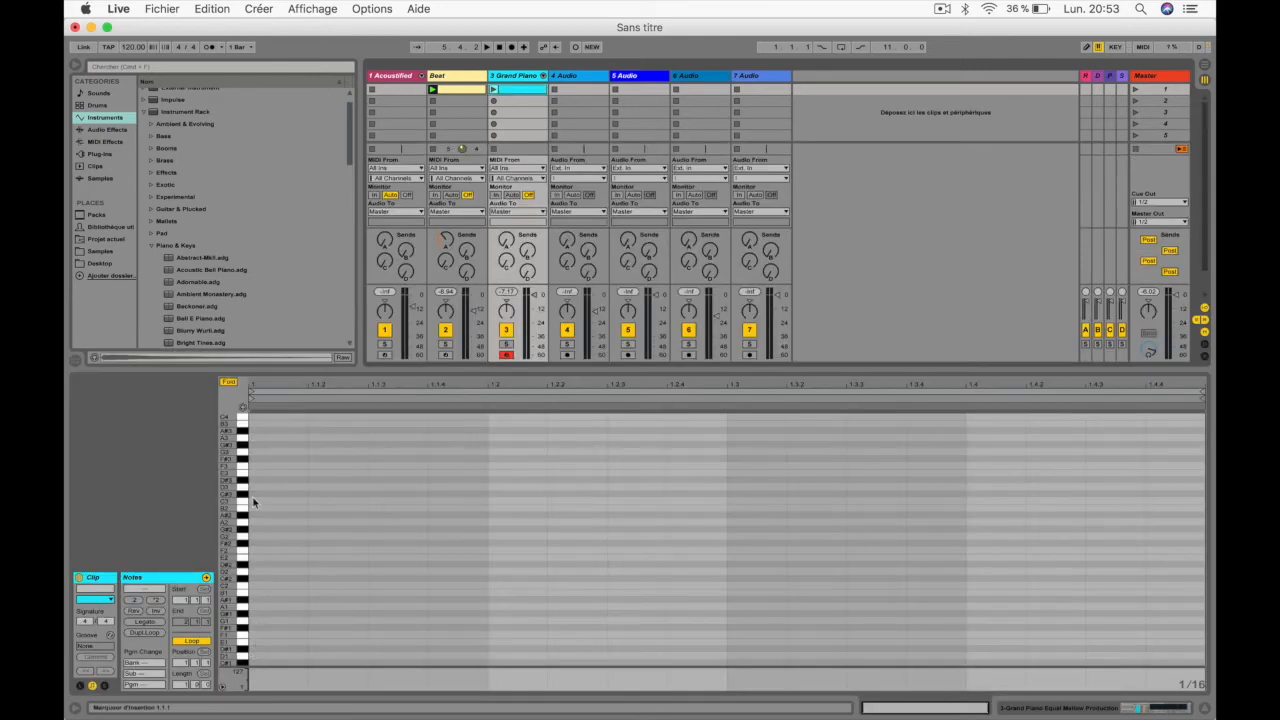
# Place a chord of C3, C2 and G1 sixteenth notes at the clip's start and duplicate it to beat 1.2
pyautogui.doubleClick(253, 501)
pyautogui.click(267, 590)
pyautogui.doubleClick(266, 585)
pyautogui.doubleClick(277, 620)
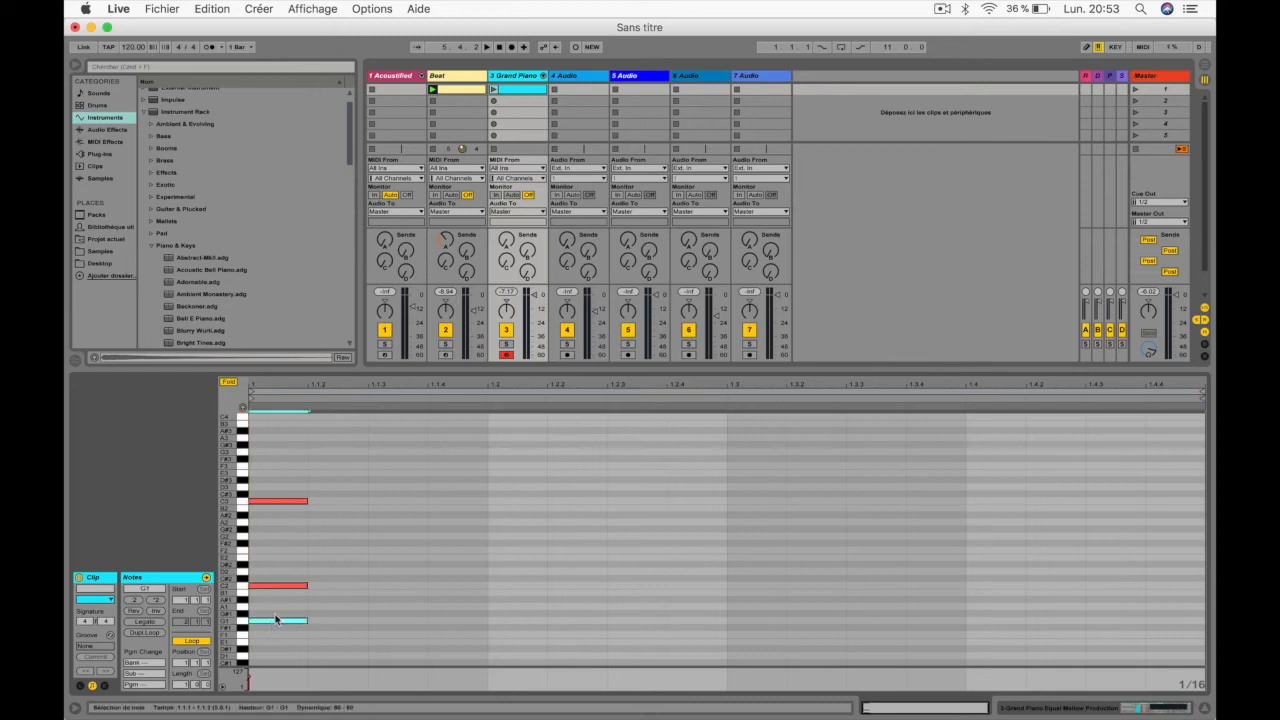
pyautogui.moveTo(480, 470); pyautogui.dragTo(250, 658)
pyautogui.press('super+d')
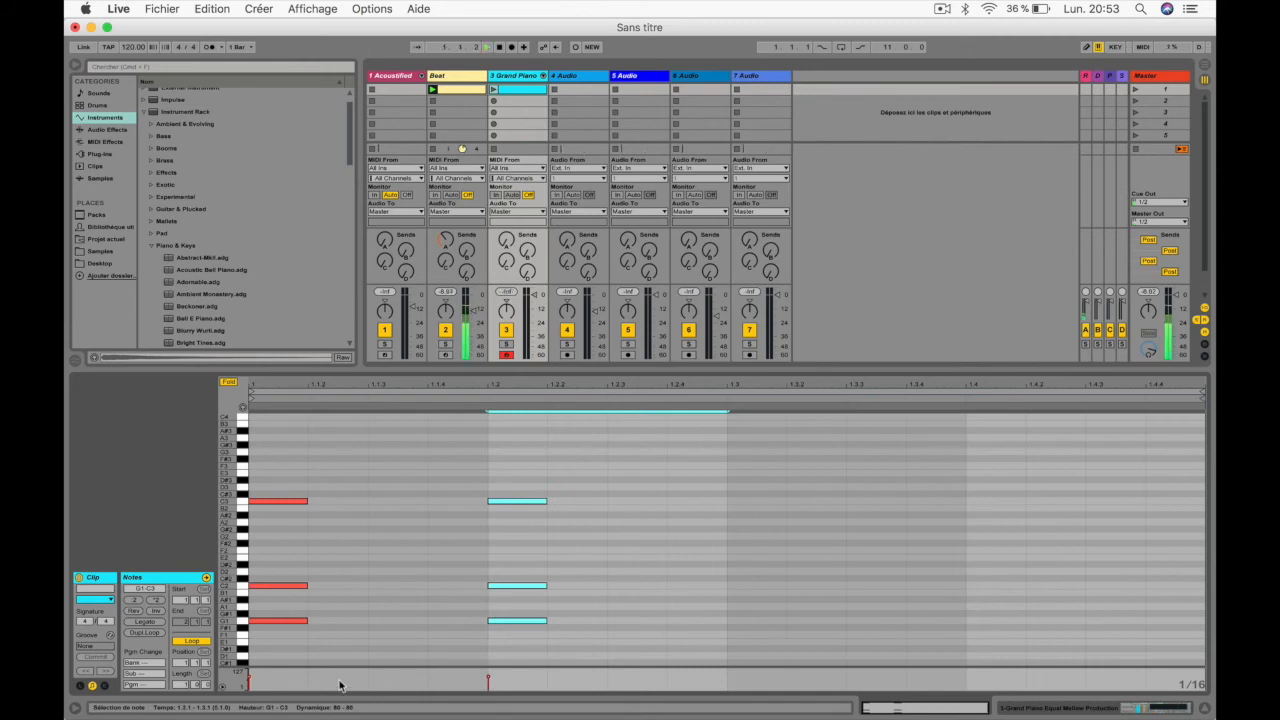
# Try an E2 note at 1.2.3 during playback and remove it again
pyautogui.press('space')
pyautogui.click(573, 457)
pyautogui.doubleClick(651, 558)
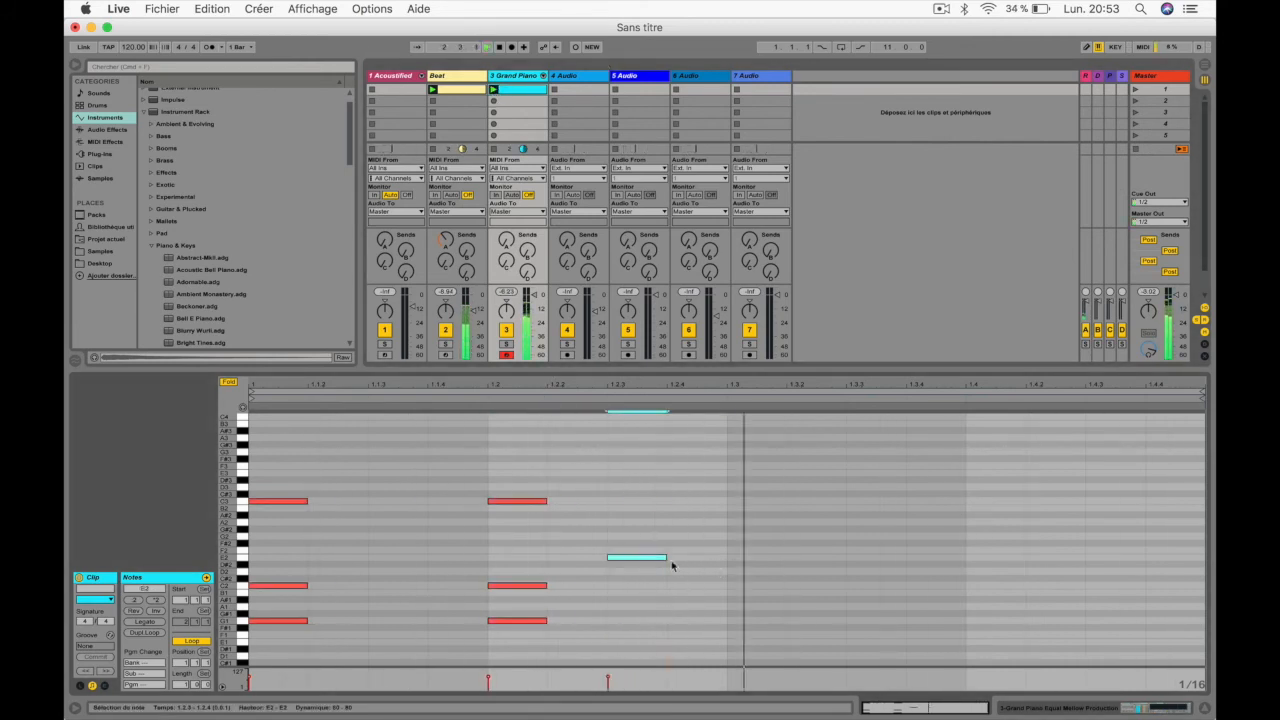
pyautogui.doubleClick(638, 559)
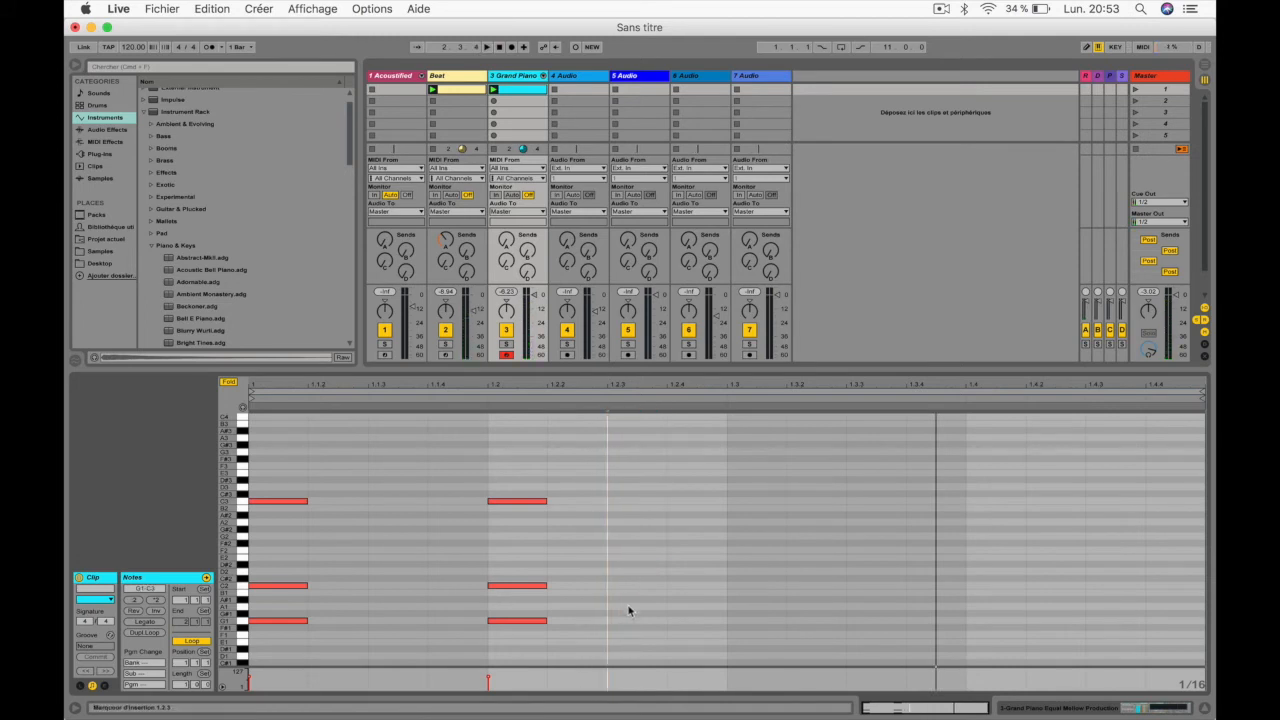
# Stack G2, D3, G3 and B3 sixteenth notes at 1.2.3 in the piano clip
pyautogui.doubleClick(626, 536)
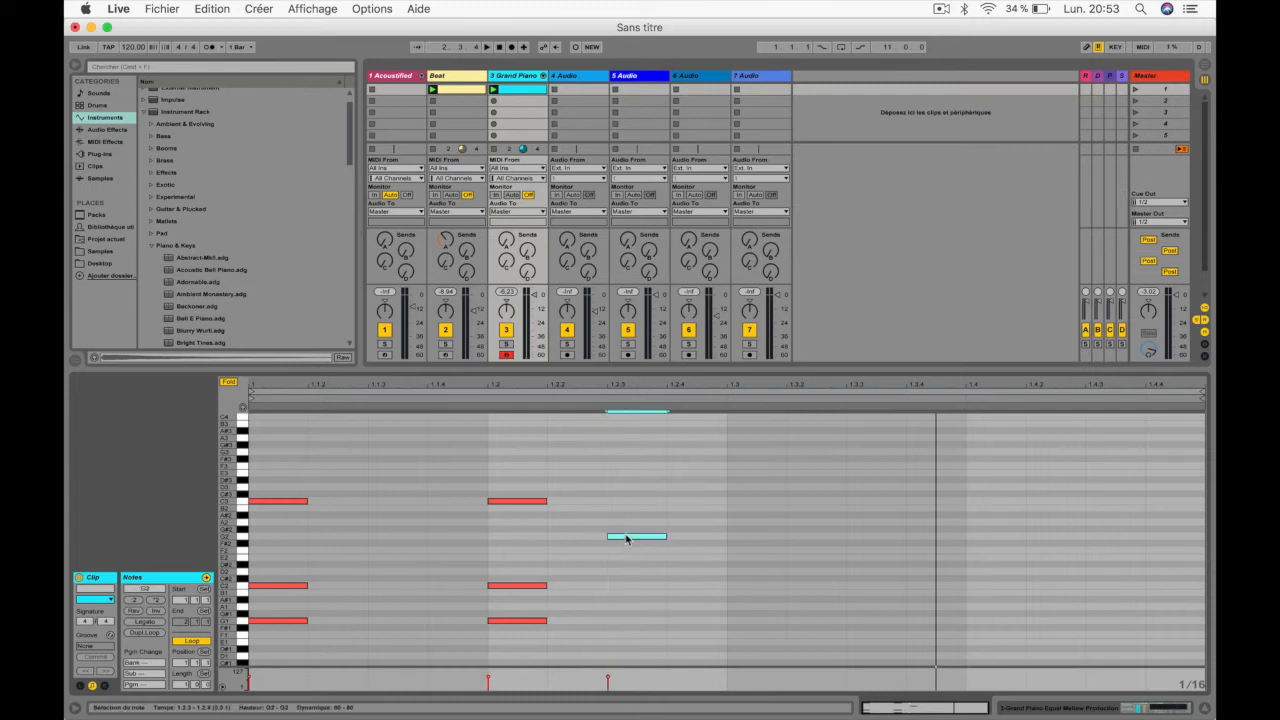
pyautogui.doubleClick(625, 488)
pyautogui.doubleClick(629, 453)
pyautogui.doubleClick(631, 424)
# Duplicate the four-note chord to 1.3, 1.3.3 and 1.4, and play the clip back with the beat
pyautogui.moveTo(698, 418); pyautogui.dragTo(635, 544)
pyautogui.press('super+d')
pyautogui.press('super+d')
pyautogui.press('super+d')
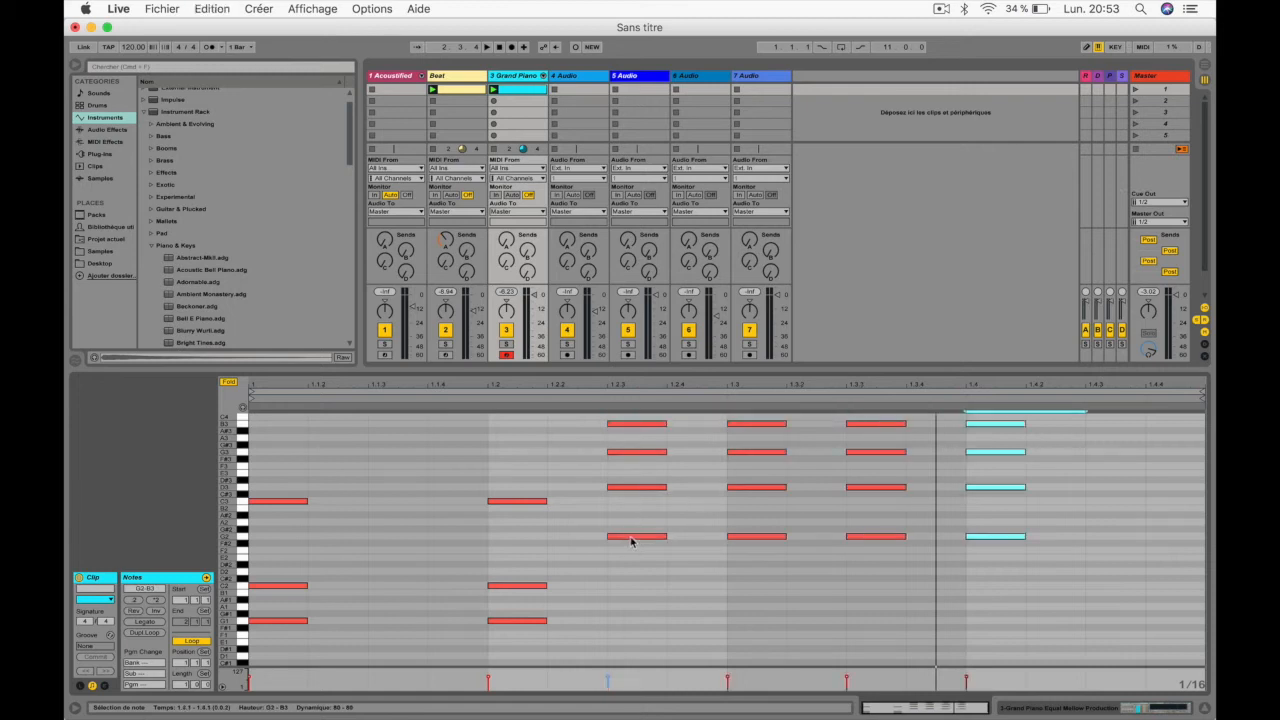
pyautogui.press('space')
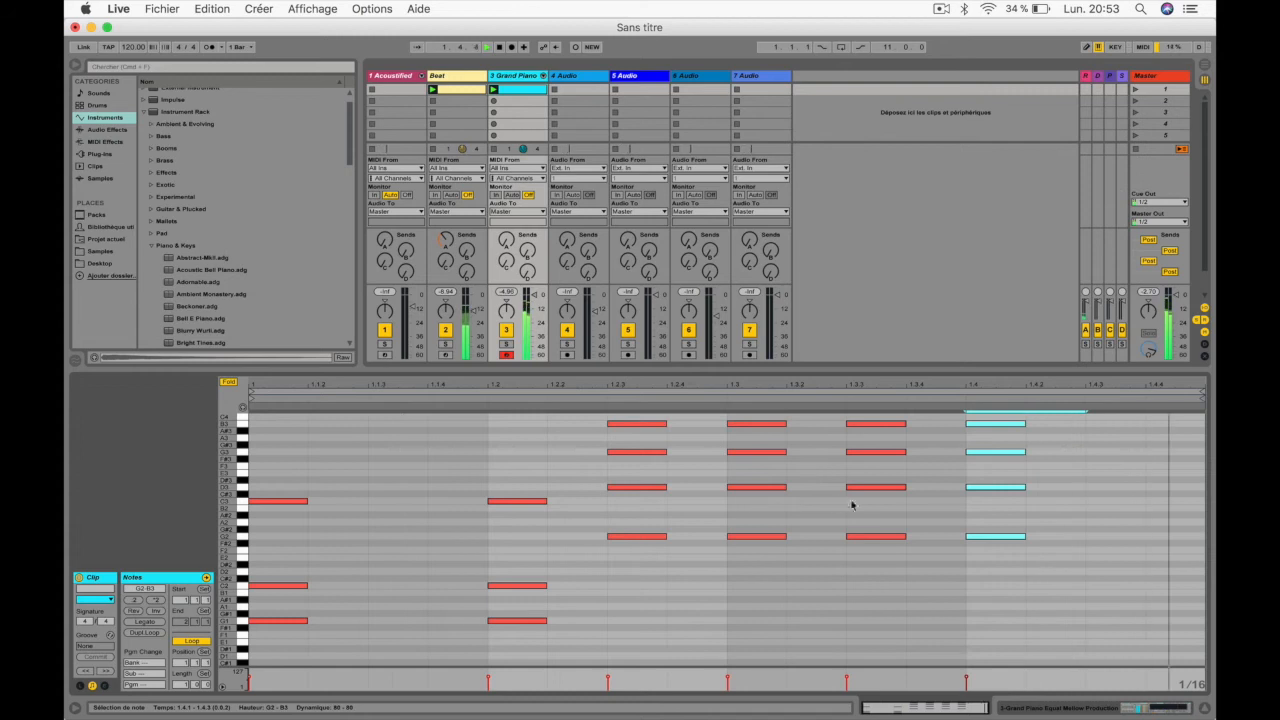
pyautogui.press('space')
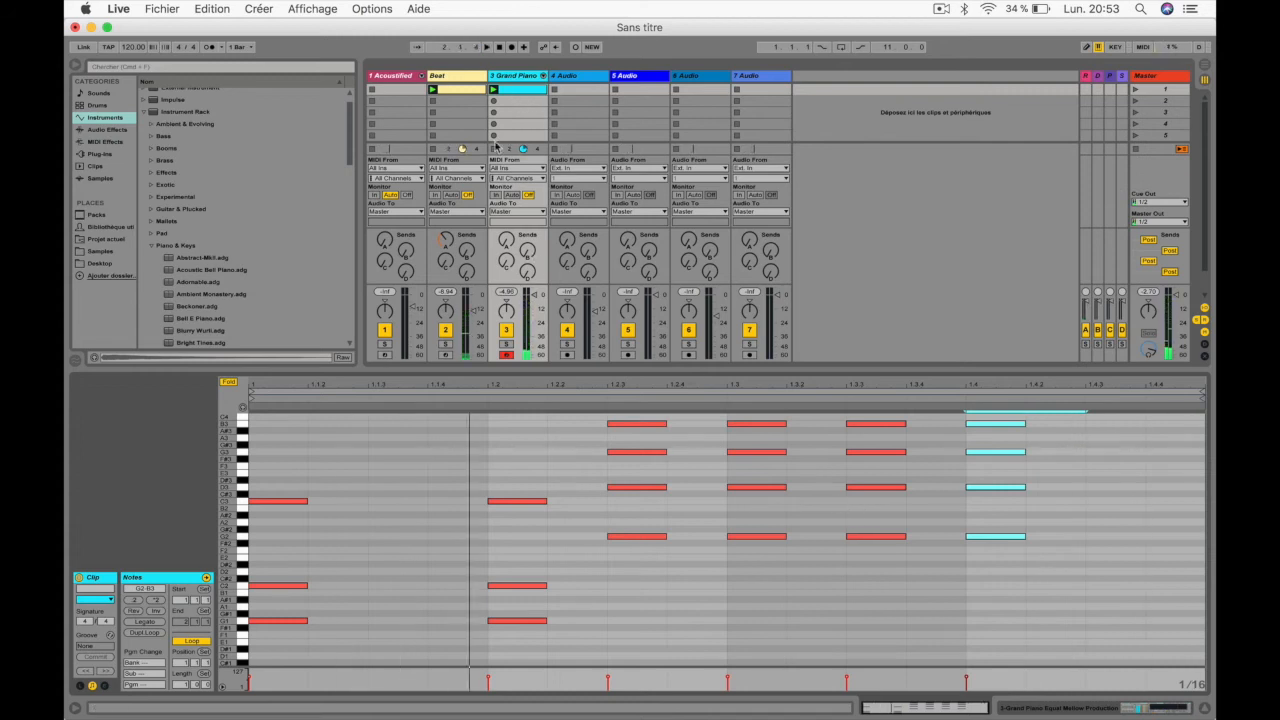
# Show the Grand Piano track's devices and add the Chord MIDI effect in front of the instrument rack
pyautogui.click(517, 91)
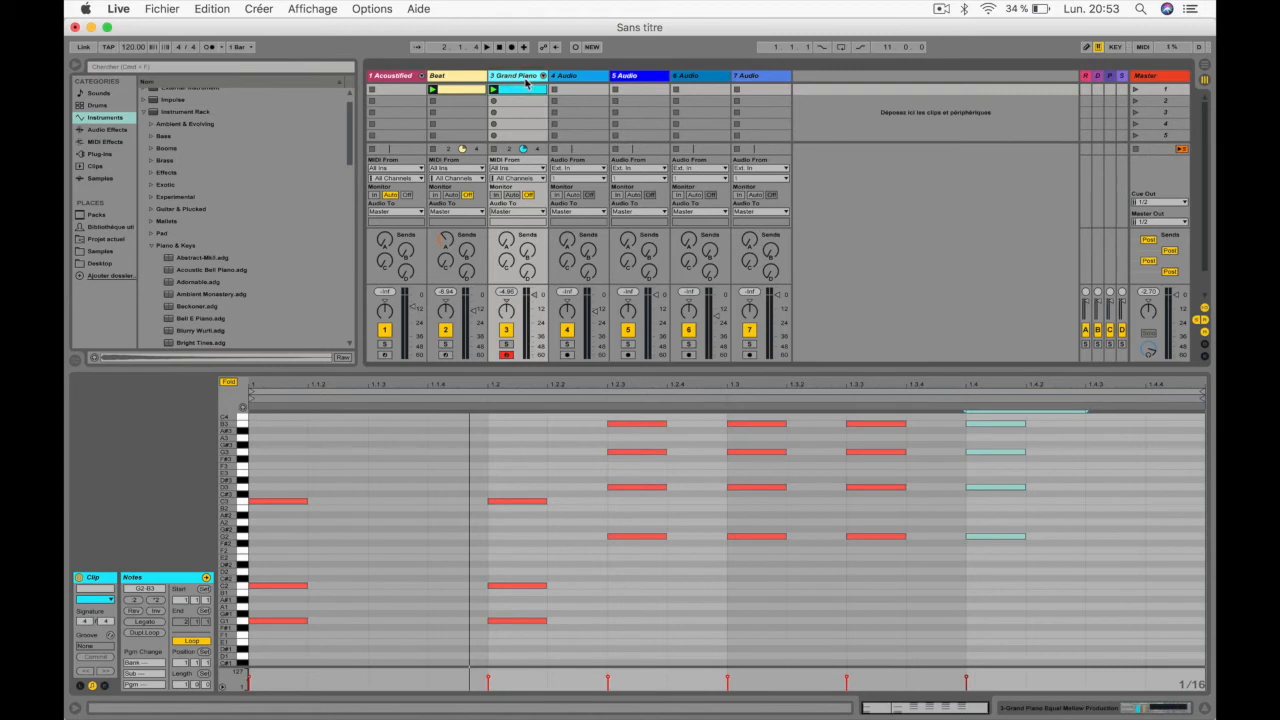
pyautogui.click(522, 82)
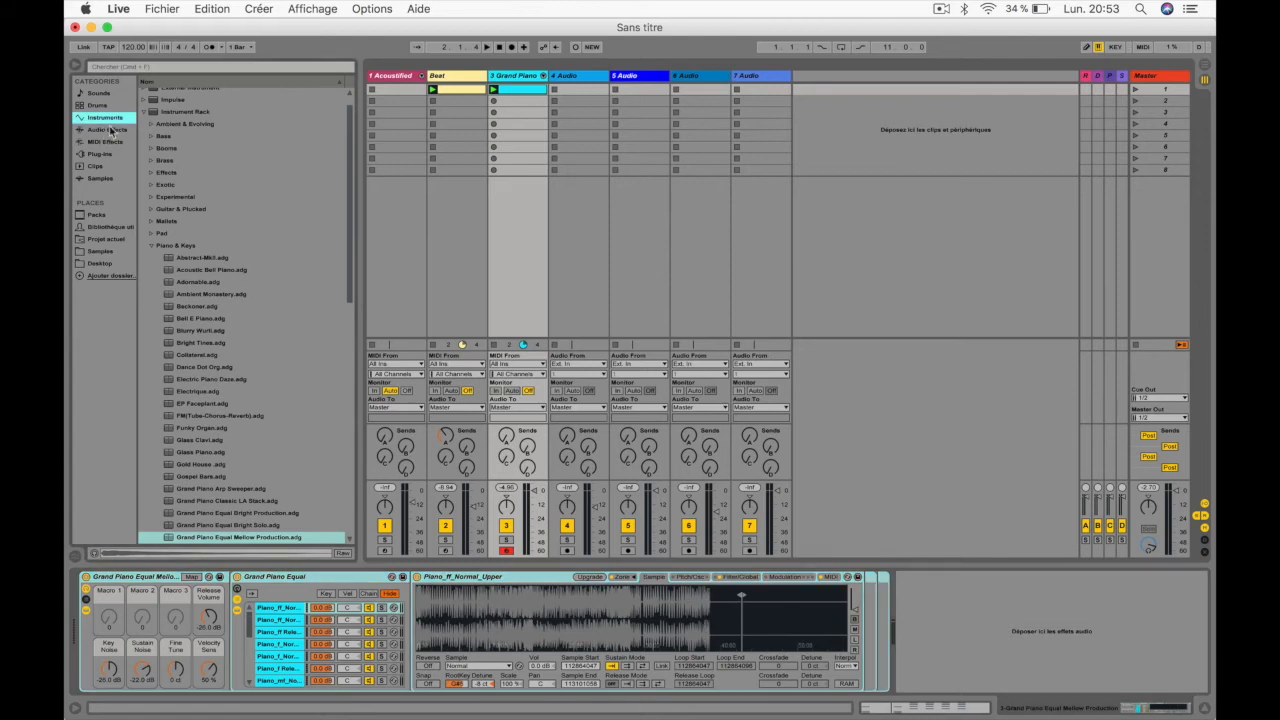
pyautogui.click(144, 111)
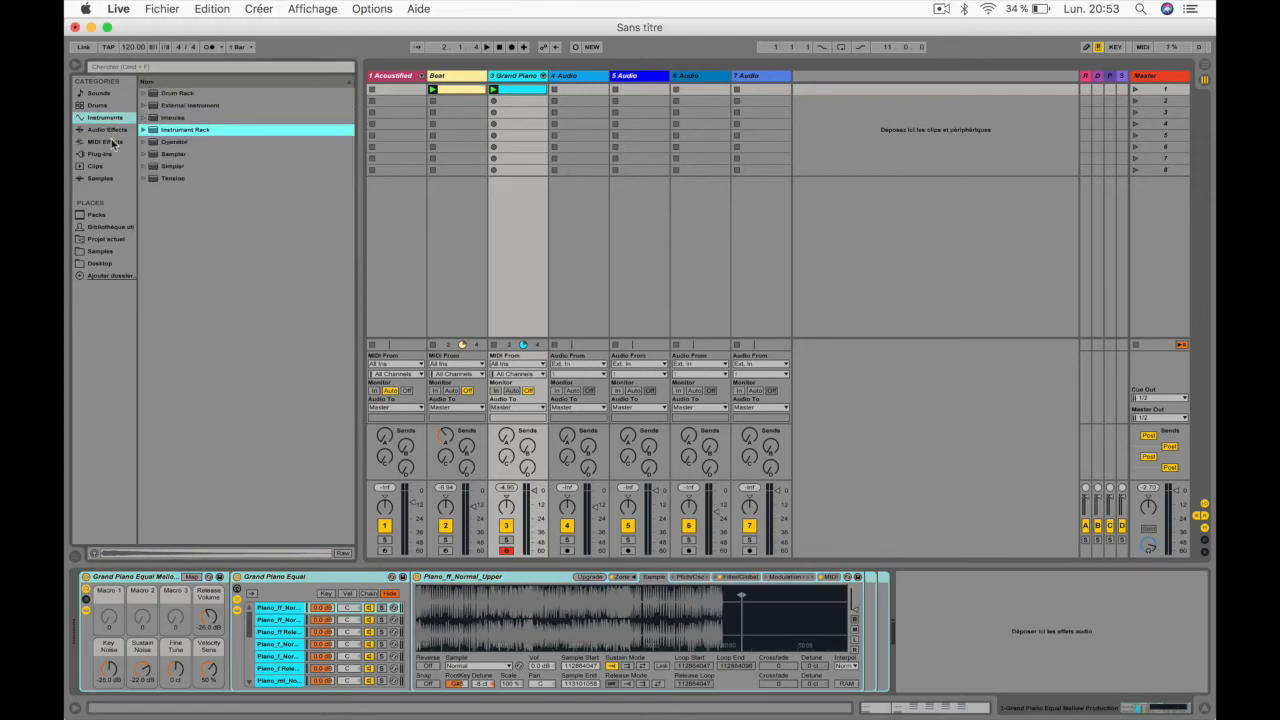
pyautogui.click(112, 142)
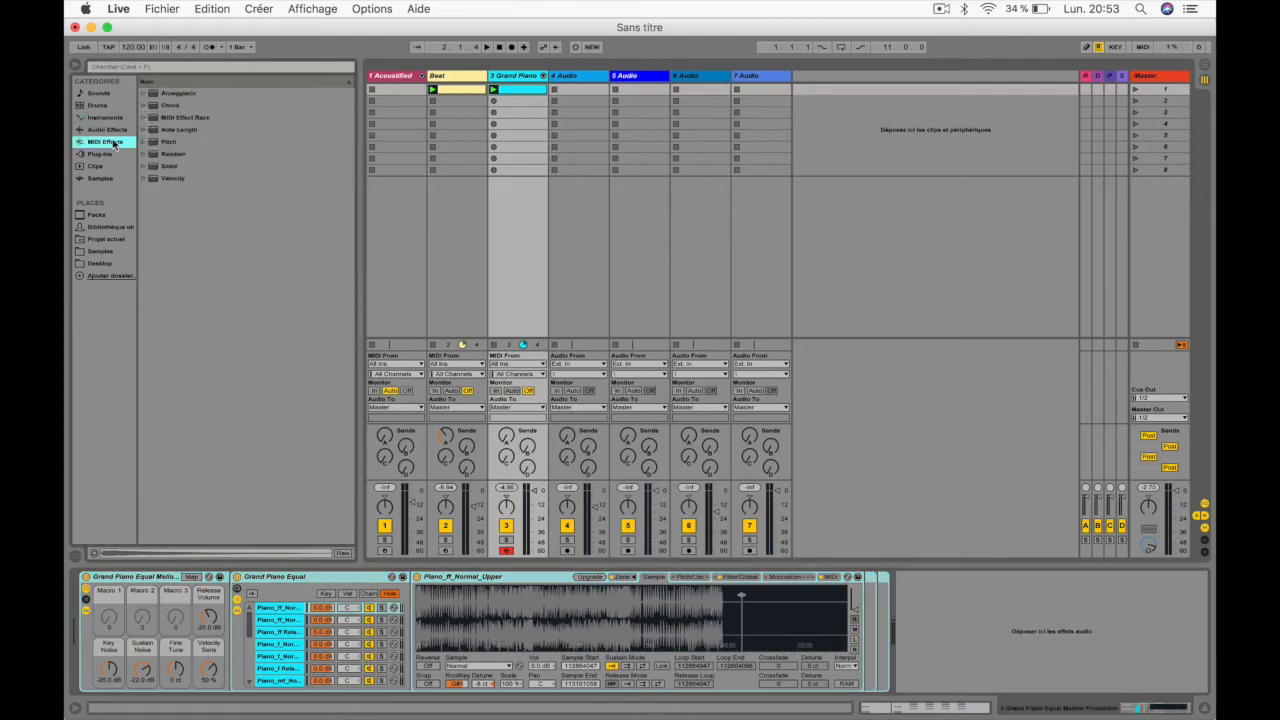
pyautogui.doubleClick(181, 108)
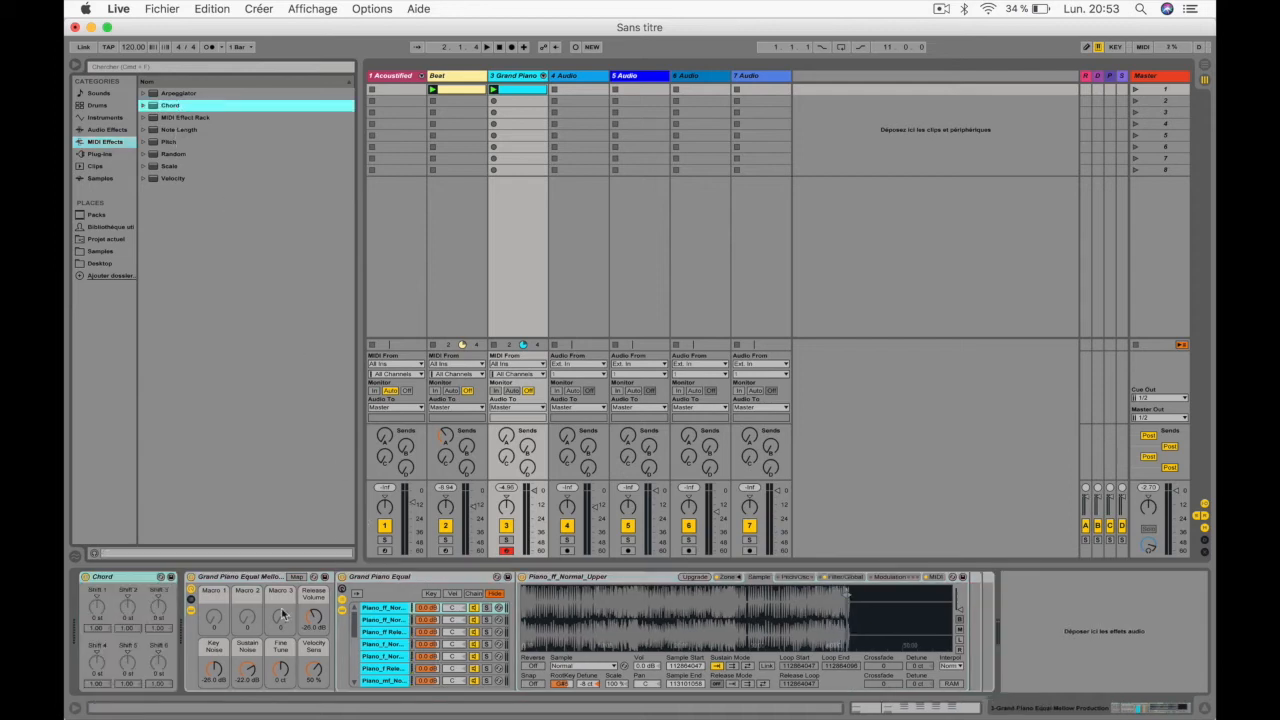
# Set the Chord effect's Shift 1 to -12 st and Shift 2 to -24 st
pyautogui.click(102, 604)
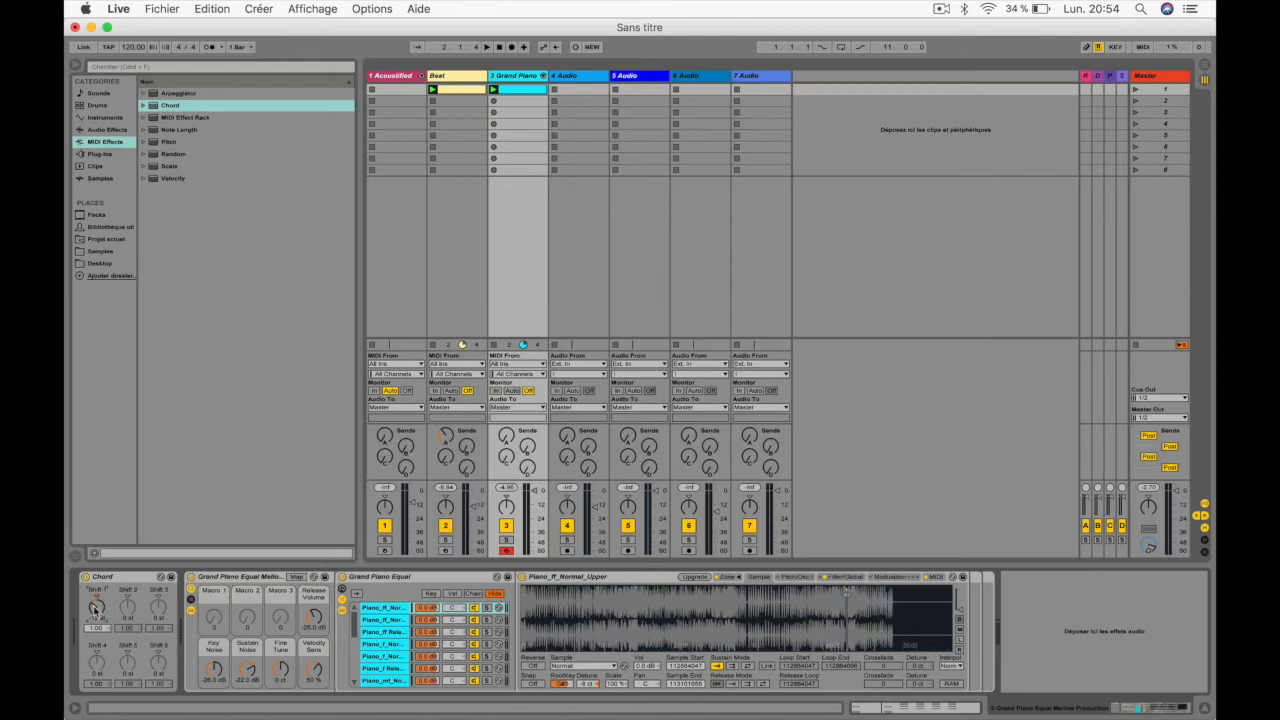
pyautogui.moveTo(96, 607); pyautogui.dragTo(96, 618)
pyautogui.moveTo(126, 616); pyautogui.dragTo(126, 640)
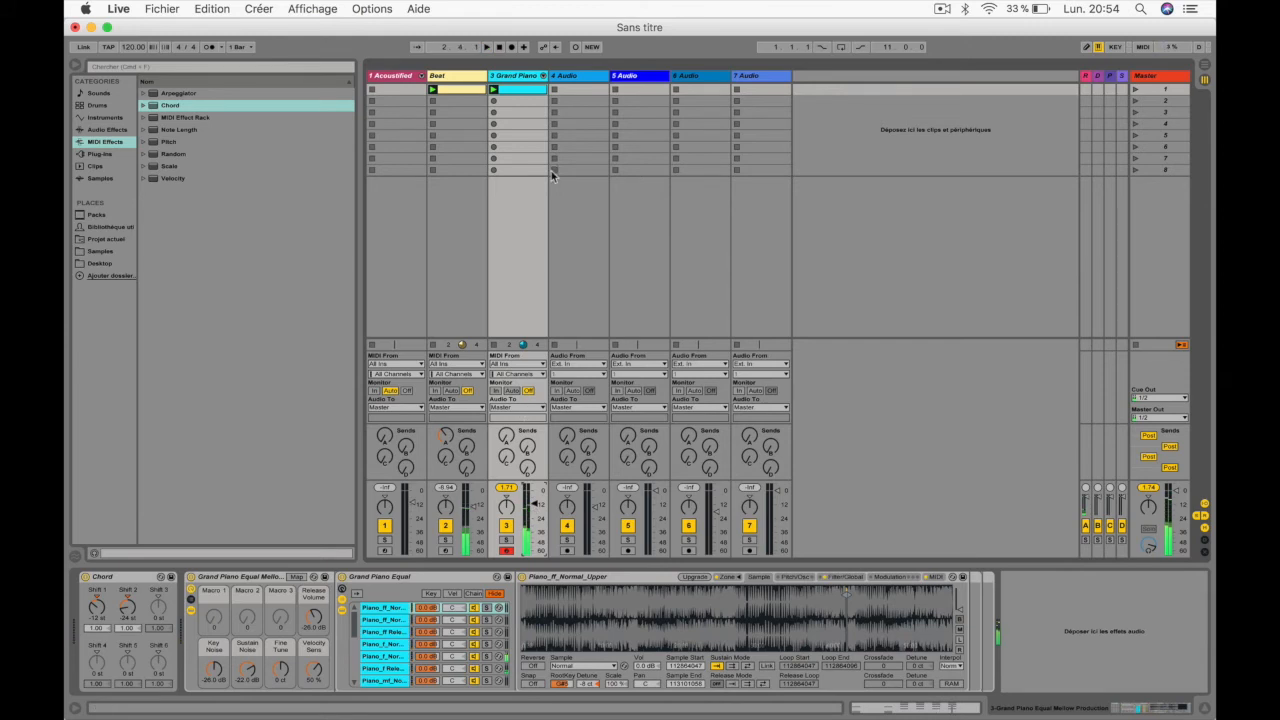
# Show the Grand Piano clip's notes in folded view and select the first four chords
pyautogui.doubleClick(528, 91)
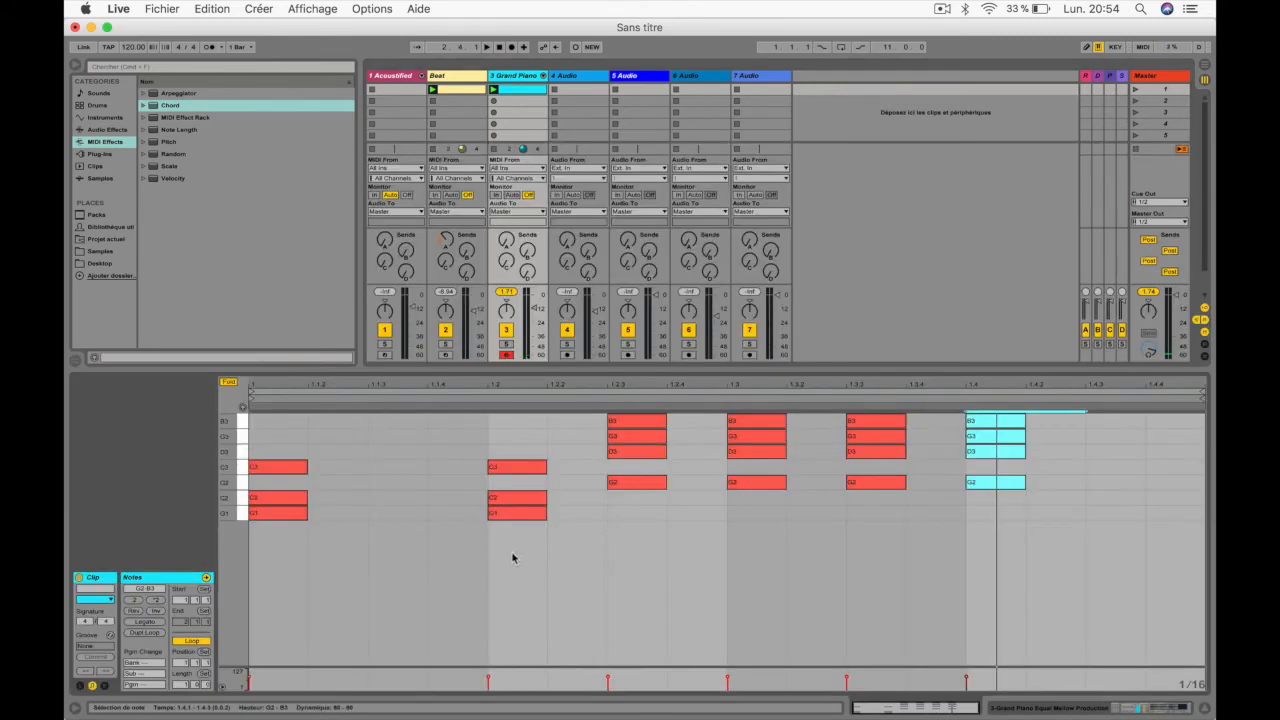
pyautogui.moveTo(550, 564); pyautogui.dragTo(282, 425)
pyautogui.moveTo(263, 571); pyautogui.dragTo(744, 372)
# Delete the Grand Piano track and undo the deletion
pyautogui.click(527, 75)
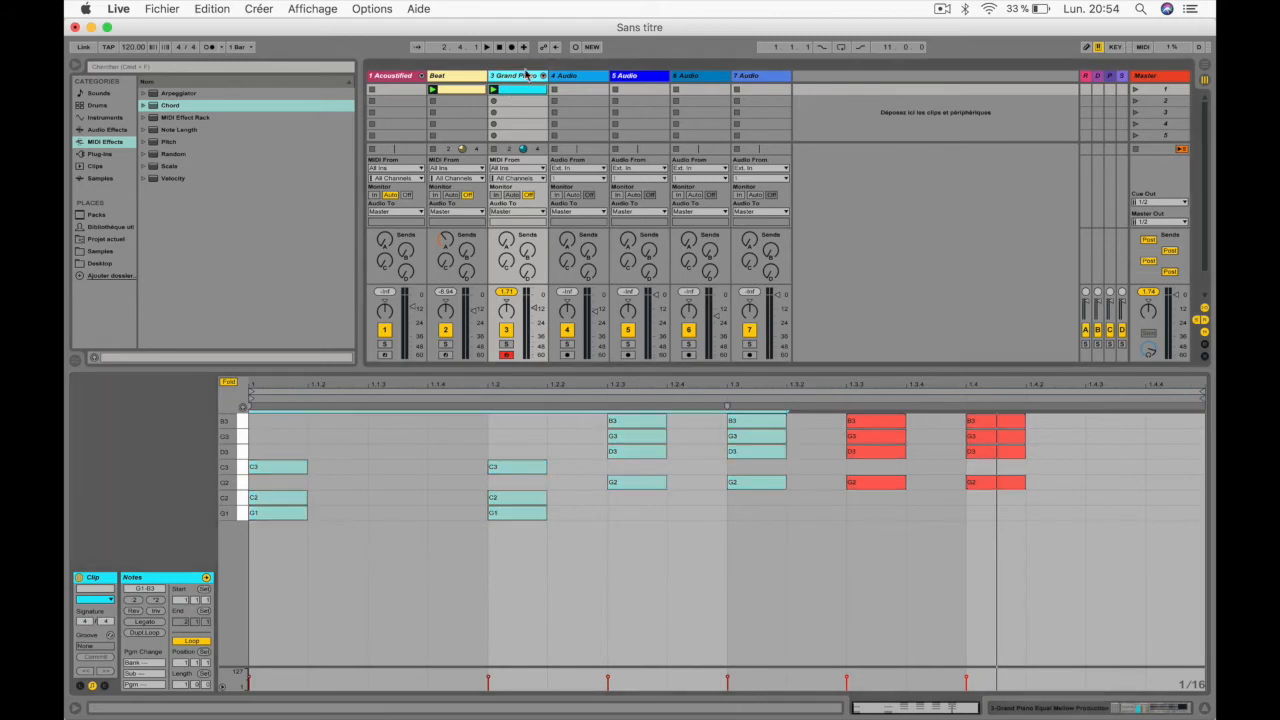
pyautogui.press('Delete')
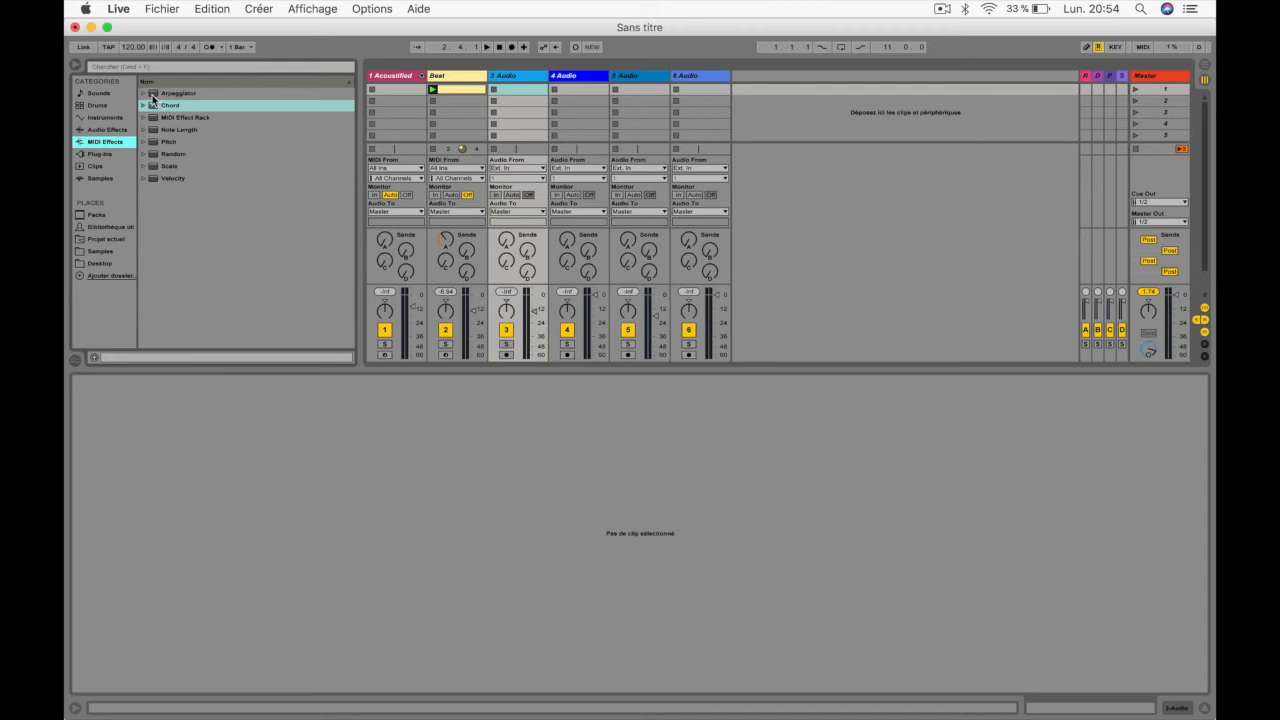
pyautogui.press('super+z')
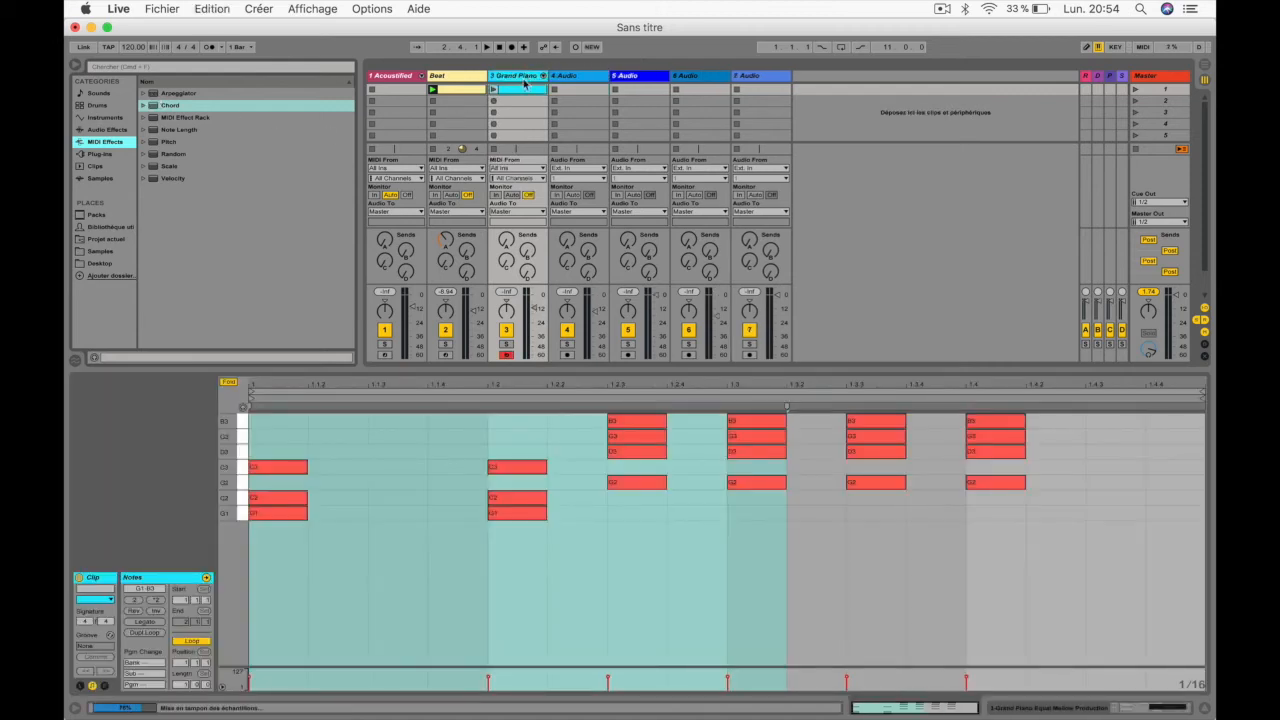
pyautogui.click(593, 531)
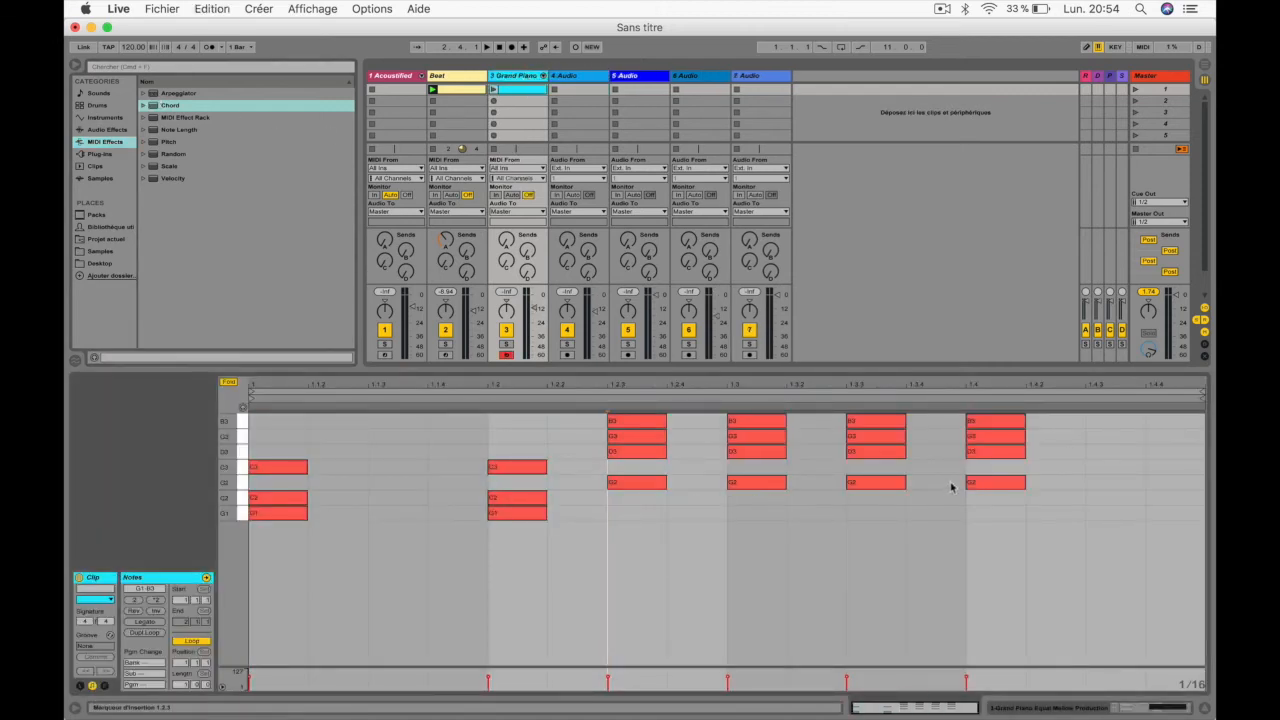
# Delete the C3 and C2 notes from the first two chords, keeping only G1
pyautogui.moveTo(560, 487); pyautogui.dragTo(514, 456)
pyautogui.keyDown('shift'); pyautogui.click(278, 467); pyautogui.keyUp('shift')
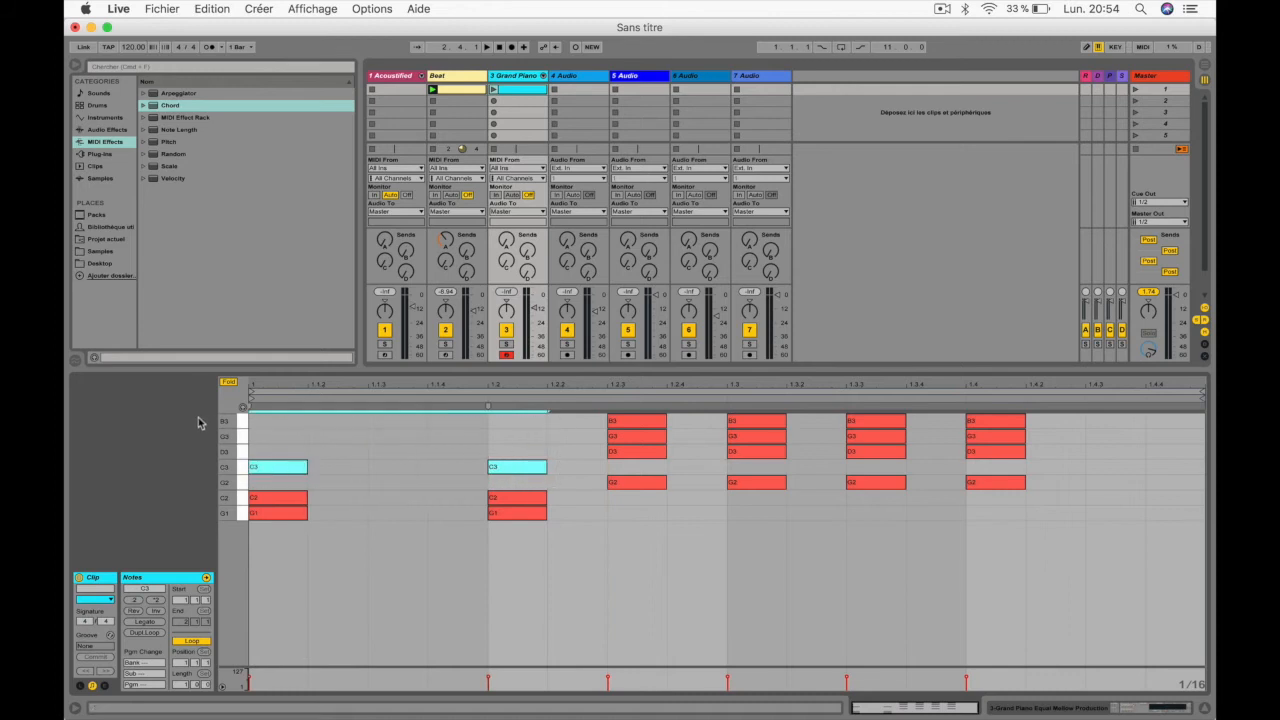
pyautogui.press('Delete')
pyautogui.click(280, 497)
pyautogui.press('Delete')
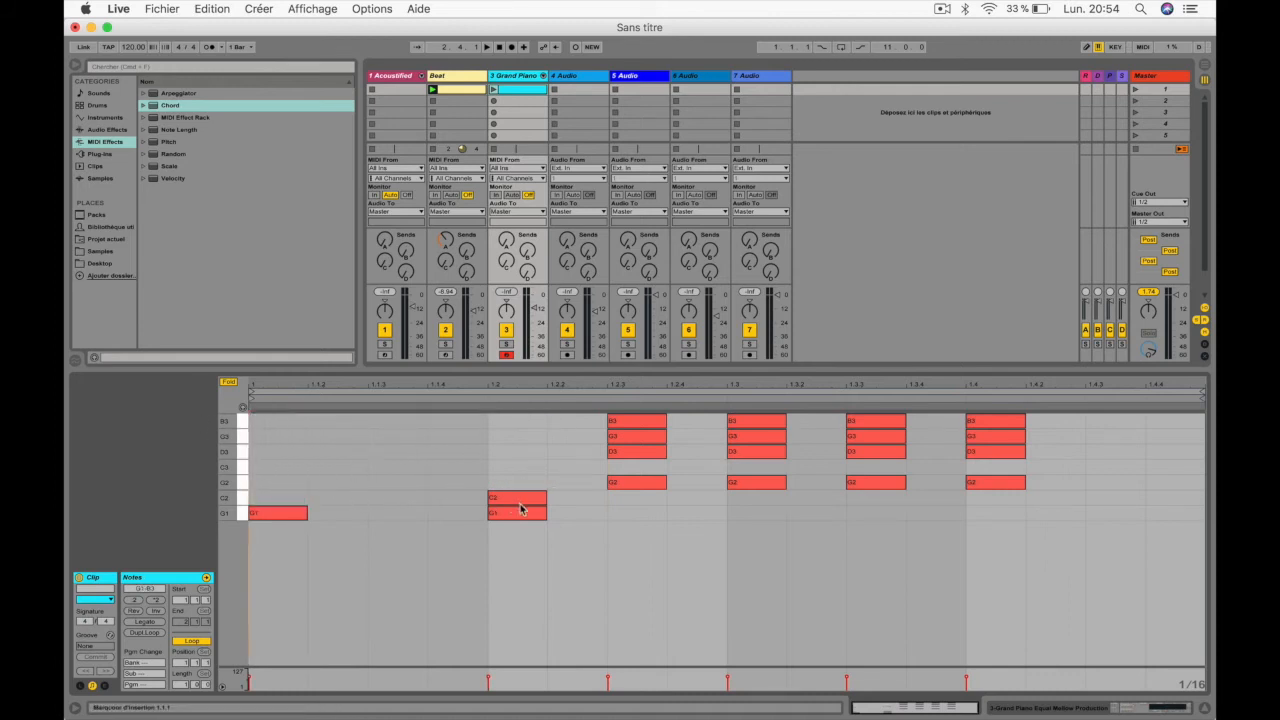
pyautogui.click(519, 498)
pyautogui.press('Delete')
# Delete the G2, B3 and G3 notes from the last four chords, keeping only D3
pyautogui.moveTo(583, 492); pyautogui.dragTo(1134, 472)
pyautogui.press('Delete')
pyautogui.moveTo(1050, 428); pyautogui.dragTo(541, 391)
pyautogui.press('Delete')
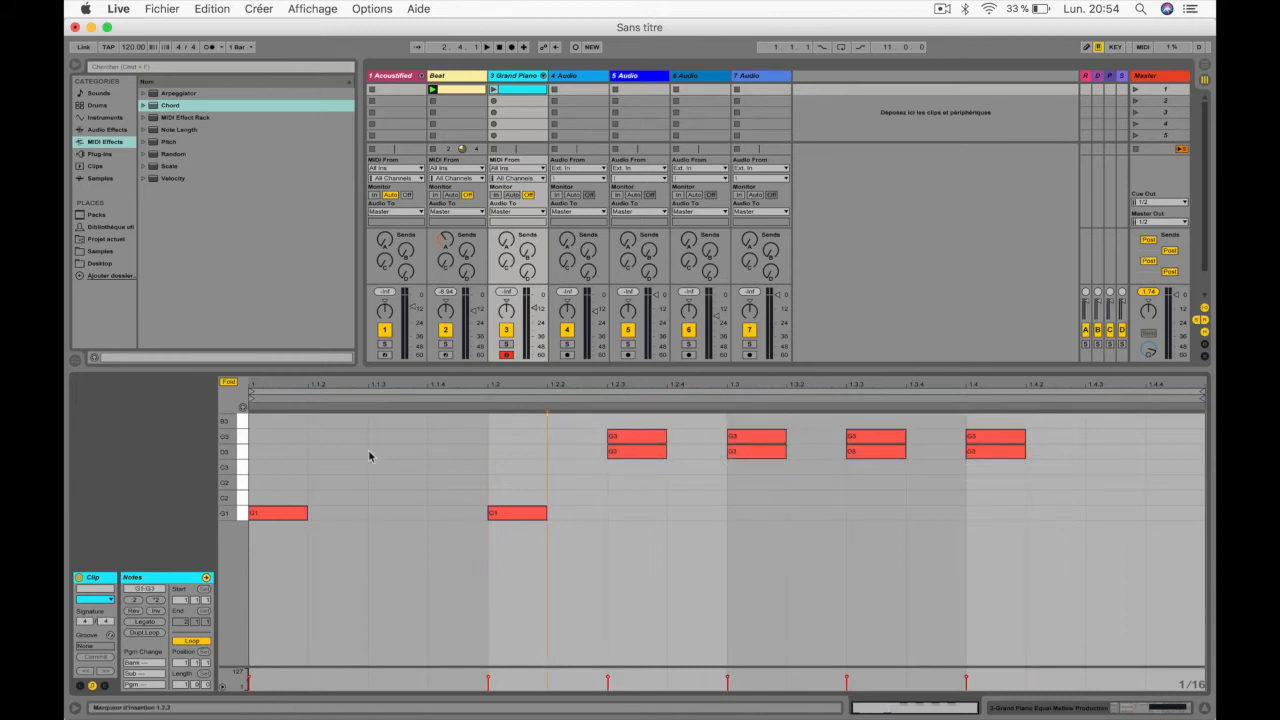
pyautogui.click(240, 441)
pyautogui.press('Delete')
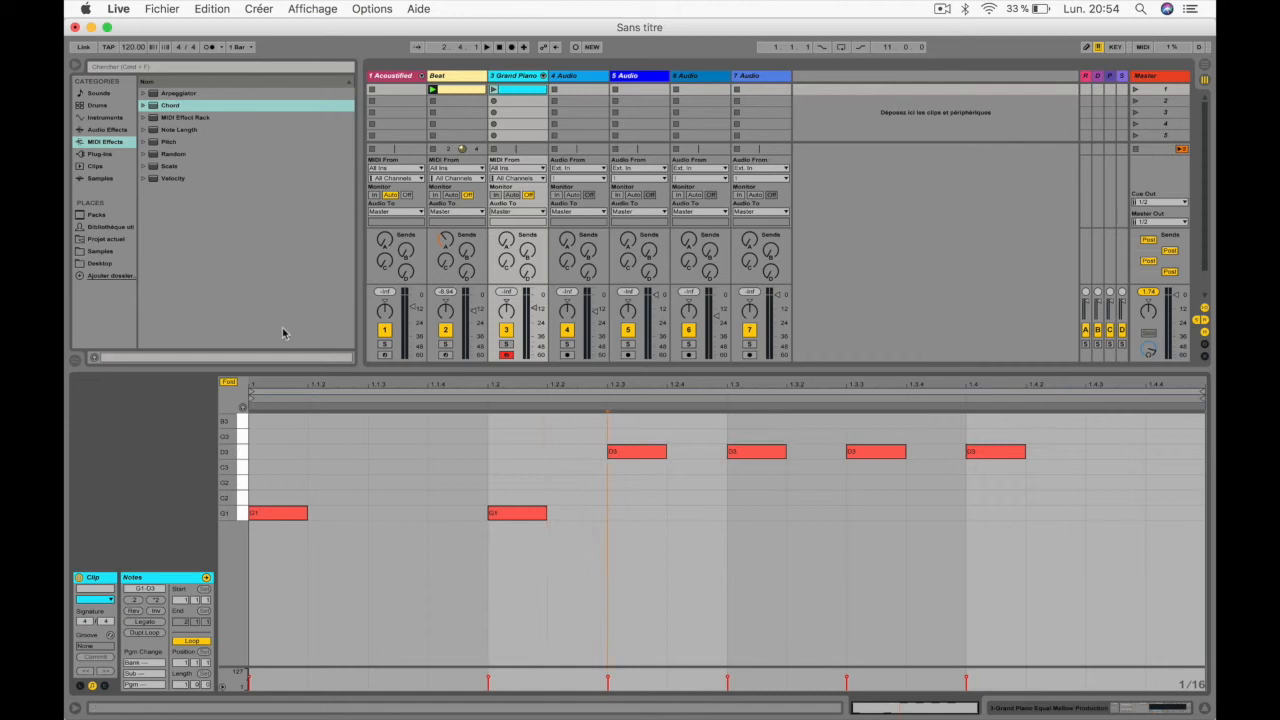
# Add an Arpeggiator after the Chord effect and, with the clip playing, set its rate to 1/128 and lengthen its gate
pyautogui.doubleClick(180, 93)
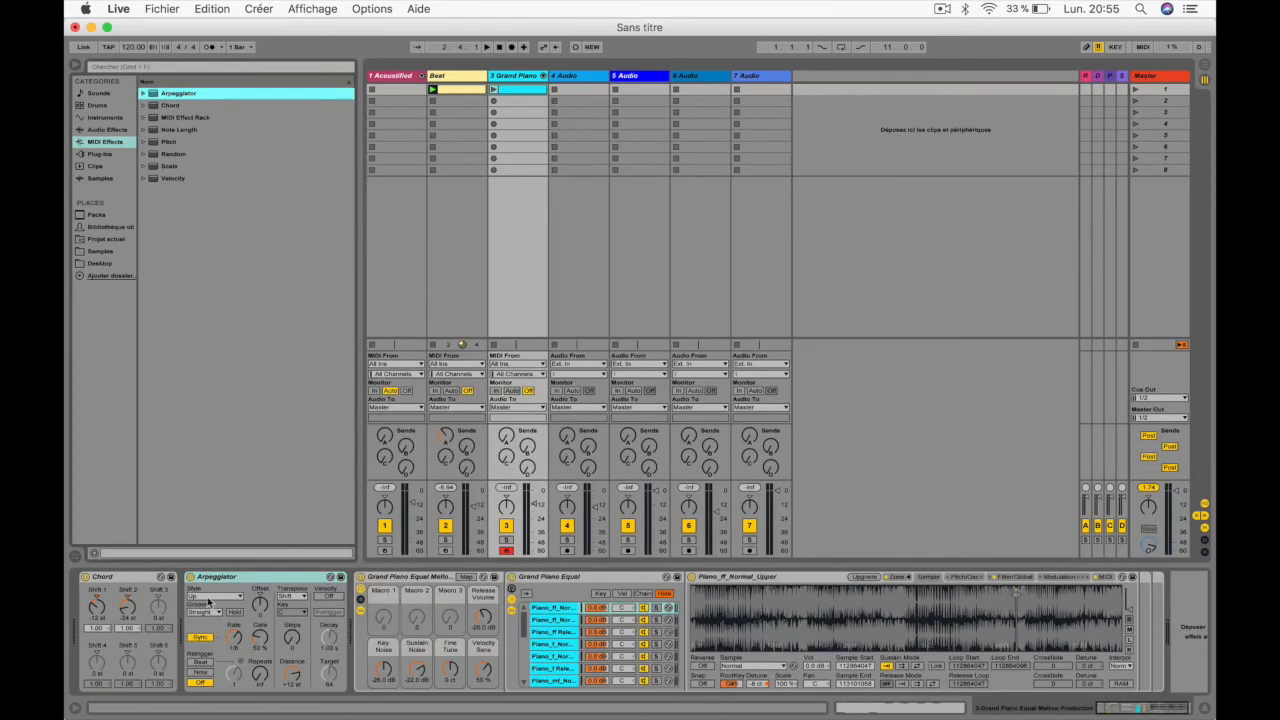
pyautogui.press('space')
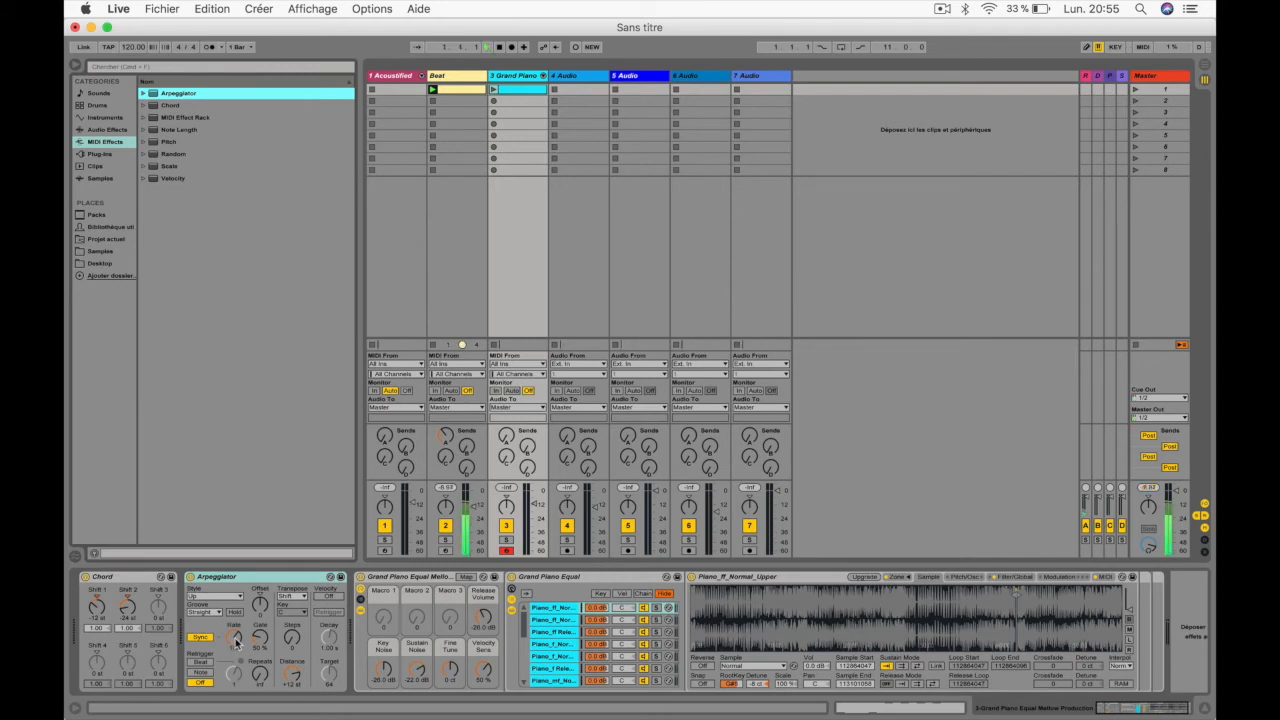
pyautogui.click(493, 89)
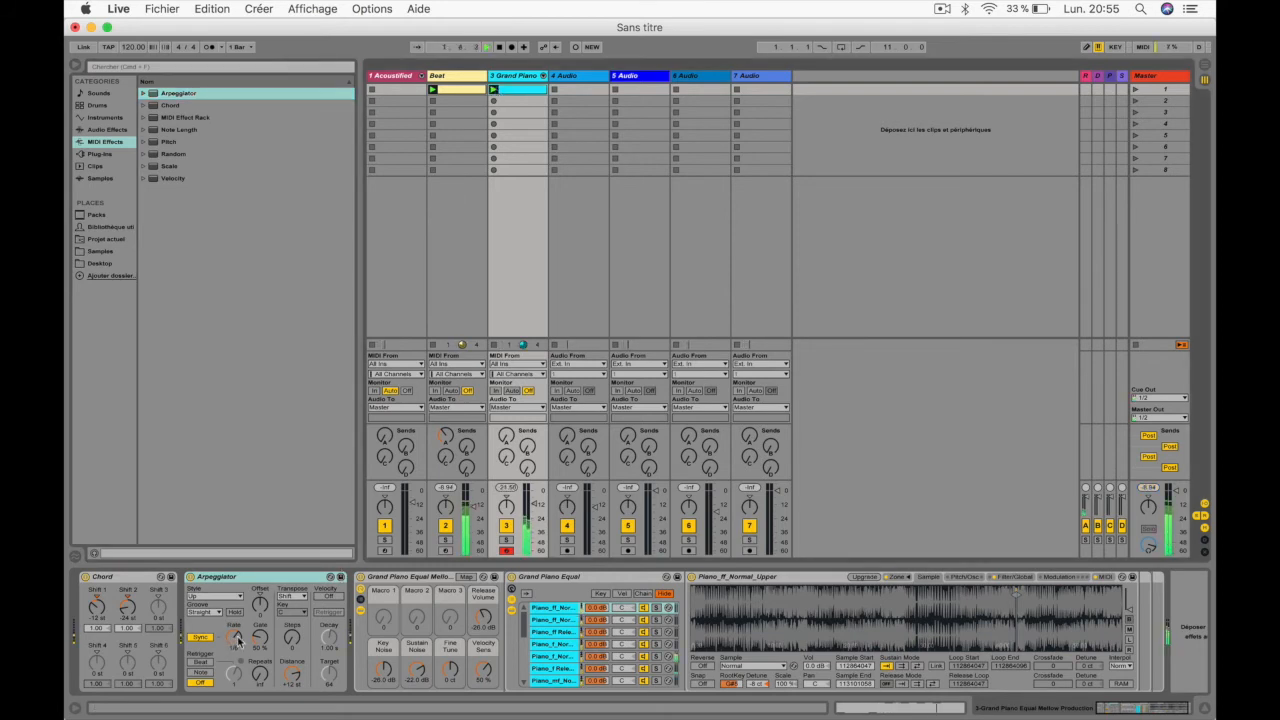
pyautogui.moveTo(238, 637); pyautogui.dragTo(238, 645)
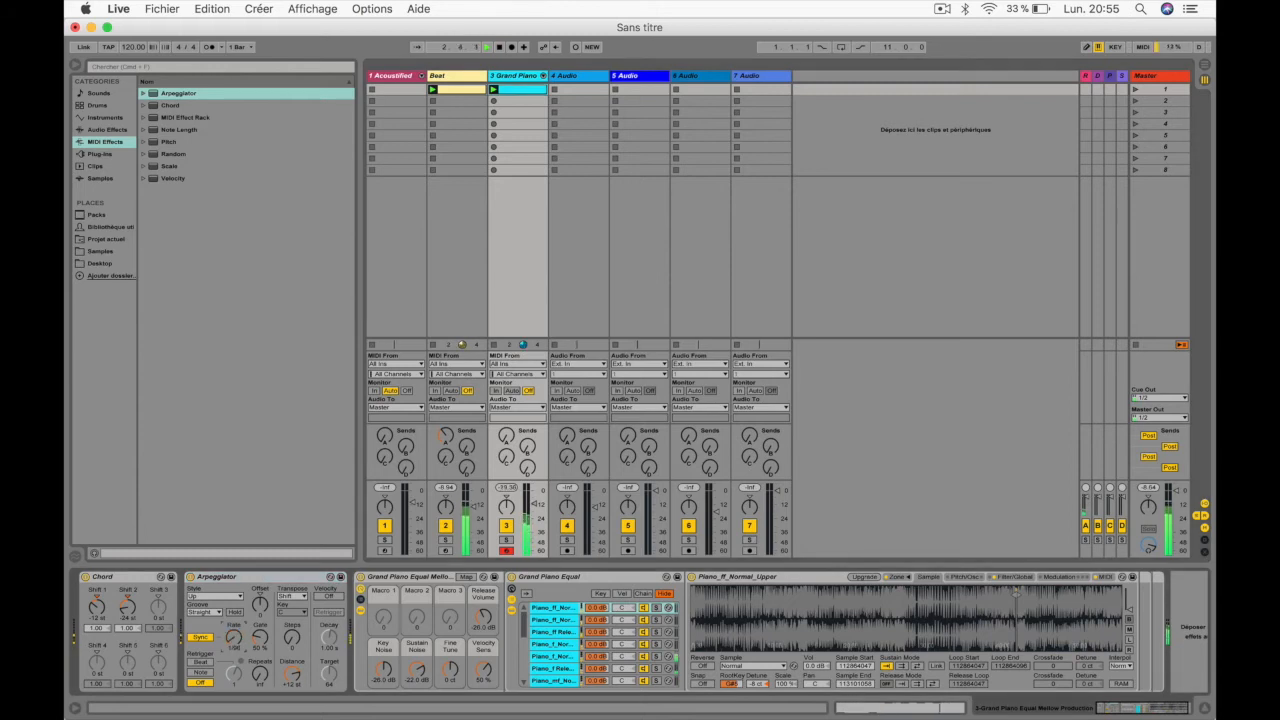
pyautogui.click(260, 638)
# Remove the Arpeggiator from the Grand Piano track and return to the MIDI effects list
pyautogui.click(261, 577)
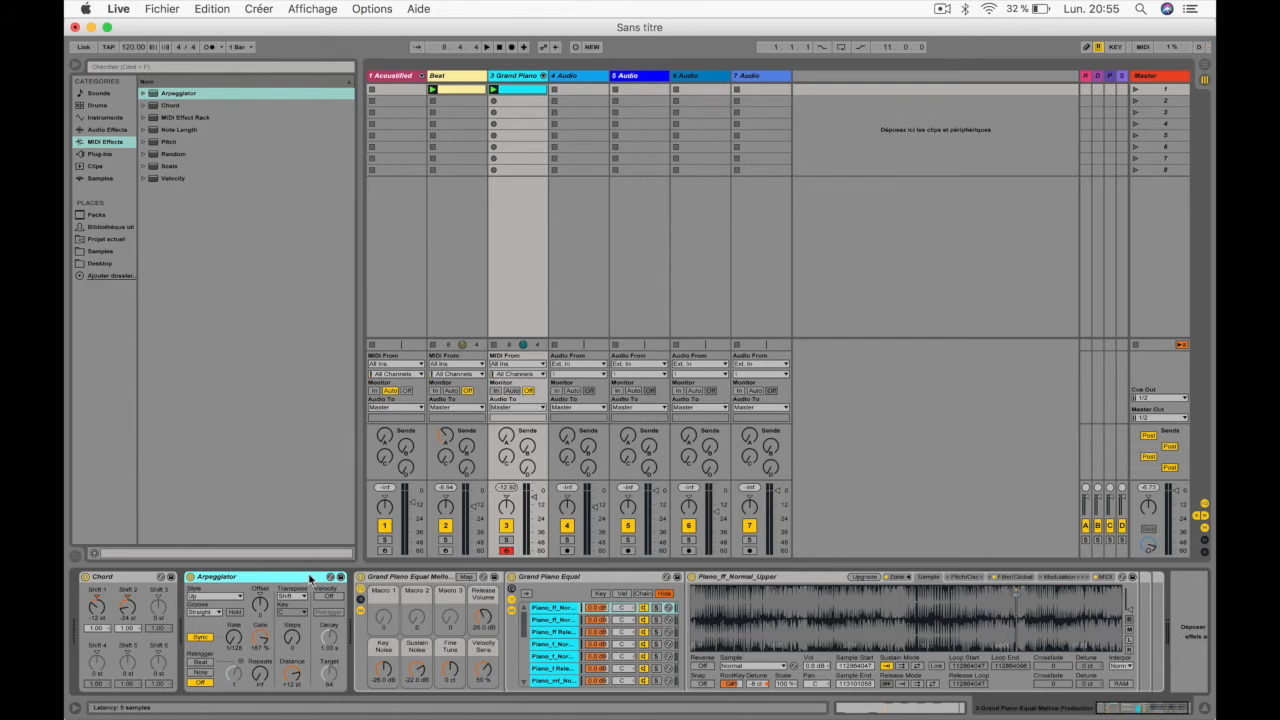
pyautogui.press('Delete')
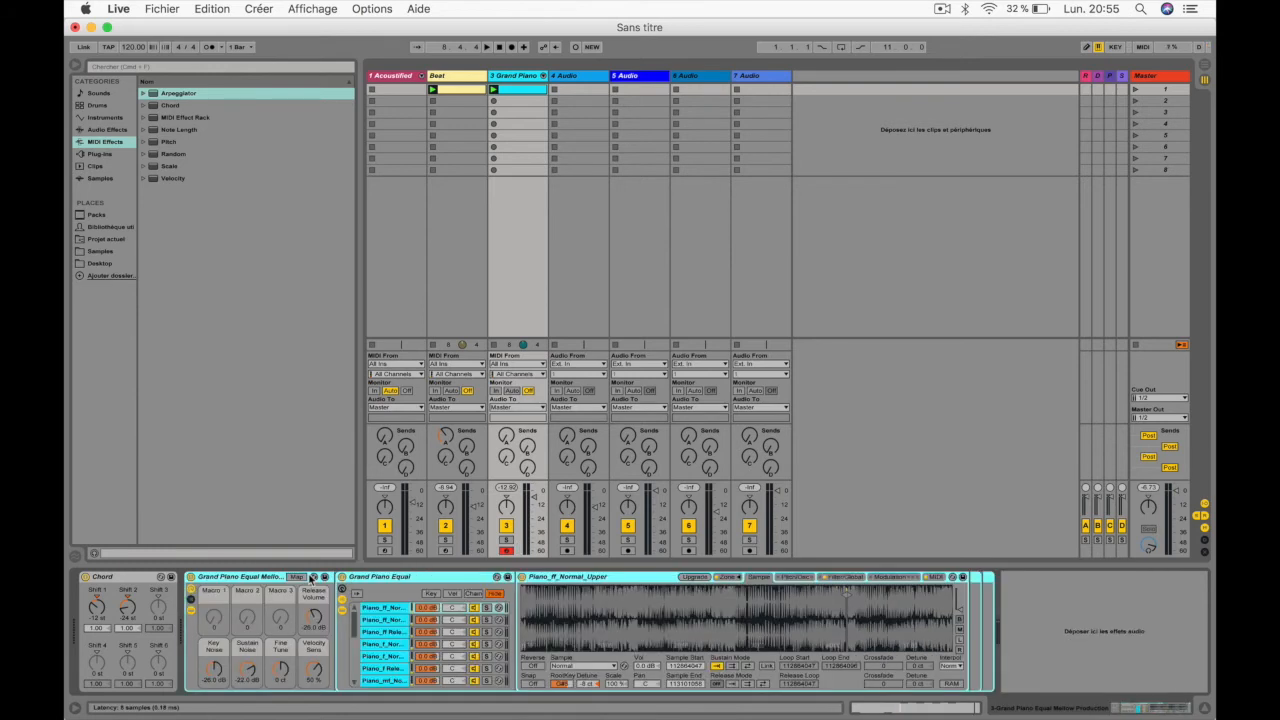
pyautogui.click(104, 146)
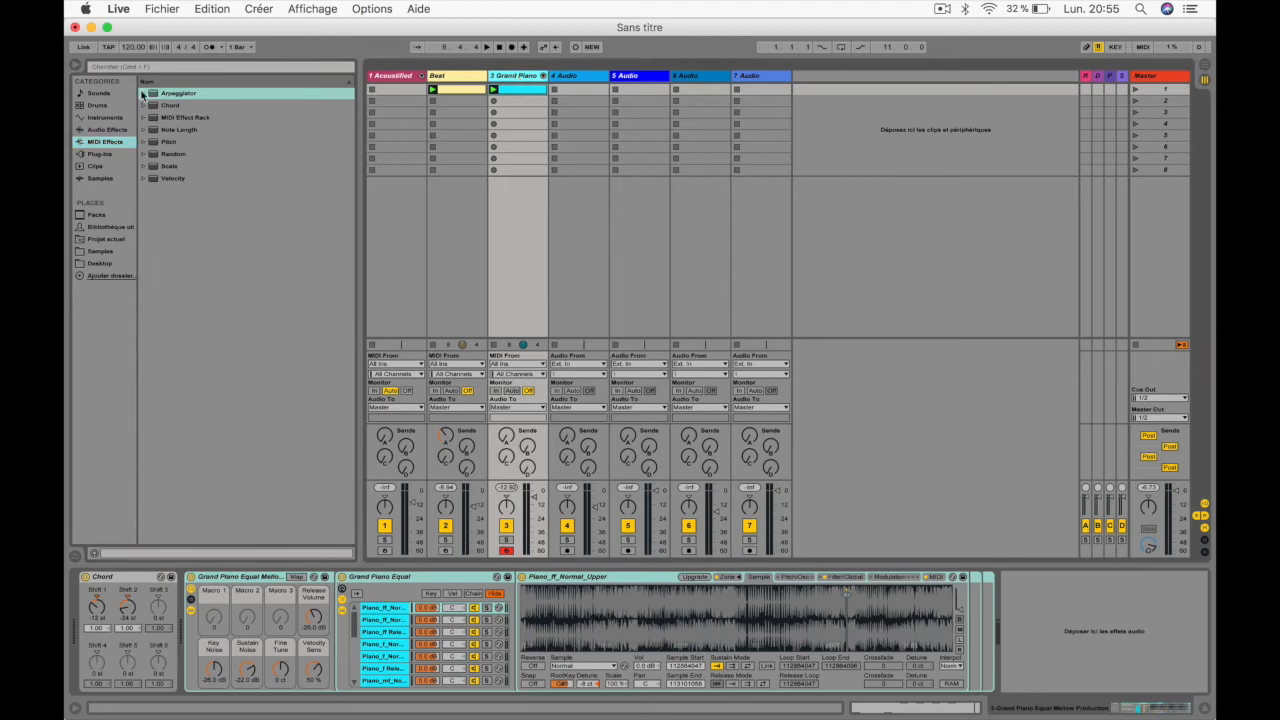
# Select the empty 4 Audio track next to the Grand Piano track
pyautogui.click(524, 78)
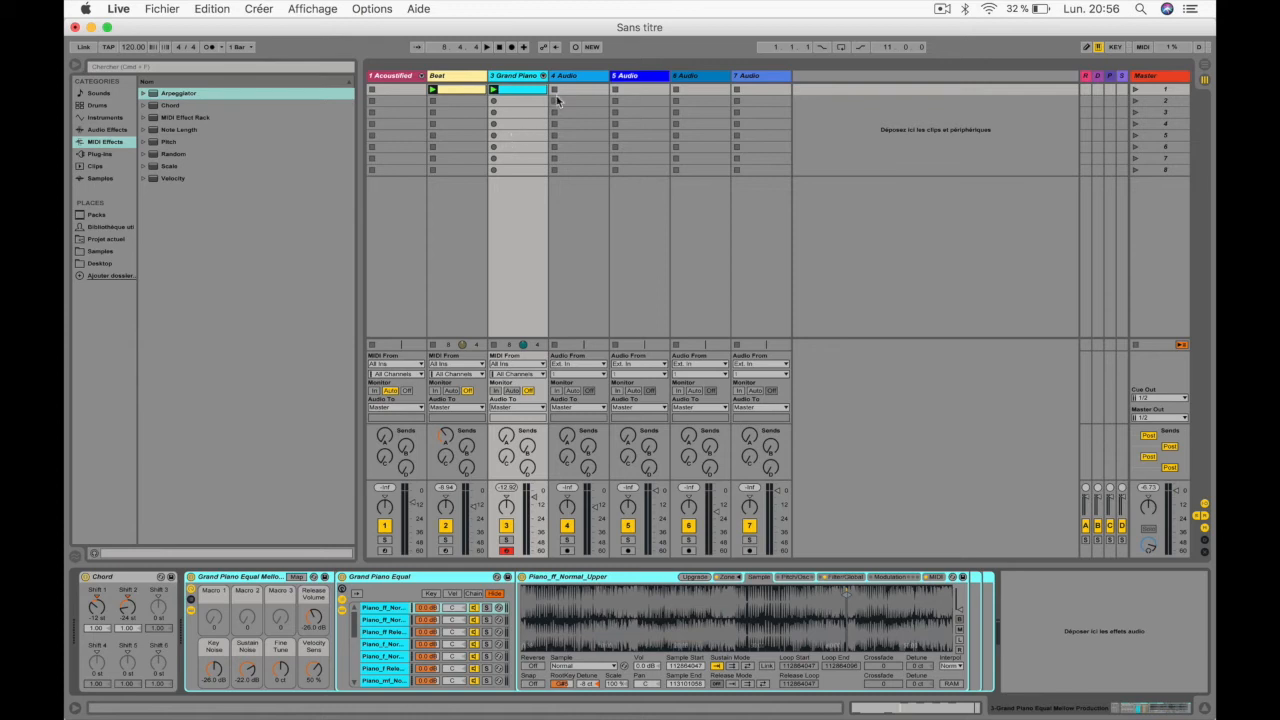
pyautogui.click(584, 76)
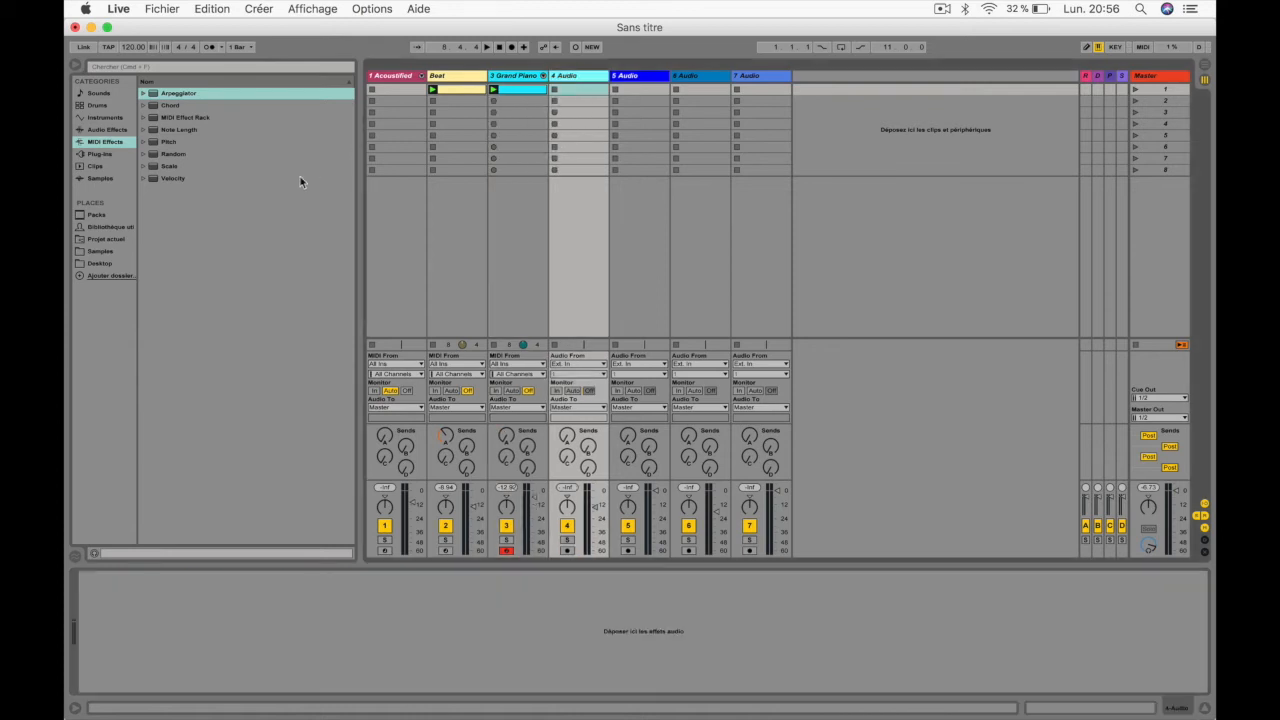
# Add an Auto Filter to the Grand Piano track and, during playback, lower its cutoff to about 3.5 kHz while raising the resonance
pyautogui.click(107, 131)
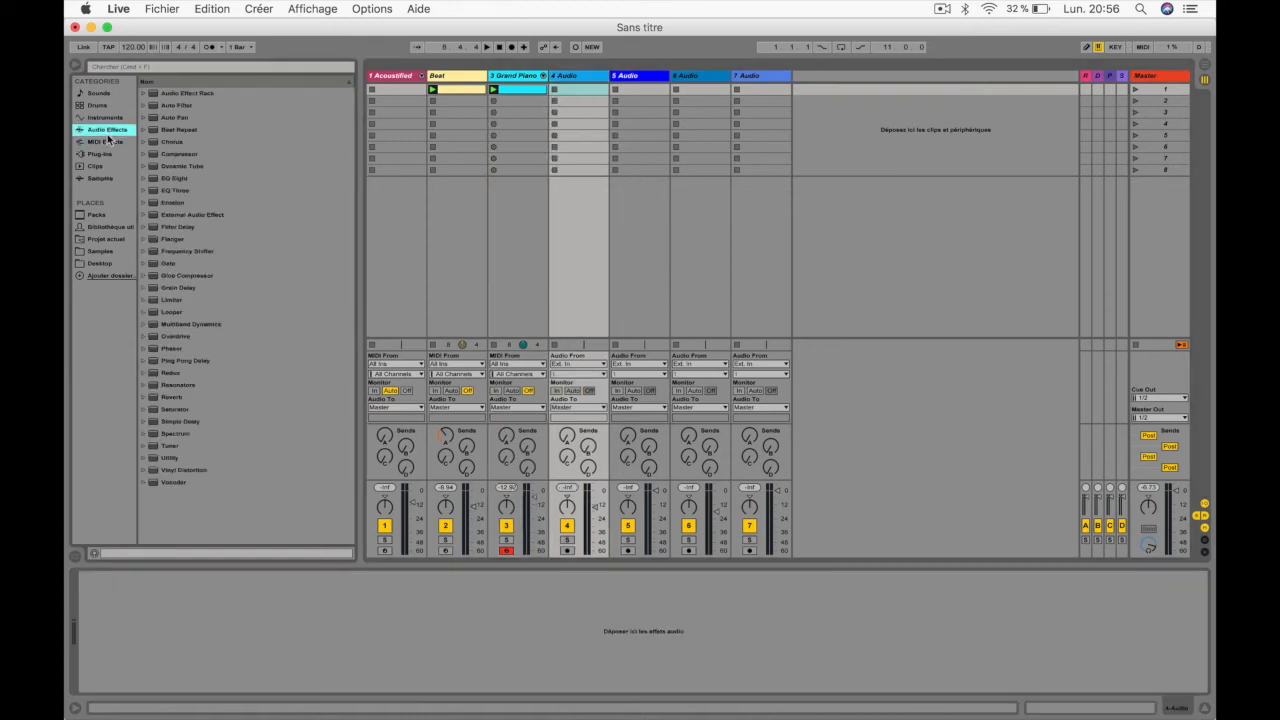
pyautogui.click(184, 108)
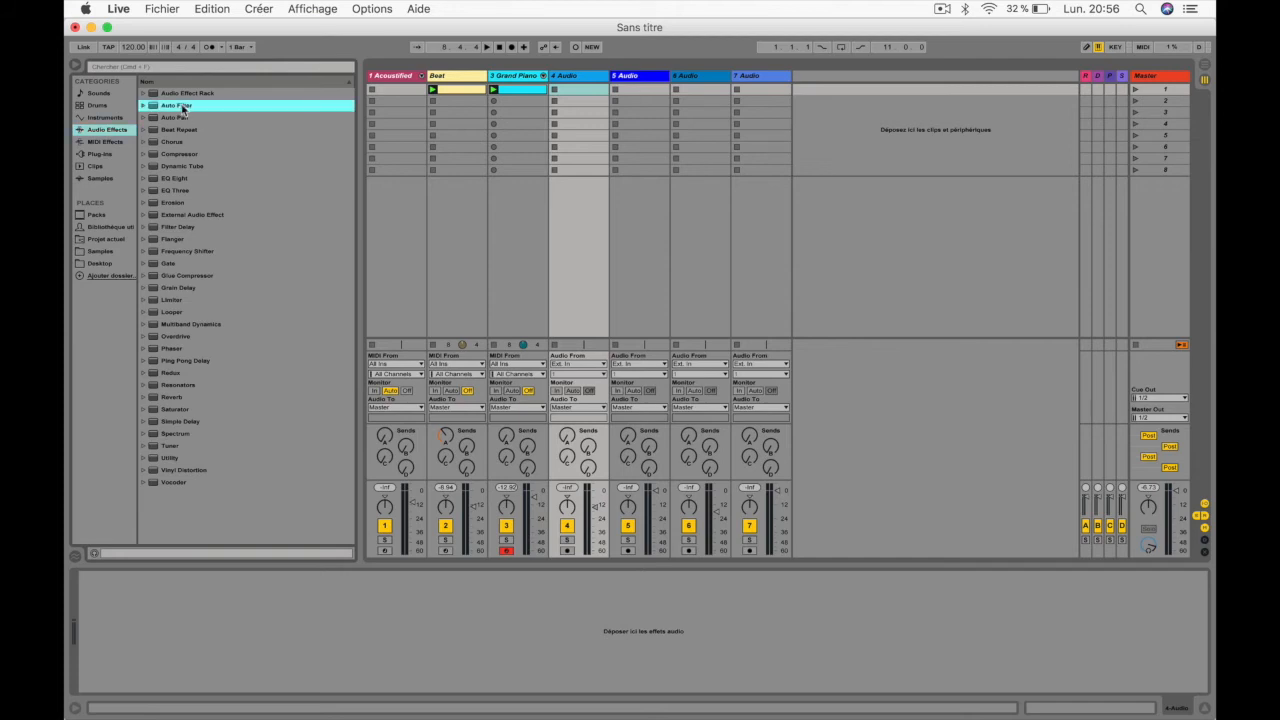
pyautogui.moveTo(184, 108); pyautogui.dragTo(519, 90)
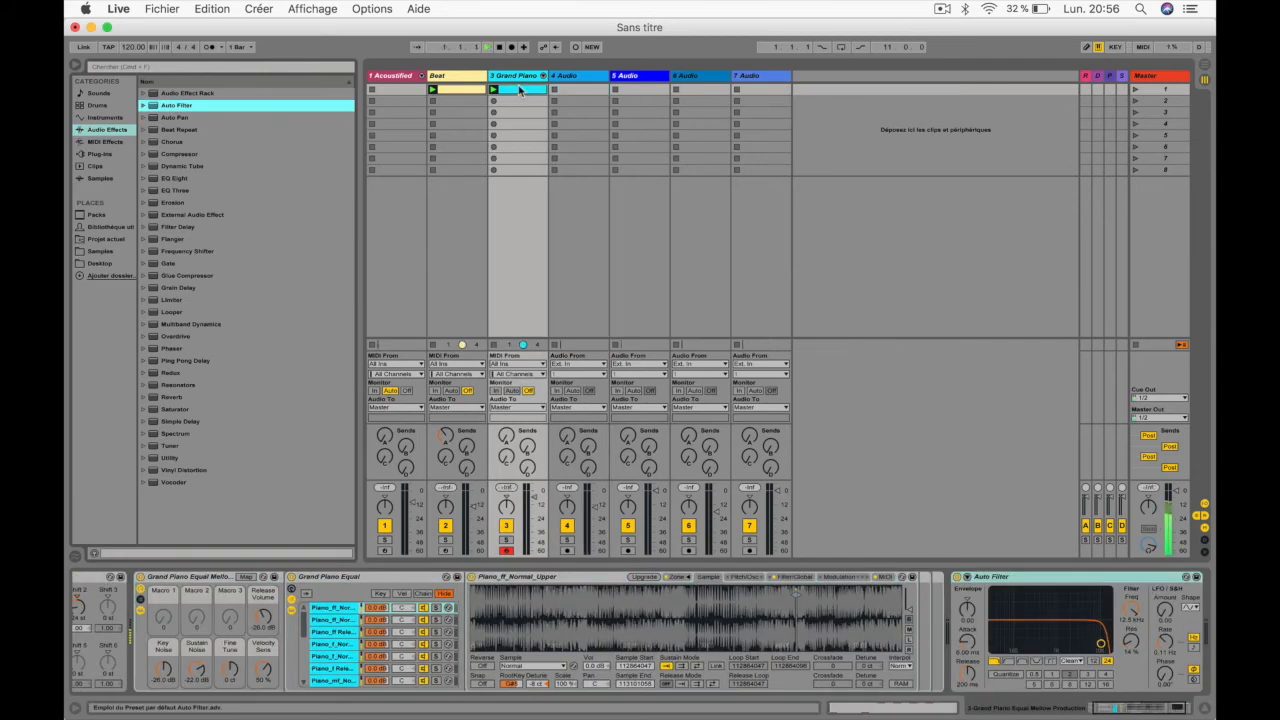
pyautogui.moveTo(1098, 638); pyautogui.dragTo(1078, 608)
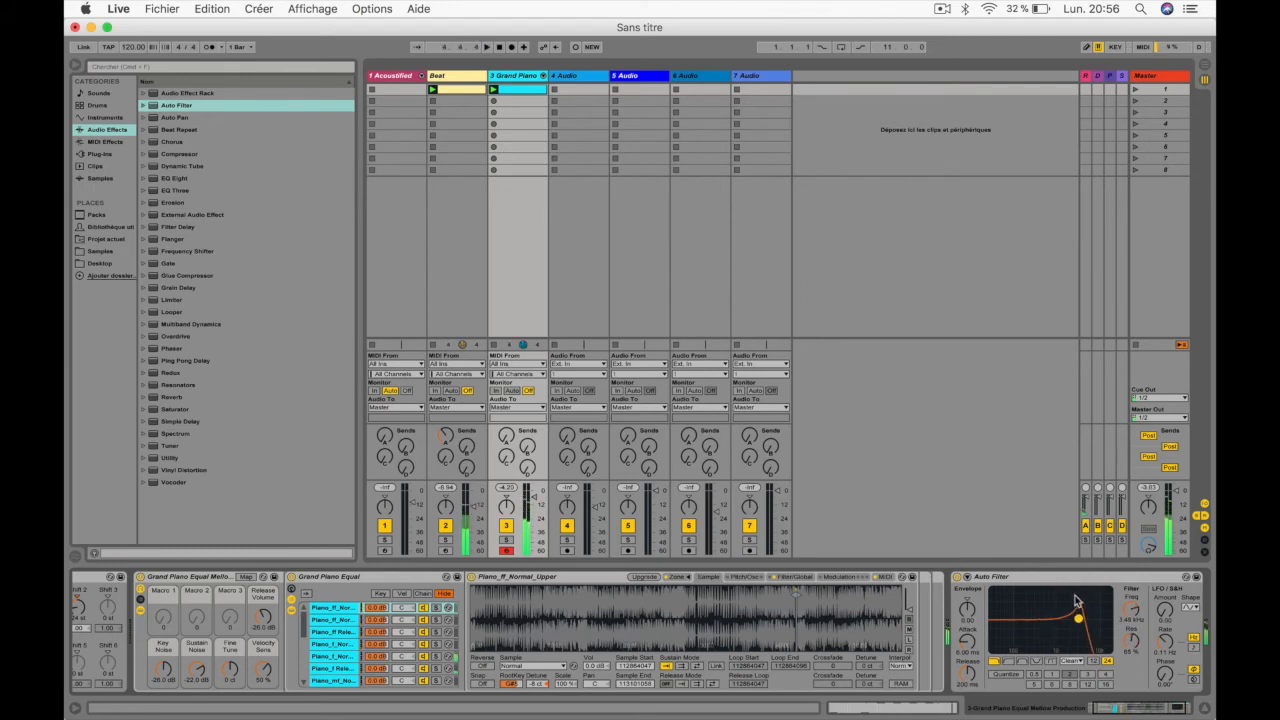
# Replace the Auto Filter with an EQ Eight and shape bands 2 and 3 into two boosted peaks during playback
pyautogui.click(1072, 578)
pyautogui.press('Delete')
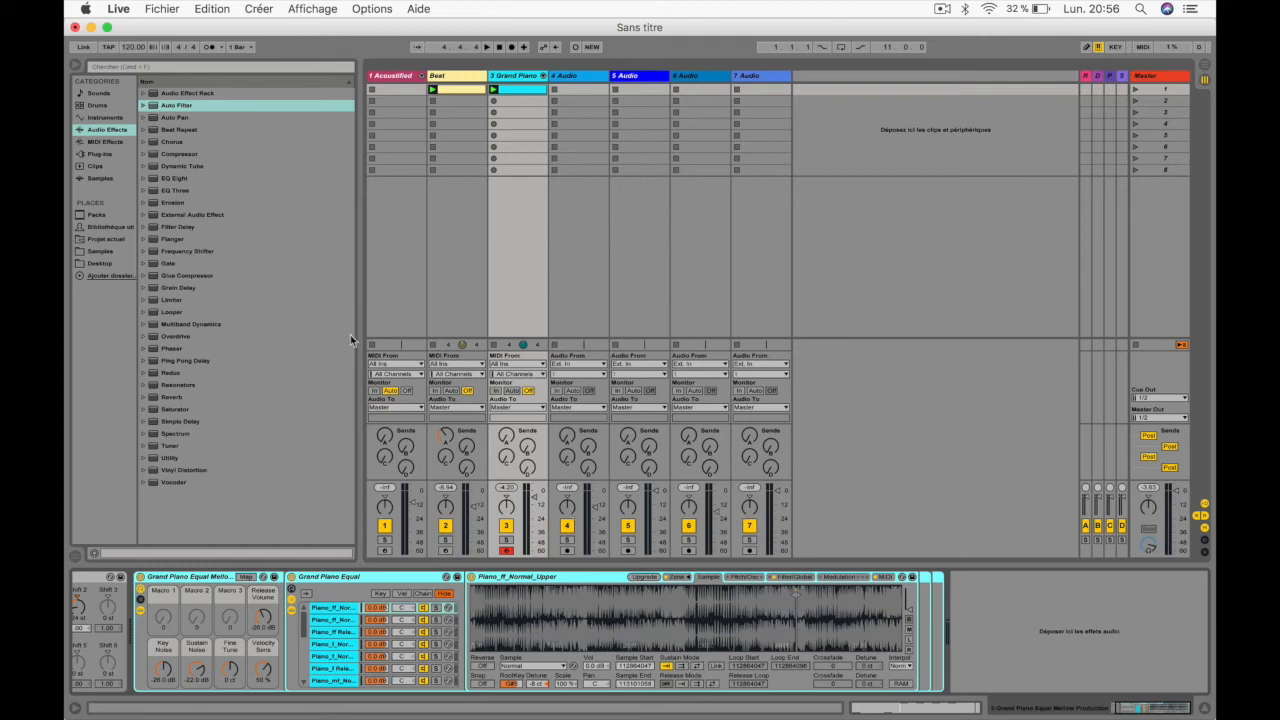
pyautogui.doubleClick(186, 179)
pyautogui.press('space')
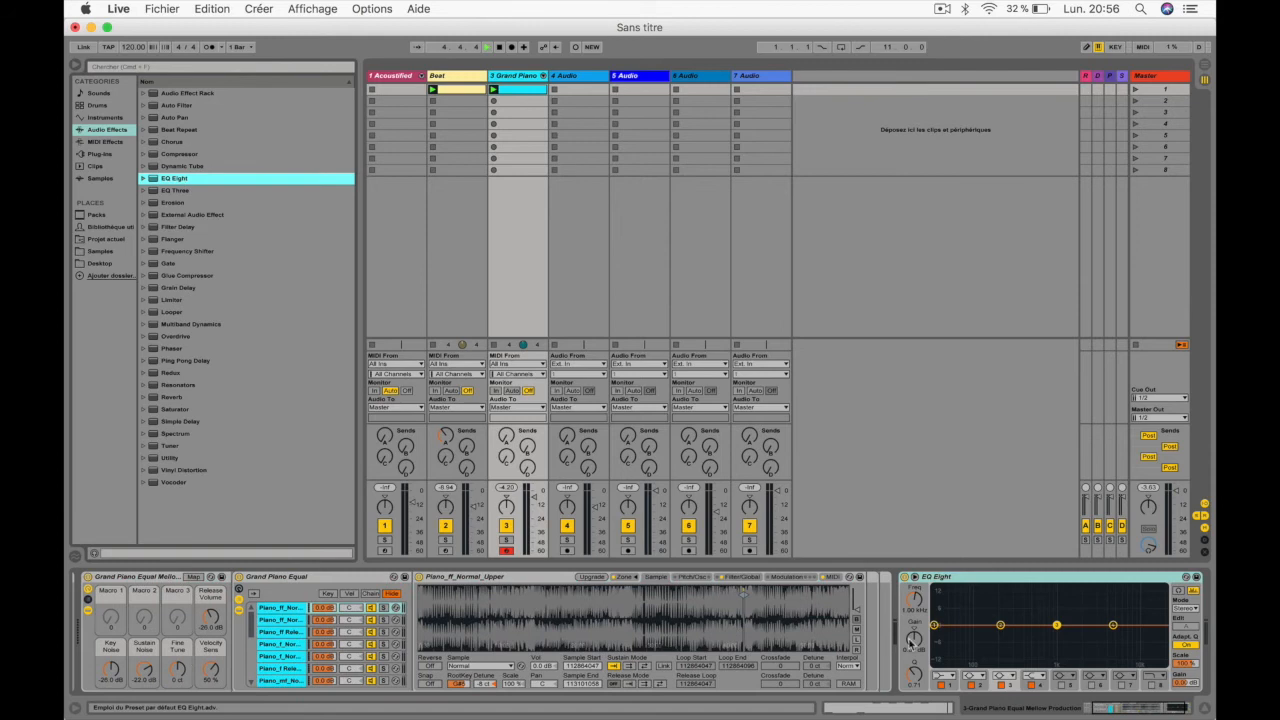
pyautogui.moveTo(1000, 625); pyautogui.dragTo(1001, 587)
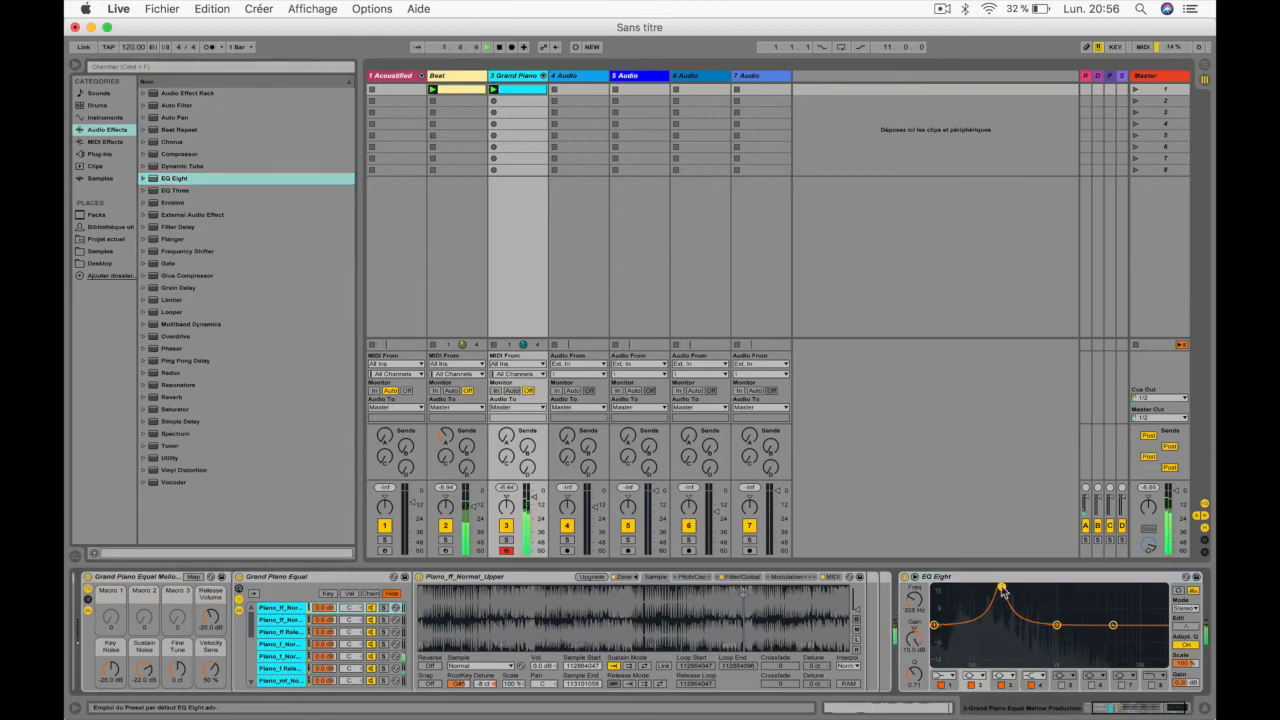
pyautogui.moveTo(1057, 625); pyautogui.dragTo(1006, 656)
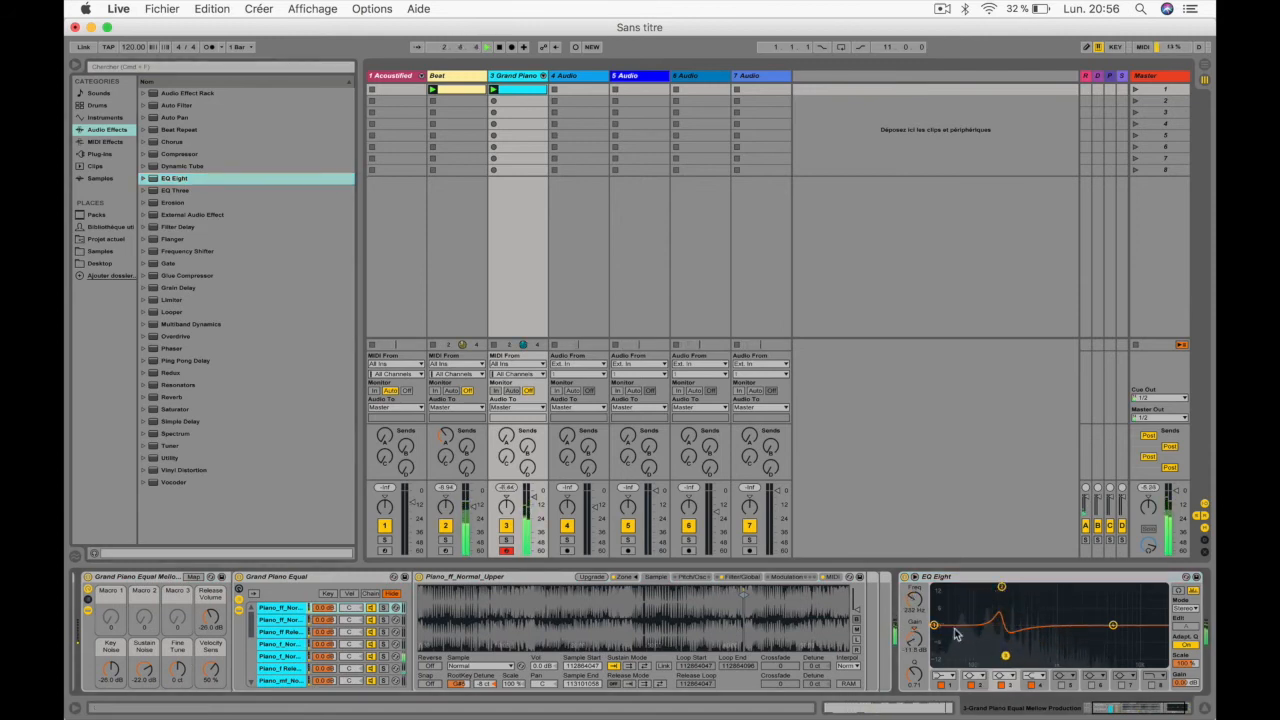
pyautogui.moveTo(1005, 656); pyautogui.dragTo(1073, 595)
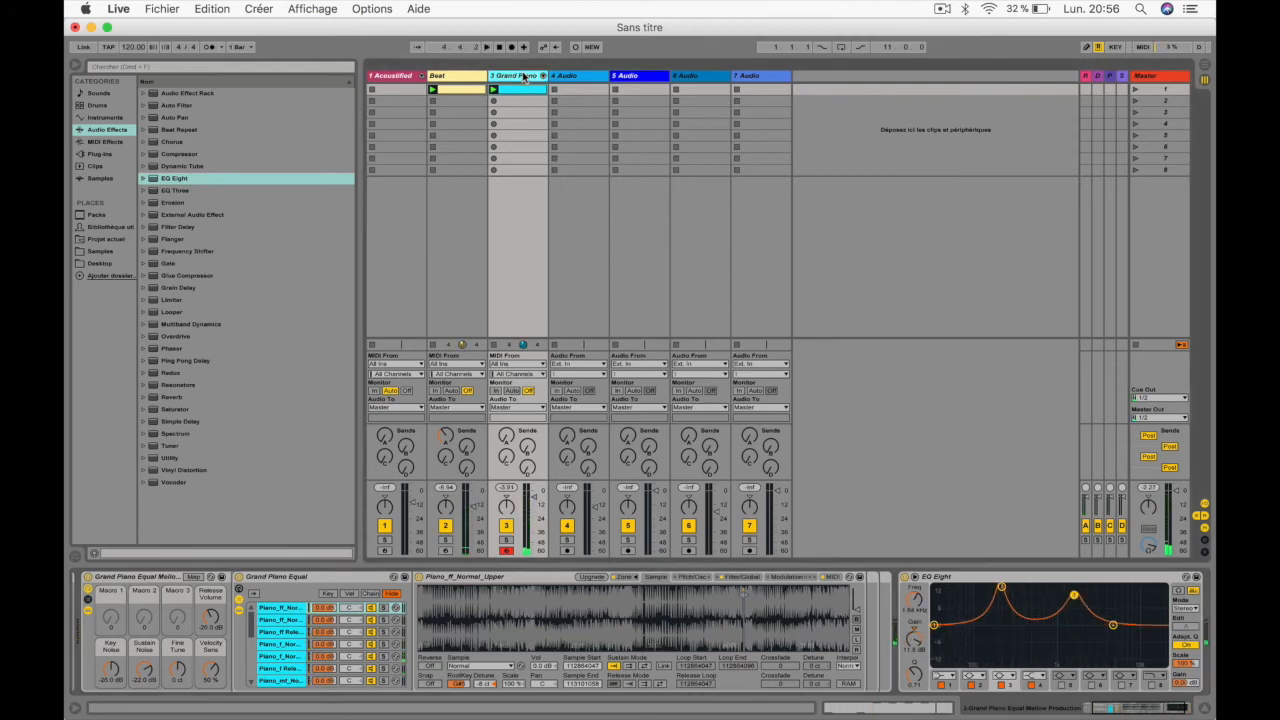
# Delete the Grand Piano track and load the Operator instrument onto a new track after the last audio track
pyautogui.press('Delete')
pyautogui.click(100, 118)
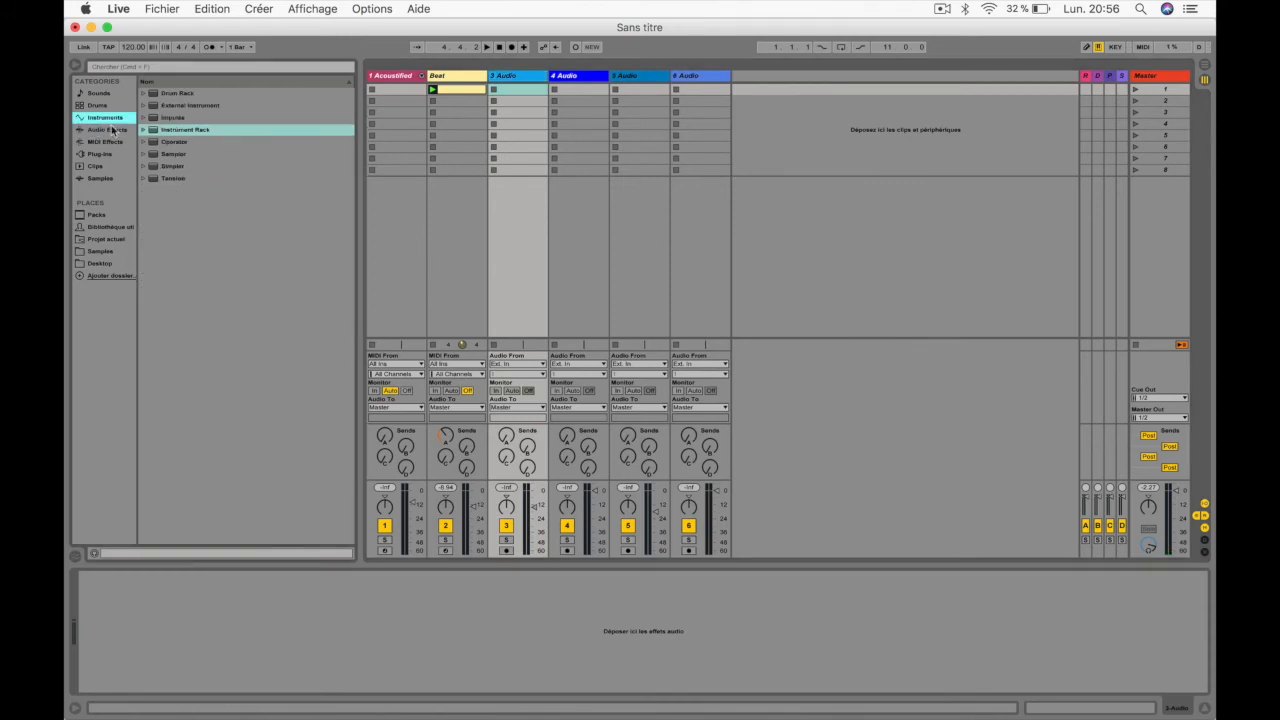
pyautogui.click(178, 142)
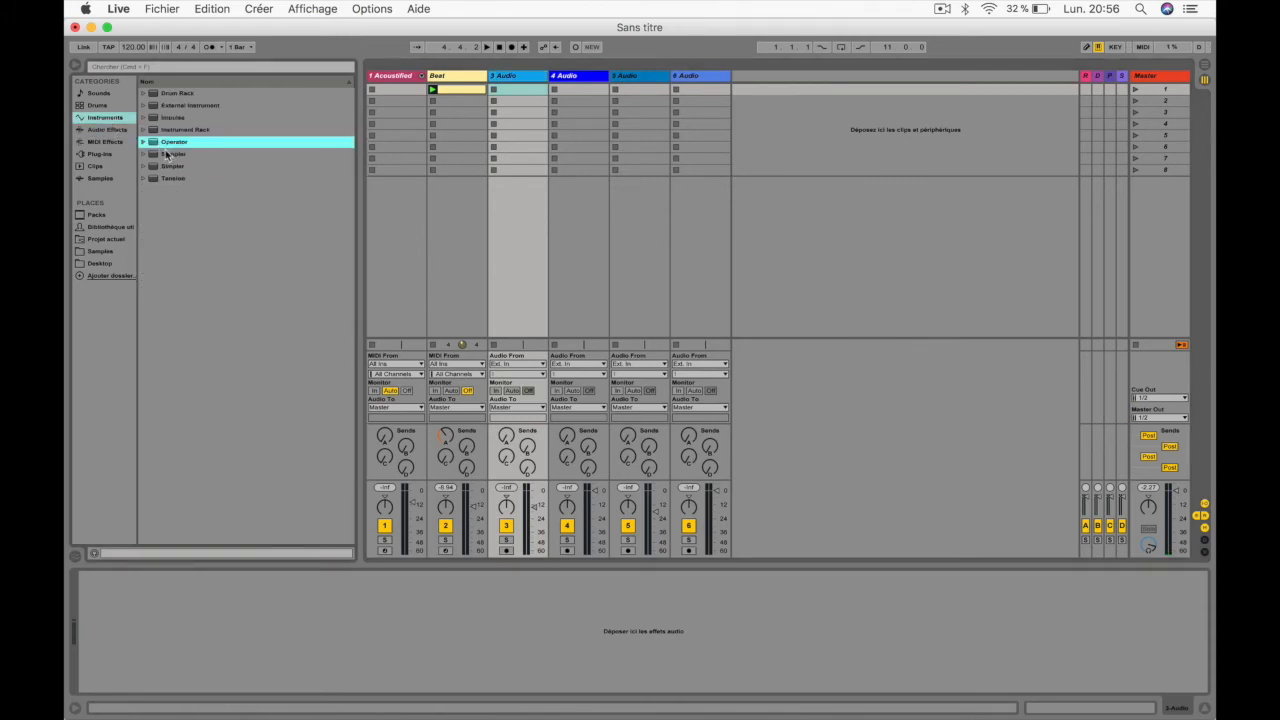
pyautogui.click(155, 167)
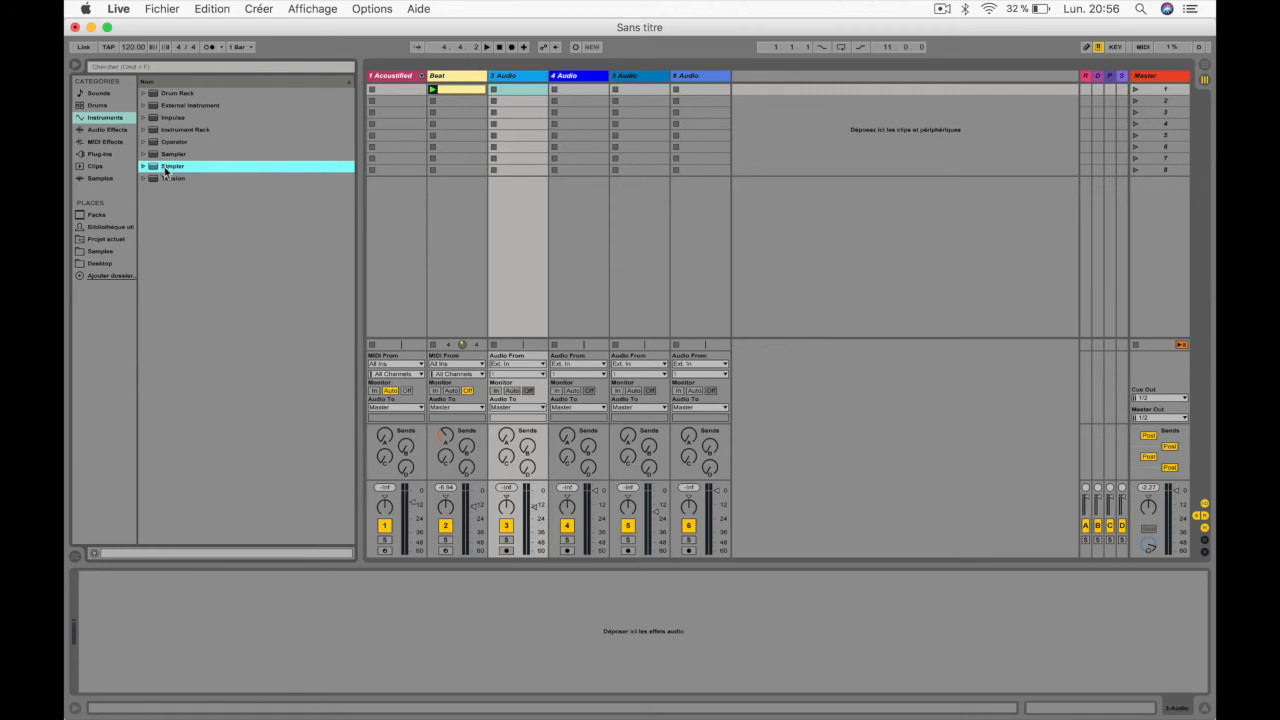
pyautogui.moveTo(172, 143); pyautogui.dragTo(818, 130)
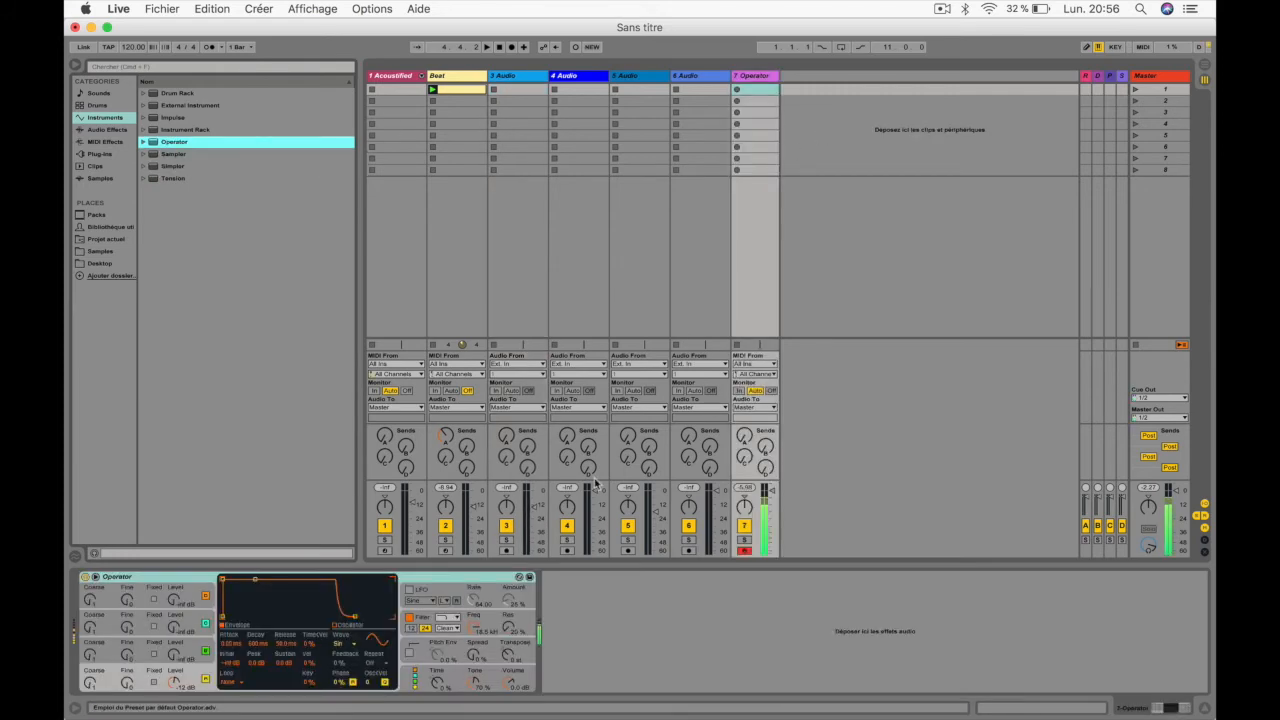
# Raise the Fine tuning of Operator's top oscillator, reshape its envelope with lower sustain and a longer attack, and try the LFO
pyautogui.moveTo(127, 598); pyautogui.dragTo(127, 580)
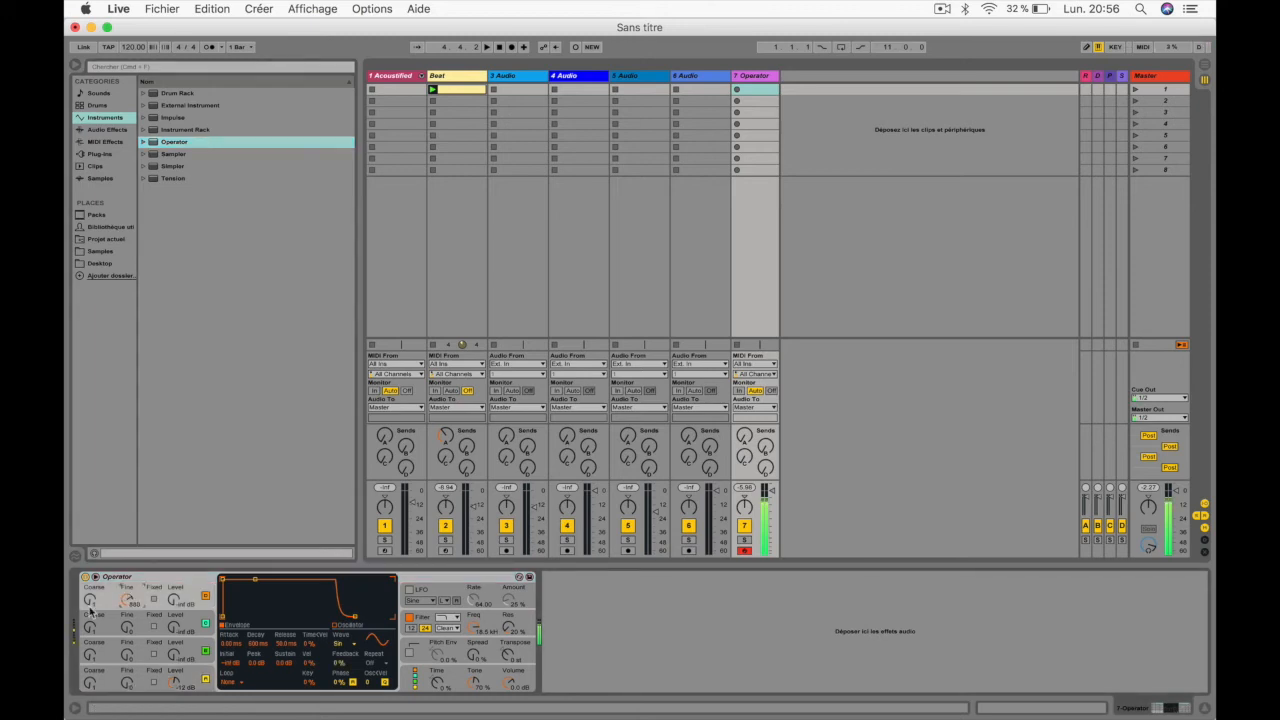
pyautogui.moveTo(255, 579)
pyautogui.mouseDown()
pyautogui.moveTo(259, 617)
pyautogui.moveTo(274, 598)
pyautogui.moveTo(264, 602)
pyautogui.mouseUp()
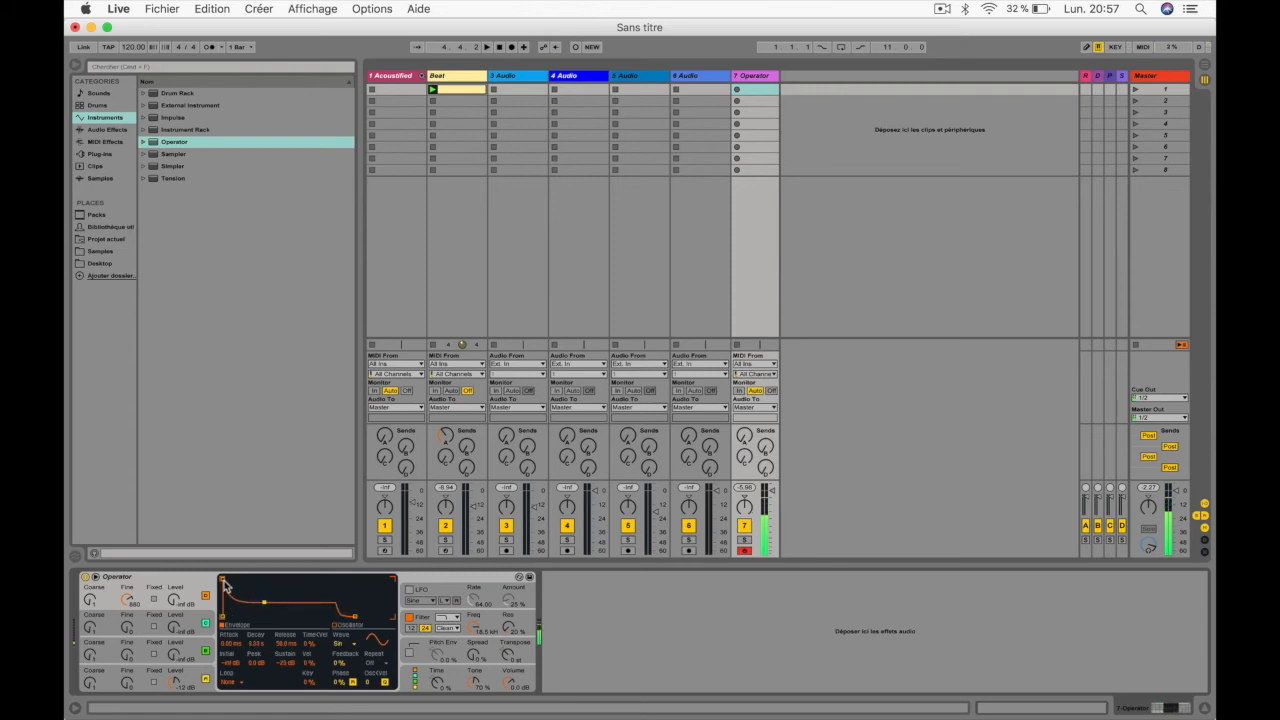
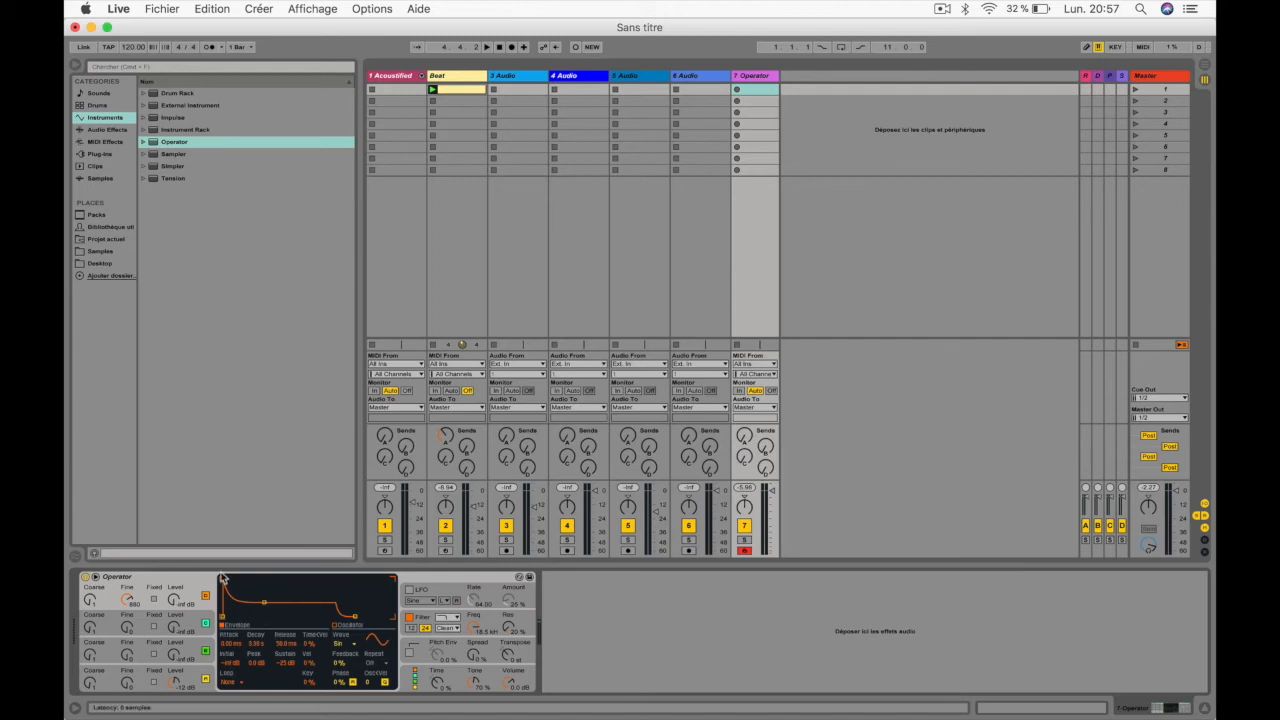
pyautogui.moveTo(224, 582); pyautogui.dragTo(271, 582)
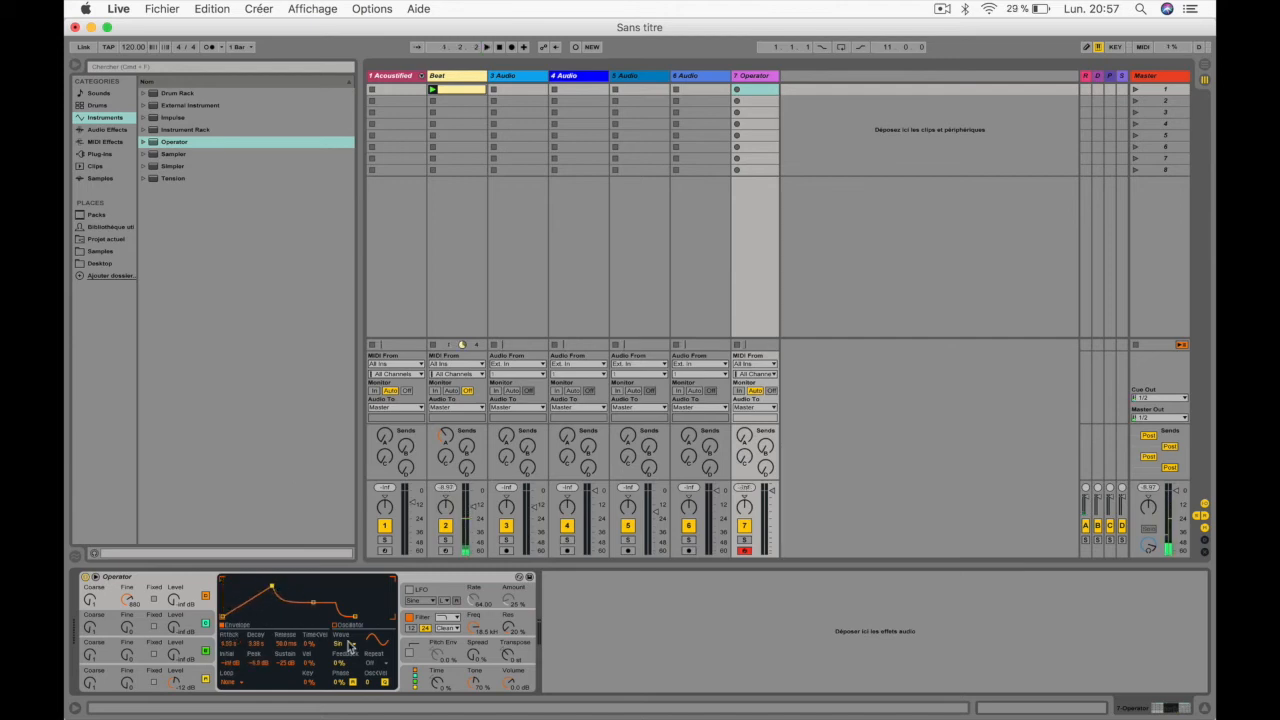
pyautogui.click(410, 596)
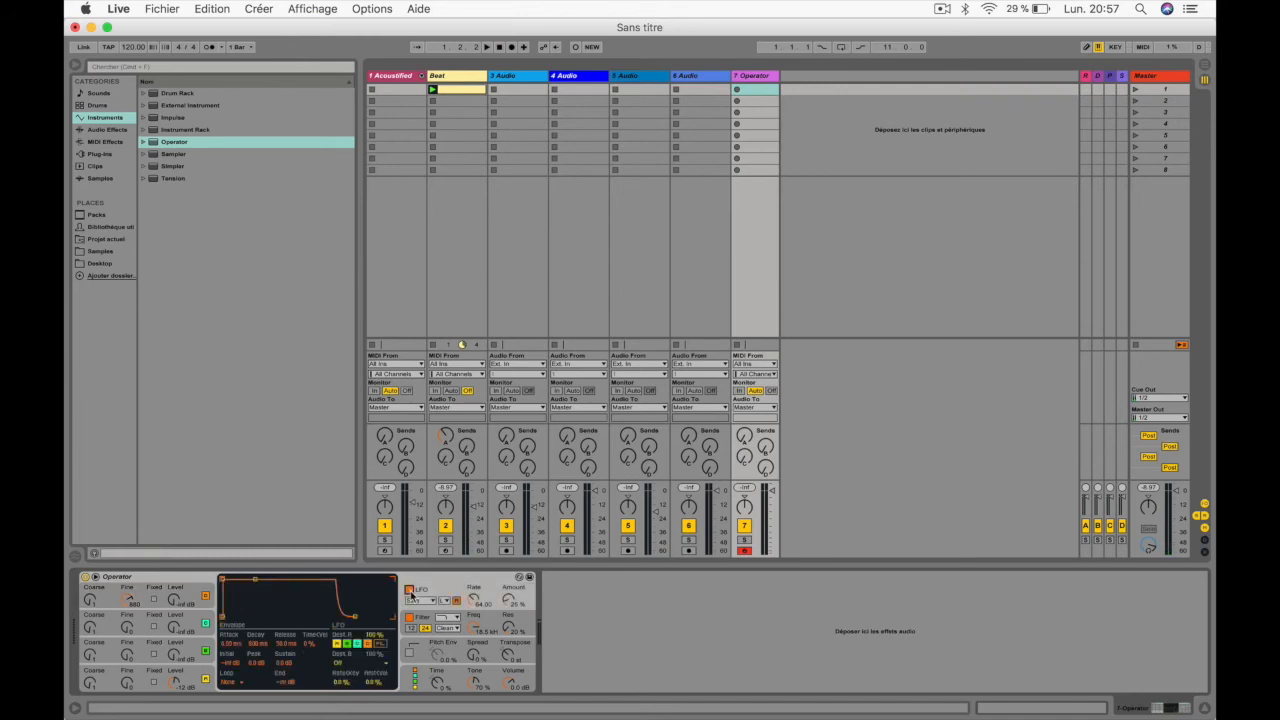
pyautogui.click(409, 590)
# Load Simpler onto a new track, insert the sample JAHLIL BEATS' FX (1).wav into it, and play a note
pyautogui.click(175, 167)
pyautogui.moveTo(168, 170); pyautogui.dragTo(857, 143)
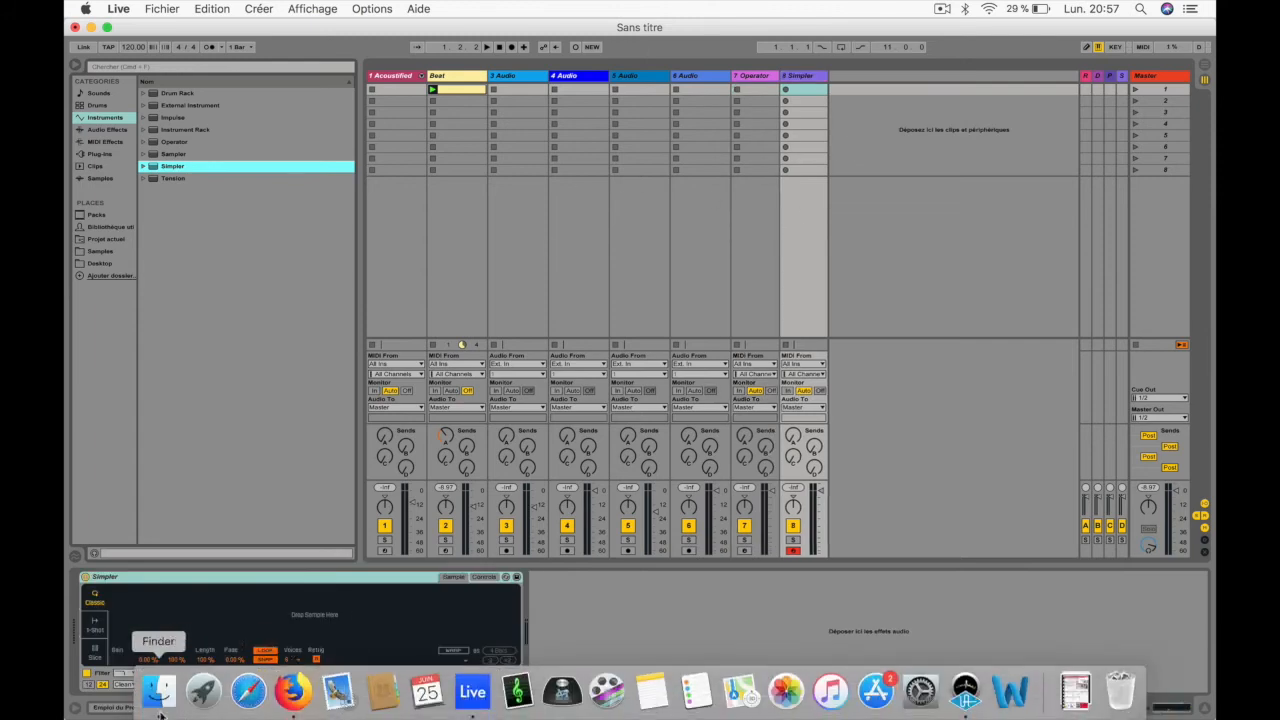
pyautogui.click(100, 252)
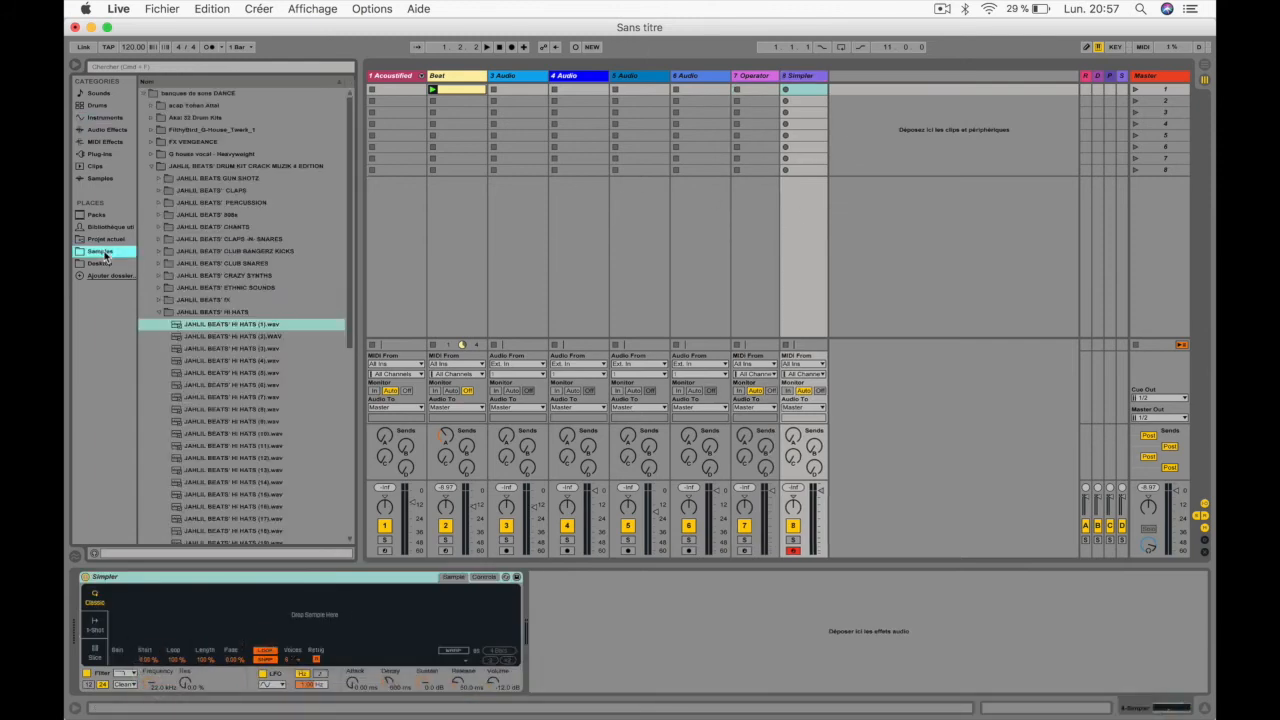
pyautogui.click(158, 299)
pyautogui.click(221, 312)
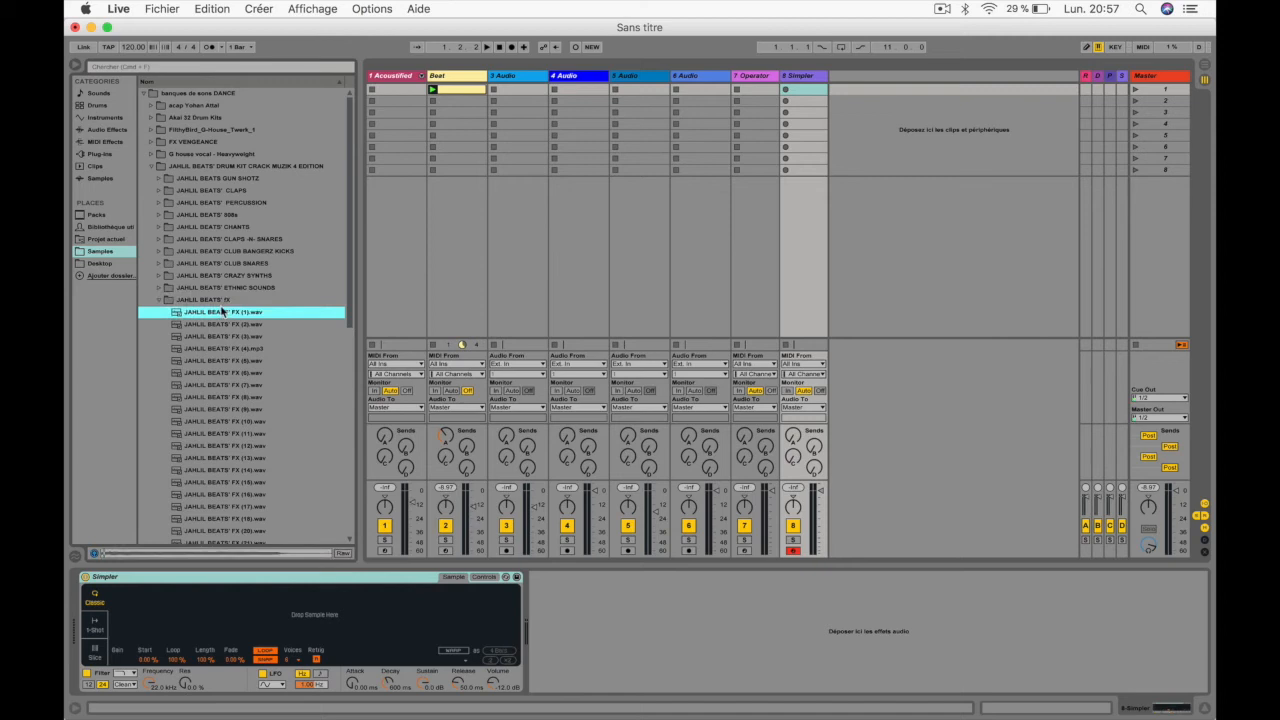
pyautogui.moveTo(224, 314); pyautogui.dragTo(237, 608)
pyautogui.press('a')
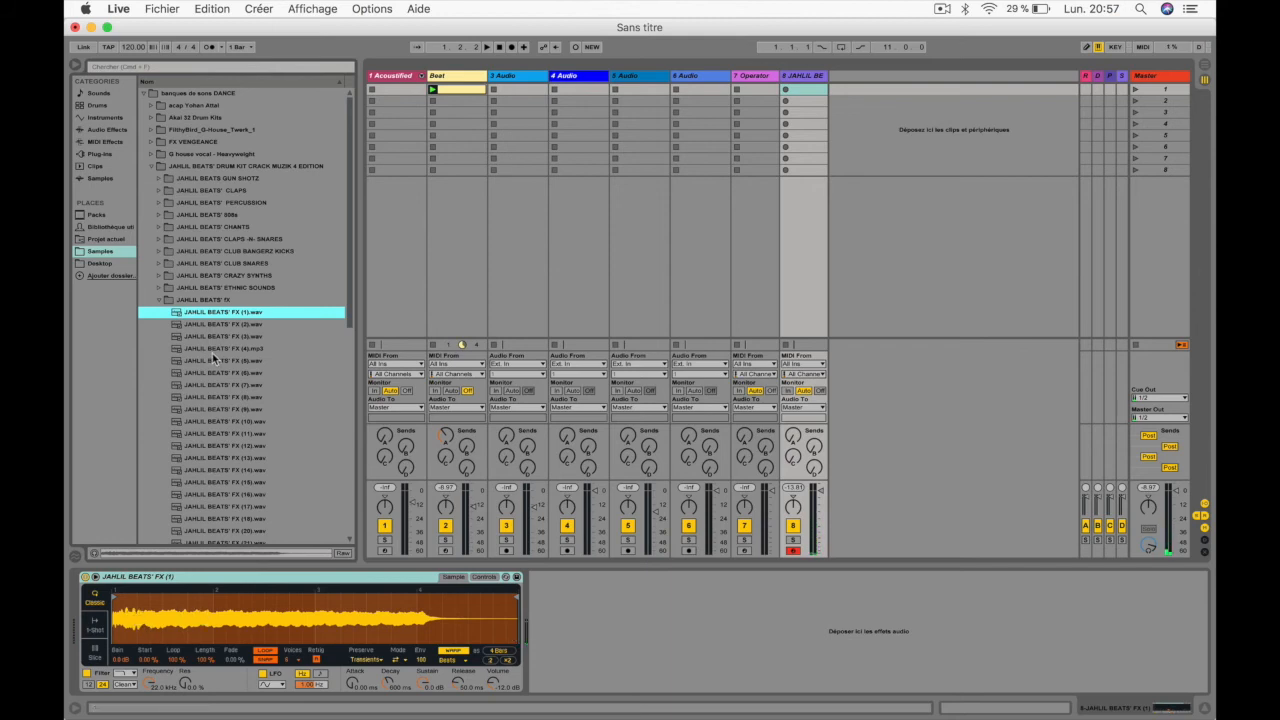
# Try Simpler's 1-Shot and Slice modes, and pull the sample's end marker in to just after the sound fades
pyautogui.click(95, 627)
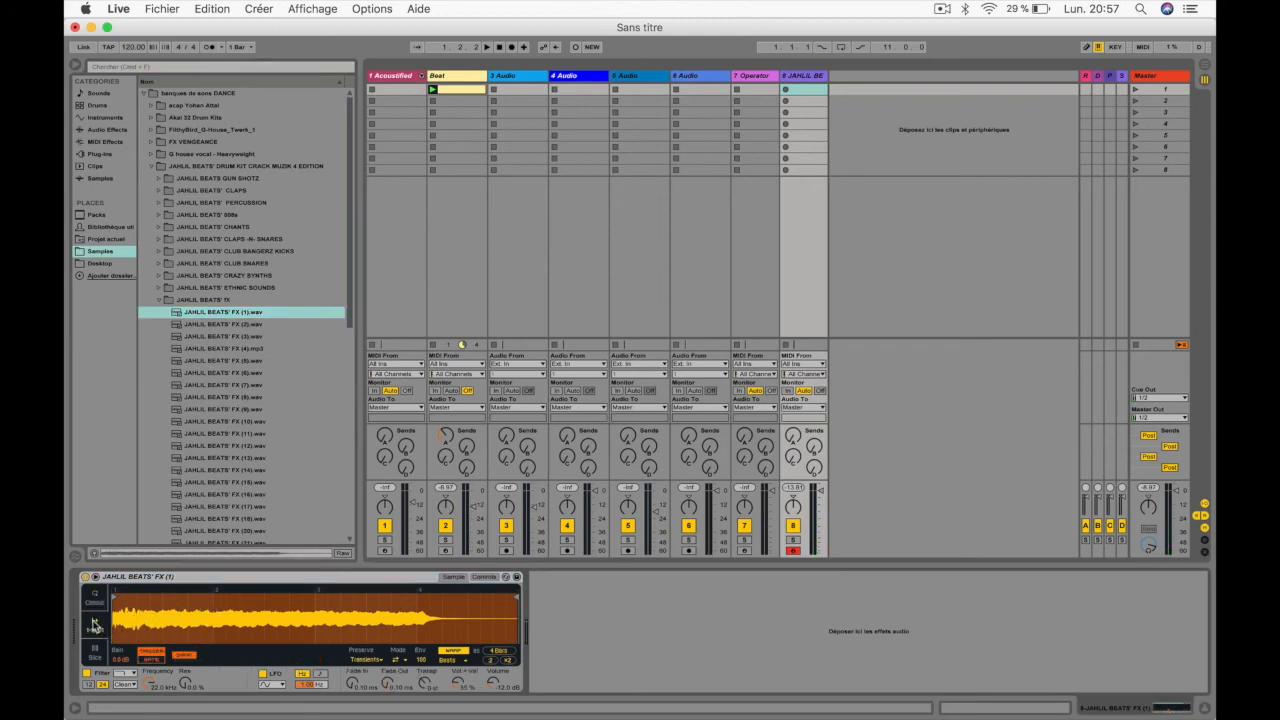
pyautogui.click(94, 655)
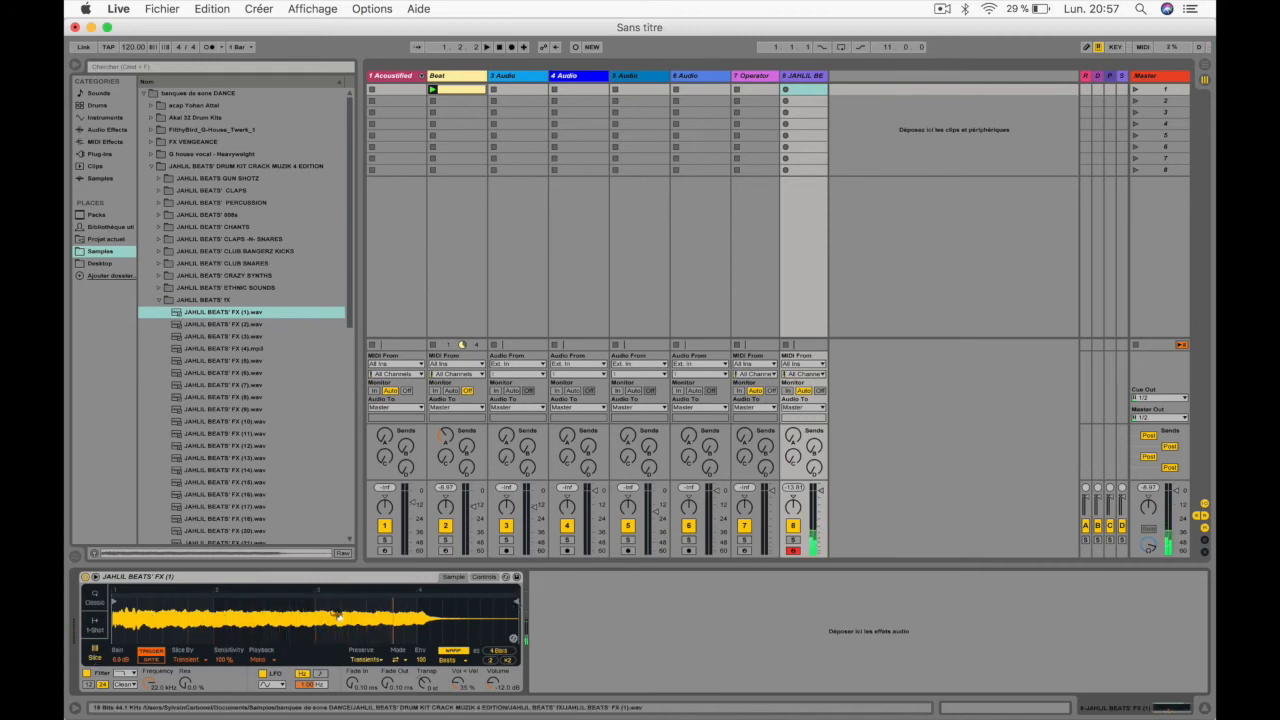
pyautogui.moveTo(515, 603)
pyautogui.mouseDown()
pyautogui.moveTo(116, 614)
pyautogui.moveTo(452, 598)
pyautogui.mouseUp()
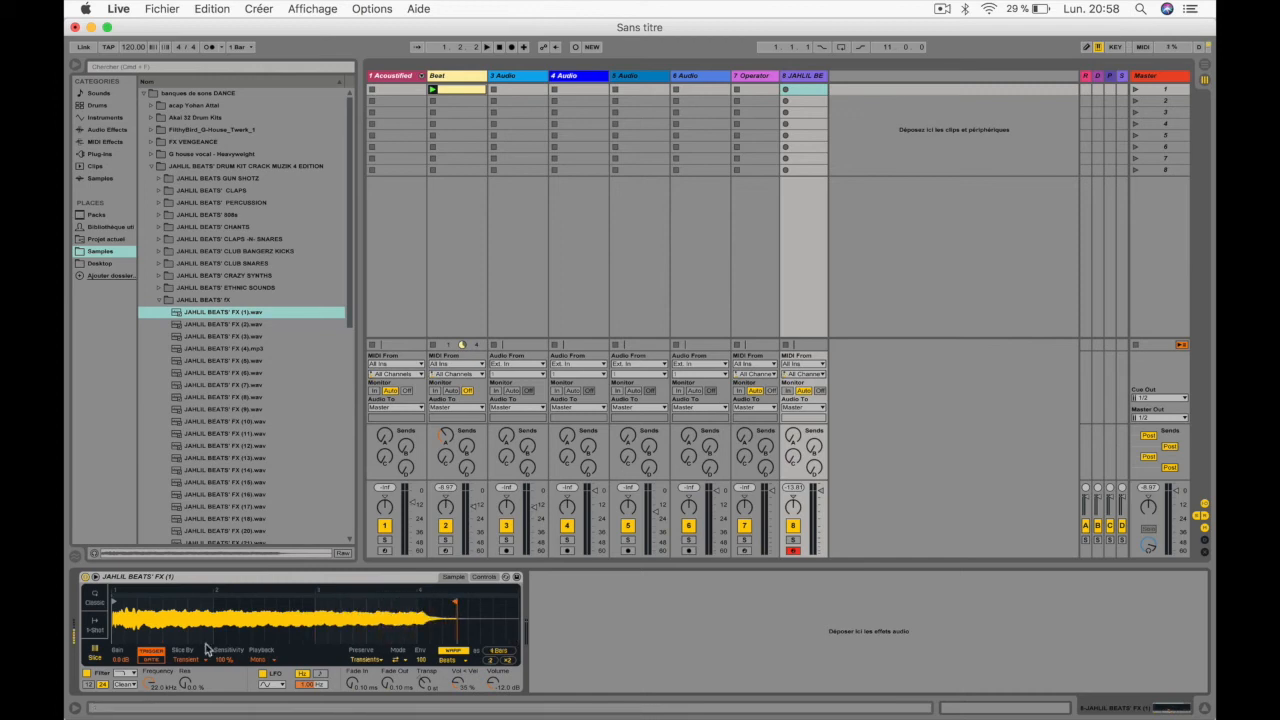
# Return Simpler to Classic mode, choose the last transient loop mode, and shorten the sample region to its opening beat
pyautogui.click(95, 598)
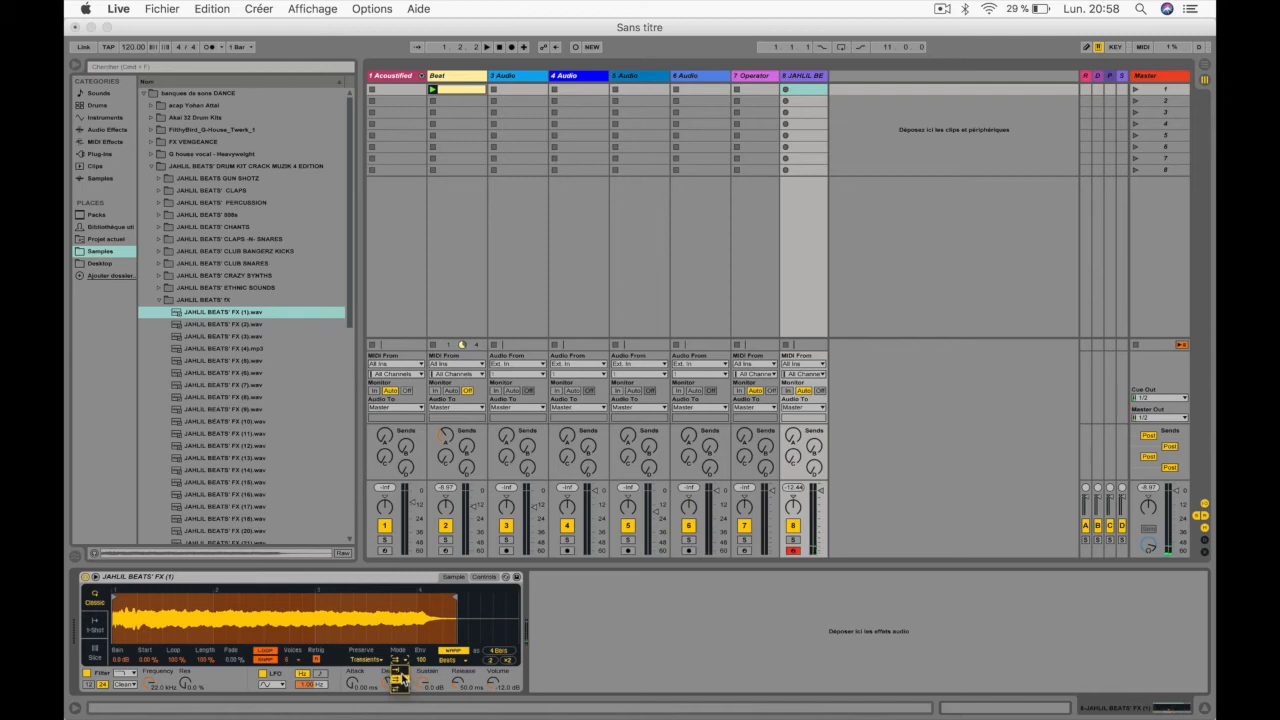
pyautogui.click(403, 690)
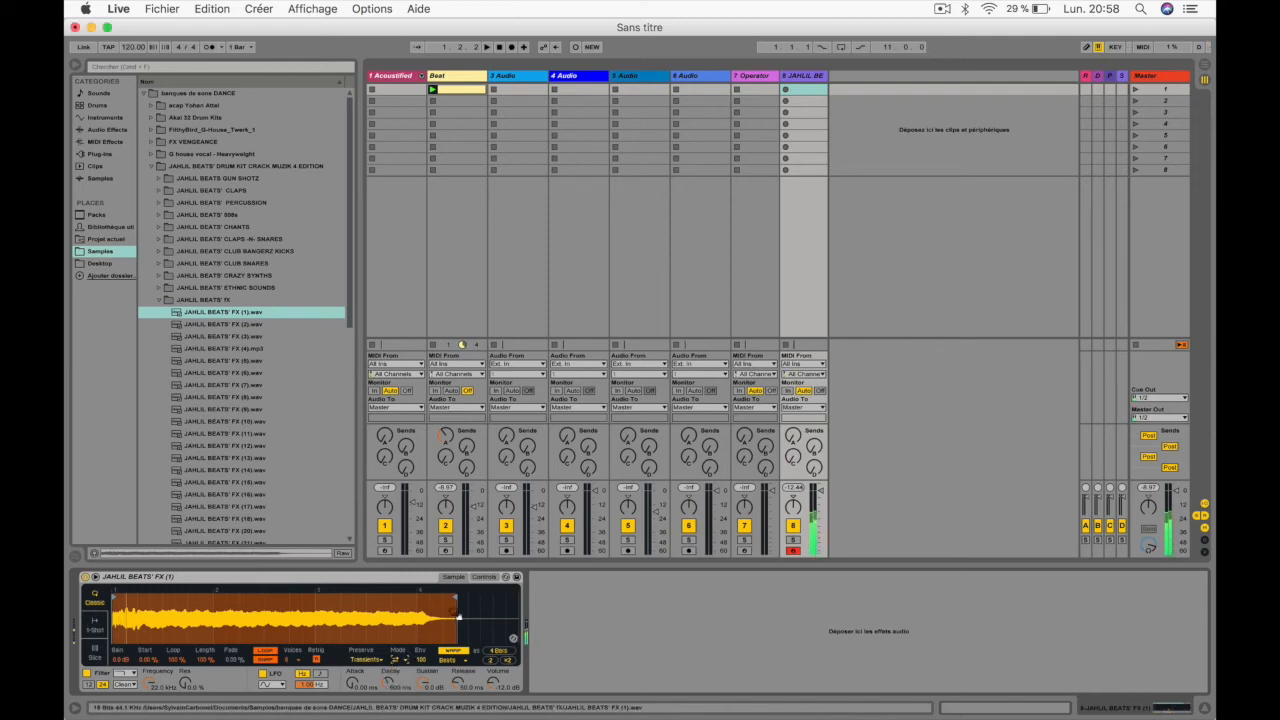
pyautogui.moveTo(451, 598); pyautogui.dragTo(119, 576)
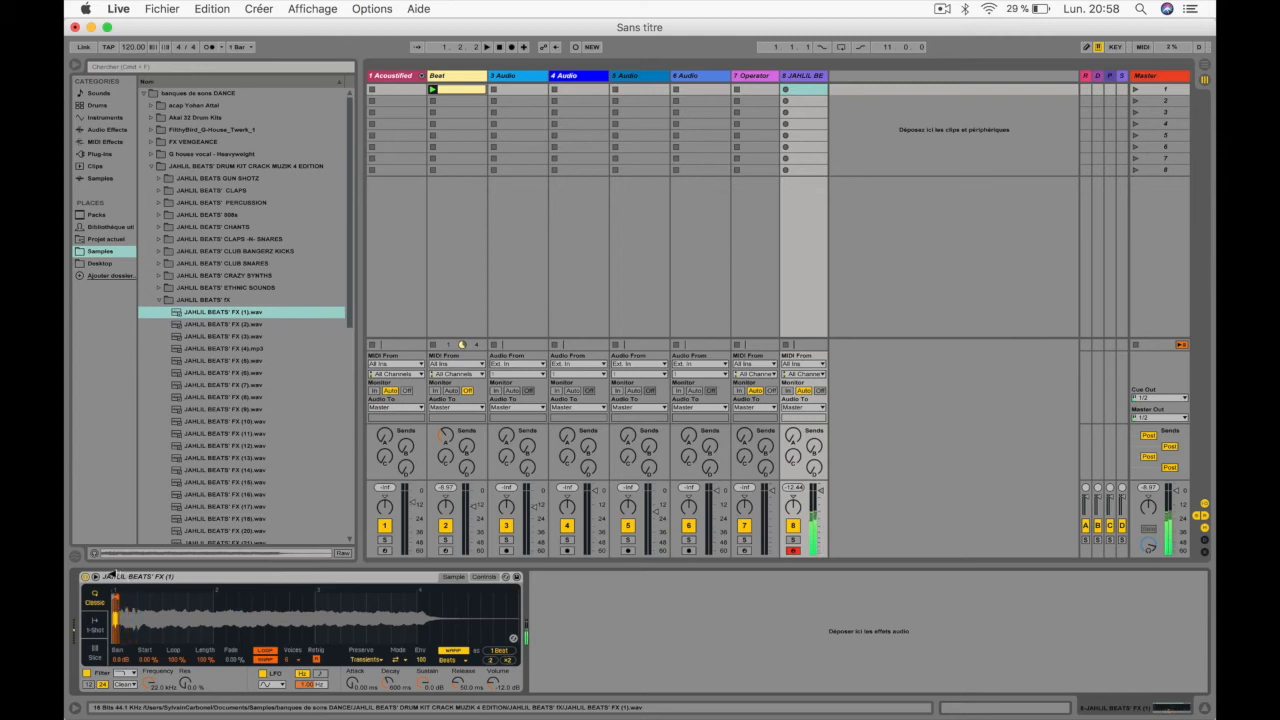
pyautogui.moveTo(108, 574)
pyautogui.mouseDown()
pyautogui.moveTo(143, 572)
pyautogui.moveTo(150, 590)
pyautogui.mouseUp()
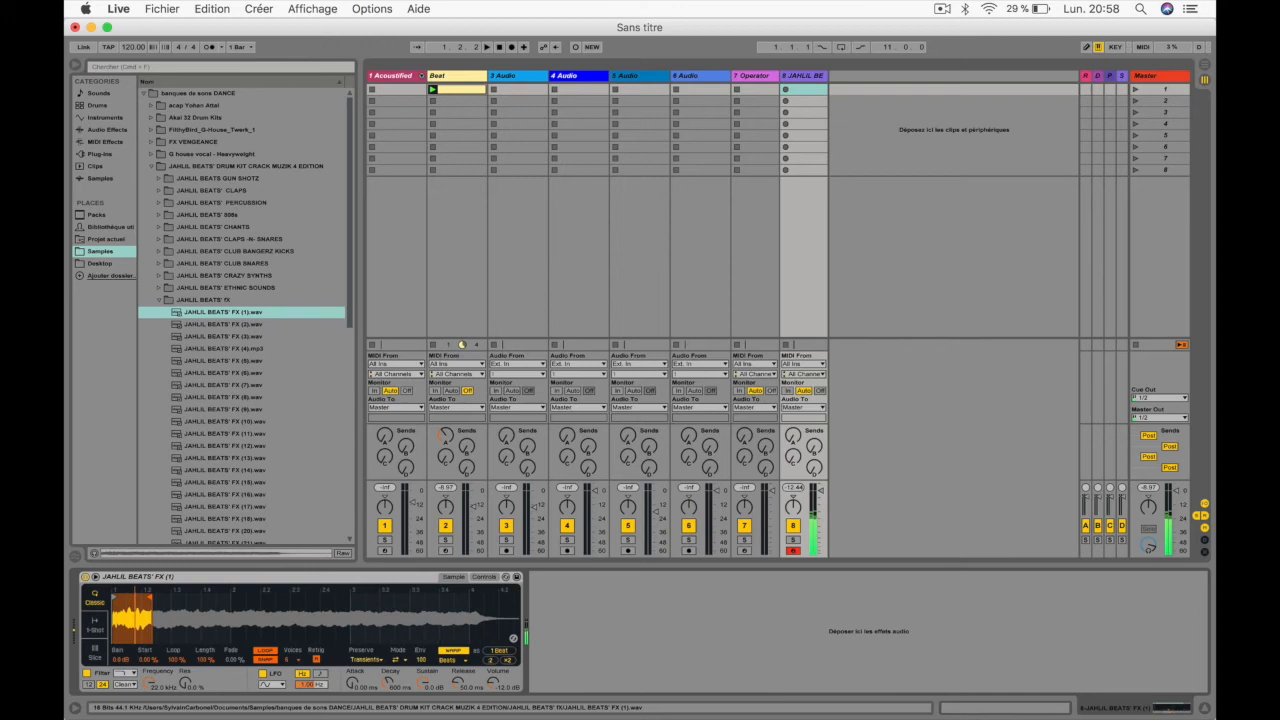
# Lengthen Simpler's attack, set its warp mode to Complex, and set the number of voices to 32
pyautogui.moveTo(352, 683); pyautogui.dragTo(352, 679)
pyautogui.click(453, 660)
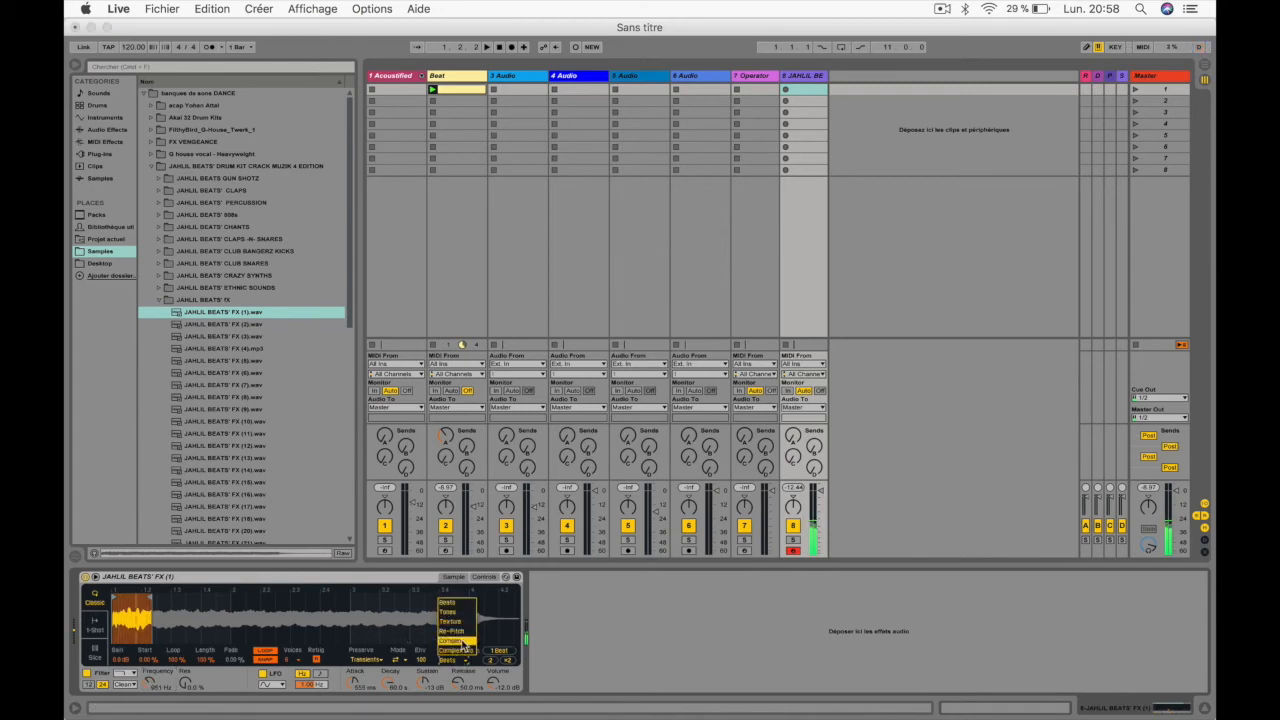
pyautogui.click(464, 641)
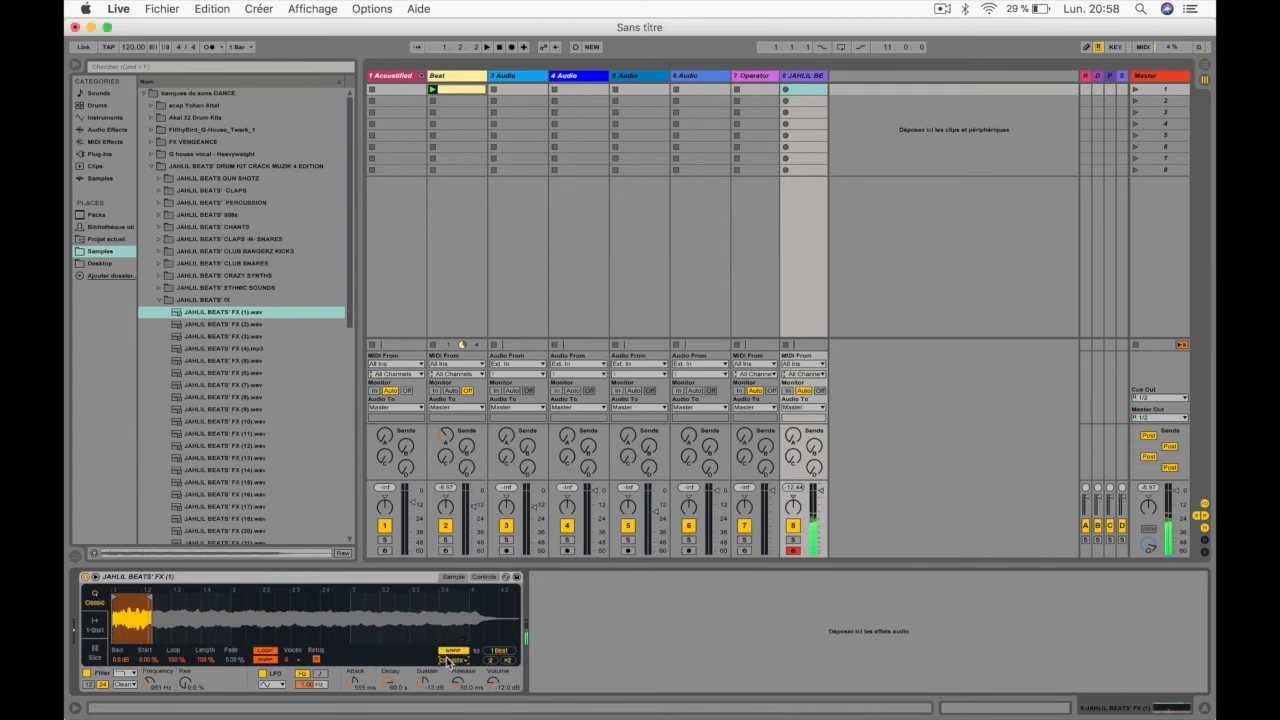
pyautogui.click(288, 660)
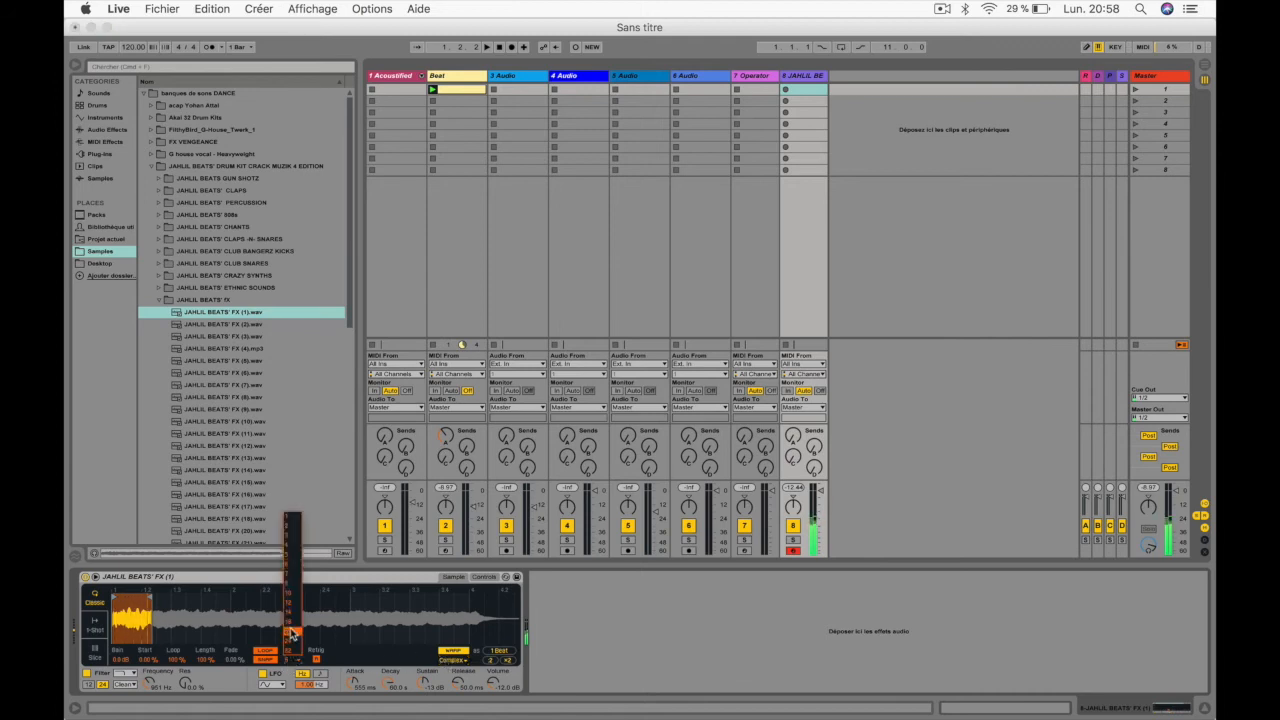
pyautogui.click(293, 648)
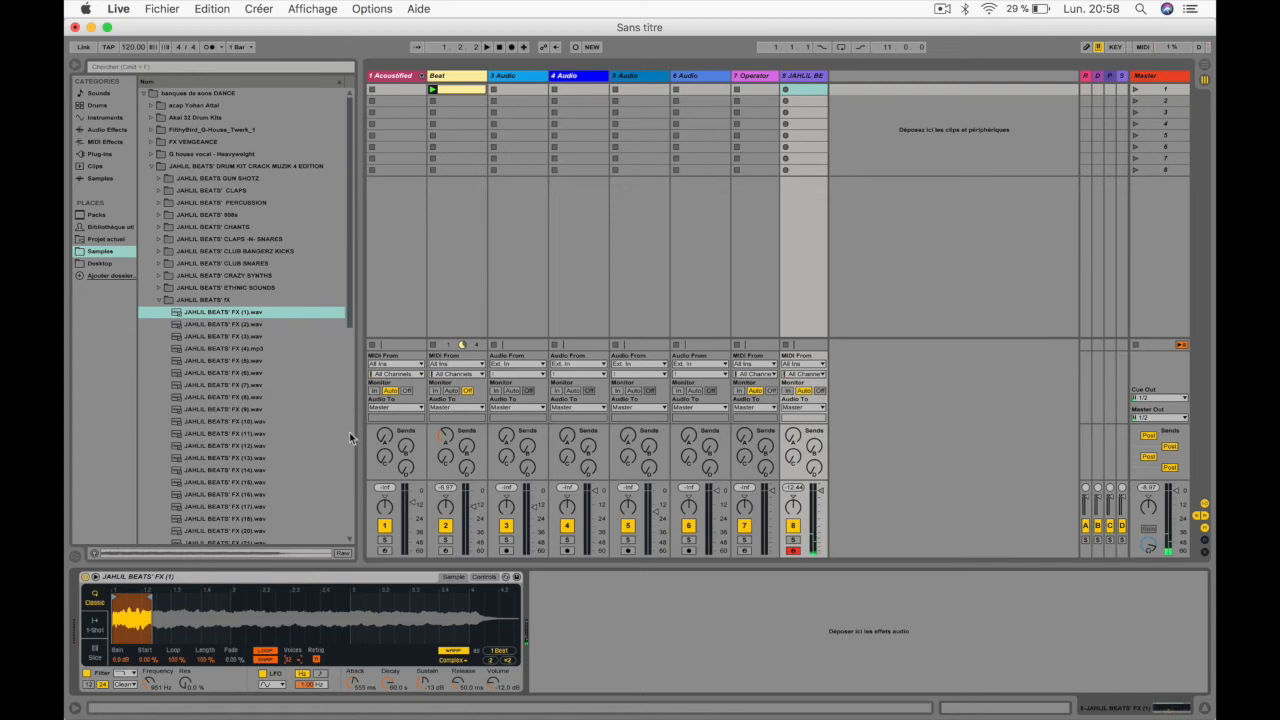
# Create an empty MIDI clip in the first slot of the Simpler track
pyautogui.click(165, 577)
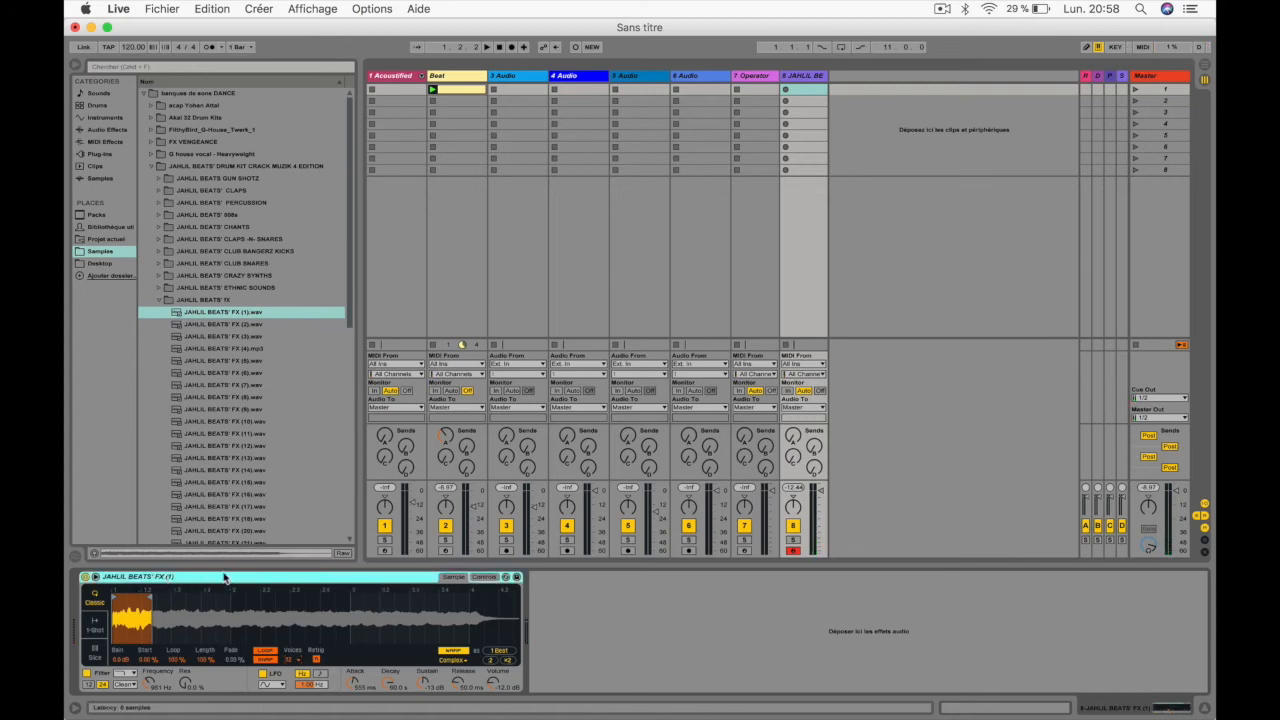
pyautogui.doubleClick(801, 91)
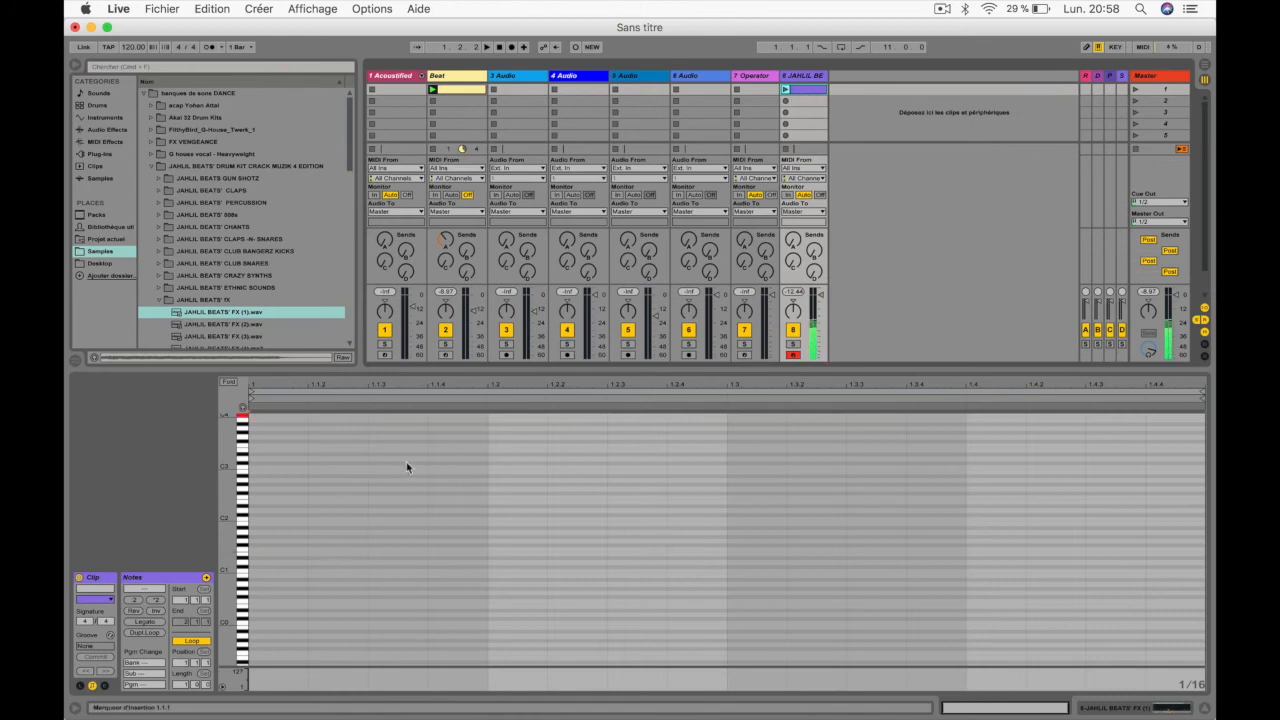
# Enter short C1 notes at beats 1 and 1.2, duplicate the second repeatedly up to beat 1.4, and launch the clip
pyautogui.doubleClick(271, 569)
pyautogui.doubleClick(511, 573)
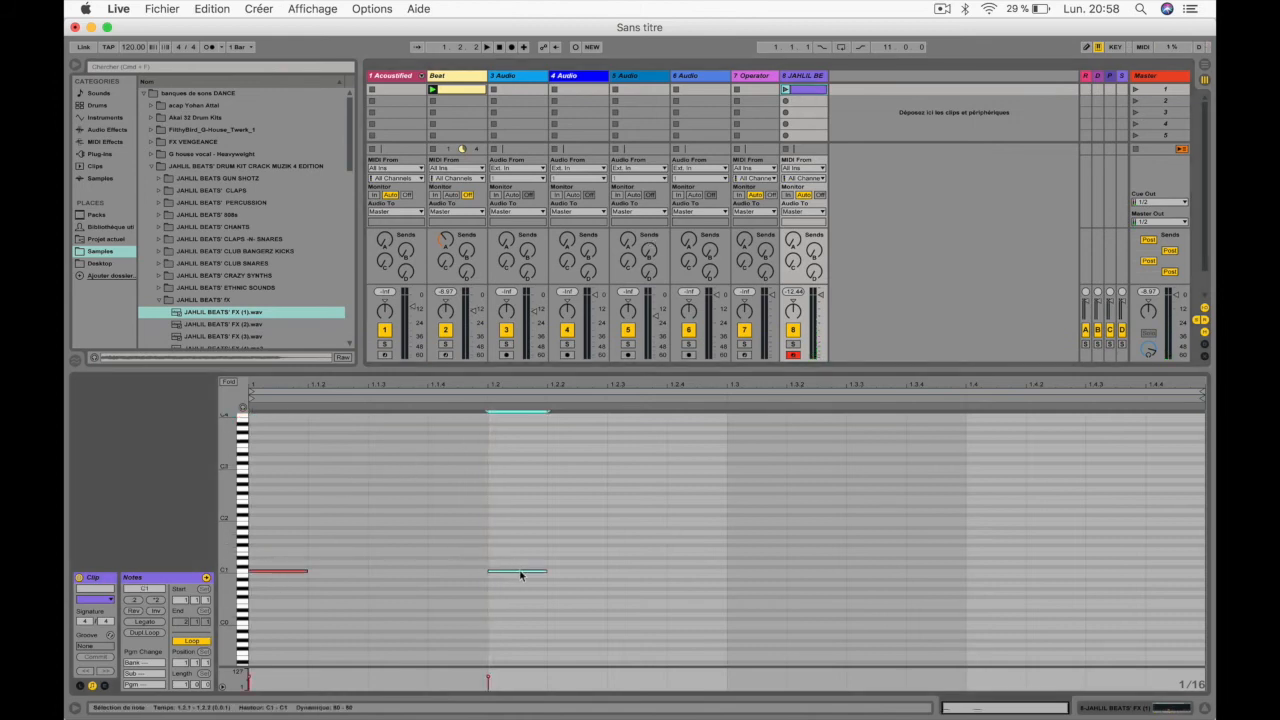
pyautogui.moveTo(612, 563); pyautogui.dragTo(469, 617)
pyautogui.press('super+d')
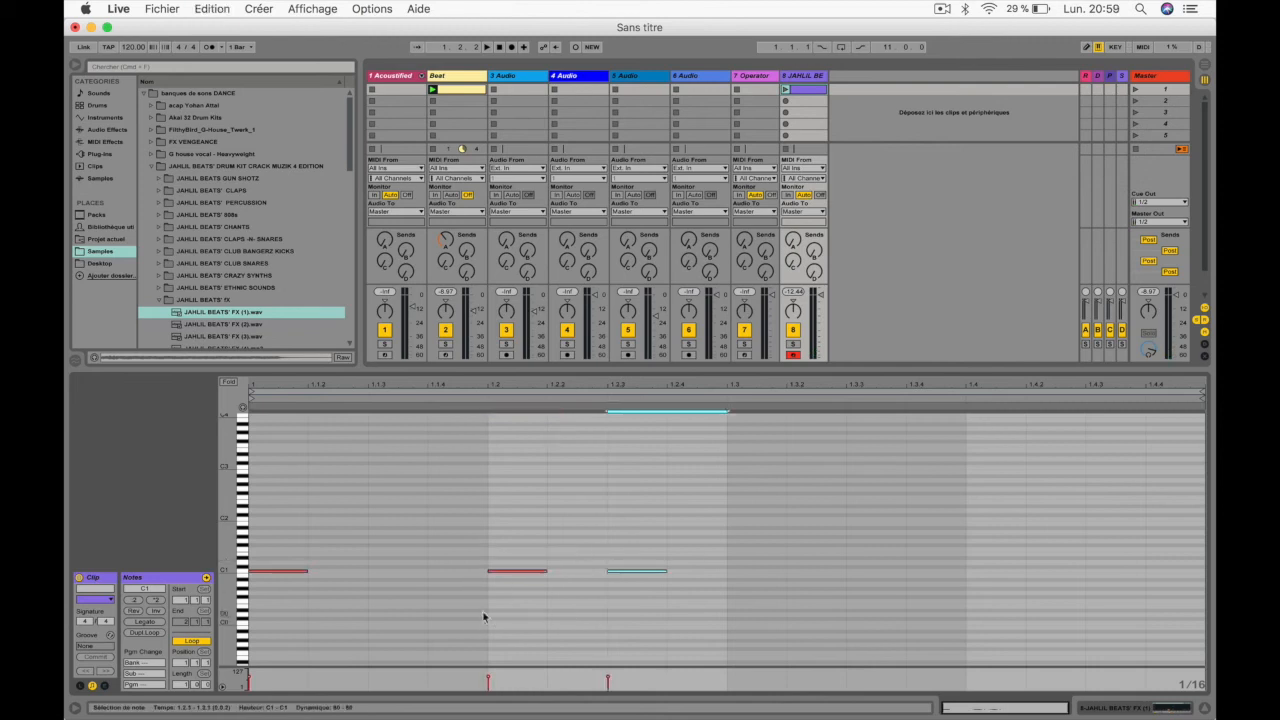
pyautogui.press('super+d')
pyautogui.press('super+d')
pyautogui.press('super+d')
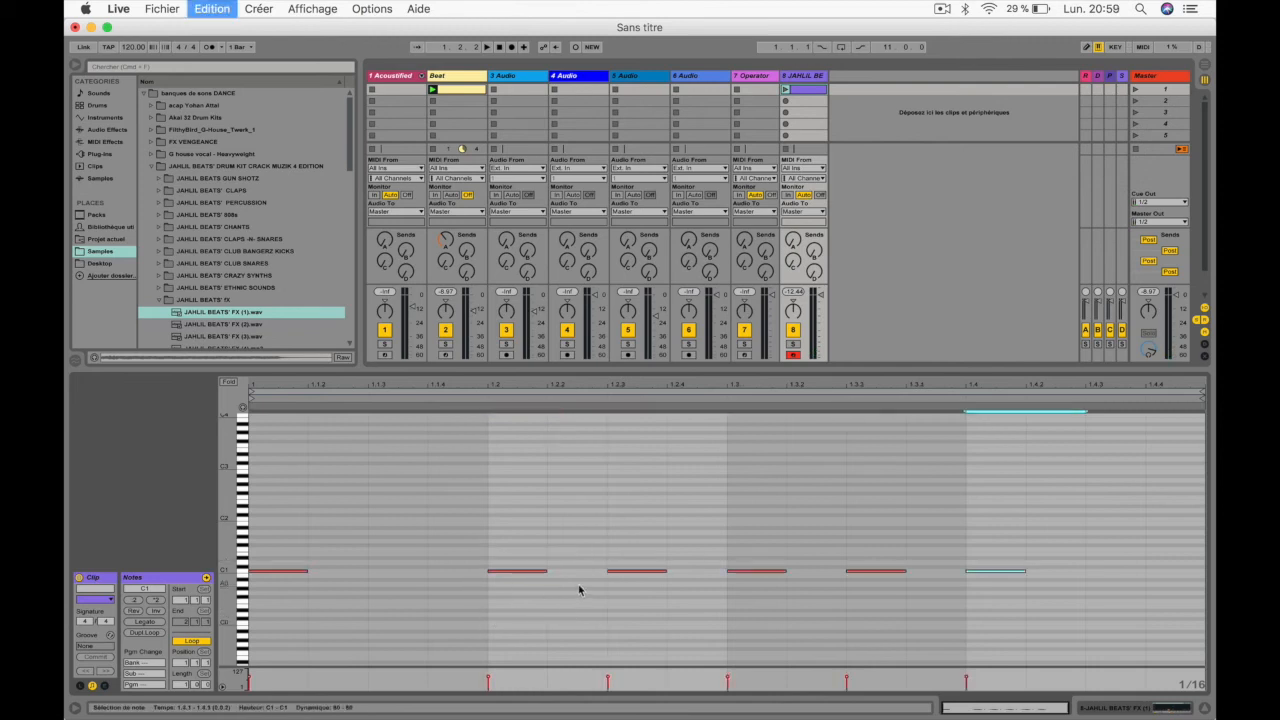
pyautogui.click(786, 90)
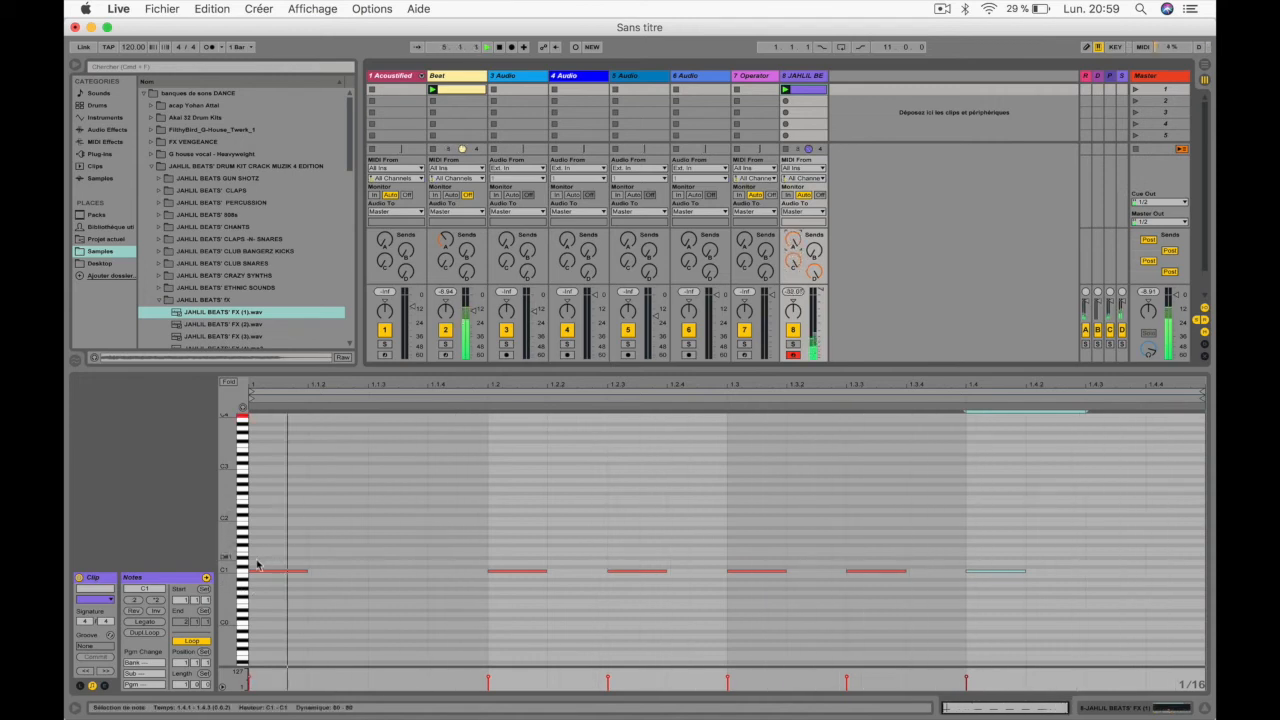
# Transpose all the notes in the Simpler clip from C1 up to C4 and play the result
pyautogui.moveTo(228, 570); pyautogui.dragTo(262, 570)
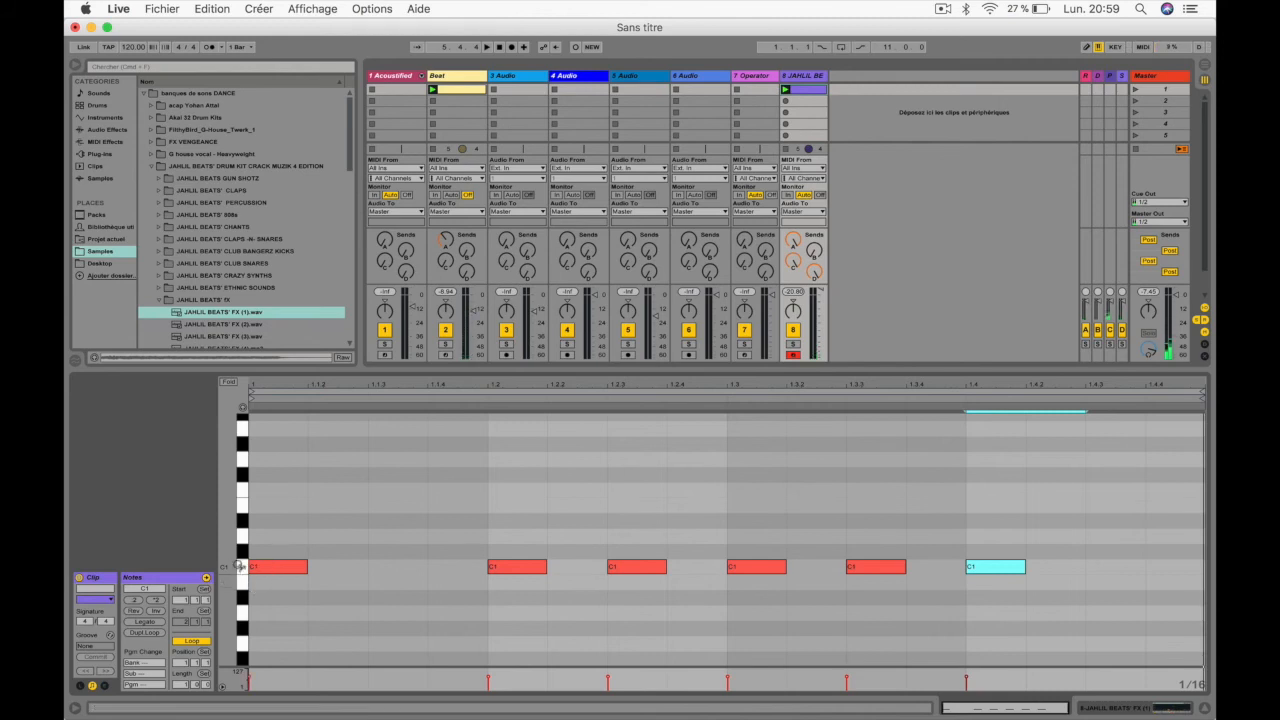
pyautogui.press('super+a')
pyautogui.moveTo(262, 571); pyautogui.dragTo(286, 483)
pyautogui.press('space')
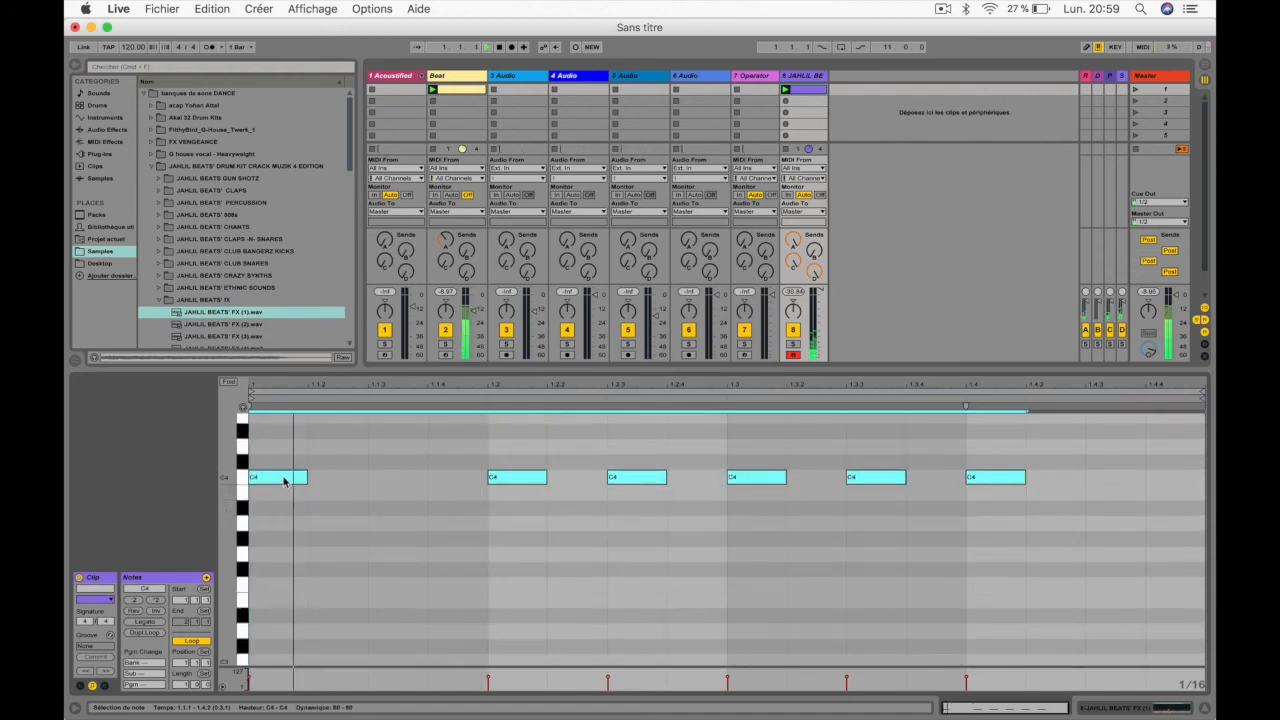
# Duplicate the C4 note at 1.3.3 repeatedly until the copies reach the end of the bar
pyautogui.click(884, 478)
pyautogui.press('super+d')
pyautogui.press('super+d')
pyautogui.press('super+d')
pyautogui.press('super+d')
pyautogui.press('super+d')
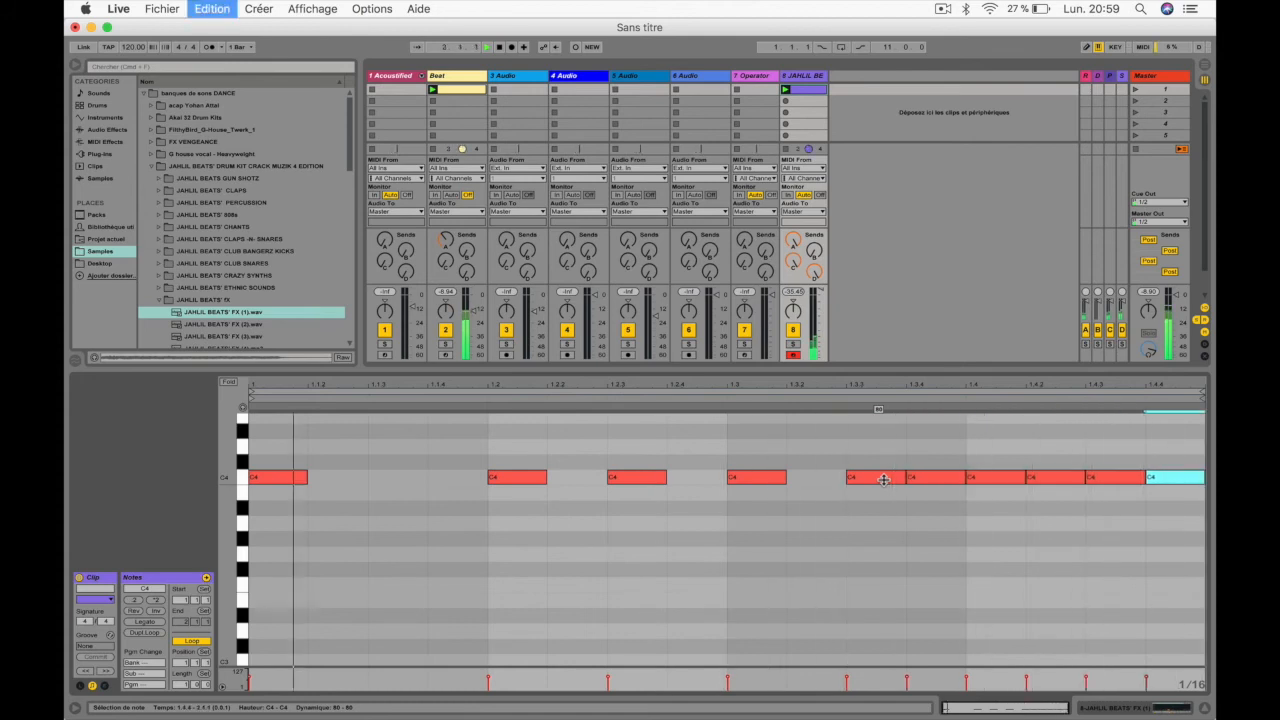
# Undo the repeated note duplications and delete the extra C4 note at 1.3.4
pyautogui.press('super+z')
pyautogui.press('super+z')
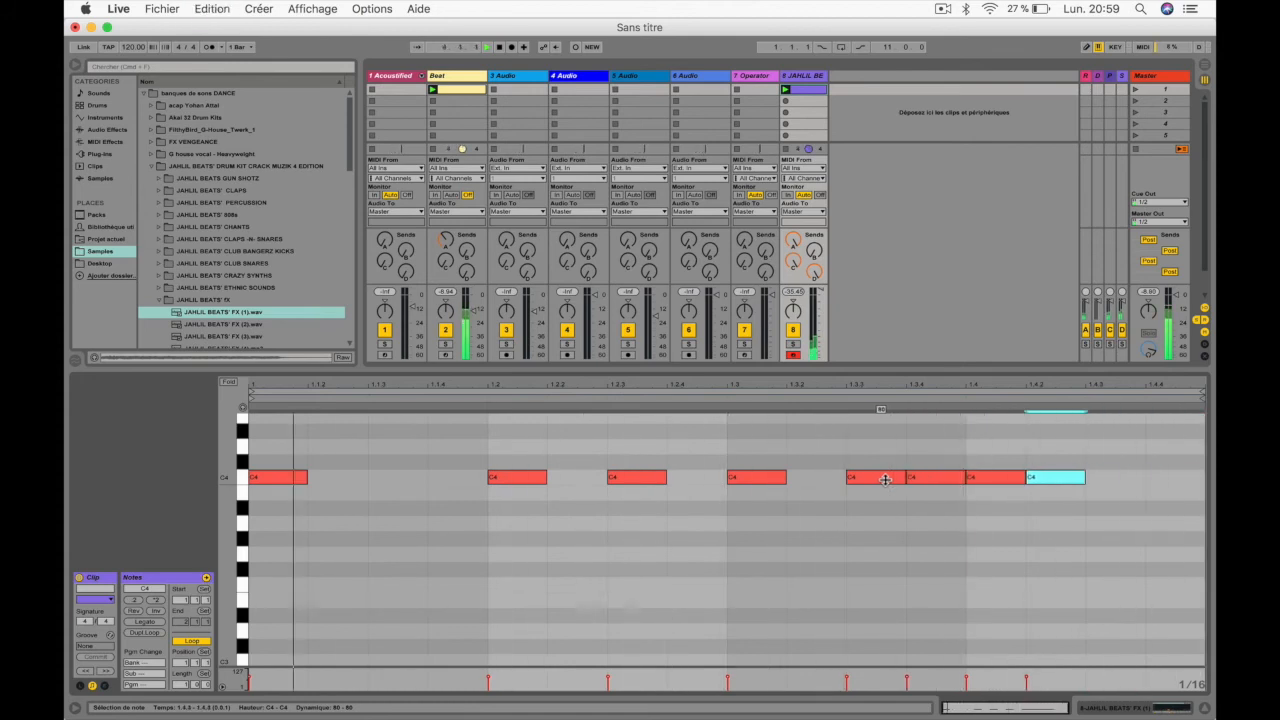
pyautogui.press('super+z')
pyautogui.press('super+z')
pyautogui.moveTo(1022, 478); pyautogui.dragTo(1200, 478)
pyautogui.press('super+z')
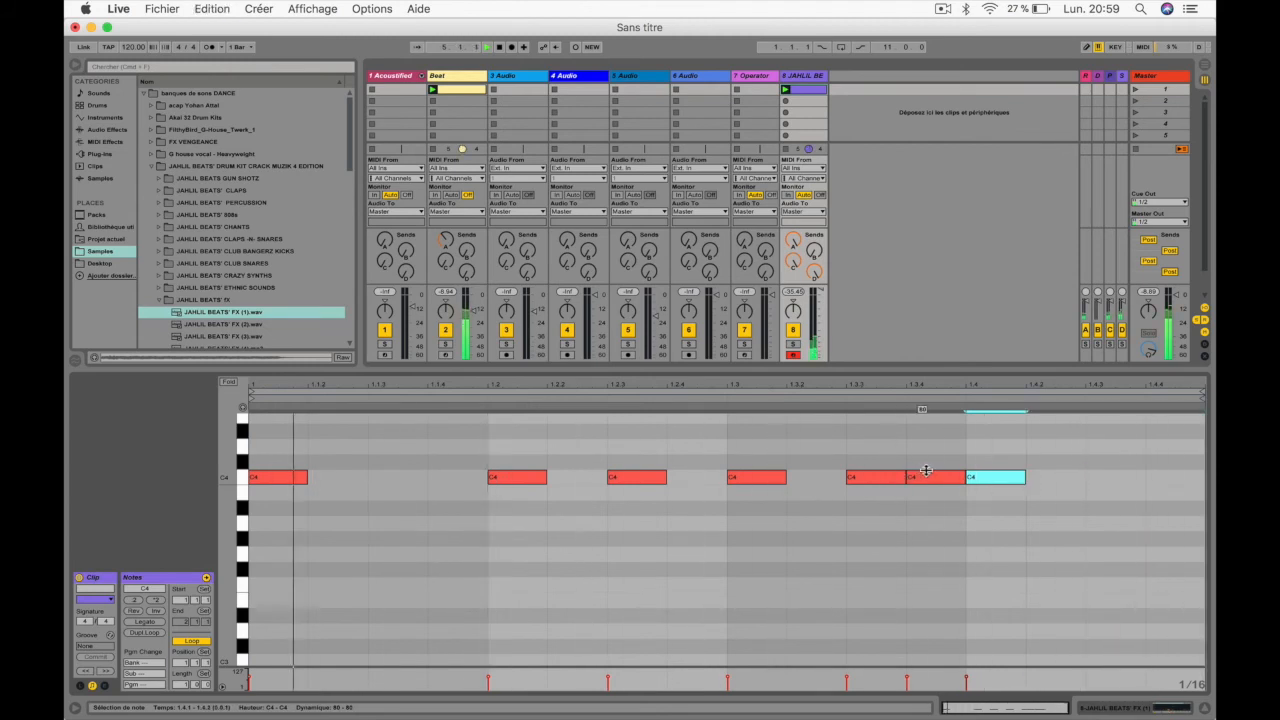
pyautogui.click(918, 478)
pyautogui.press('Delete')
# Lengthen the last C4 note to the end of the bar, and try extending the first note to beat 1.2
pyautogui.moveTo(1024, 477); pyautogui.dragTo(1203, 477)
pyautogui.moveTo(296, 478); pyautogui.dragTo(487, 478)
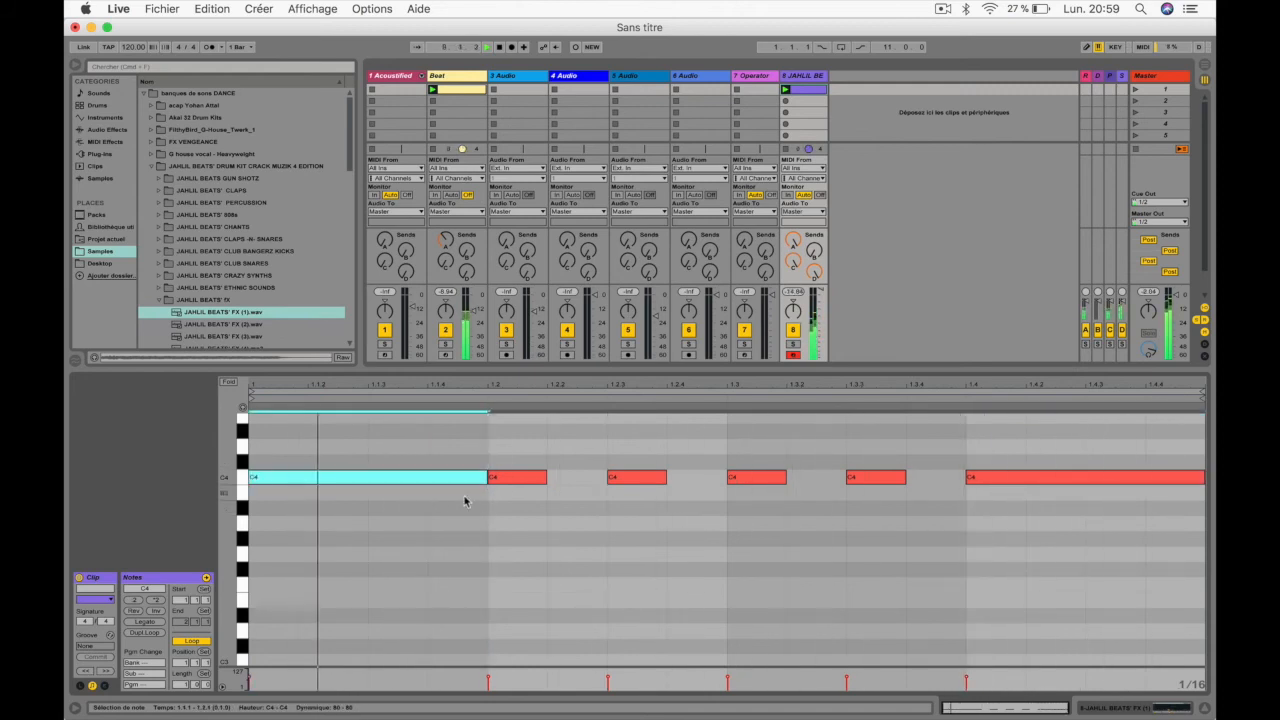
pyautogui.press('super+z')
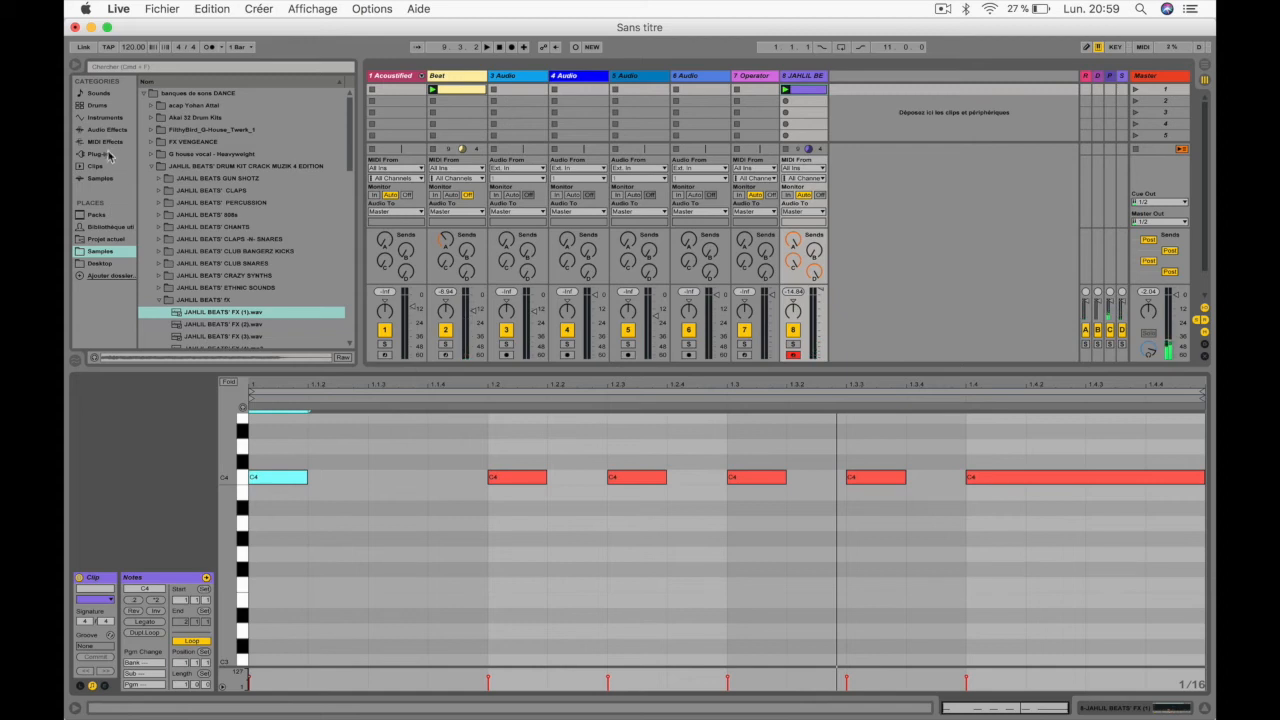
# Load the Sampler instrument onto a new MIDI track and open its zone editor
pyautogui.click(103, 119)
pyautogui.moveTo(173, 155); pyautogui.dragTo(854, 116)
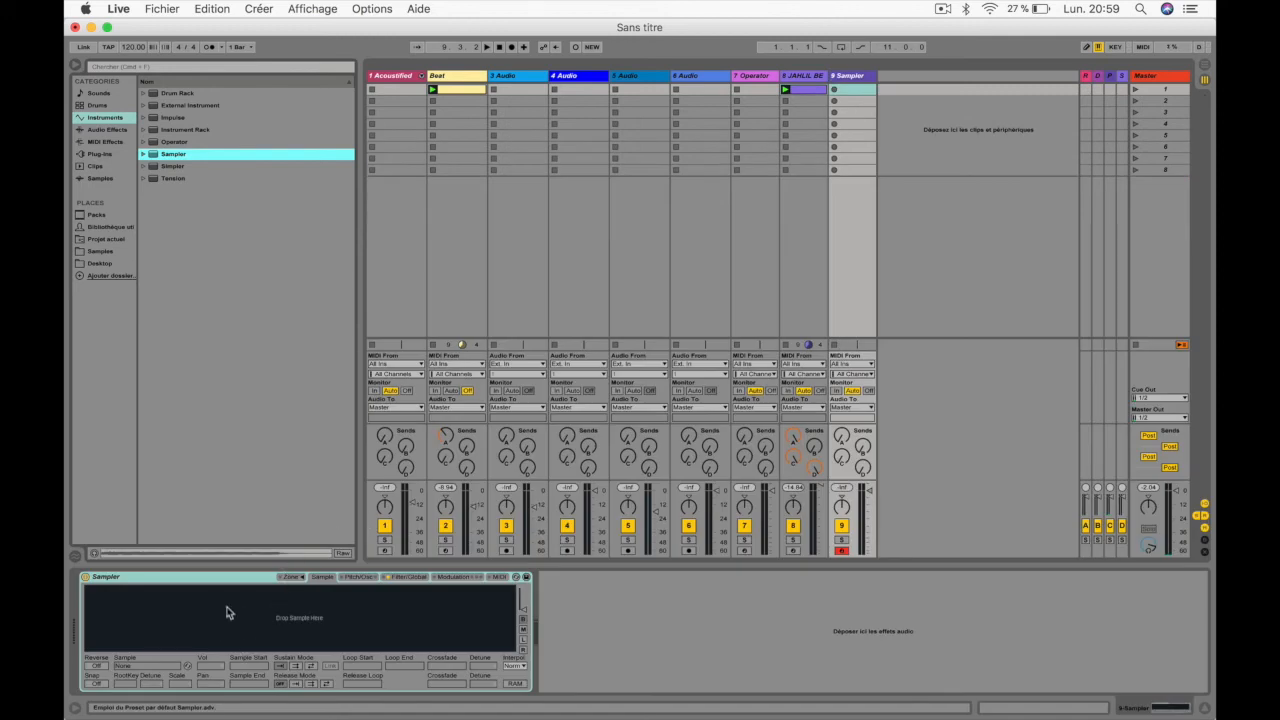
pyautogui.click(291, 578)
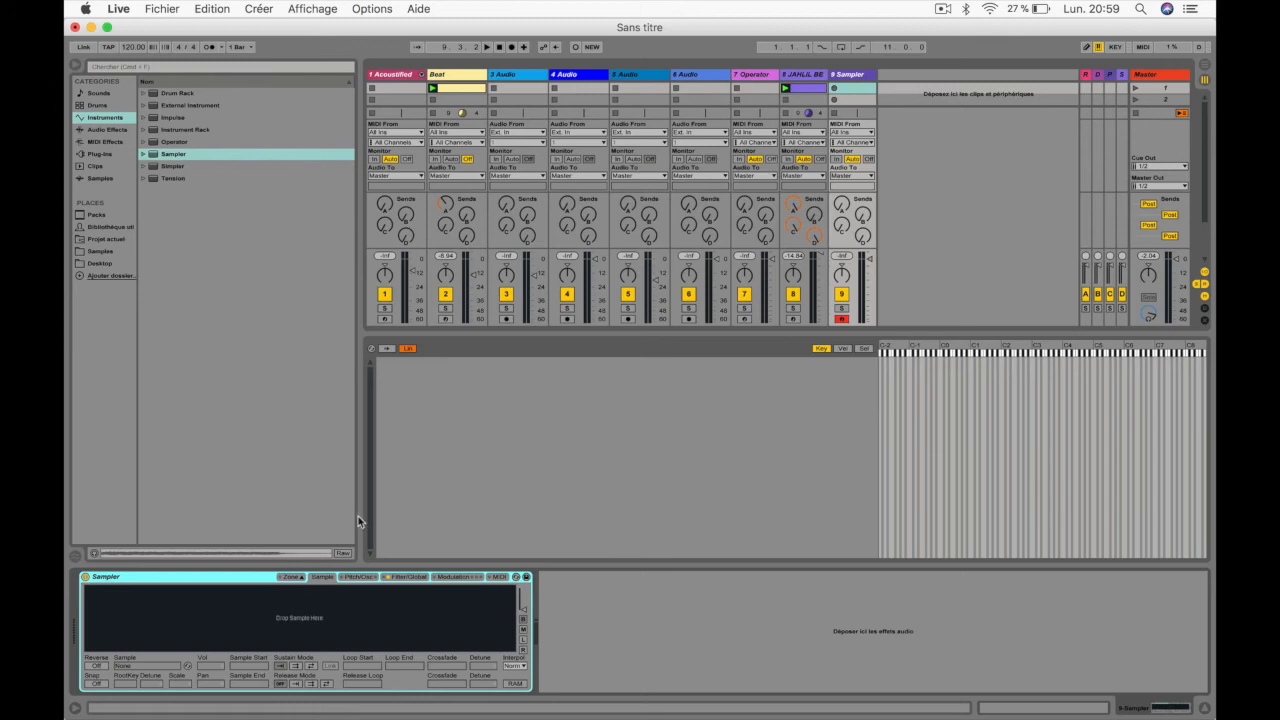
# Add the samples JAHLIL BEATS' FX (2).wav and JAHLIL BEATS' FX (4).mp3 to Sampler's zone list
pyautogui.click(108, 252)
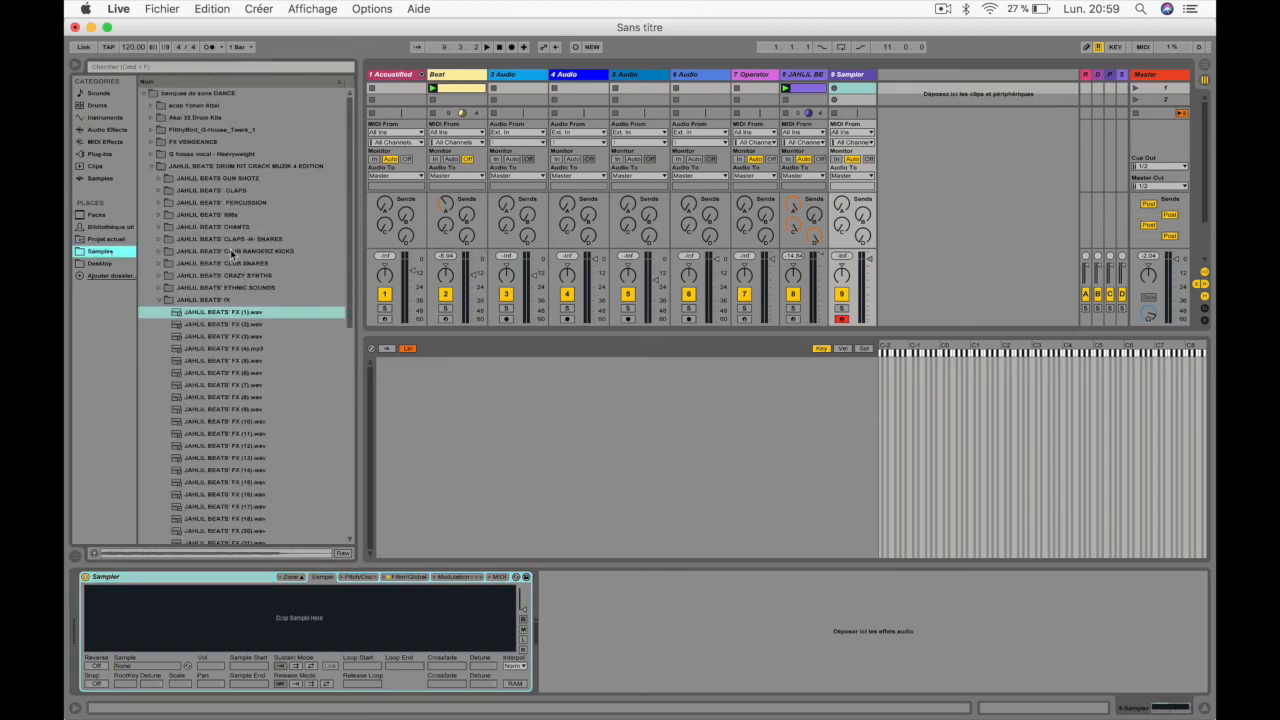
pyautogui.click(218, 316)
pyautogui.click(224, 326)
pyautogui.moveTo(212, 328); pyautogui.dragTo(420, 388)
pyautogui.moveTo(256, 350); pyautogui.dragTo(492, 406)
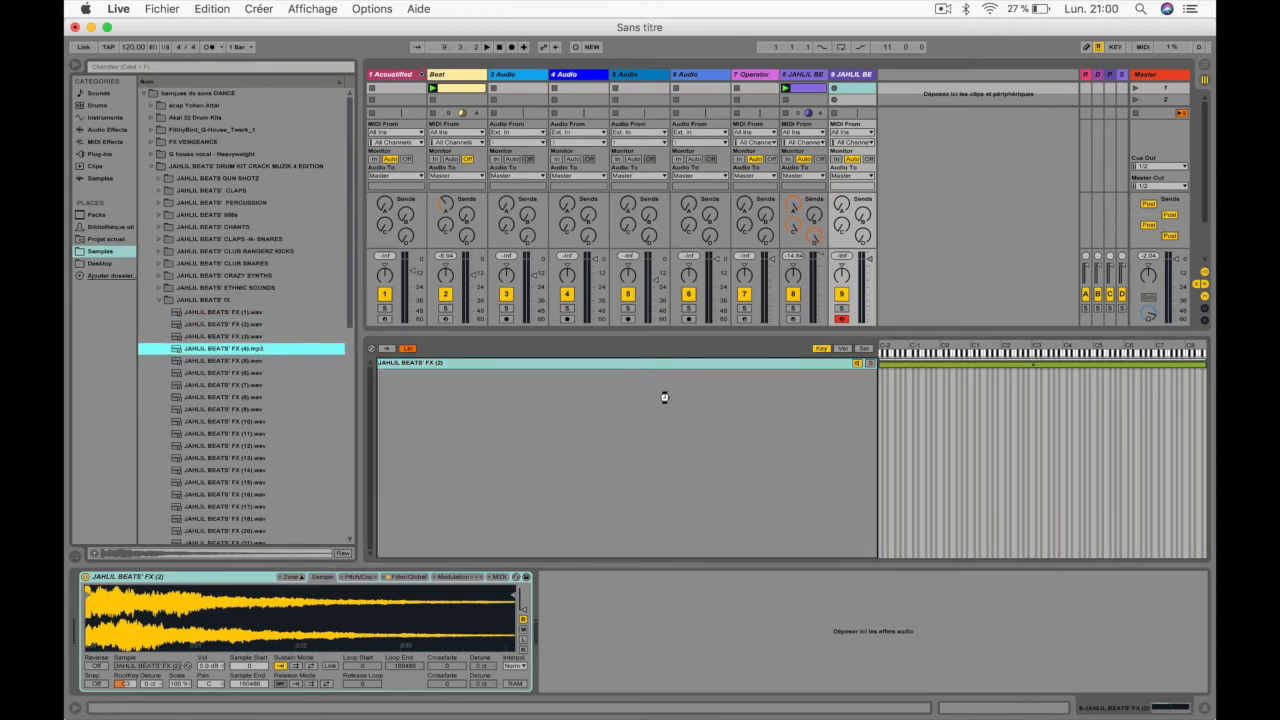
pyautogui.moveTo(664, 397); pyautogui.dragTo(677, 401)
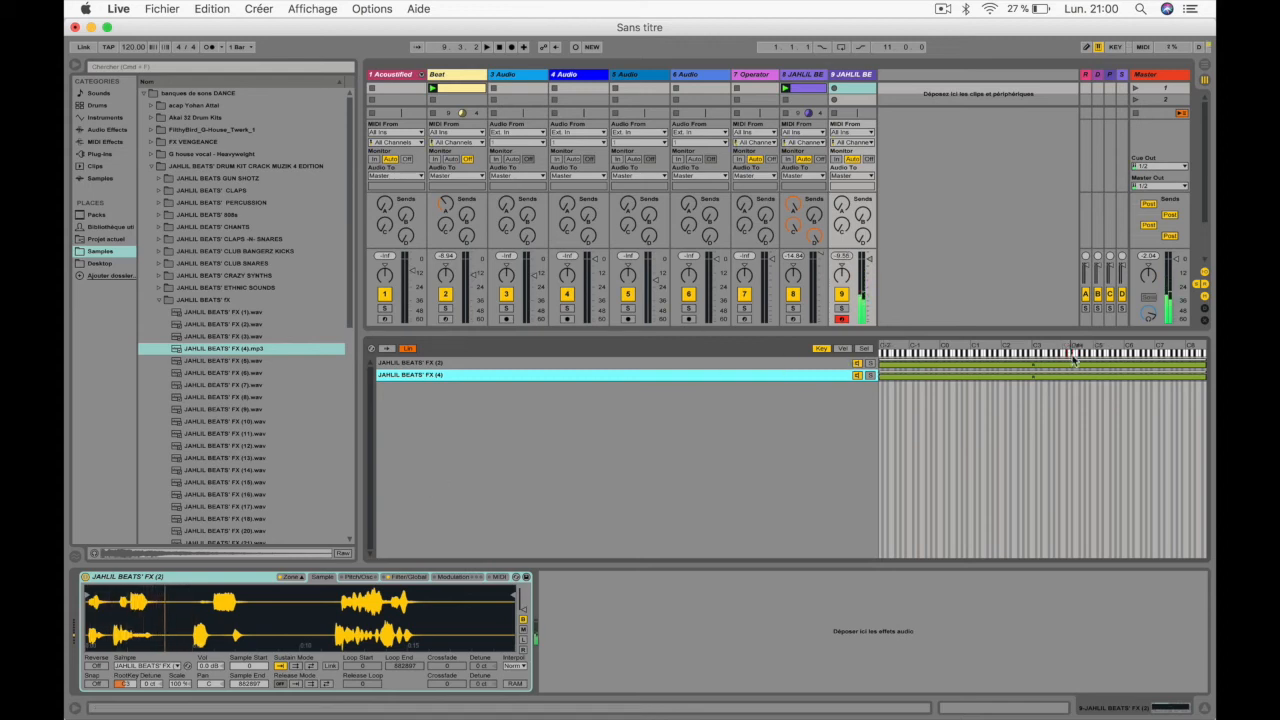
# Shorten the key zone of JAHLIL BEATS' FX (2) so that its upper limit is about C4
pyautogui.click(1200, 363)
pyautogui.moveTo(1199, 371); pyautogui.dragTo(1072, 373)
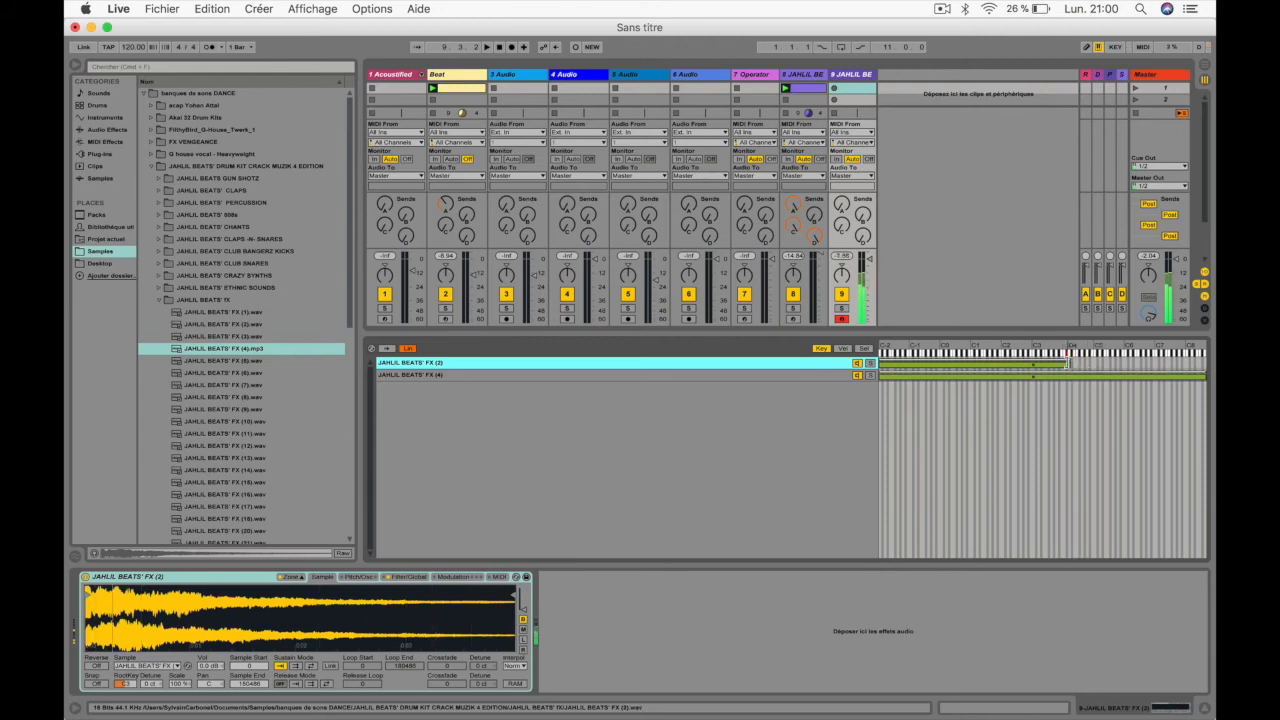
pyautogui.doubleClick(852, 76)
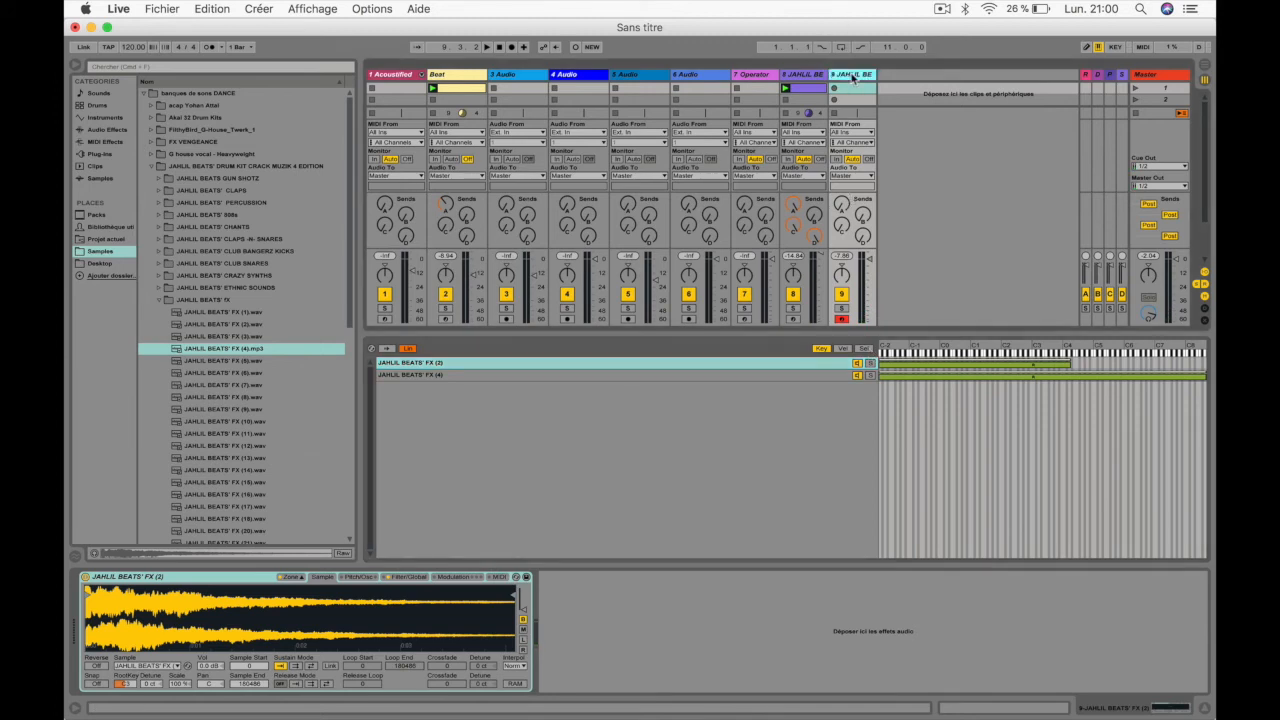
# View Sampler's Pitch/Osc and Filter/Global settings, then close the zone editor and return to the sample display
pyautogui.click(368, 578)
pyautogui.click(404, 578)
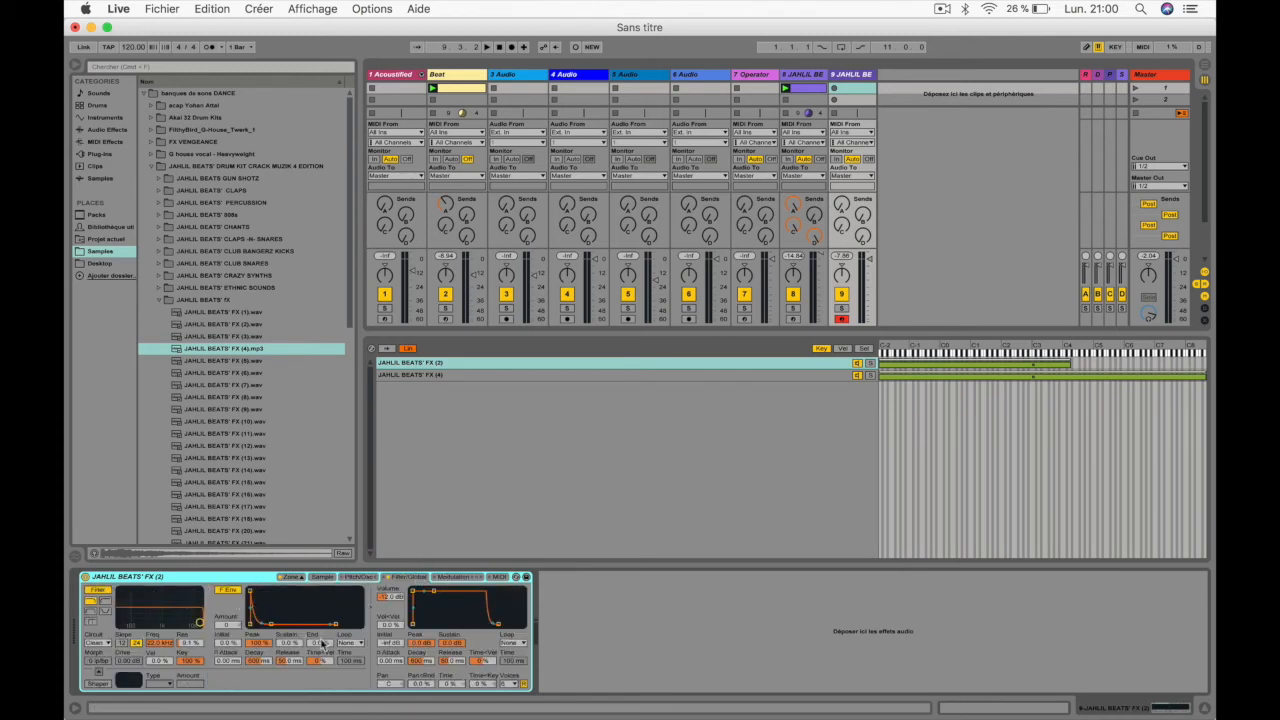
pyautogui.click(299, 578)
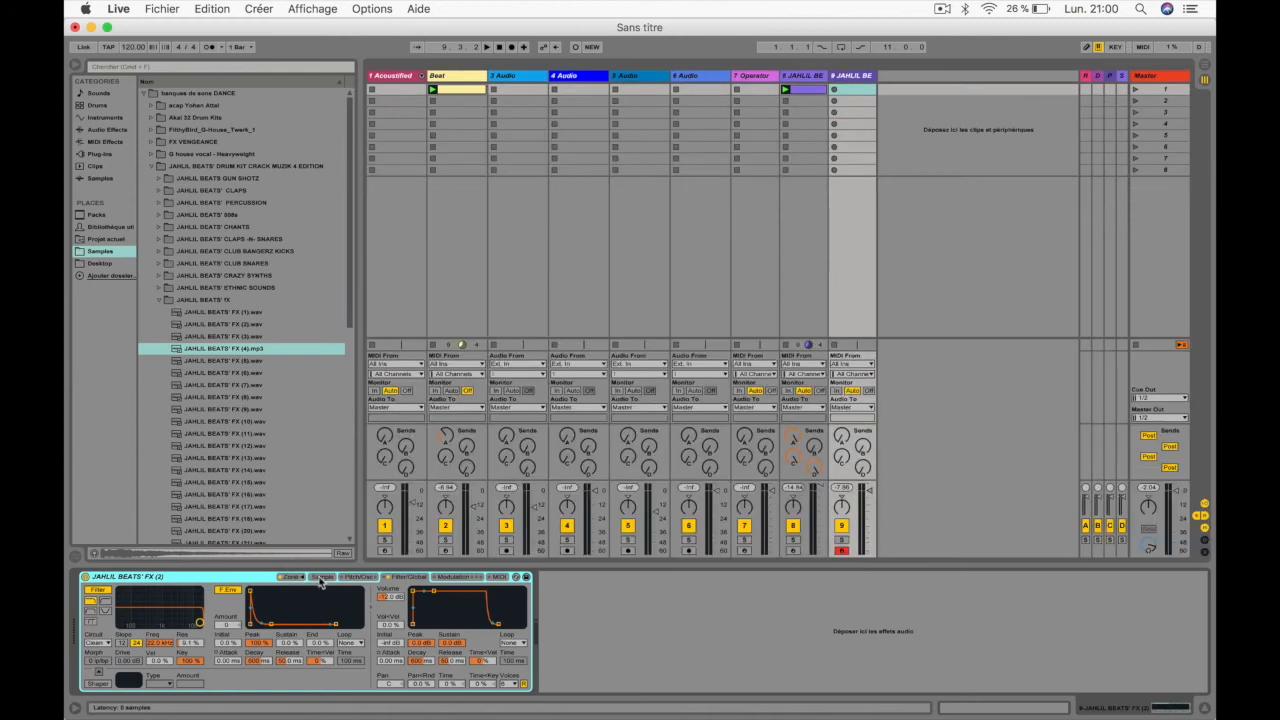
pyautogui.click(321, 579)
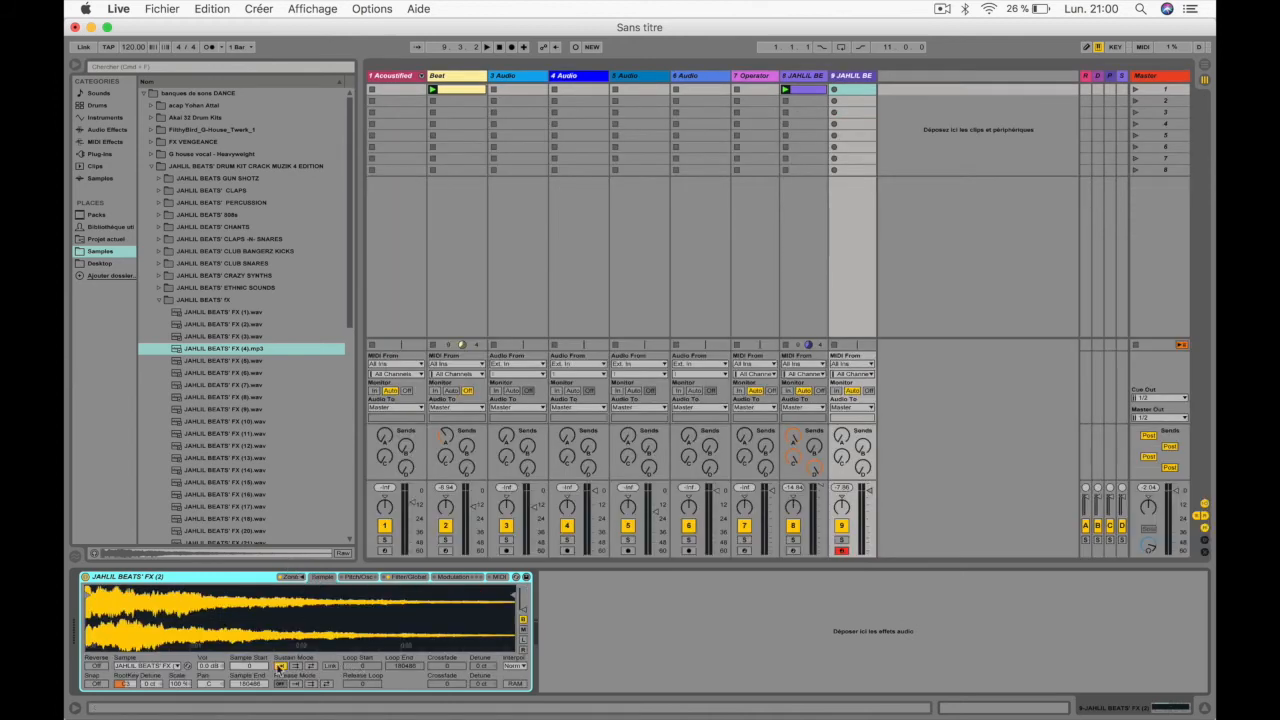
# Reverse the FX (2) sample with its start moved close to the end, and set Sustain Mode to the back-and-forth loop
pyautogui.click(97, 667)
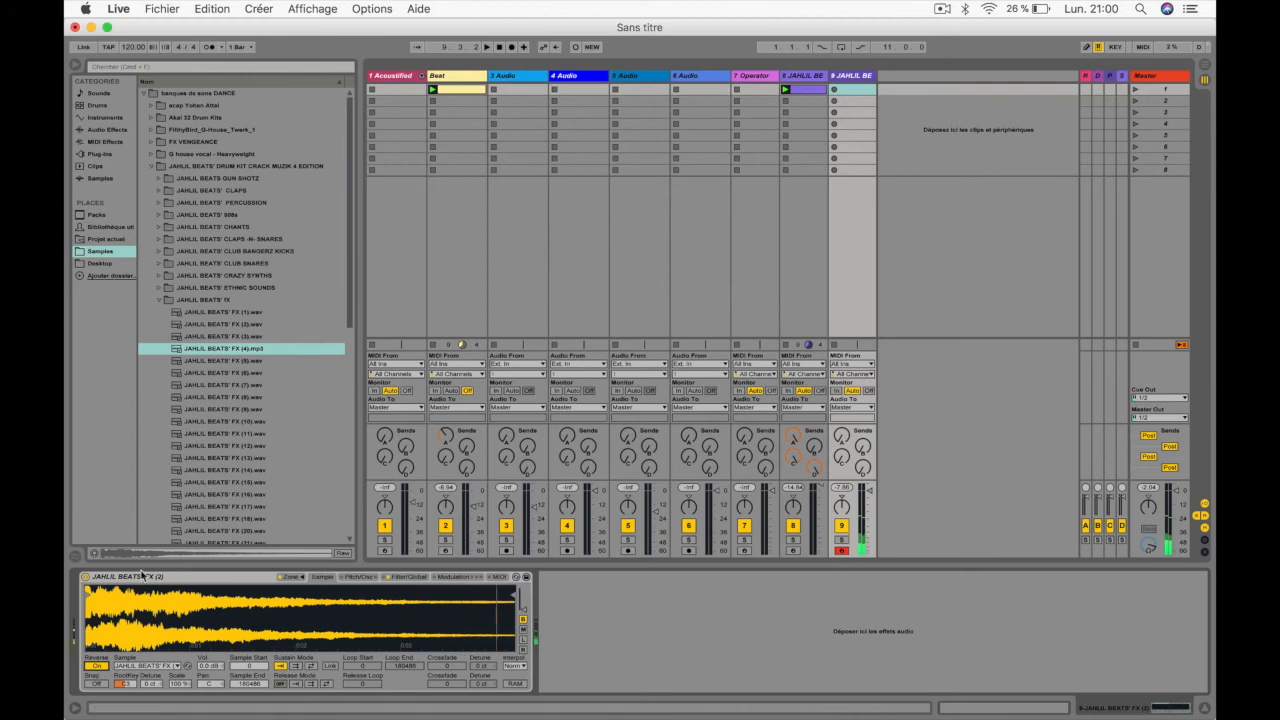
pyautogui.moveTo(88, 622); pyautogui.dragTo(470, 622)
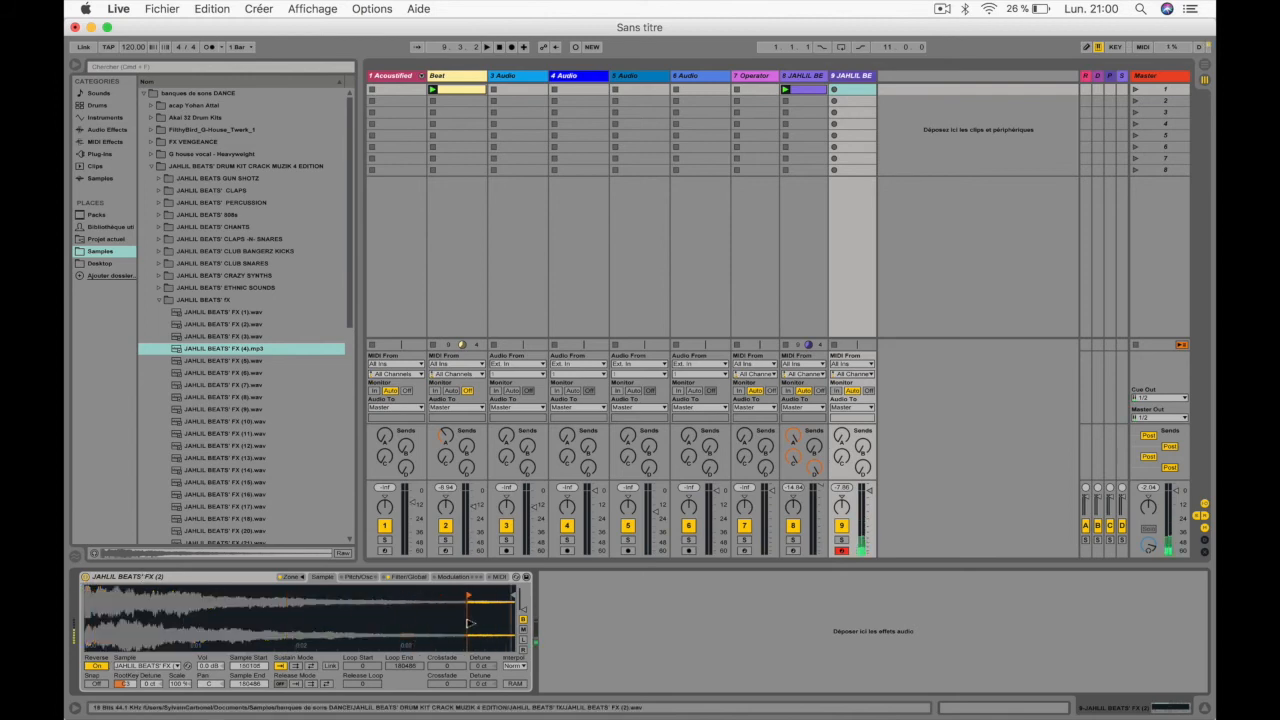
pyautogui.click(310, 666)
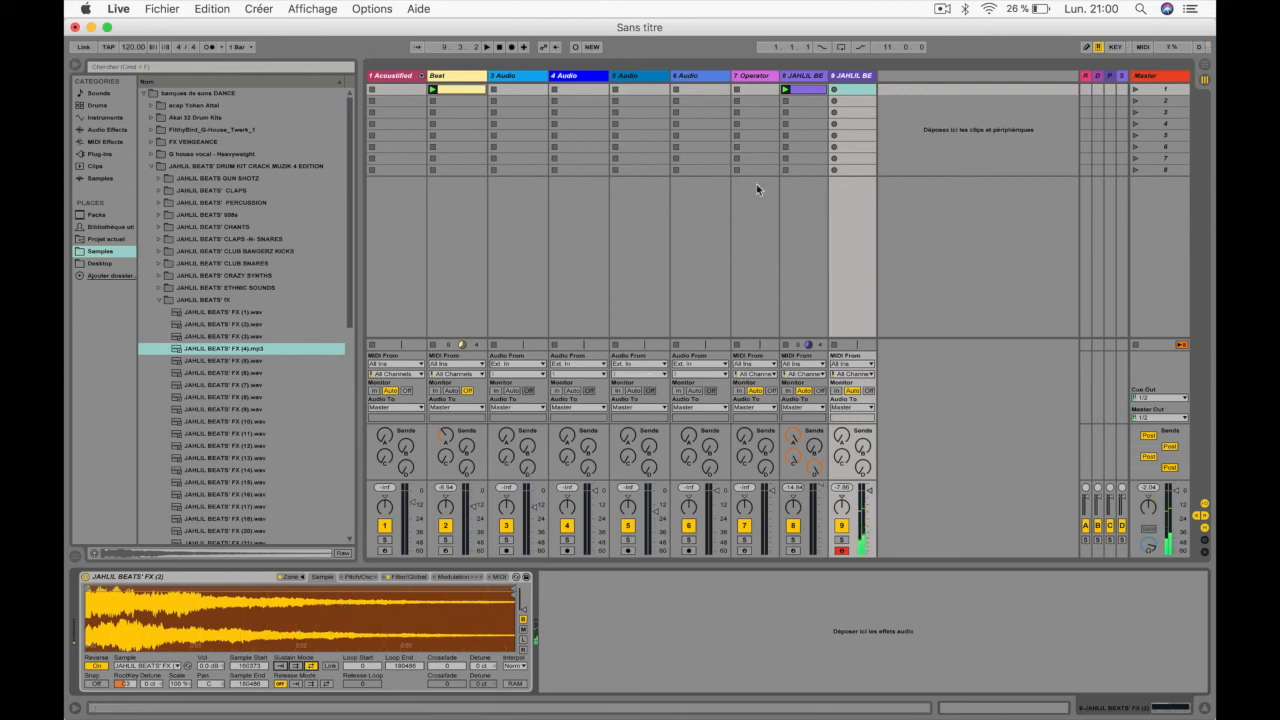
pyautogui.press('space')
# Examine the browser's Instruments, Audio Effects, MIDI Effects and Plug-ins categories, including the VST and Audio Units folders
pyautogui.click(103, 120)
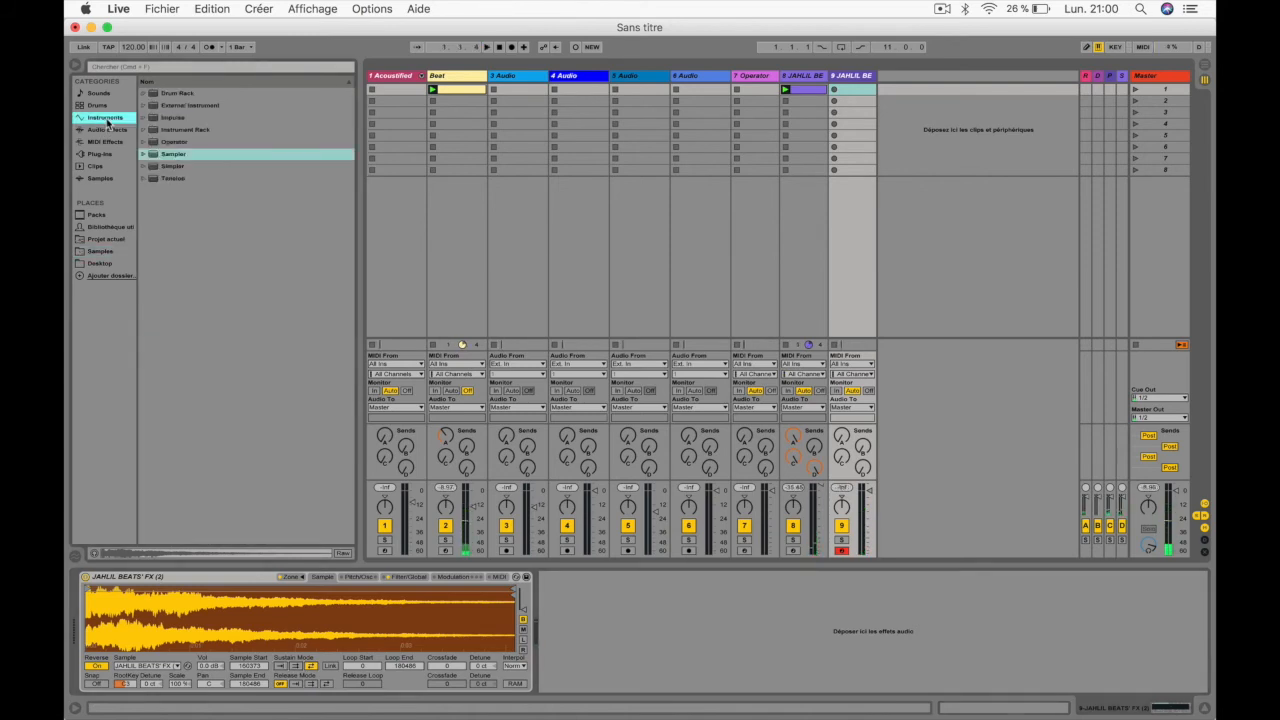
pyautogui.click(106, 129)
pyautogui.click(146, 178)
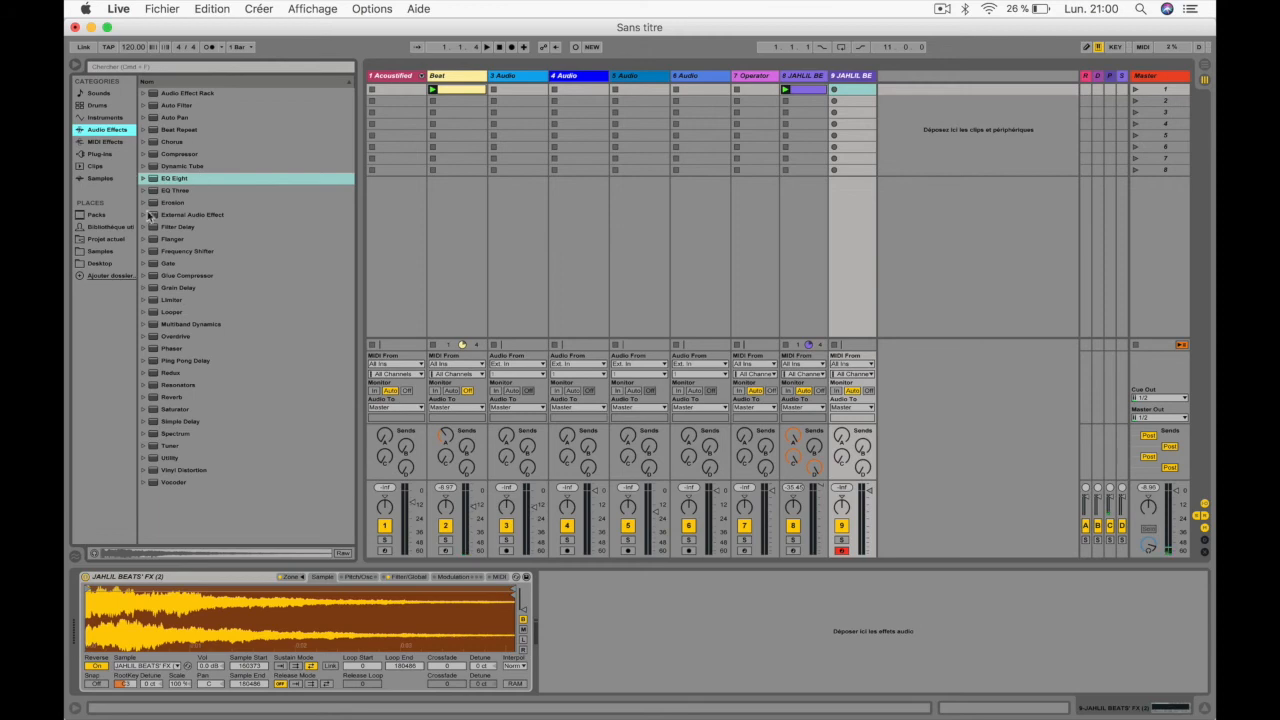
pyautogui.click(102, 143)
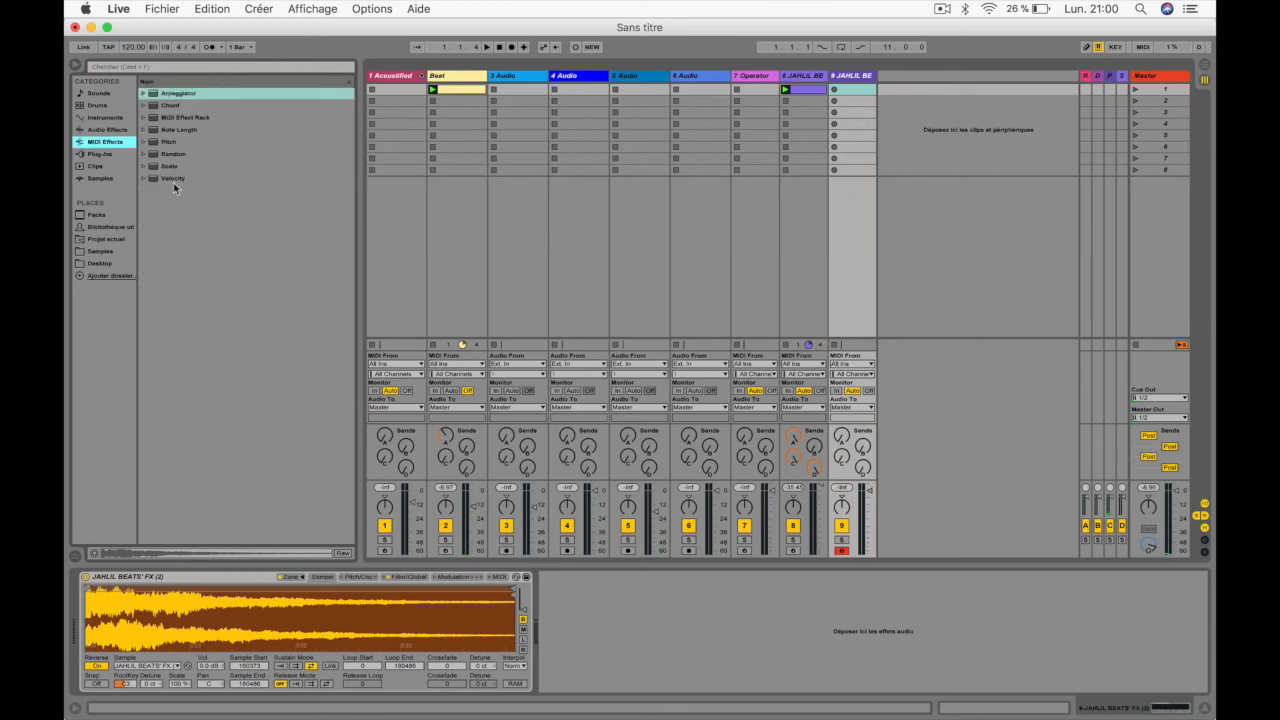
pyautogui.click(106, 156)
pyautogui.click(144, 106)
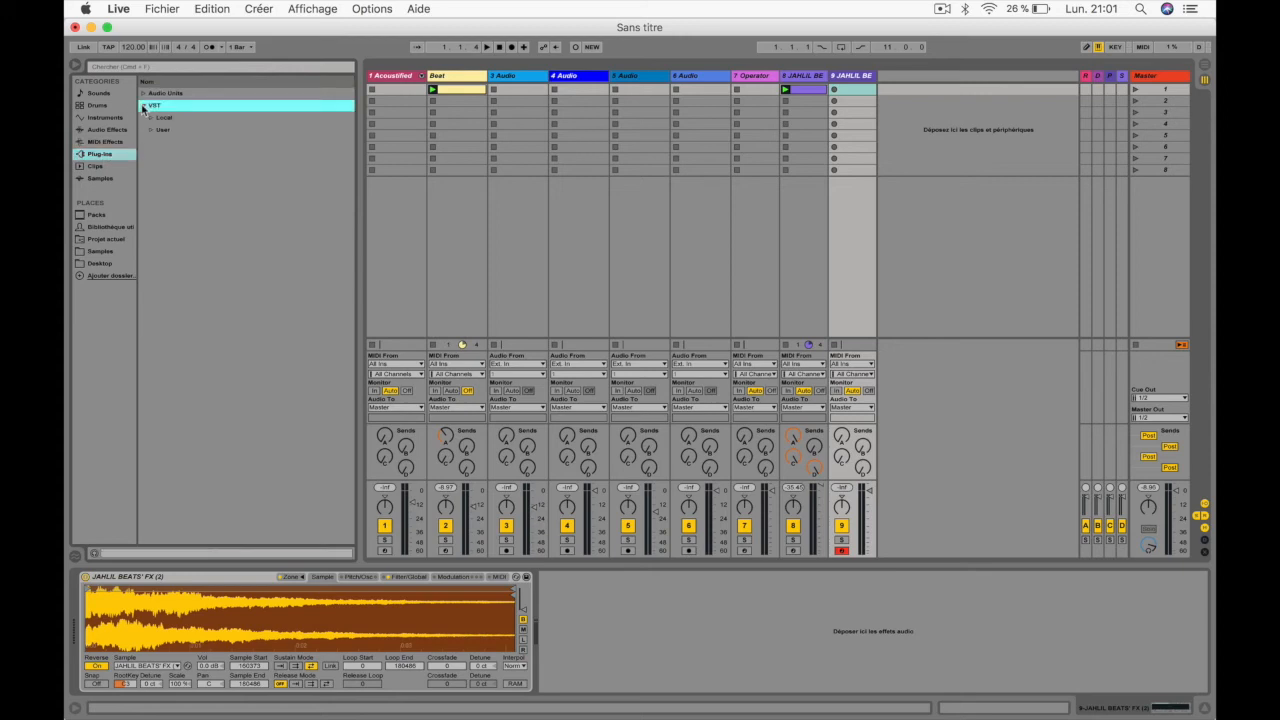
pyautogui.click(143, 94)
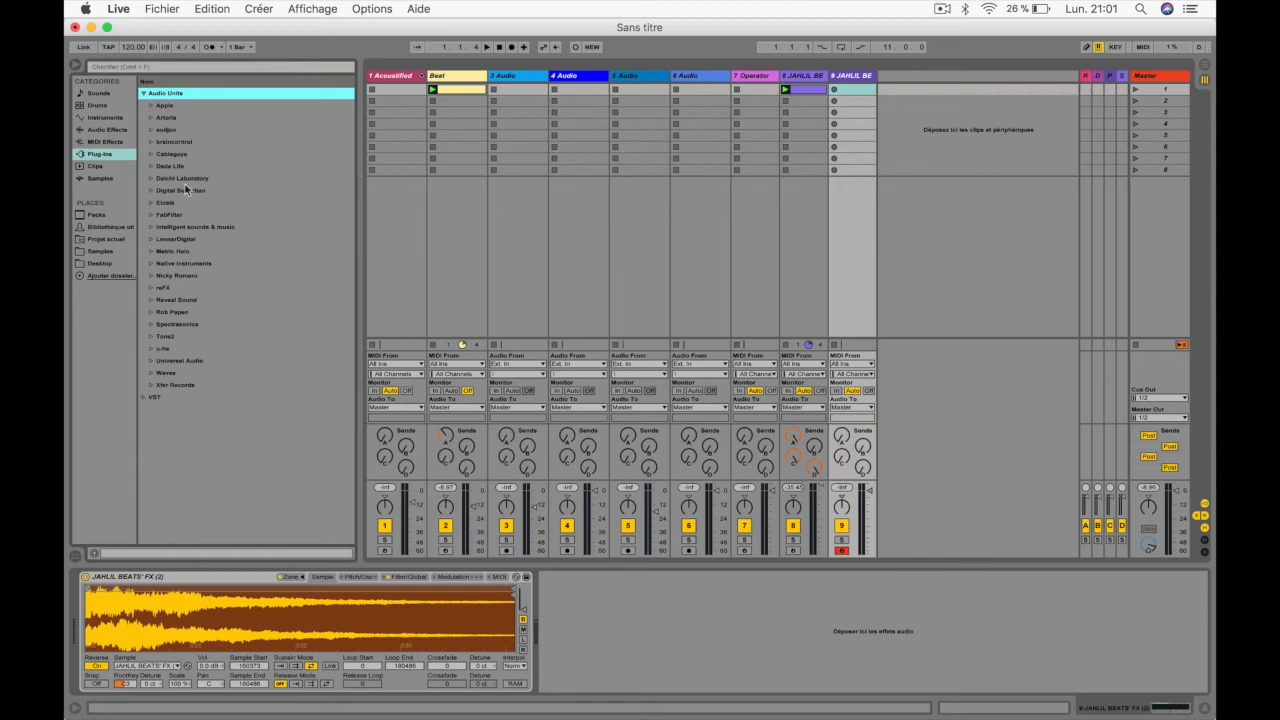
pyautogui.click(153, 287)
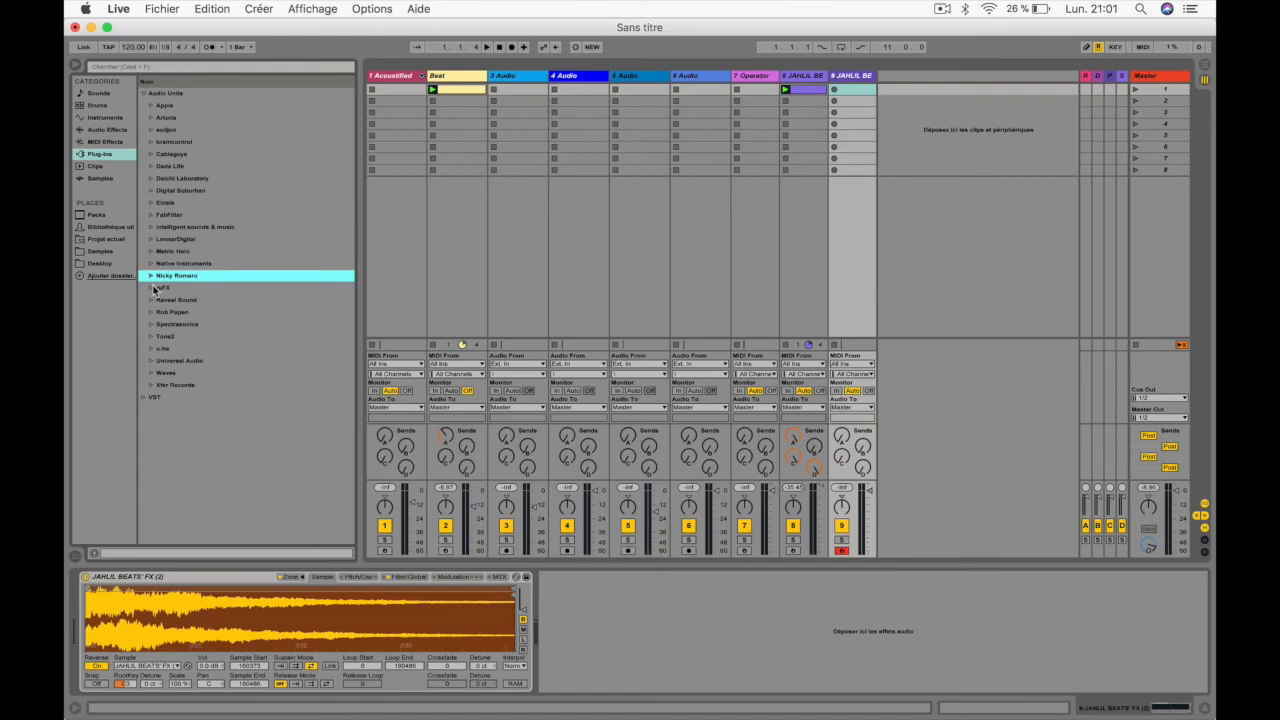
pyautogui.click(151, 287)
pyautogui.click(151, 287)
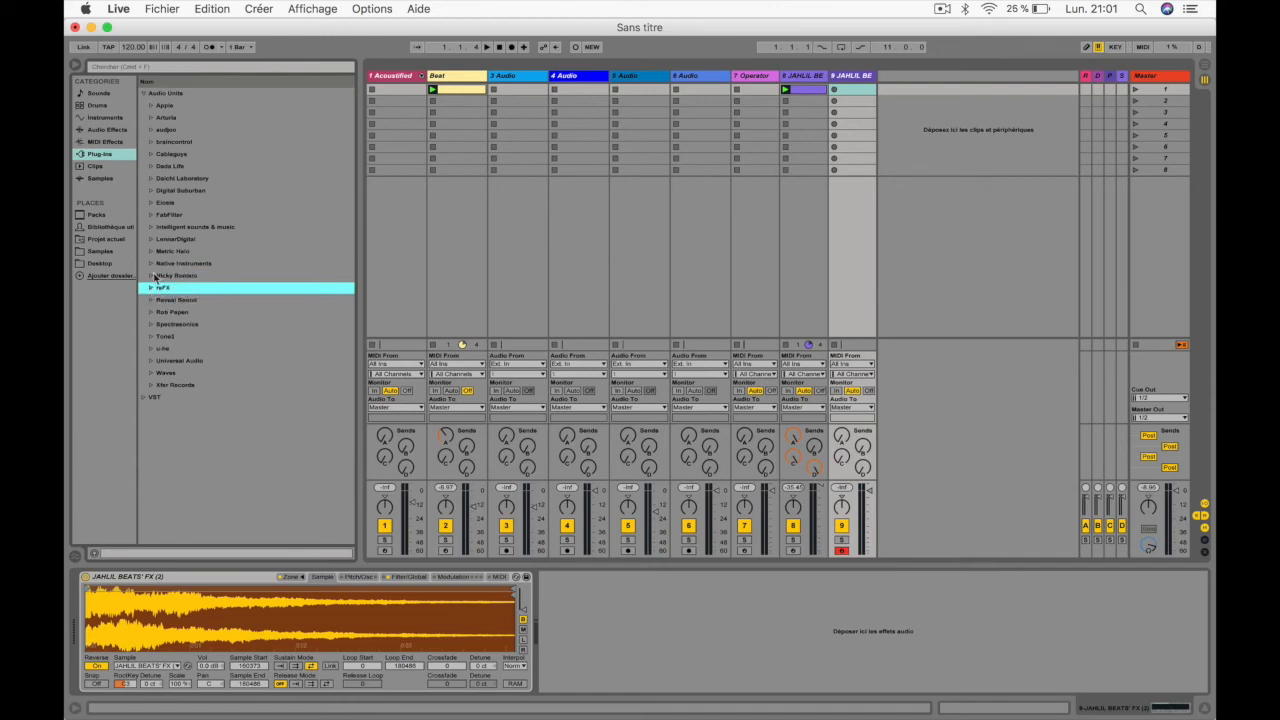
# Add the library clip 8NVG Drums 73bpm.alc to the second slot of a new audio track and launch it
pyautogui.click(97, 166)
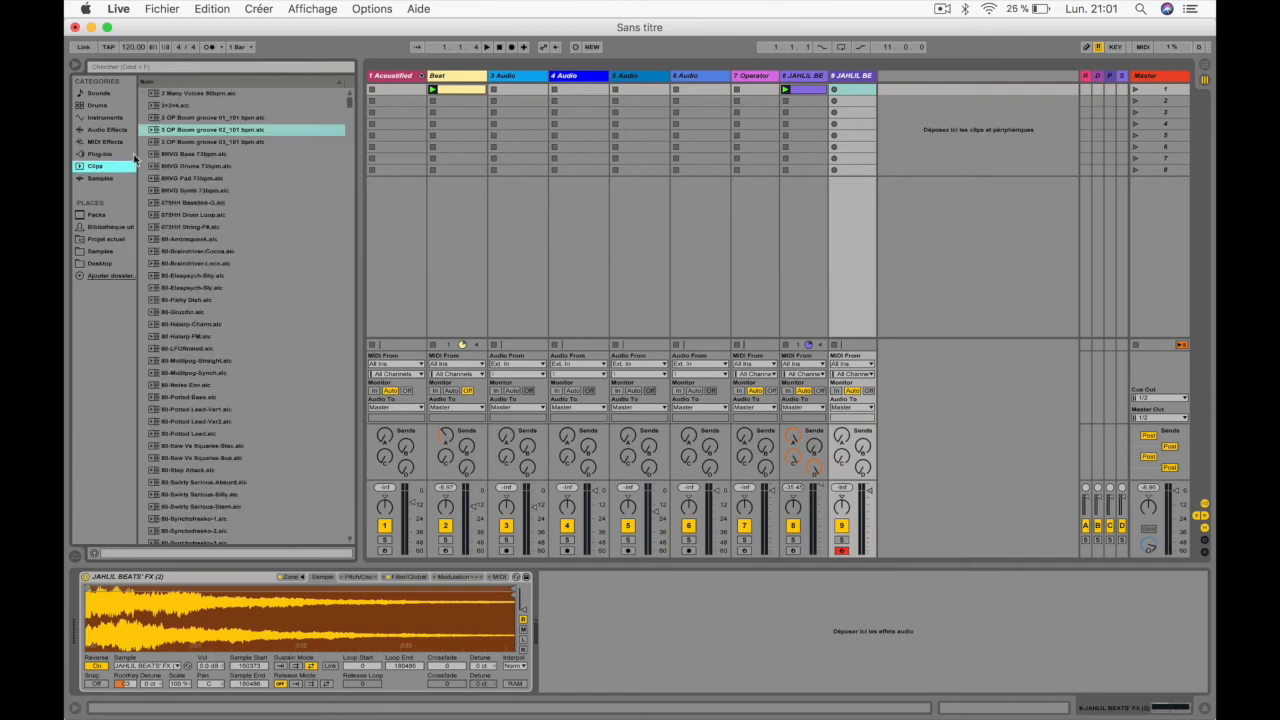
pyautogui.moveTo(172, 168); pyautogui.dragTo(893, 101)
pyautogui.click(883, 101)
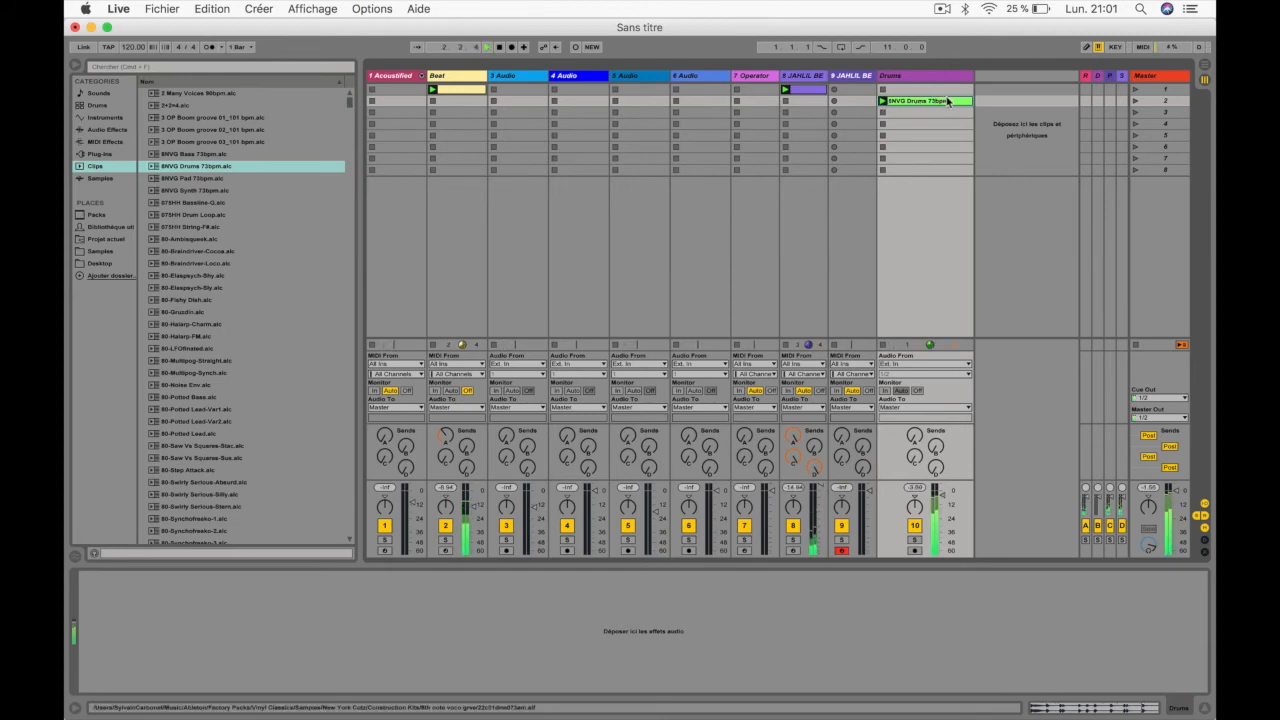
# Open the sample settings of the 8NVG Drums 73bpm clip and turn off its loop
pyautogui.doubleClick(926, 103)
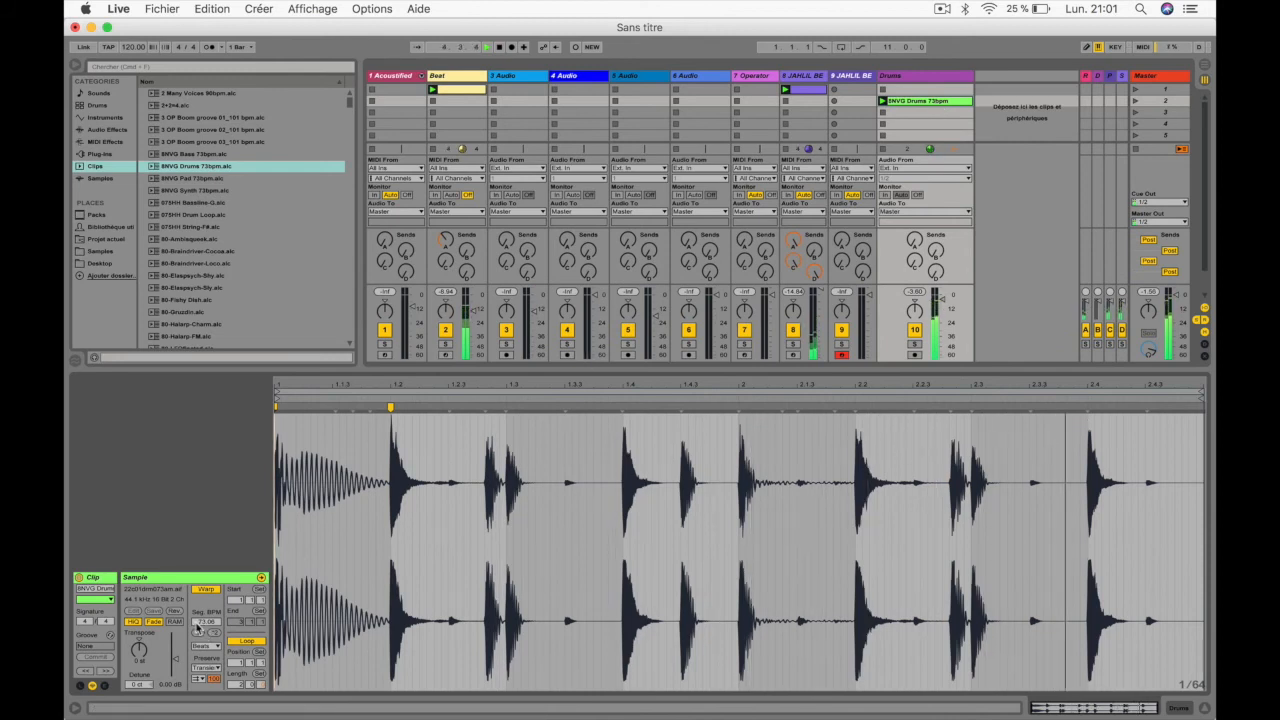
pyautogui.click(246, 642)
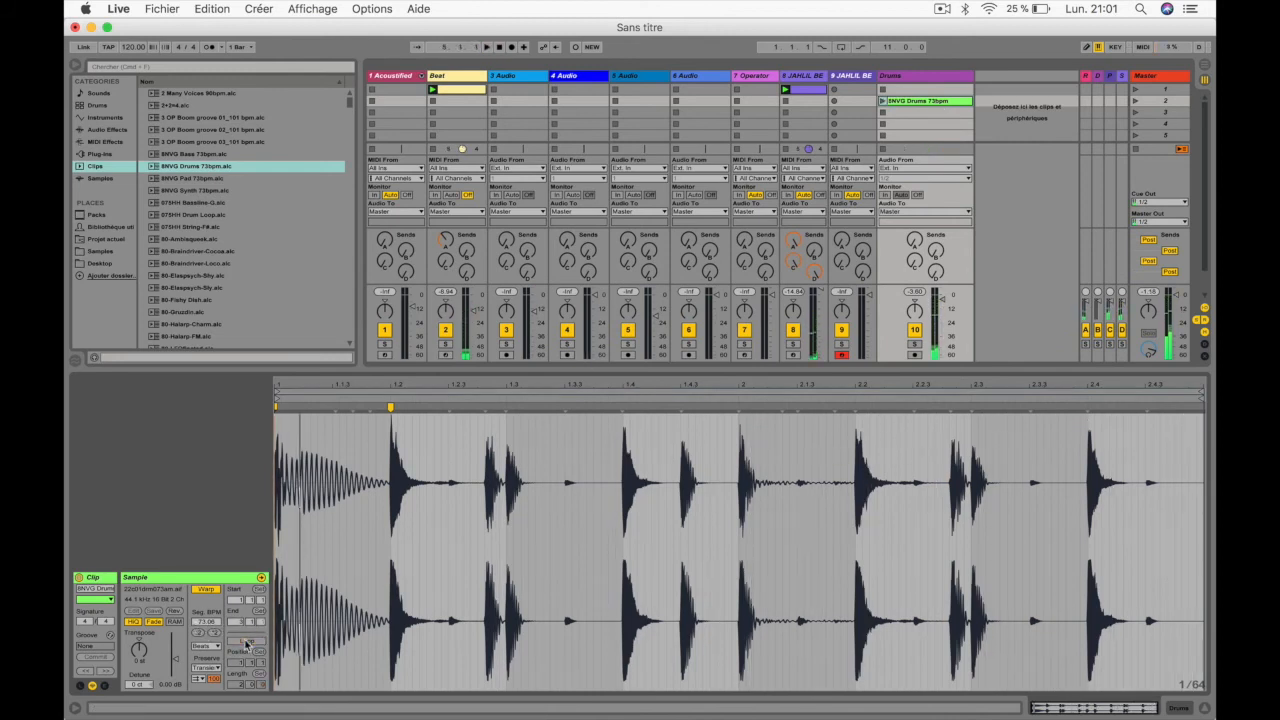
# Turn the 8NVG Drums 73bpm clip's loop back on, try a transposition in its sample settings, and relaunch the clip
pyautogui.click(246, 642)
pyautogui.moveTo(134, 634); pyautogui.dragTo(134, 628)
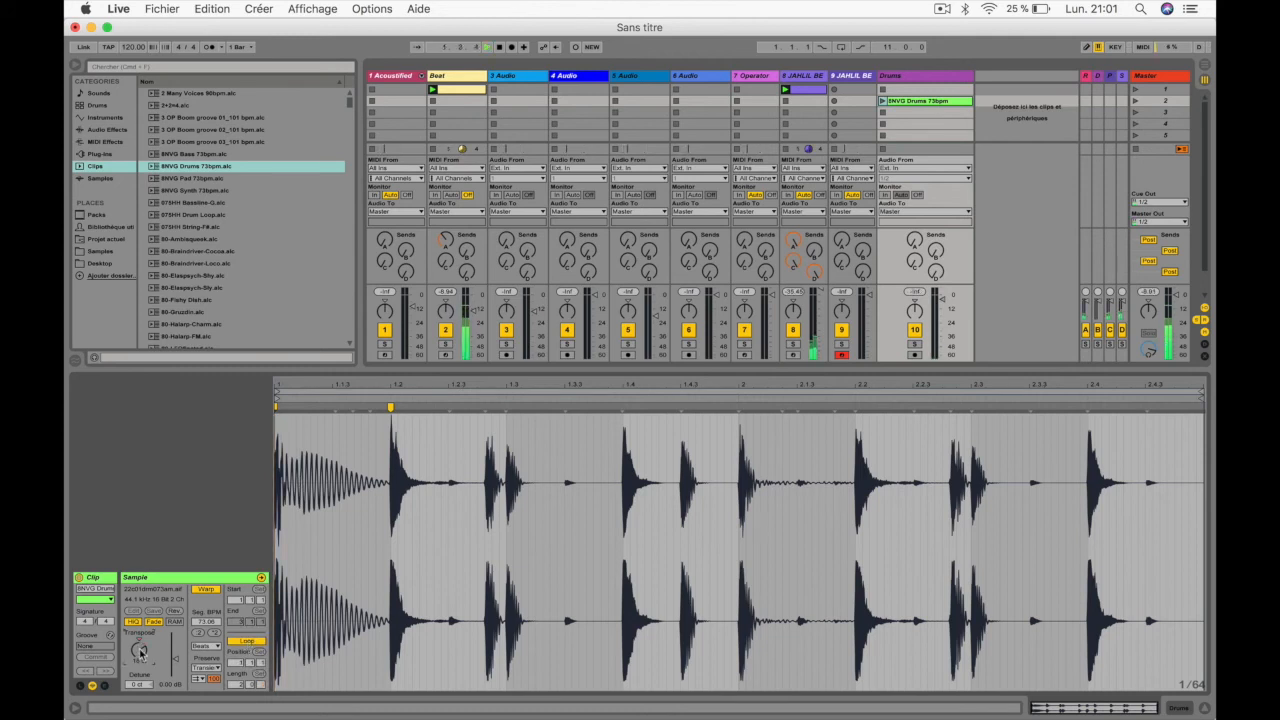
pyautogui.click(881, 102)
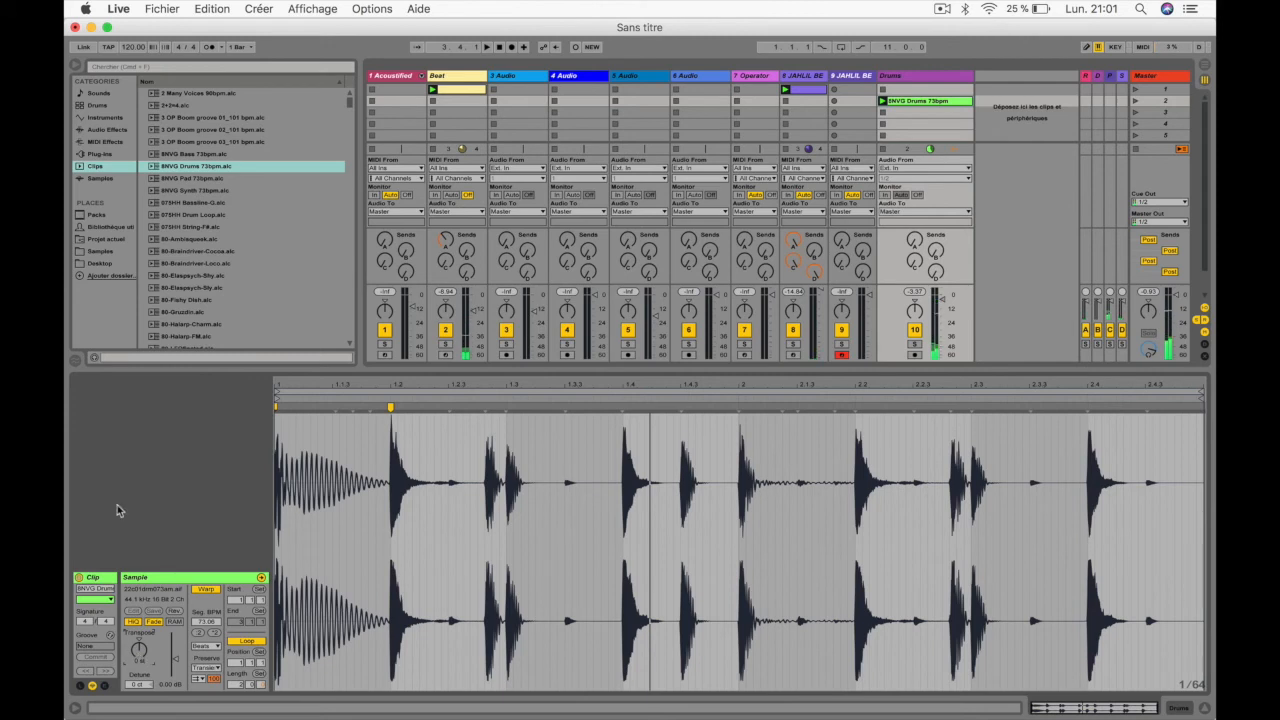
# Play the set and raise the Drums track's send to the A-Reverb return slightly
pyautogui.click(302, 600)
pyautogui.press('space')
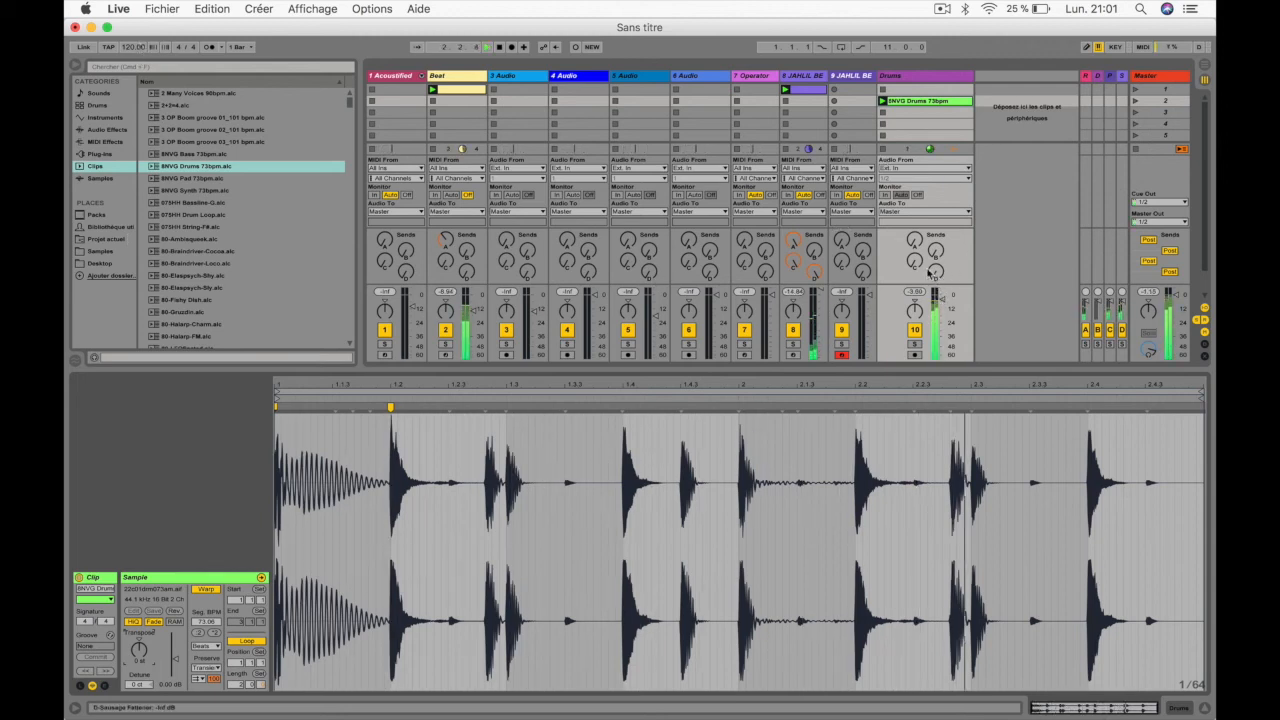
pyautogui.moveTo(914, 240); pyautogui.dragTo(914, 222)
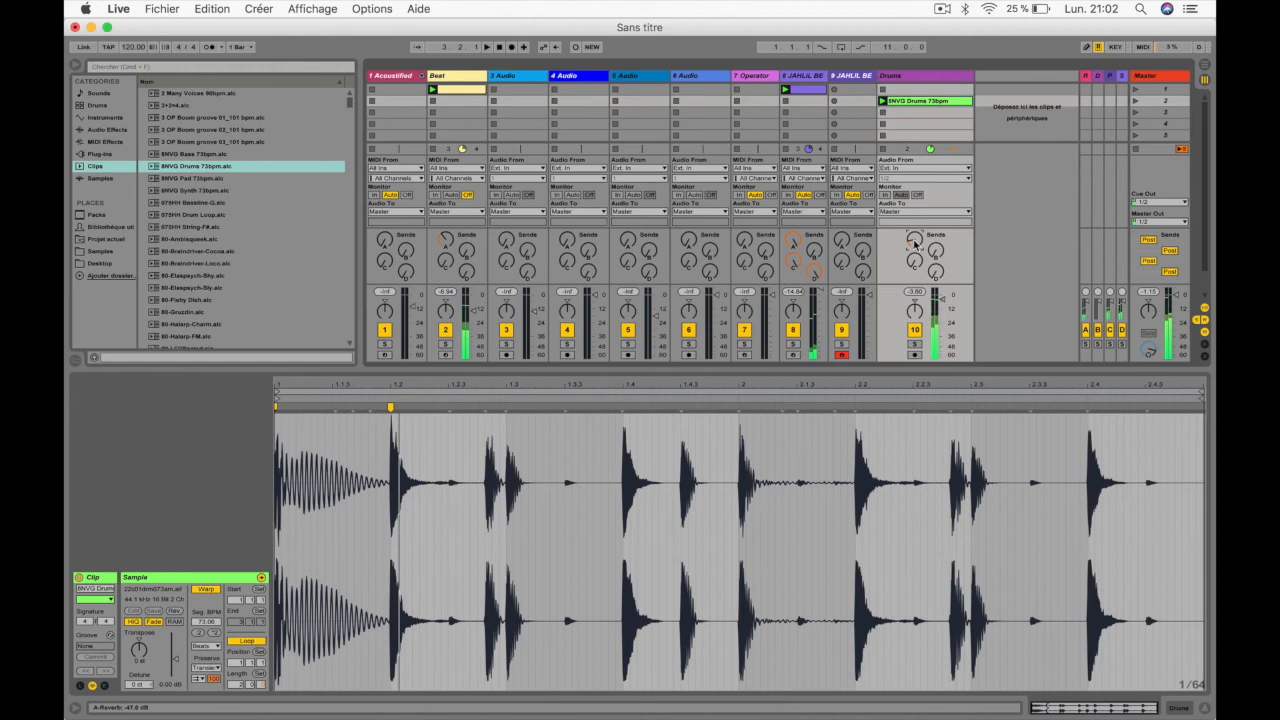
# Switch to the Arrangement View and look through the browser's Clips and Samples categories
pyautogui.press('Tab')
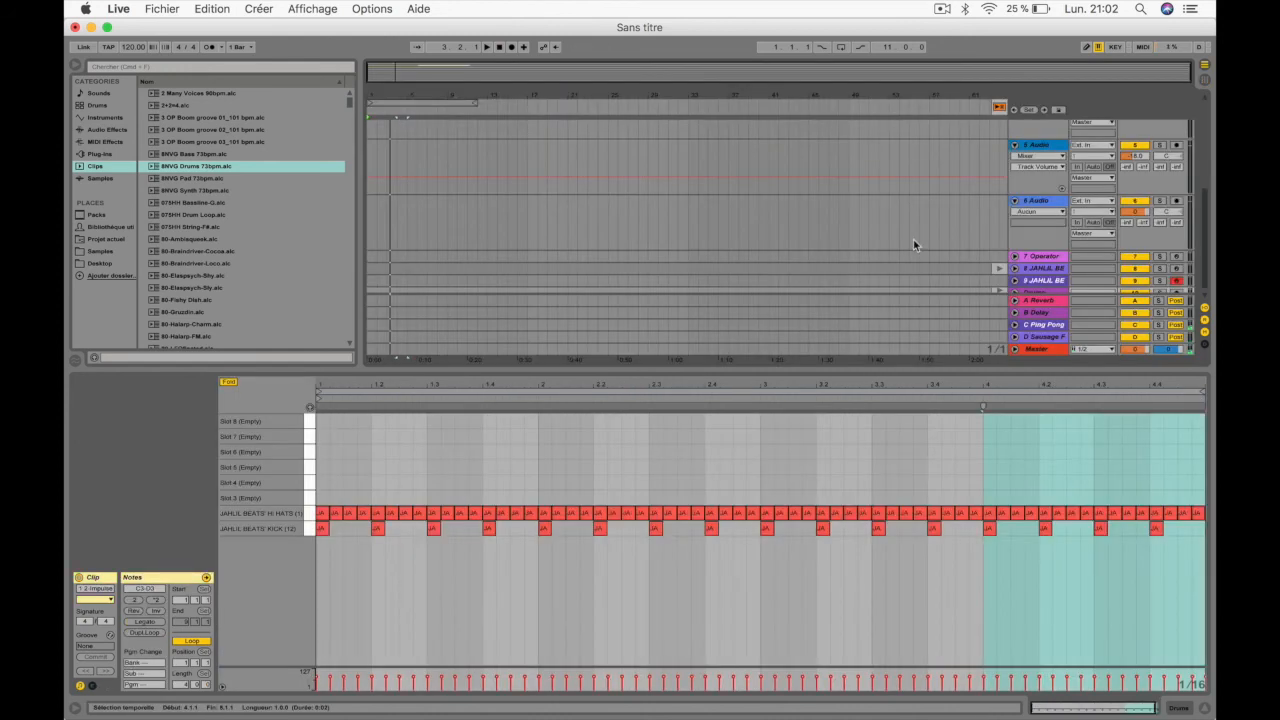
pyautogui.click(97, 168)
pyautogui.scroll(-5, 228, 194)
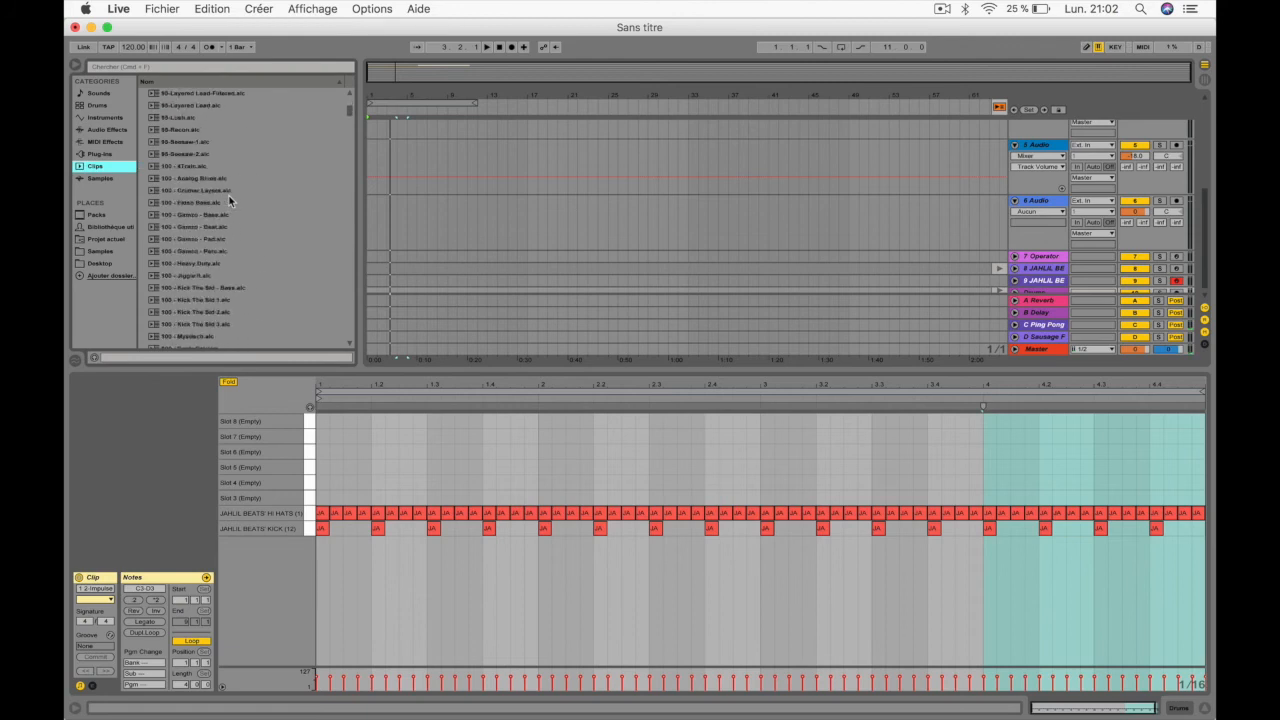
pyautogui.scroll(5, 228, 200)
pyautogui.click(104, 178)
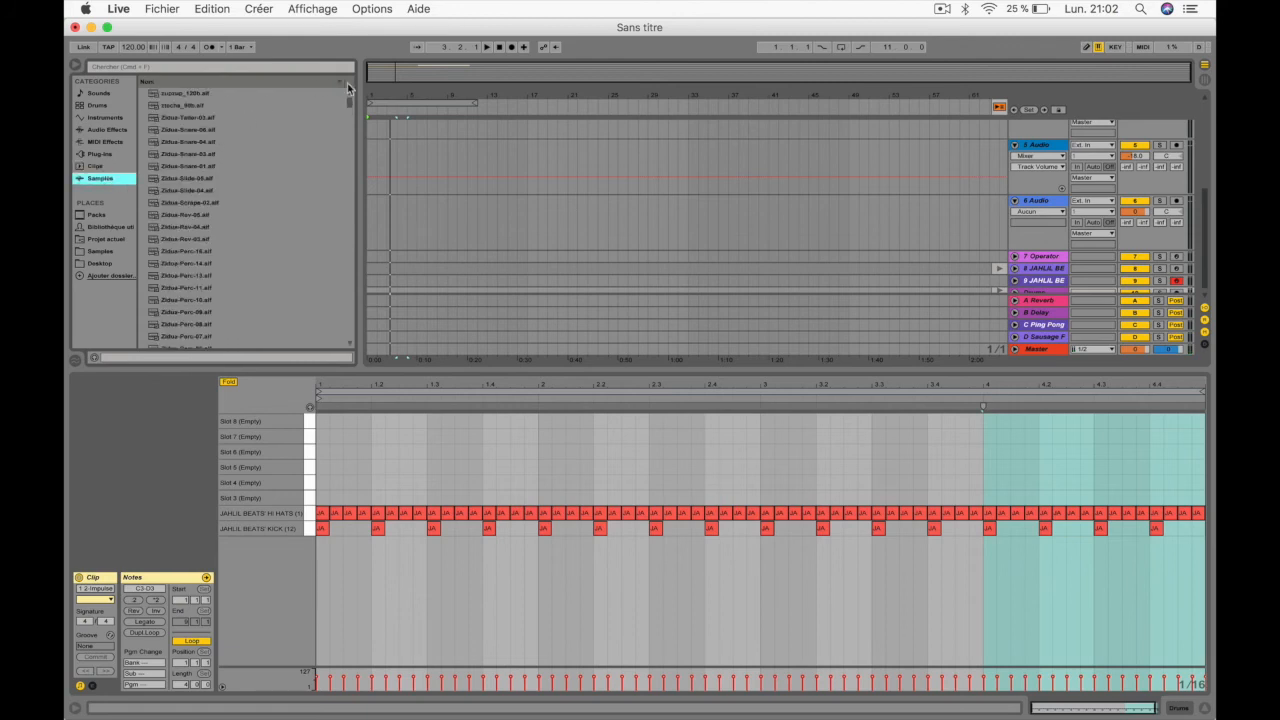
pyautogui.scroll(-10, 209, 188)
pyautogui.scroll(-10, 209, 181)
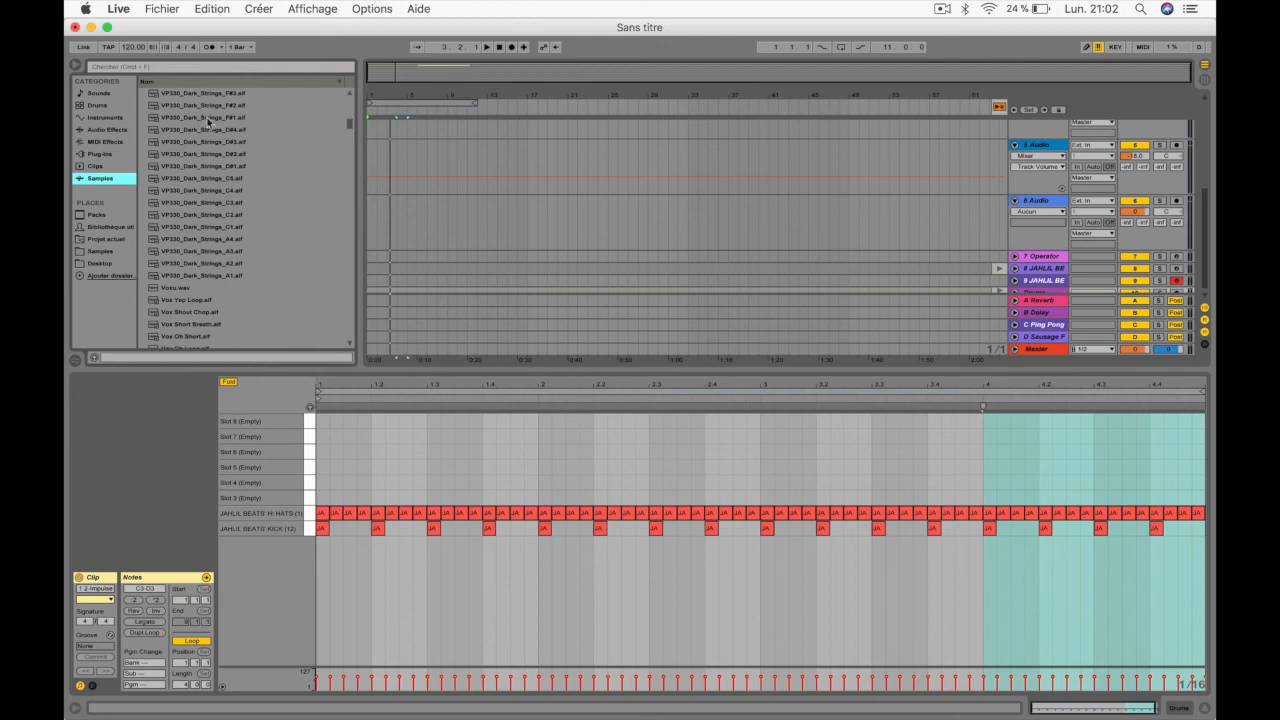
# Examine the browser's places: Packs, the user library's Presets and Samples folders, the current project, Samples and Desktop
pyautogui.click(100, 215)
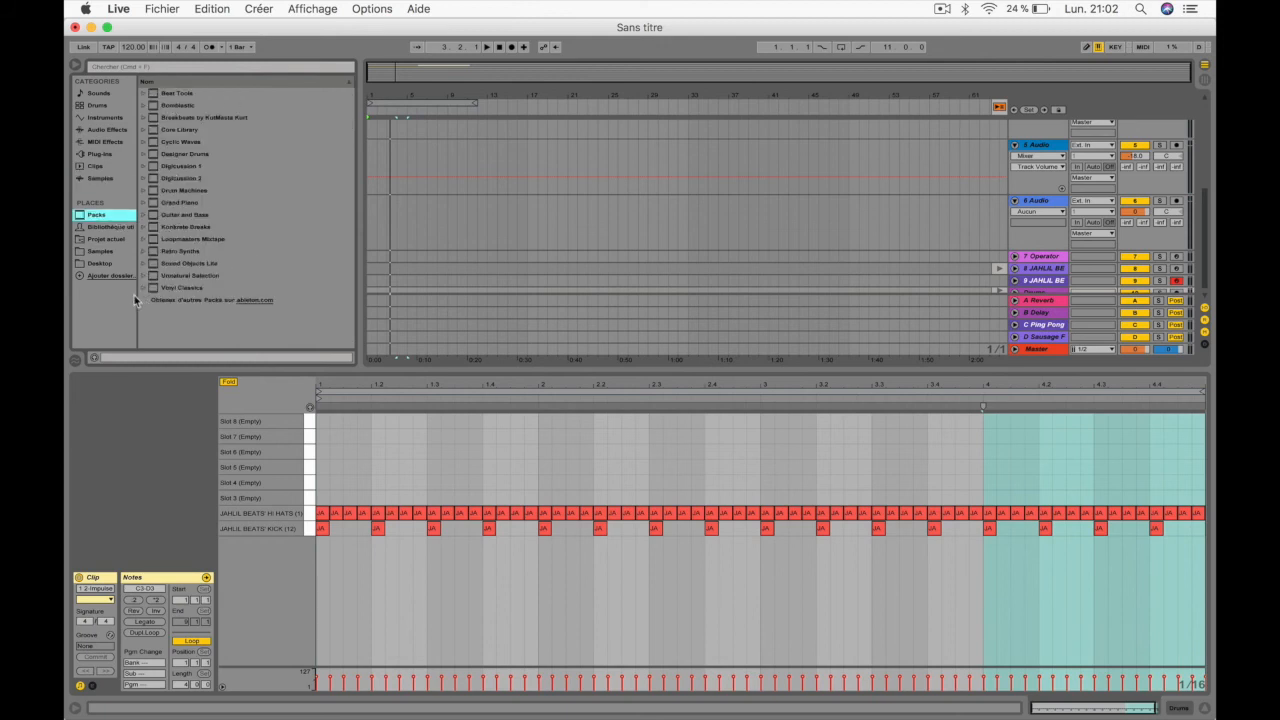
pyautogui.click(106, 227)
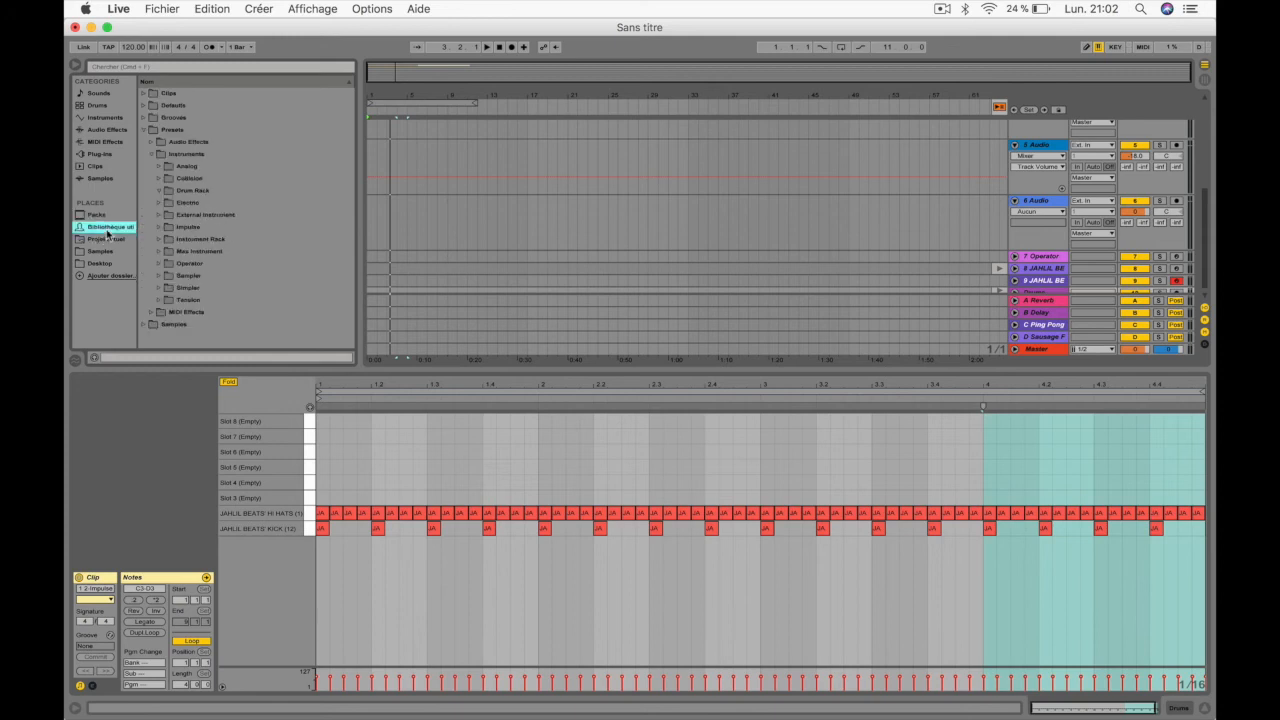
pyautogui.click(143, 130)
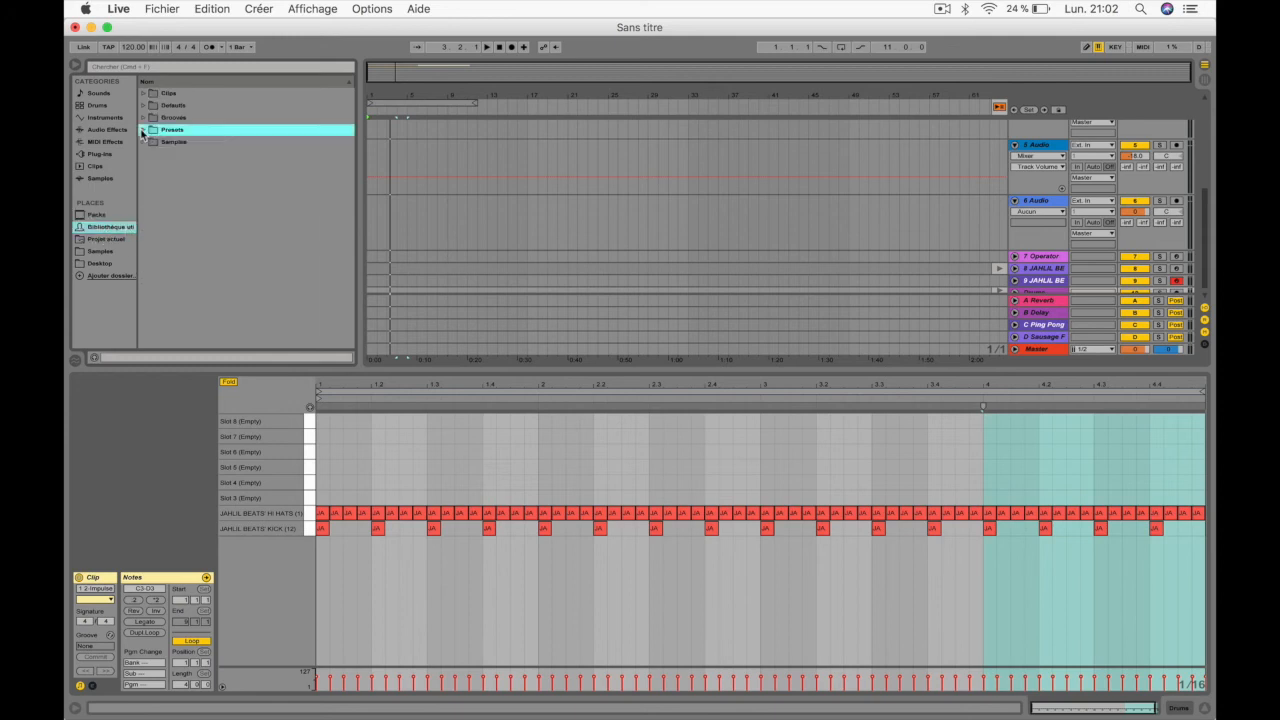
pyautogui.click(143, 142)
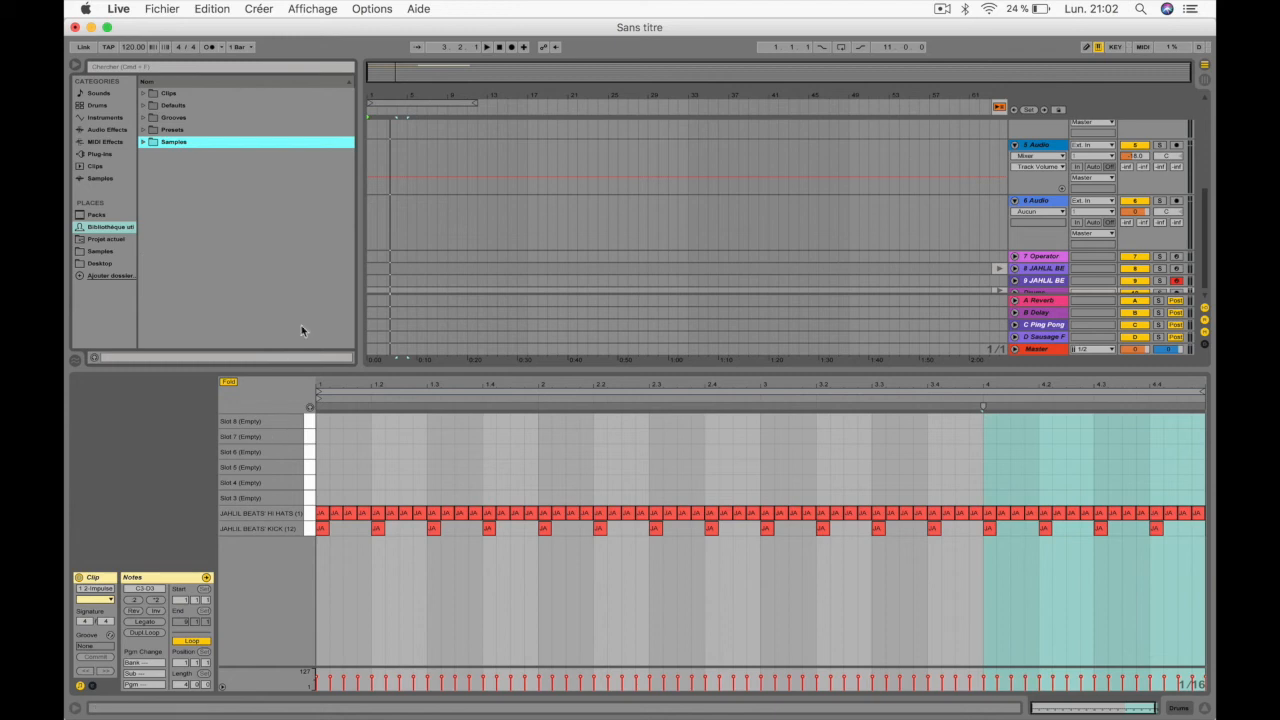
pyautogui.click(110, 239)
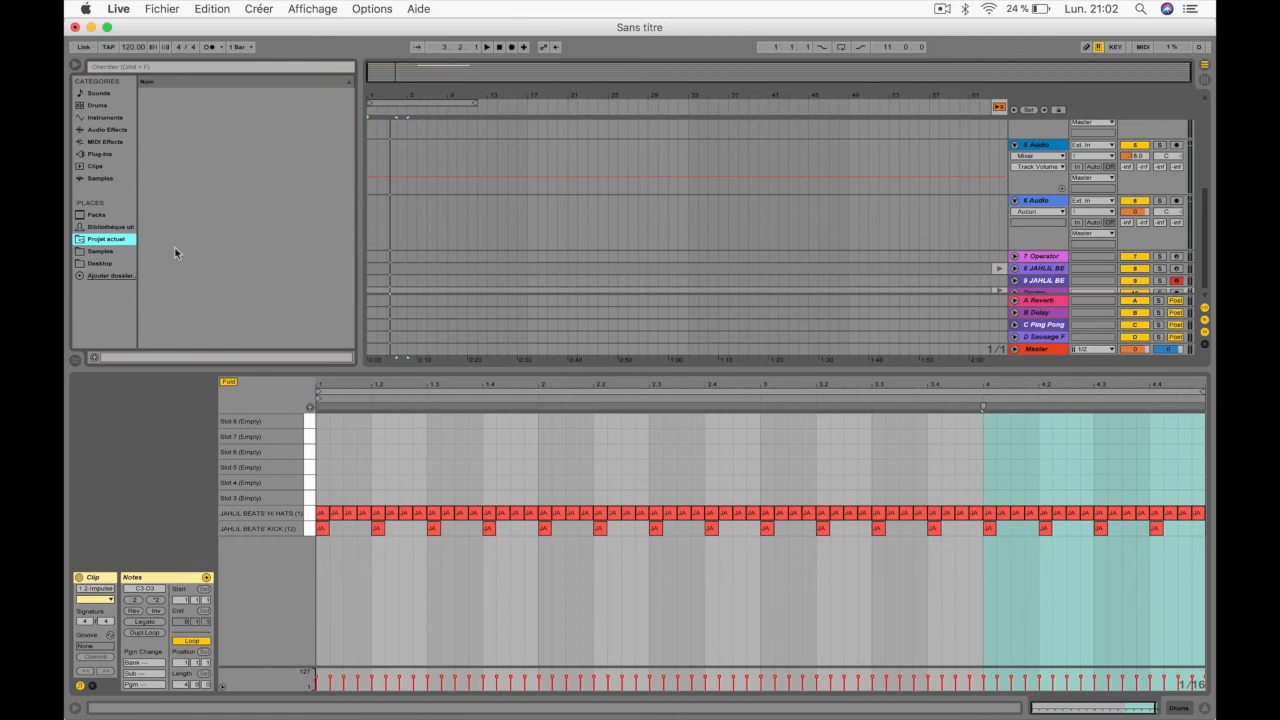
pyautogui.click(117, 253)
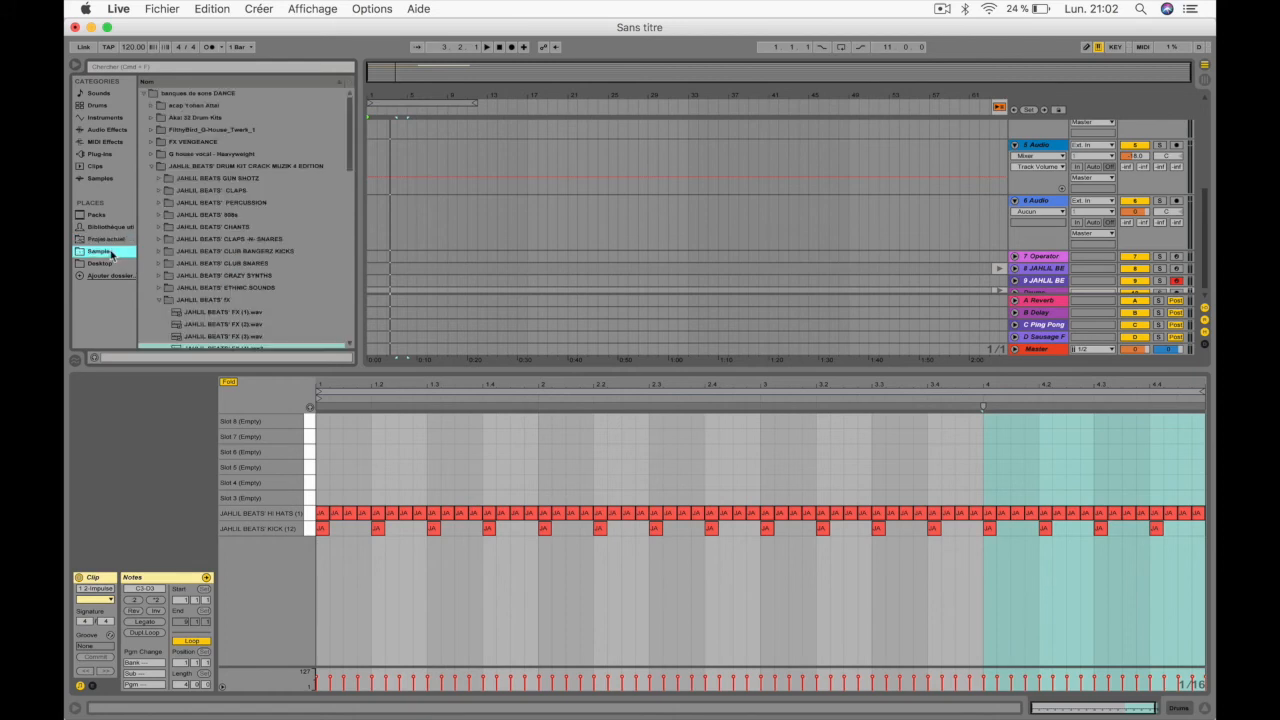
pyautogui.click(156, 168)
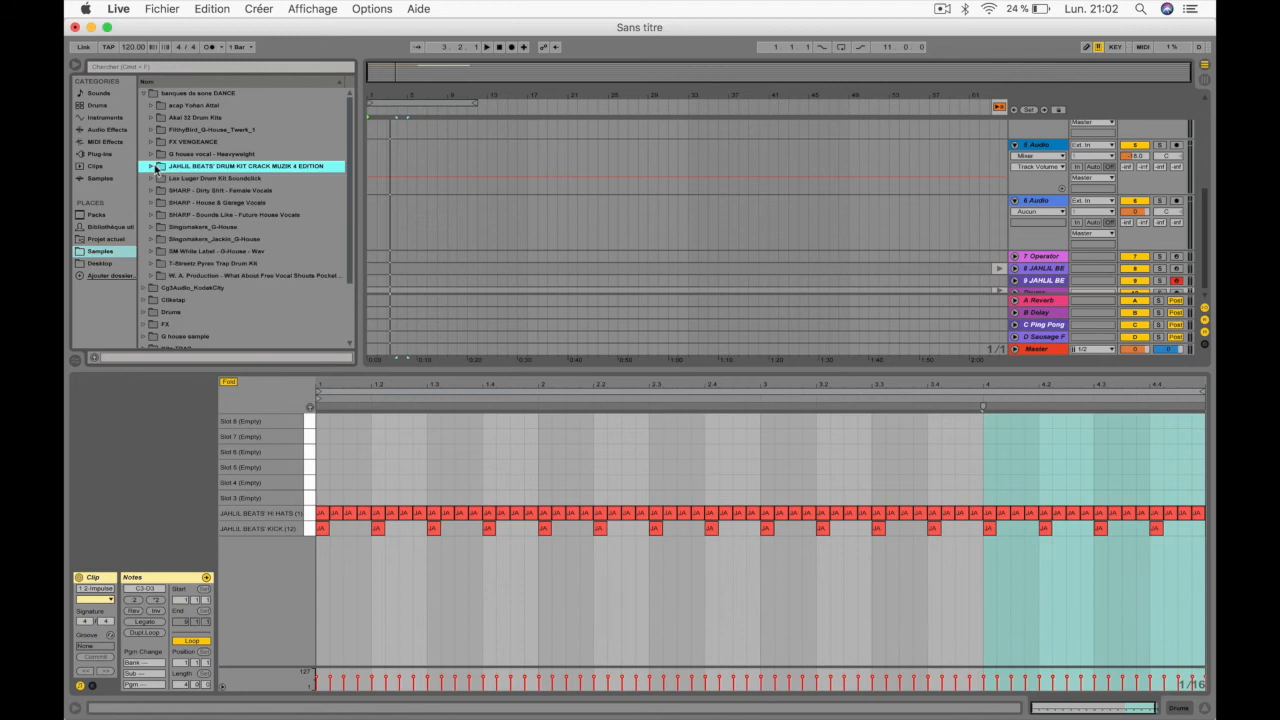
pyautogui.click(103, 263)
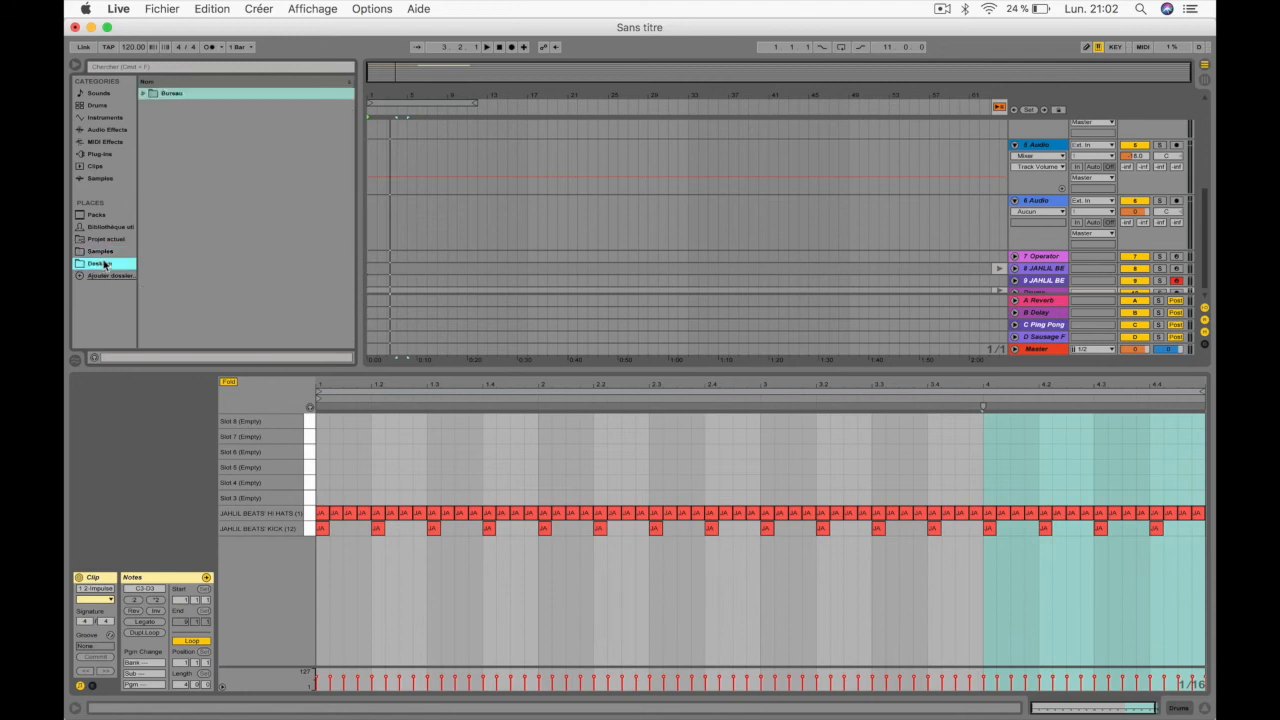
pyautogui.click(104, 252)
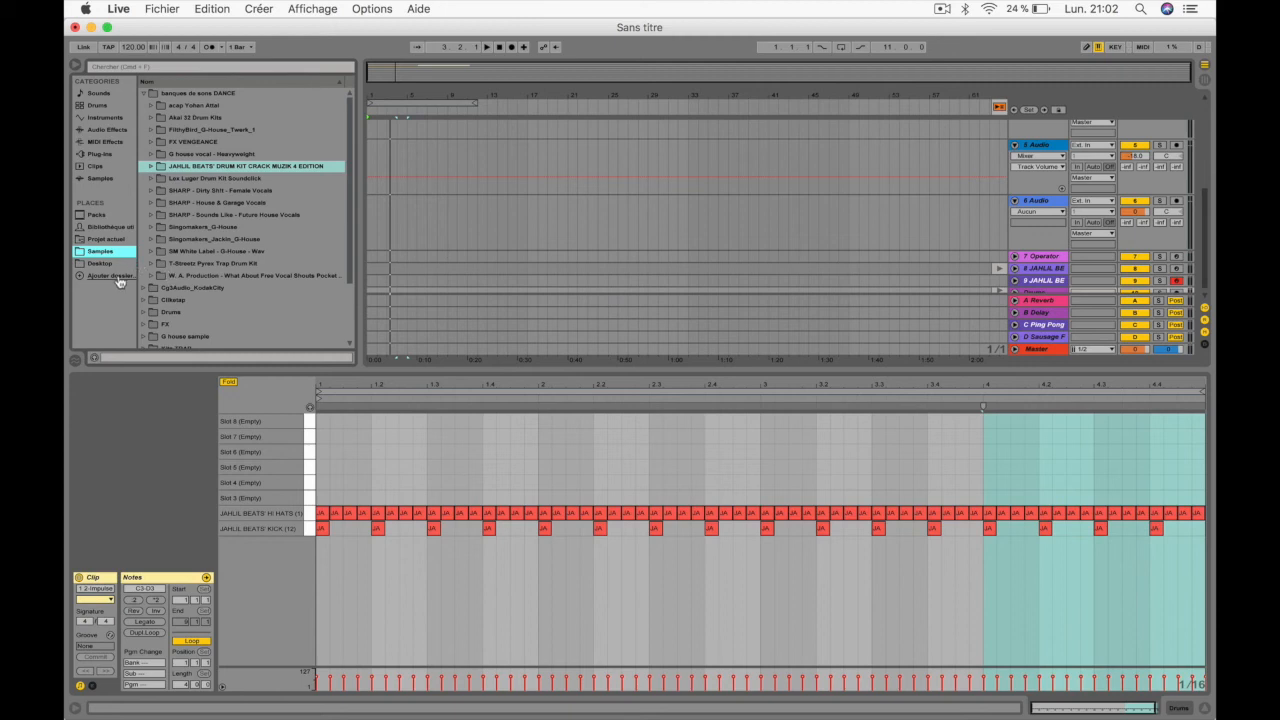
# Inspect the Documents folder in the dialog for adding a folder to the browser's places, and cancel the dialog
pyautogui.click(118, 276)
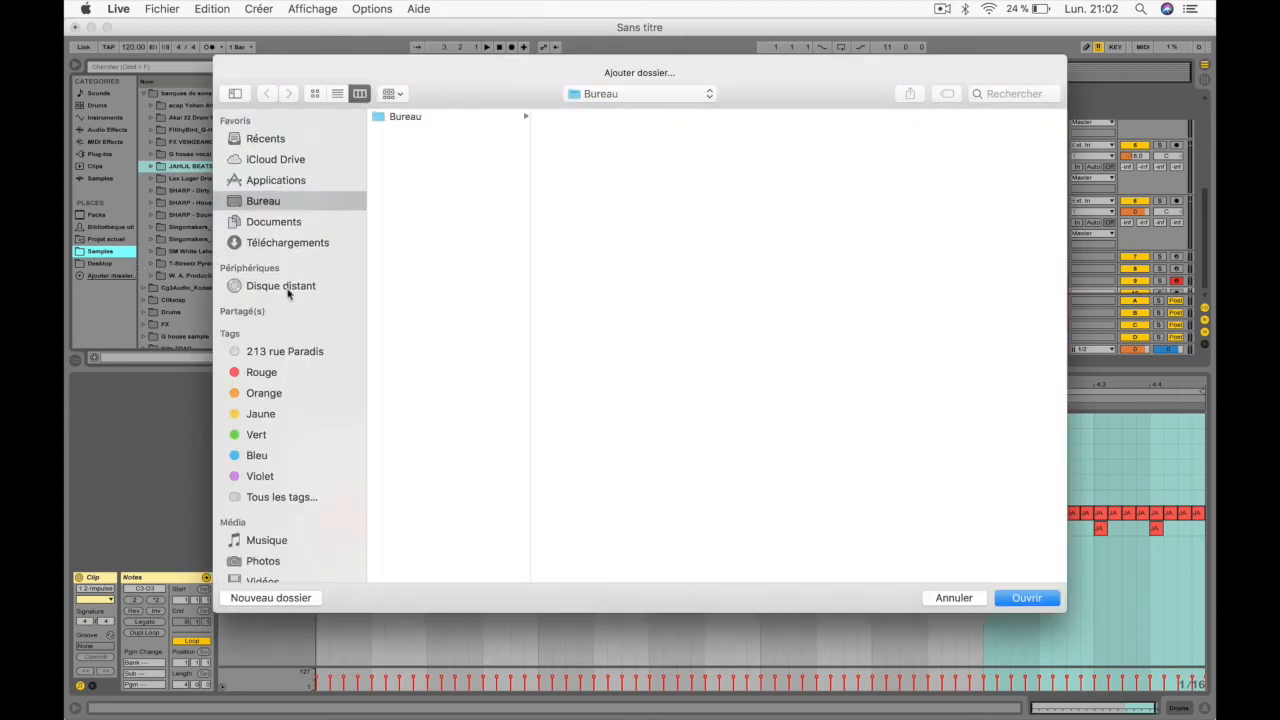
pyautogui.click(285, 221)
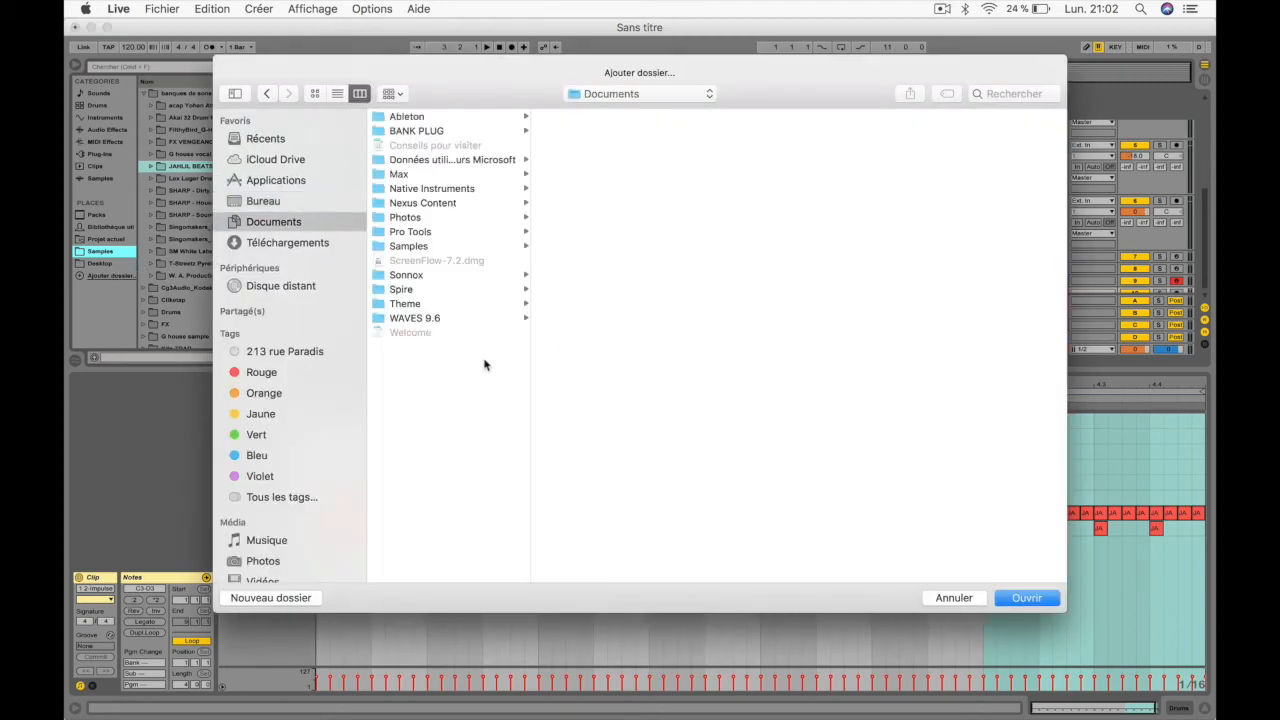
pyautogui.click(958, 597)
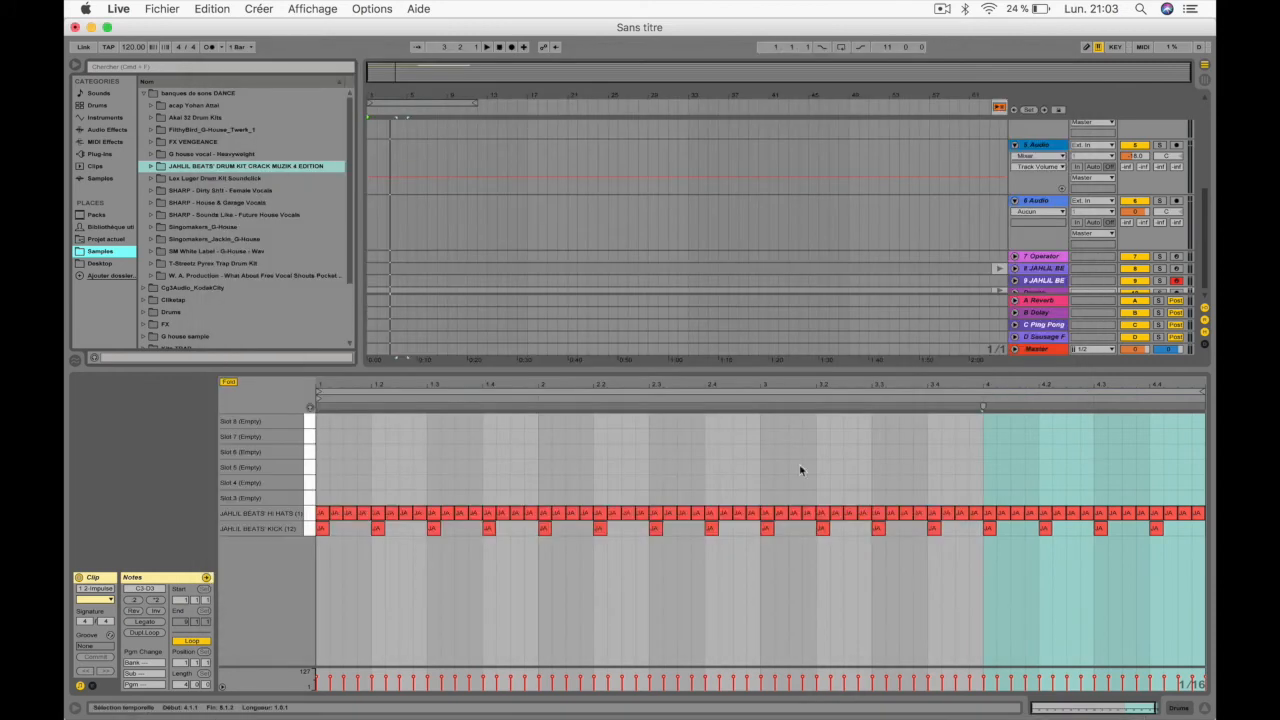
# Search the Samples place for "snare" and check the matching subfolders of banques de sons DANCE
pyautogui.click(143, 93)
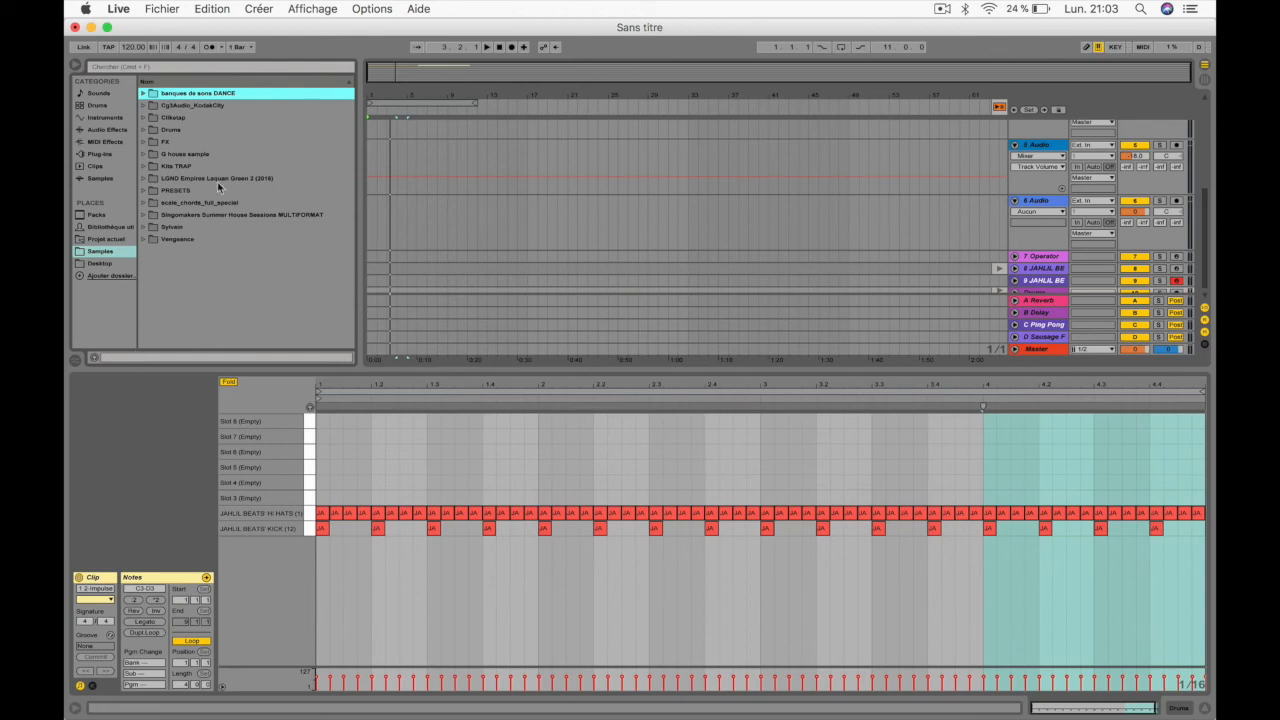
pyautogui.click(219, 69)
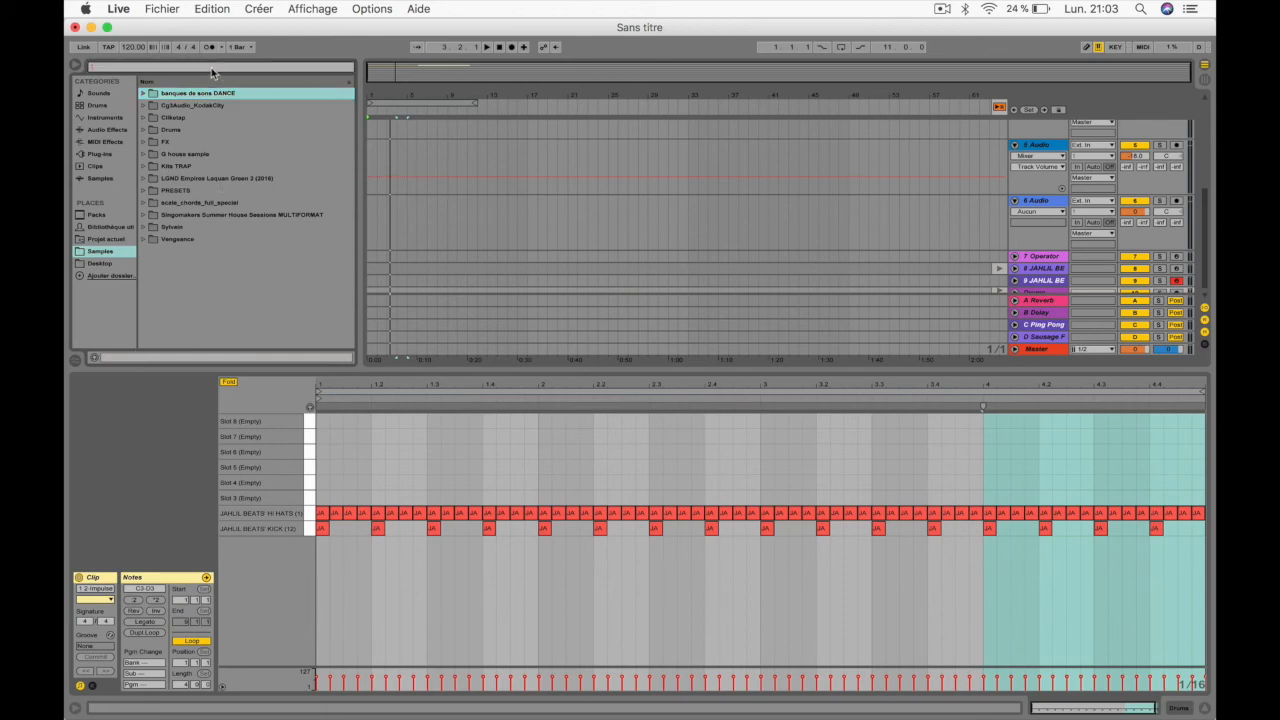
pyautogui.write('snare')
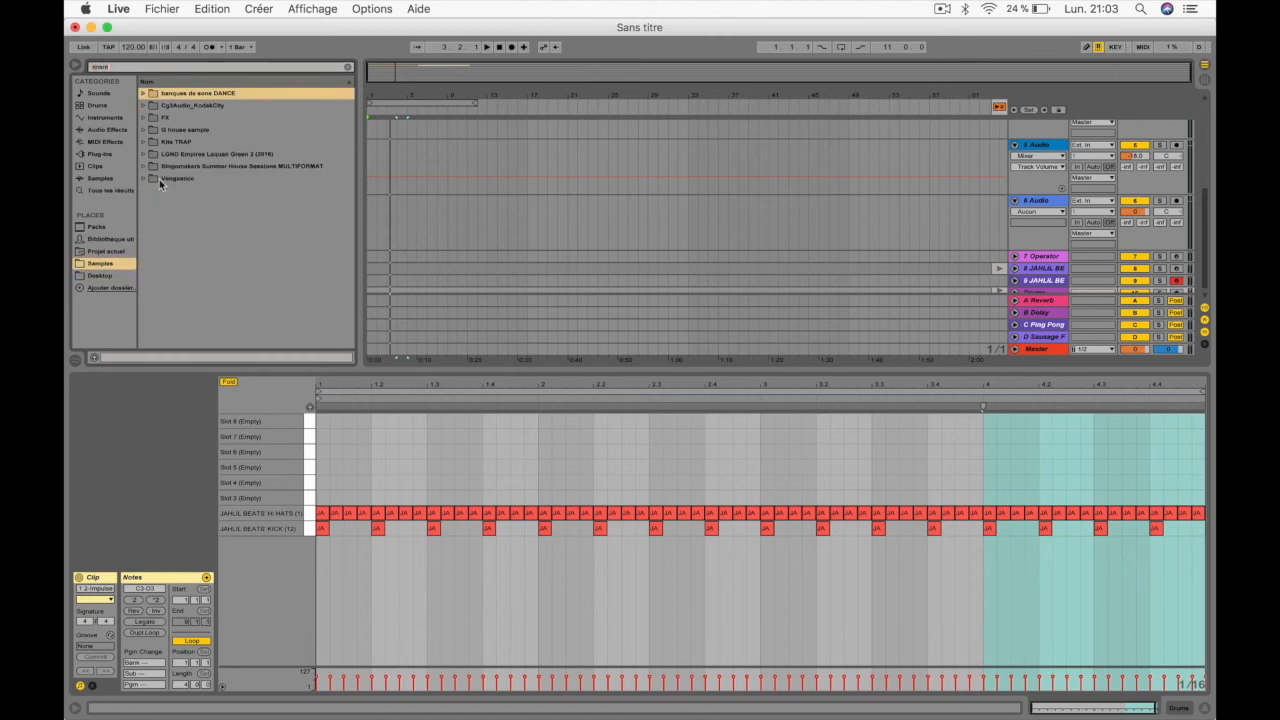
pyautogui.click(144, 93)
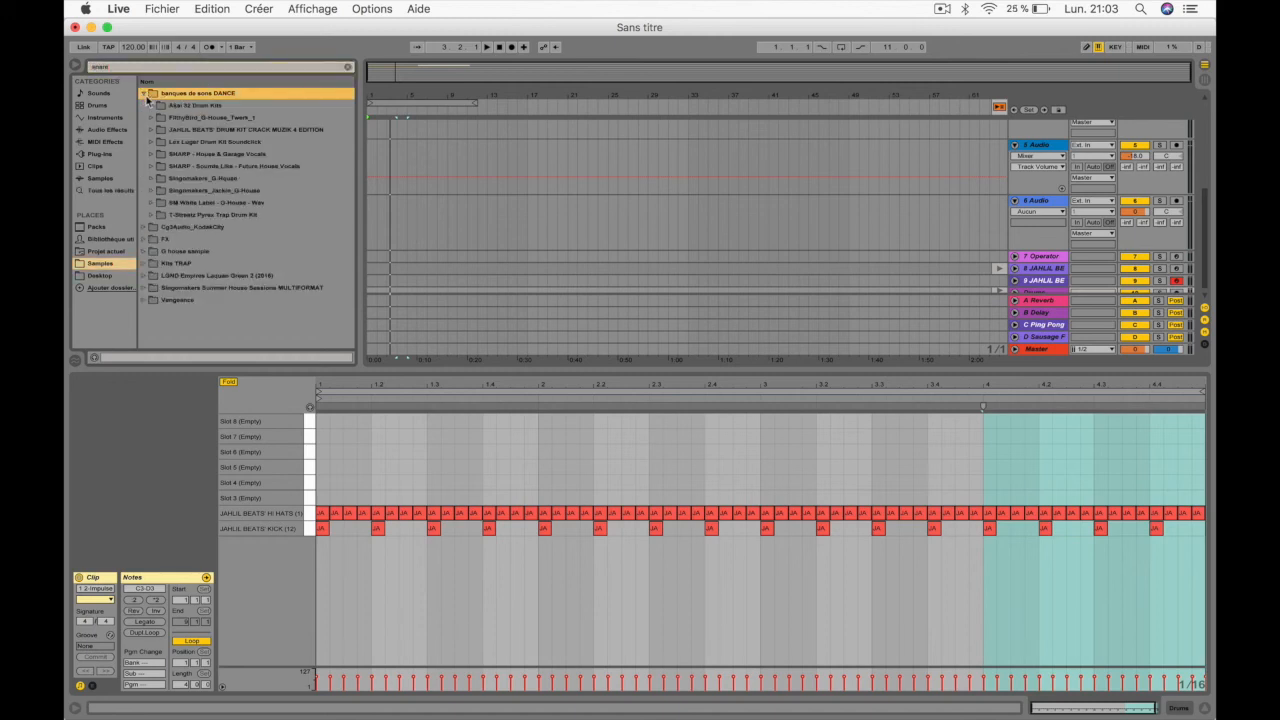
pyautogui.click(144, 93)
# Preview VES1 Snare 002.wav from the VES1 Snare folder of Vengeance Electroshock Vol.1 inside FX
pyautogui.click(146, 118)
pyautogui.click(152, 141)
pyautogui.click(152, 142)
pyautogui.click(158, 153)
pyautogui.click(198, 177)
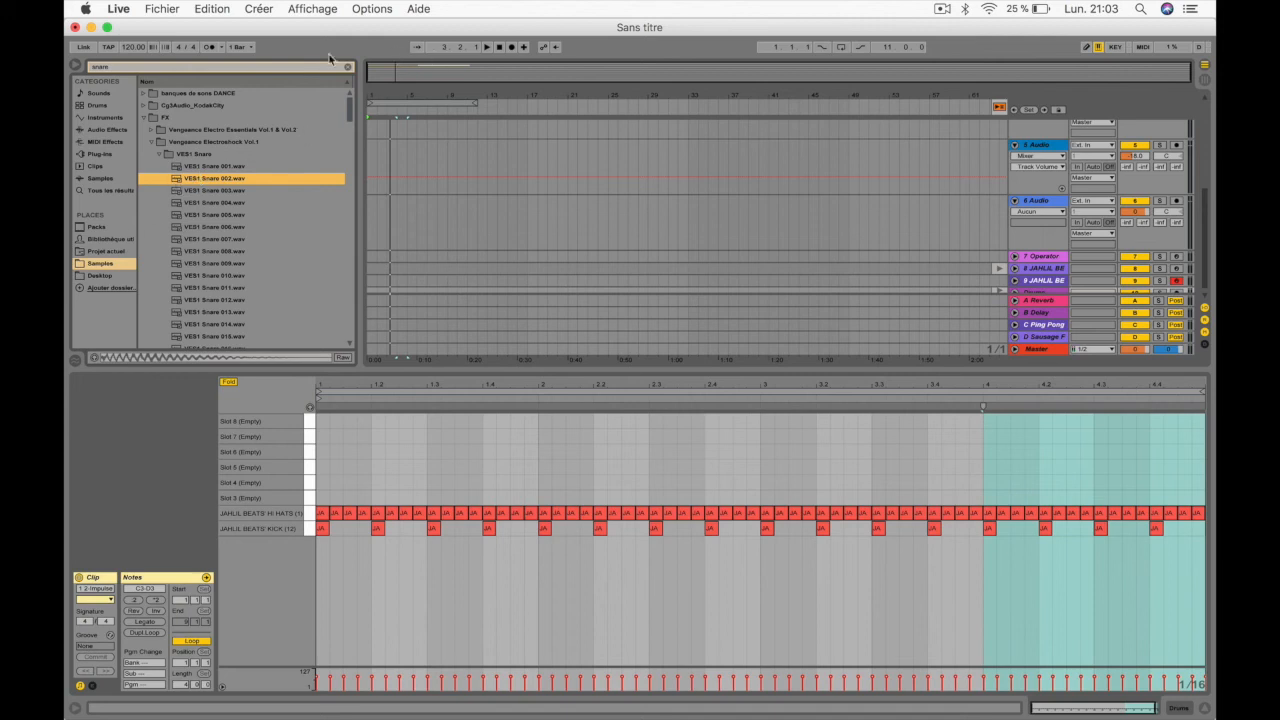
# Hide the browser and try setting the song tempo by tapping the beat
pyautogui.click(76, 66)
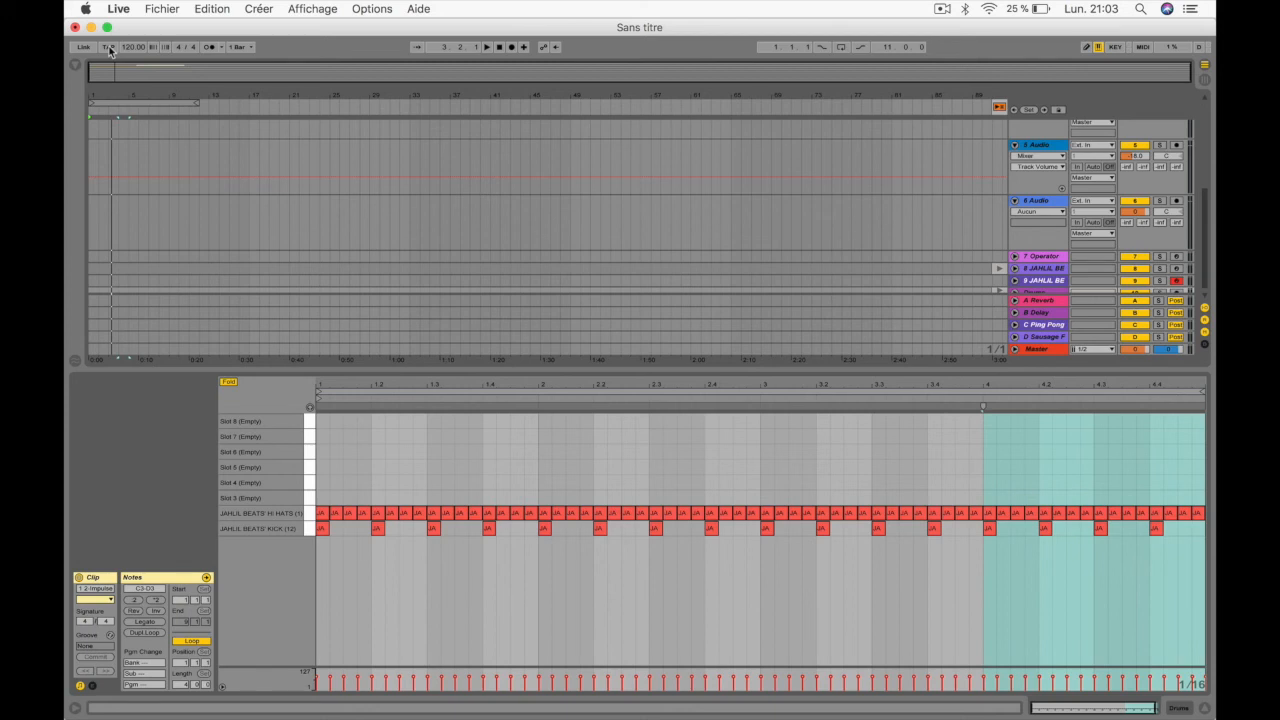
pyautogui.click(108, 47)
pyautogui.click(108, 47)
pyautogui.click(108, 47)
pyautogui.click(108, 47)
pyautogui.click(108, 47)
pyautogui.click(108, 47)
pyautogui.click(108, 47)
pyautogui.doubleClick(135, 48)
# Try a different numerator in the song's time signature and set it back to 4/4
pyautogui.click(180, 50)
pyautogui.write('3')
pyautogui.press('Return')
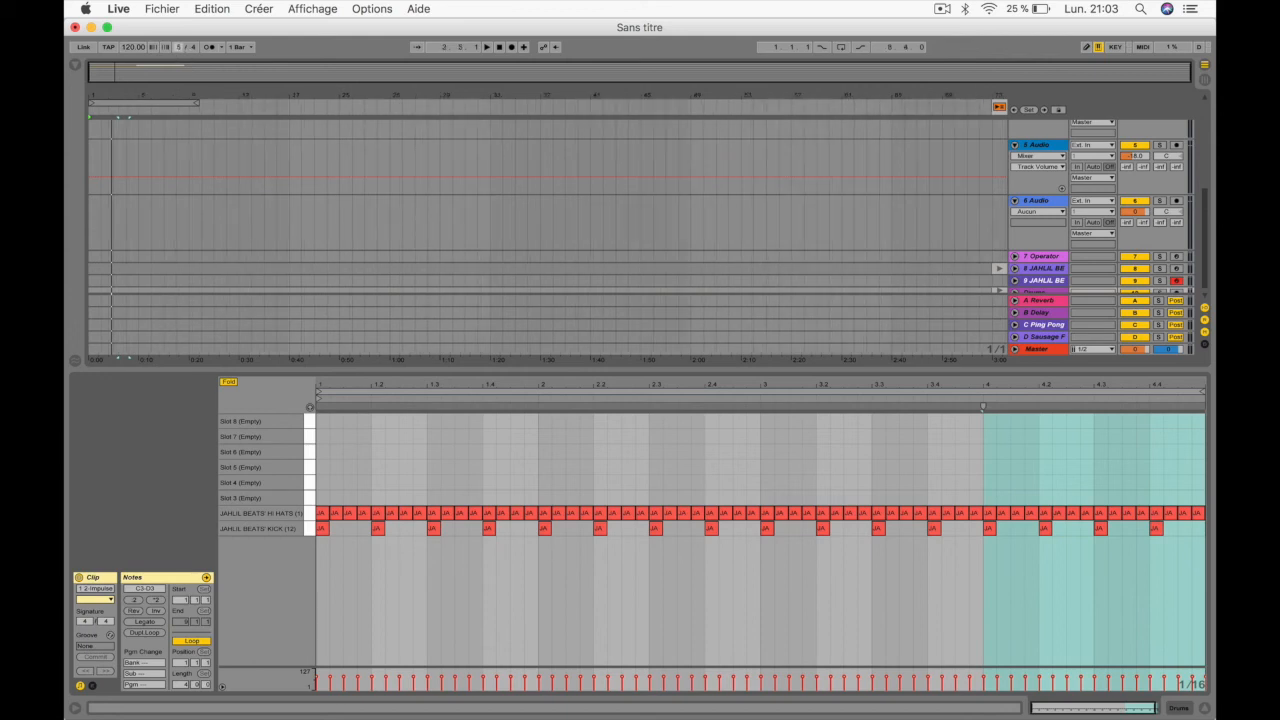
pyautogui.press('Up')
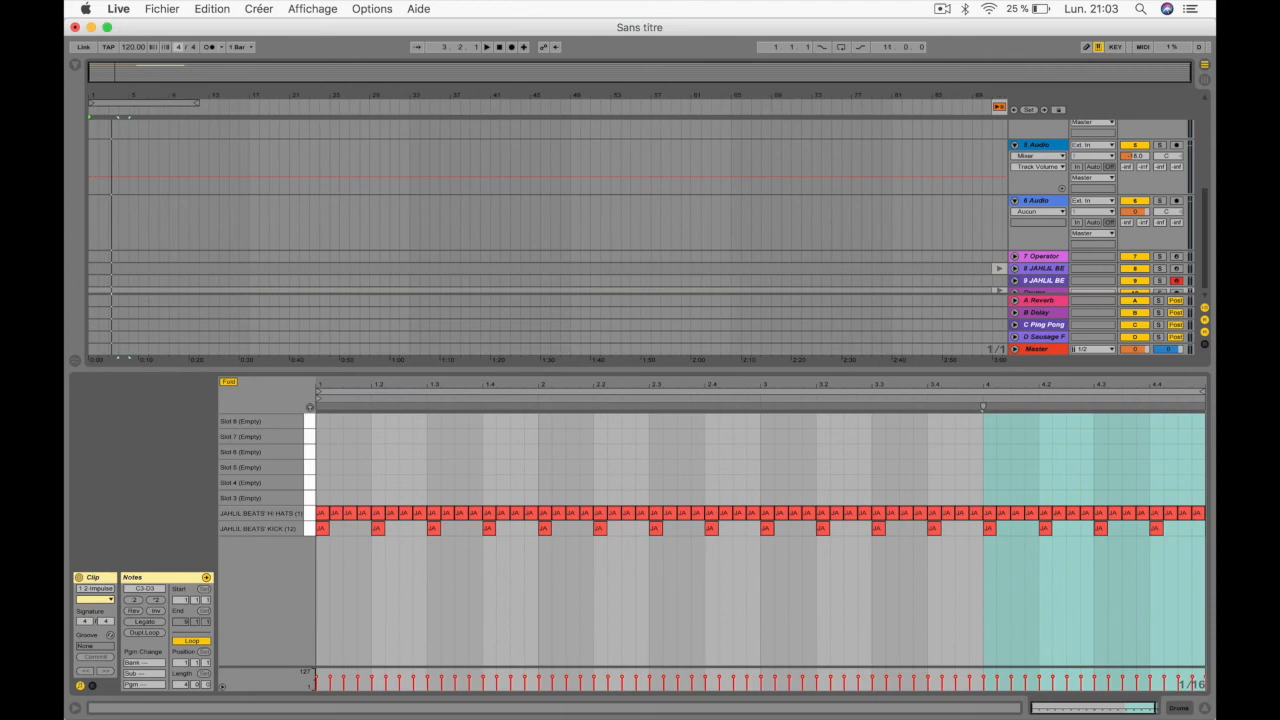
# Turn on the metronome, play the set with it, and choose 1 Bar as the global quantization
pyautogui.click(208, 47)
pyautogui.press('space')
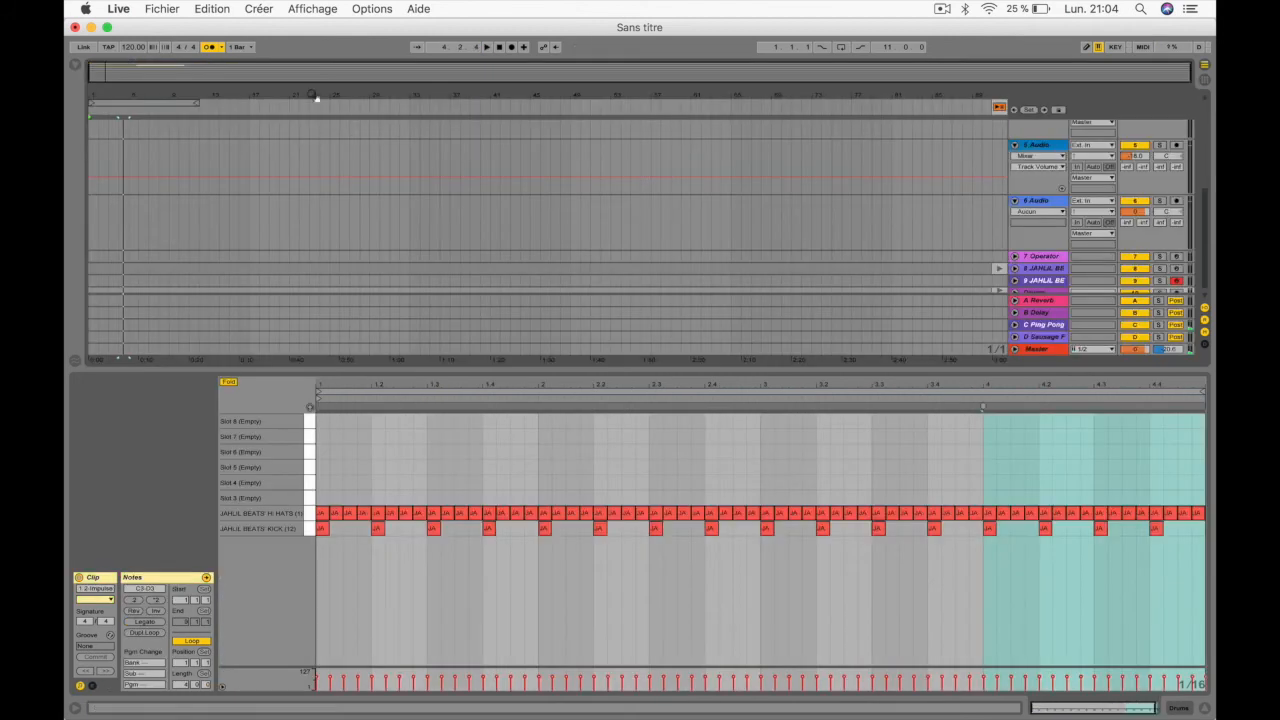
pyautogui.click(240, 48)
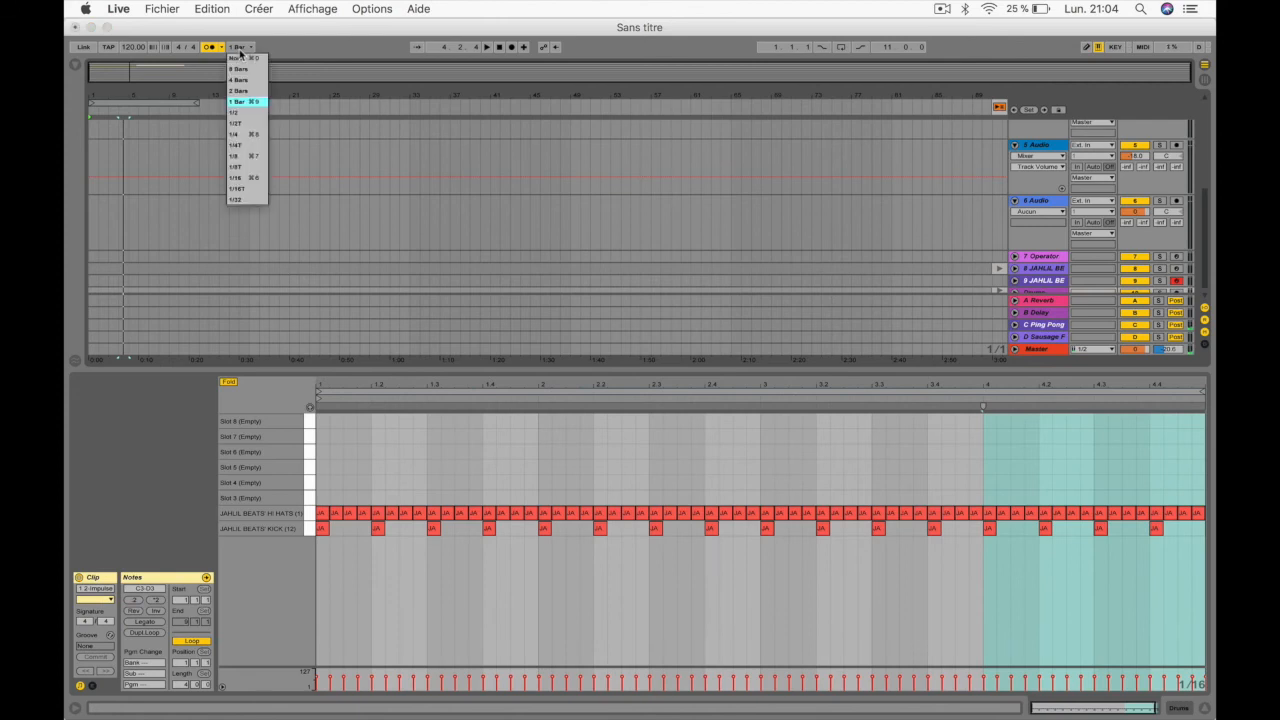
pyautogui.click(245, 102)
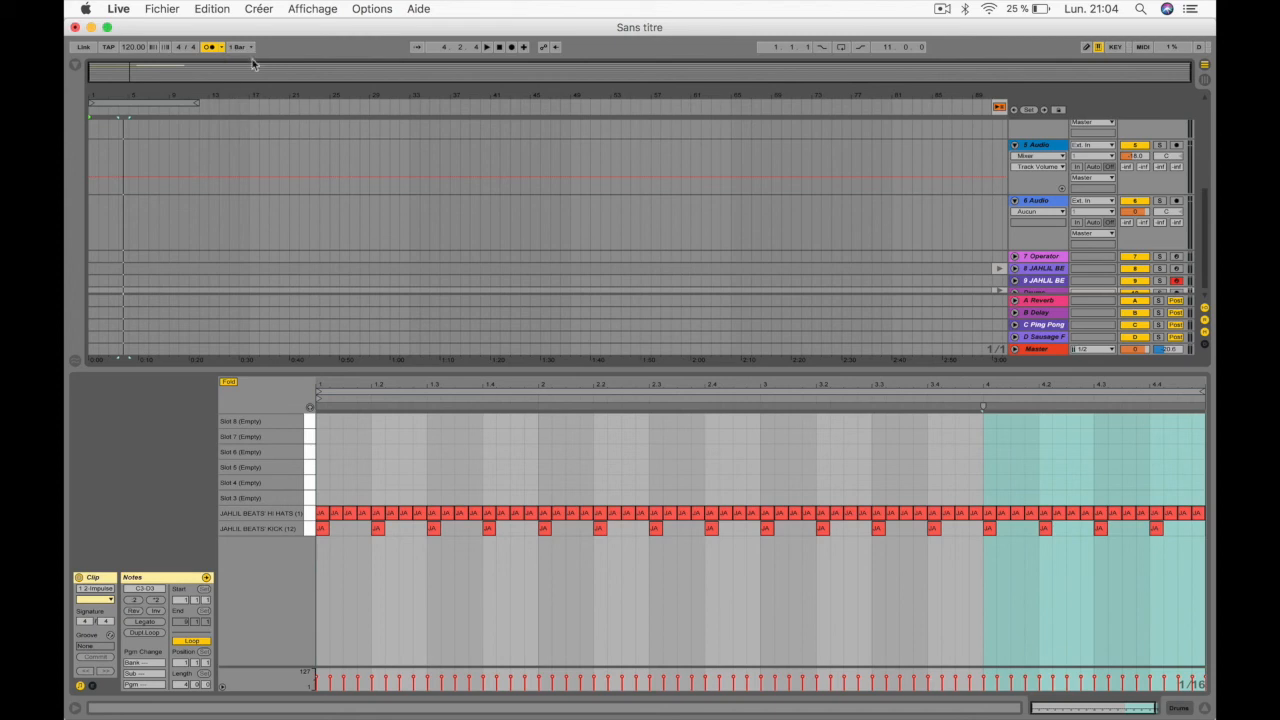
# Set the global quantization to a value of several bars, and record a short take into the arrangement
pyautogui.click(511, 48)
pyautogui.click(243, 47)
pyautogui.click(247, 82)
pyautogui.click(511, 48)
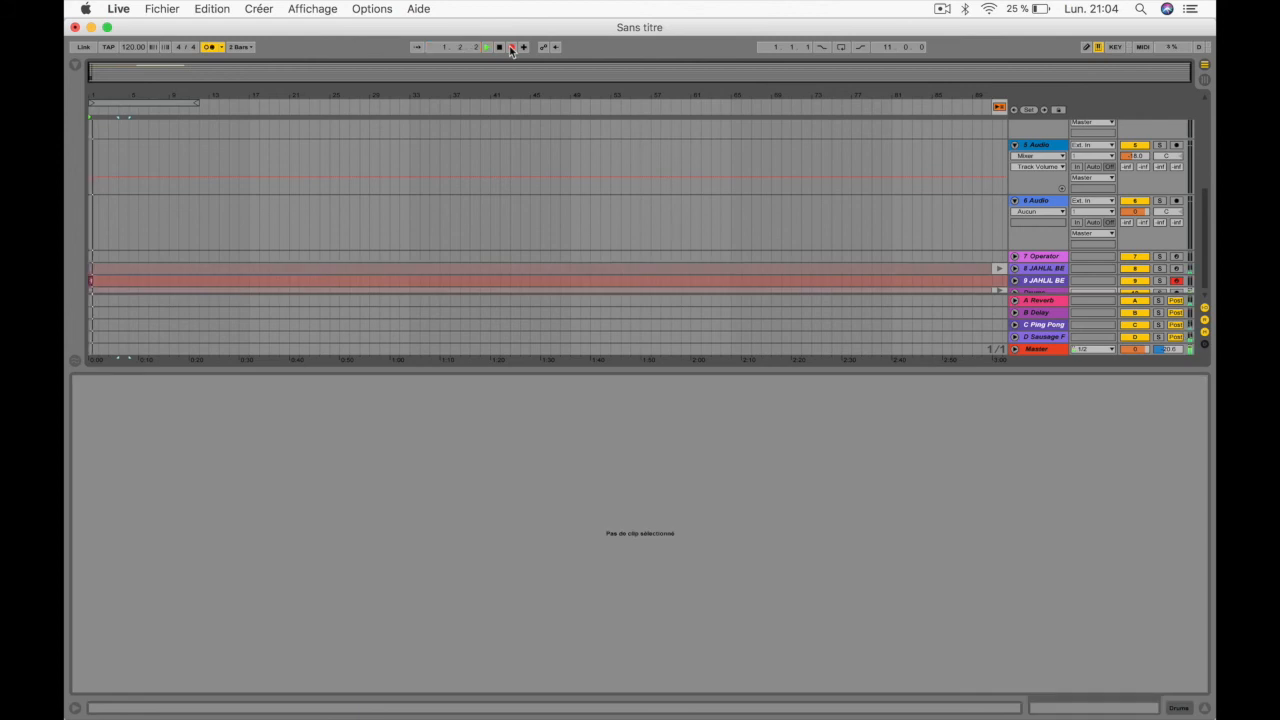
pyautogui.click(499, 47)
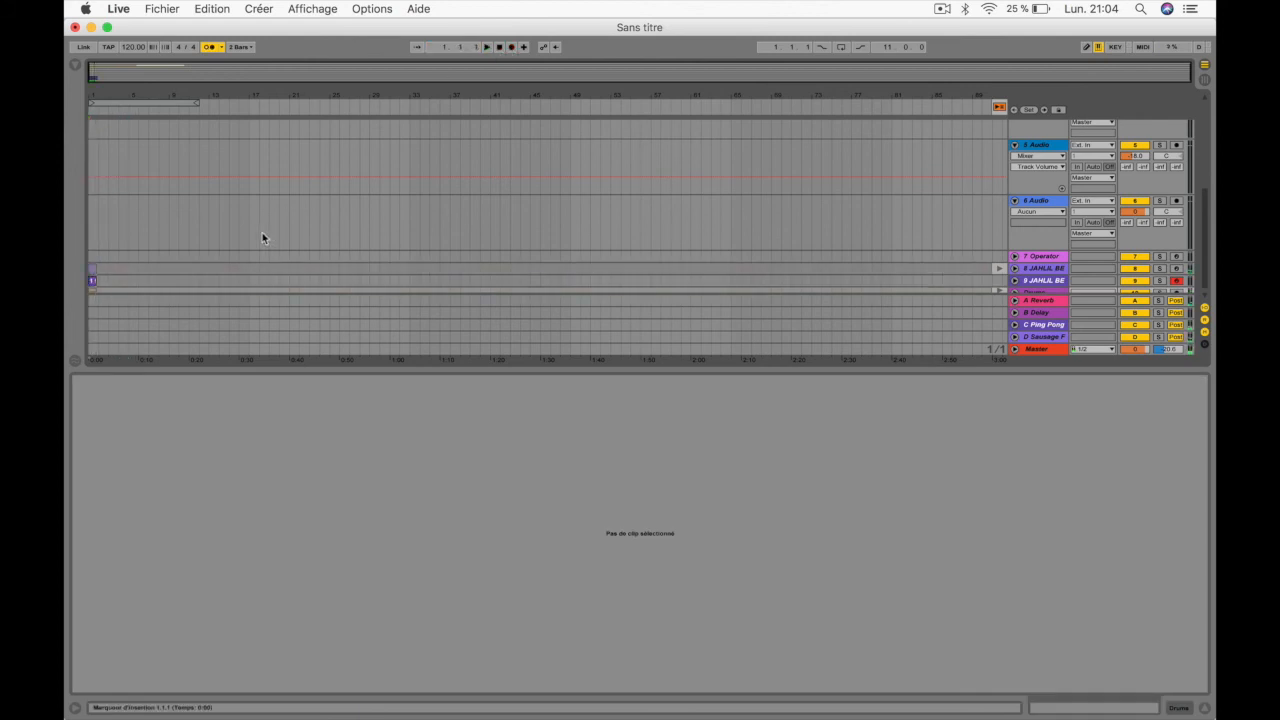
# Delete the recorded take from the arrangement's opening bars and place the insertion marker at bar 27 on the 5 Audio track
pyautogui.moveTo(150, 228); pyautogui.dragTo(66, 362)
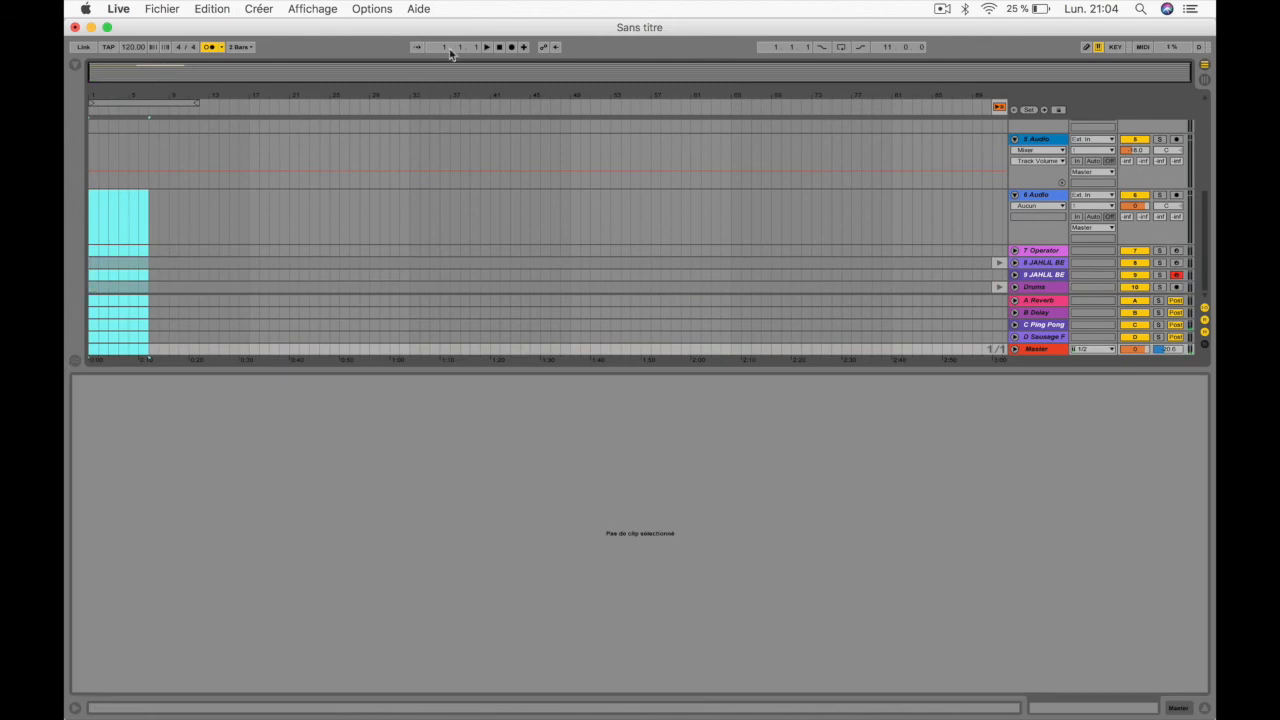
pyautogui.click(388, 145)
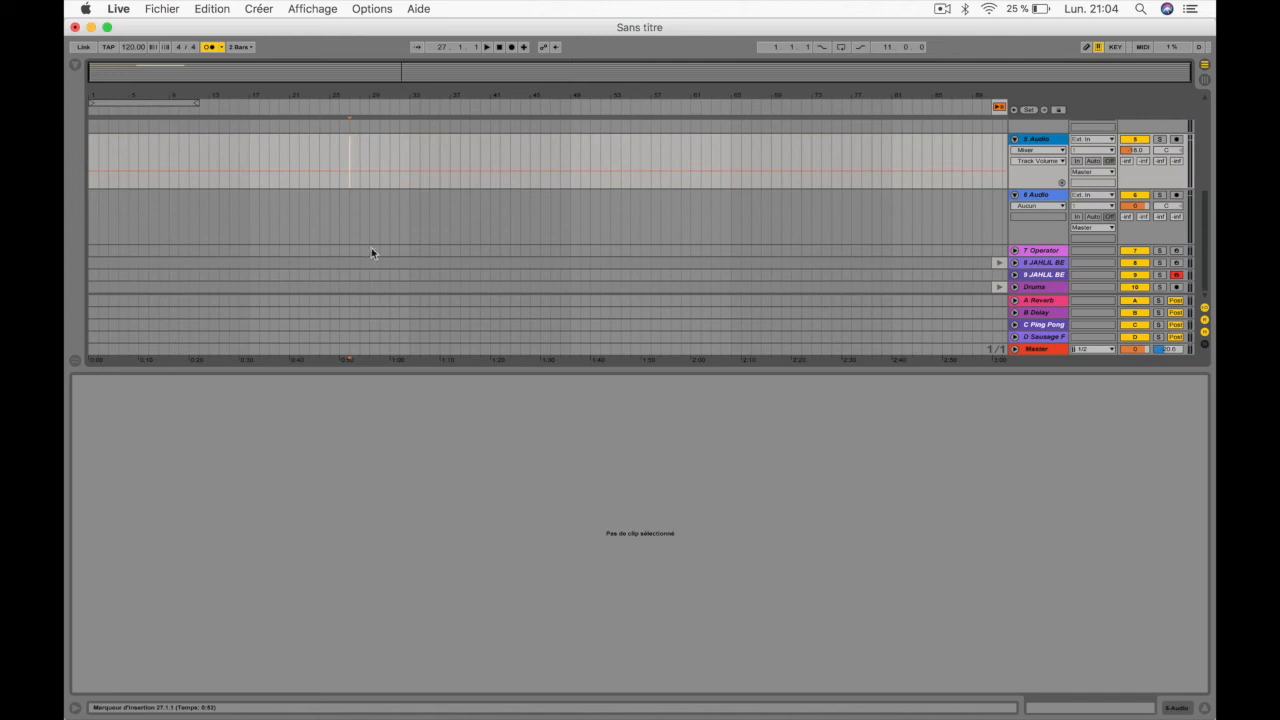
# Play the arrangement from bar 27, stop and return to the song's start, and restart playback from there
pyautogui.moveTo(349, 96); pyautogui.dragTo(494, 126)
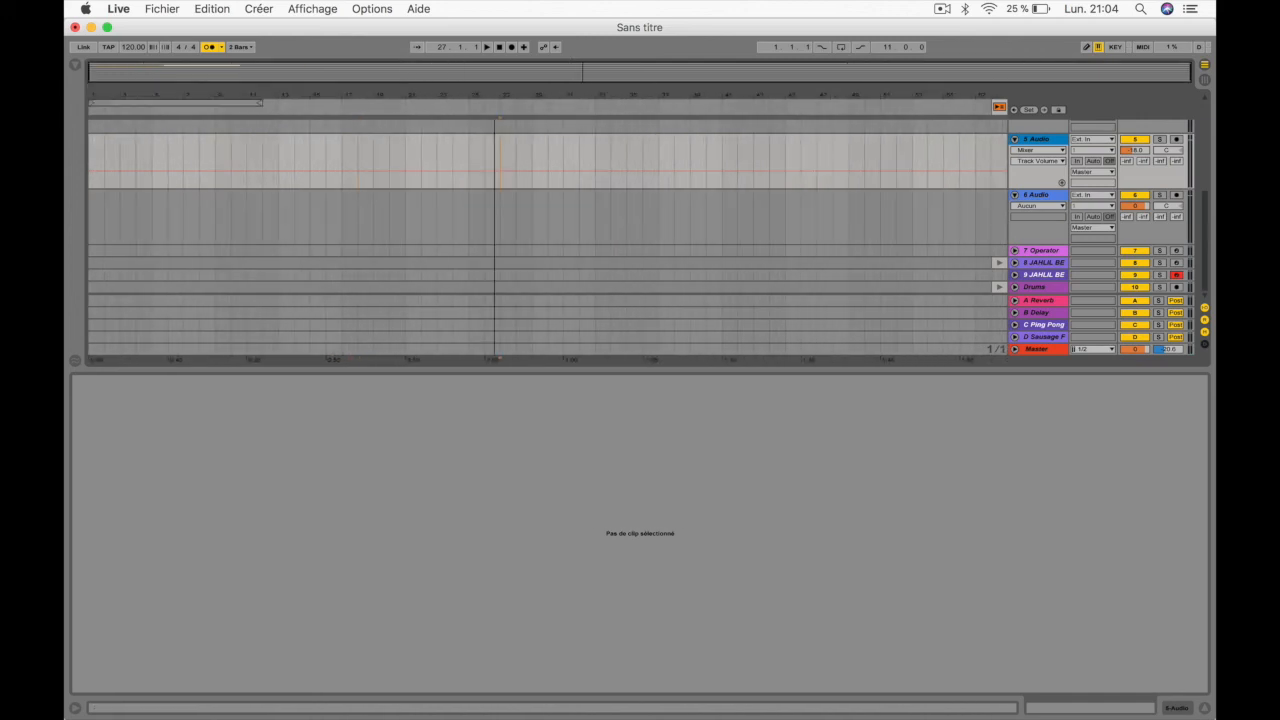
pyautogui.click(487, 48)
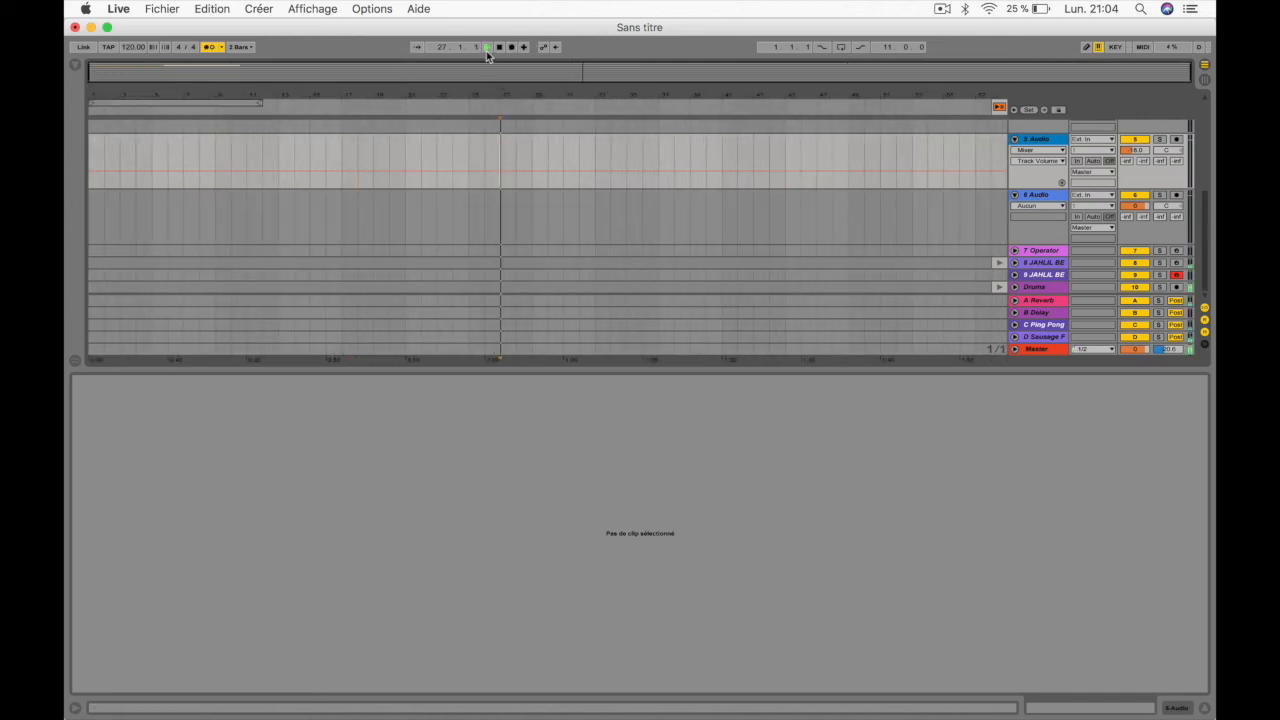
pyautogui.click(500, 48)
pyautogui.click(500, 48)
pyautogui.press('space')
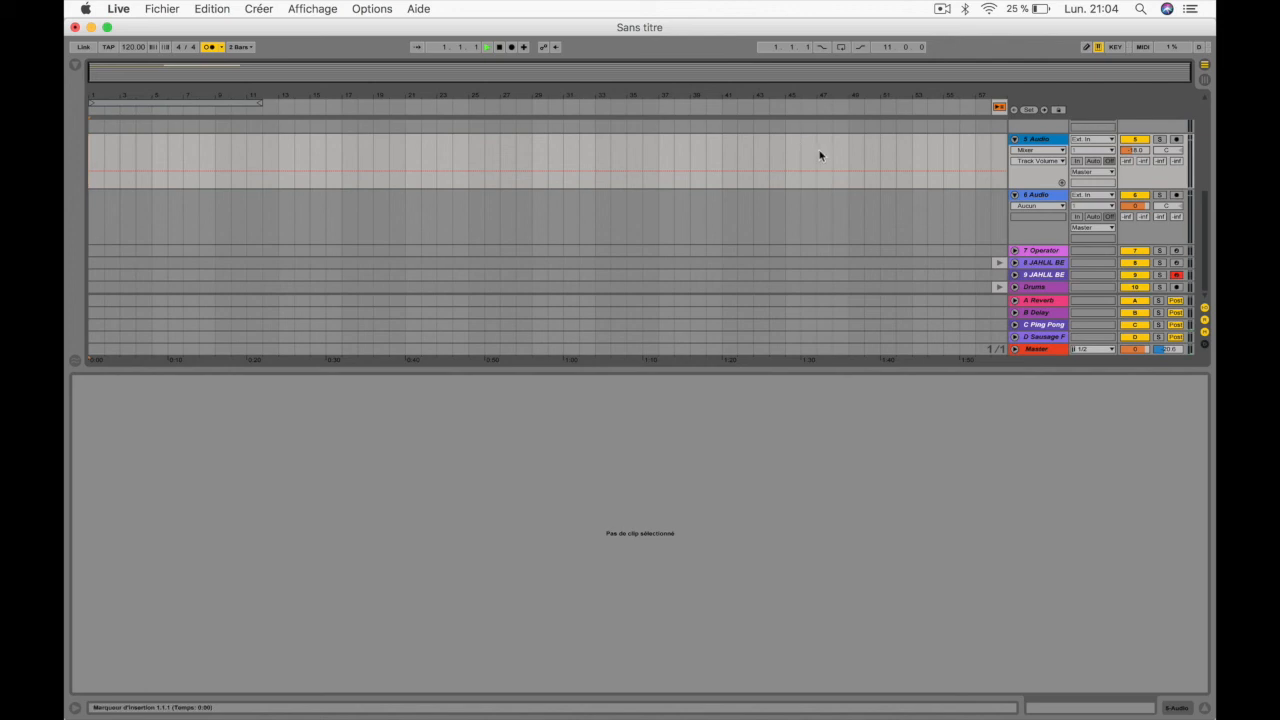
# Turn on looping and try loop lengths of 8 bars, 1 bar and 2 bars from the song's start
pyautogui.scroll(2, 260, 189)
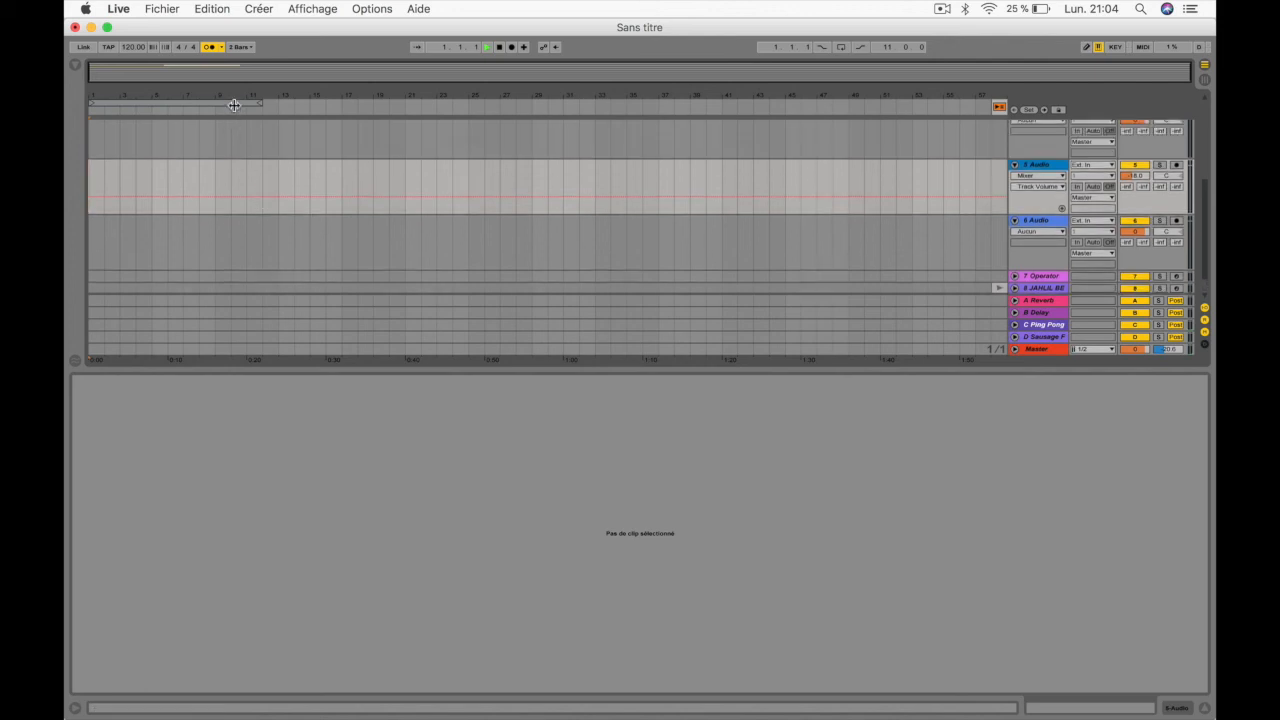
pyautogui.click(232, 102)
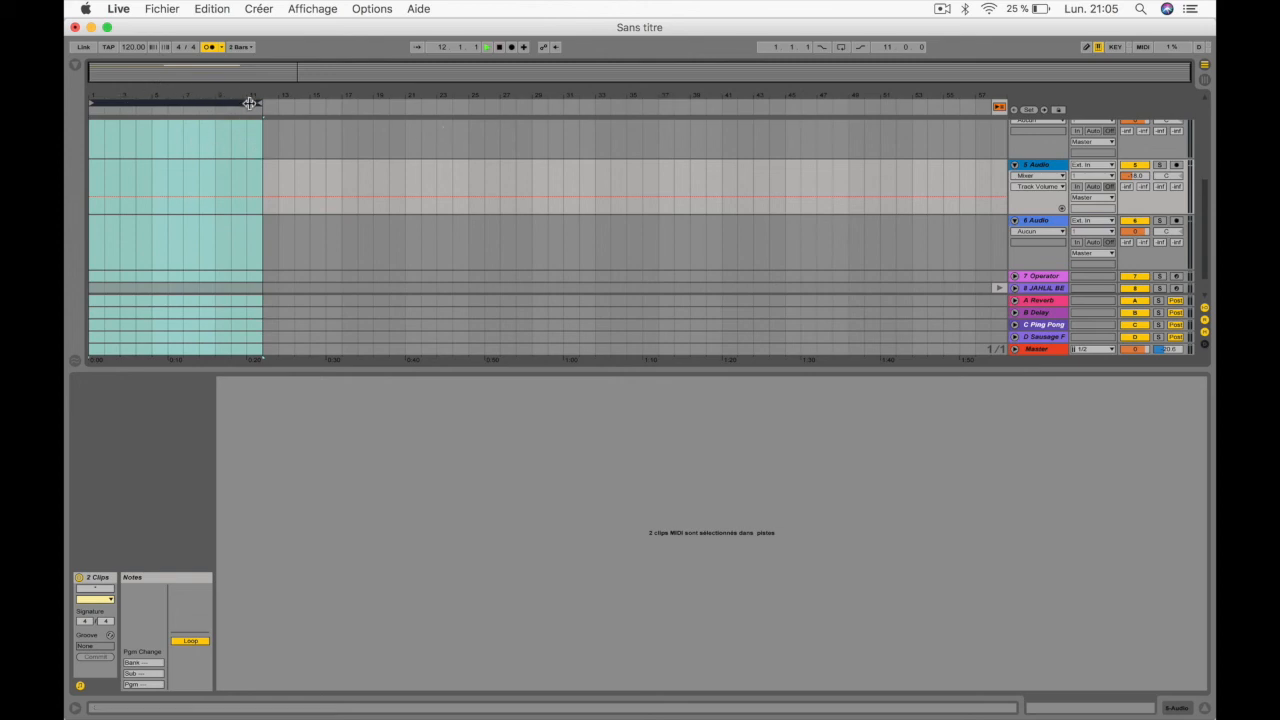
pyautogui.moveTo(259, 104); pyautogui.dragTo(215, 106)
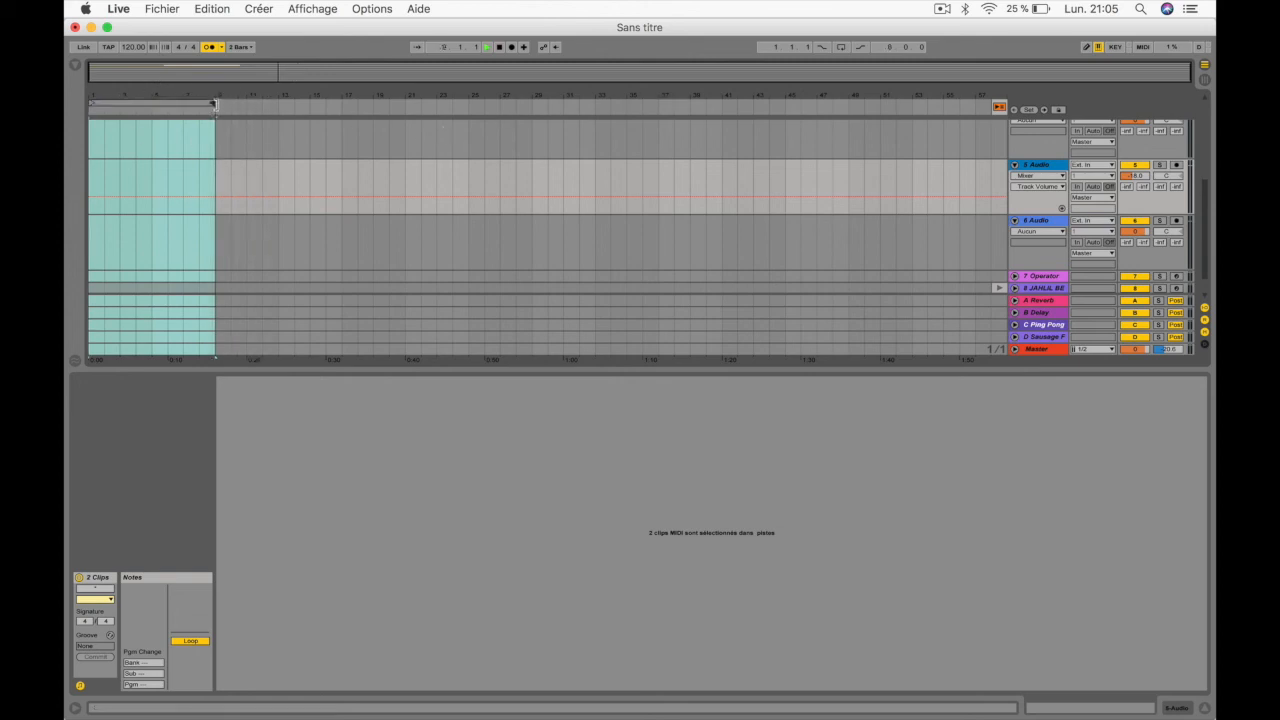
pyautogui.click(841, 48)
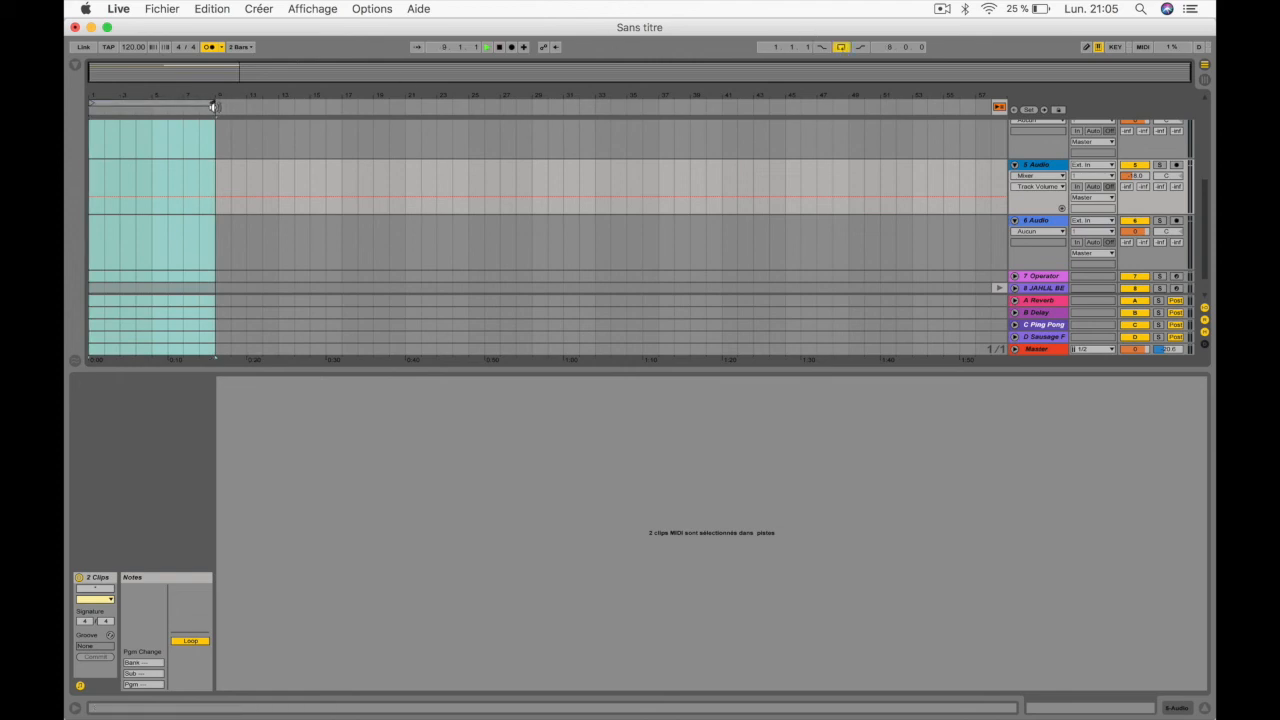
pyautogui.moveTo(210, 104); pyautogui.dragTo(104, 108)
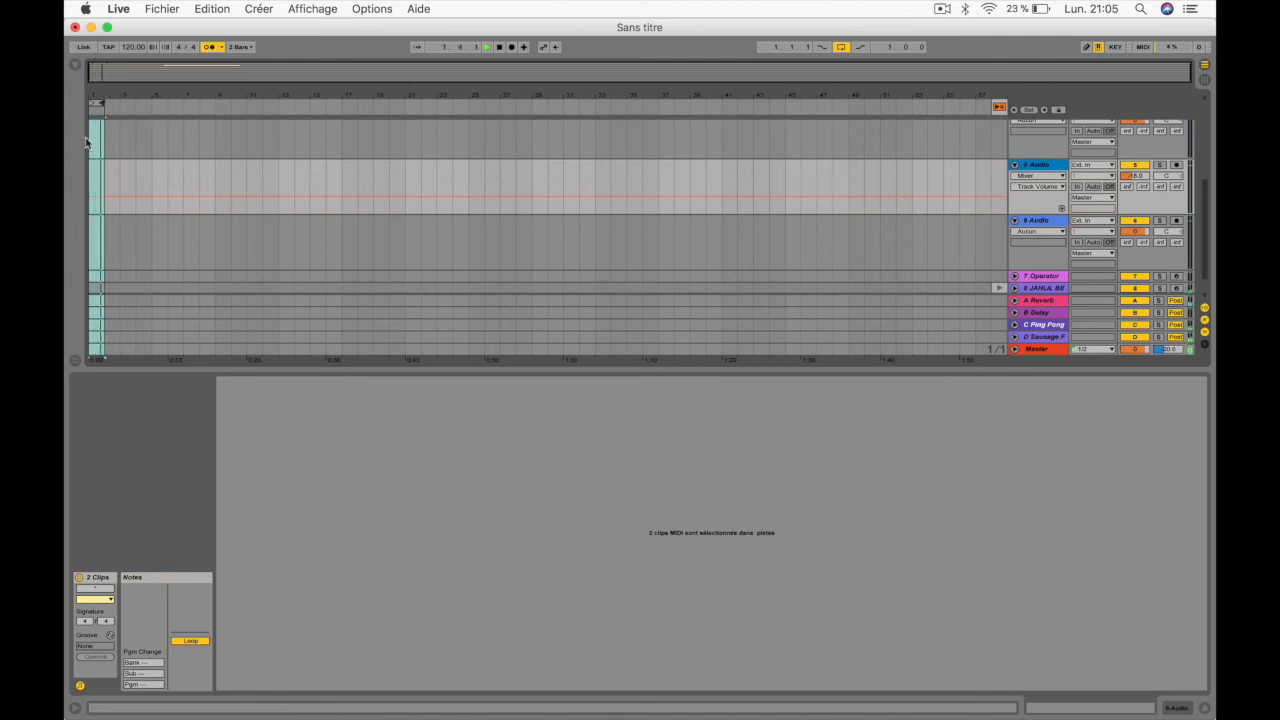
pyautogui.moveTo(98, 99); pyautogui.dragTo(98, 180)
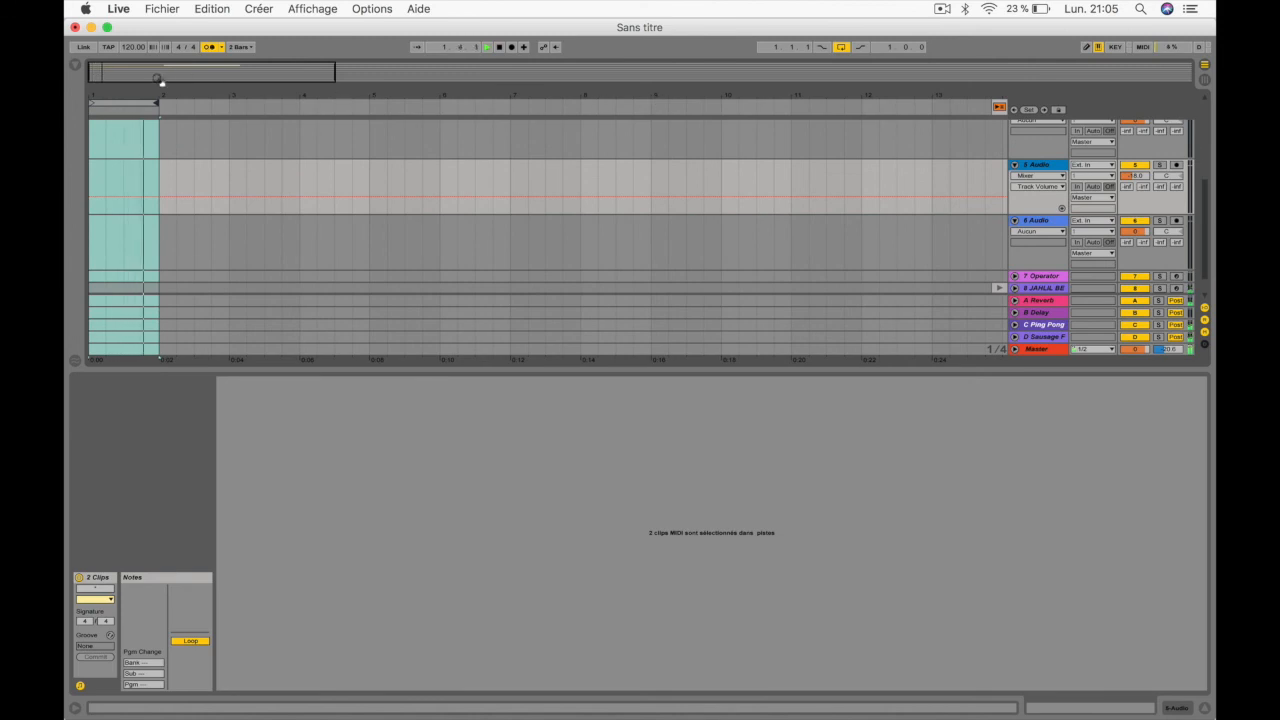
pyautogui.moveTo(157, 103); pyautogui.dragTo(229, 104)
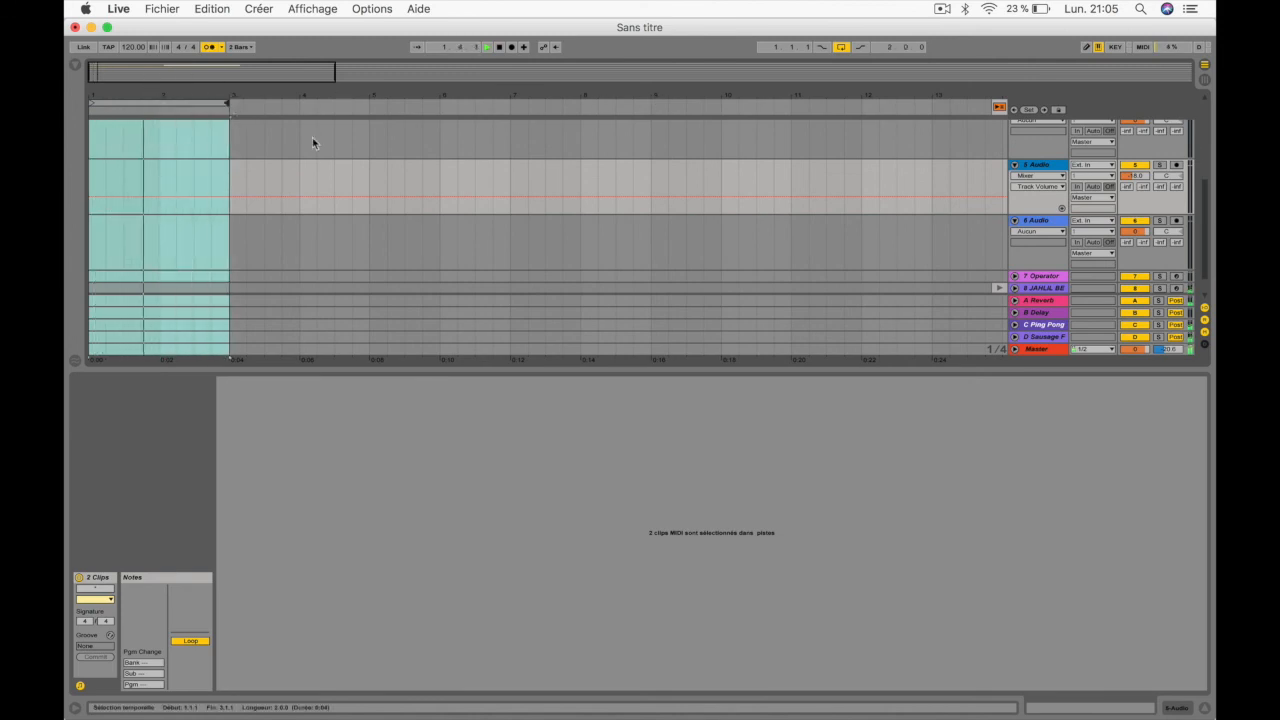
# Turn looping off, select bar 8 on the 5 Audio track, and loop that one-bar selection
pyautogui.click(839, 48)
pyautogui.moveTo(645, 183); pyautogui.dragTo(616, 176)
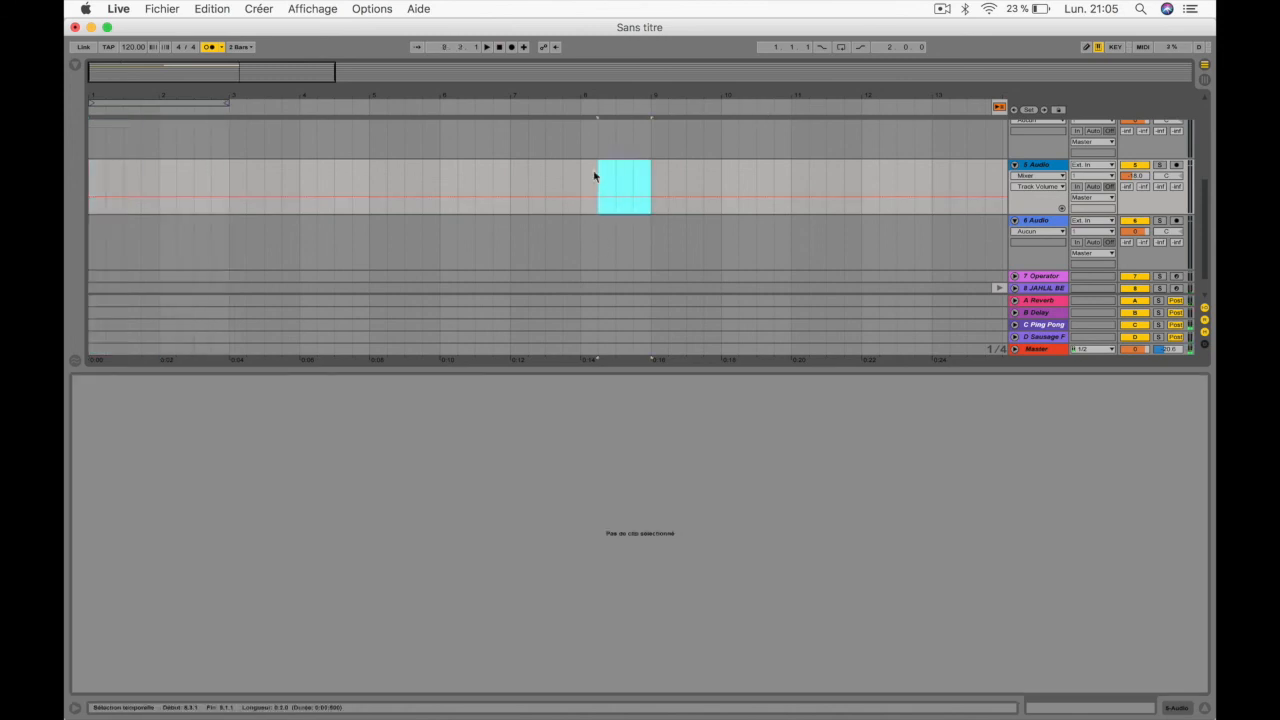
pyautogui.press('super+l')
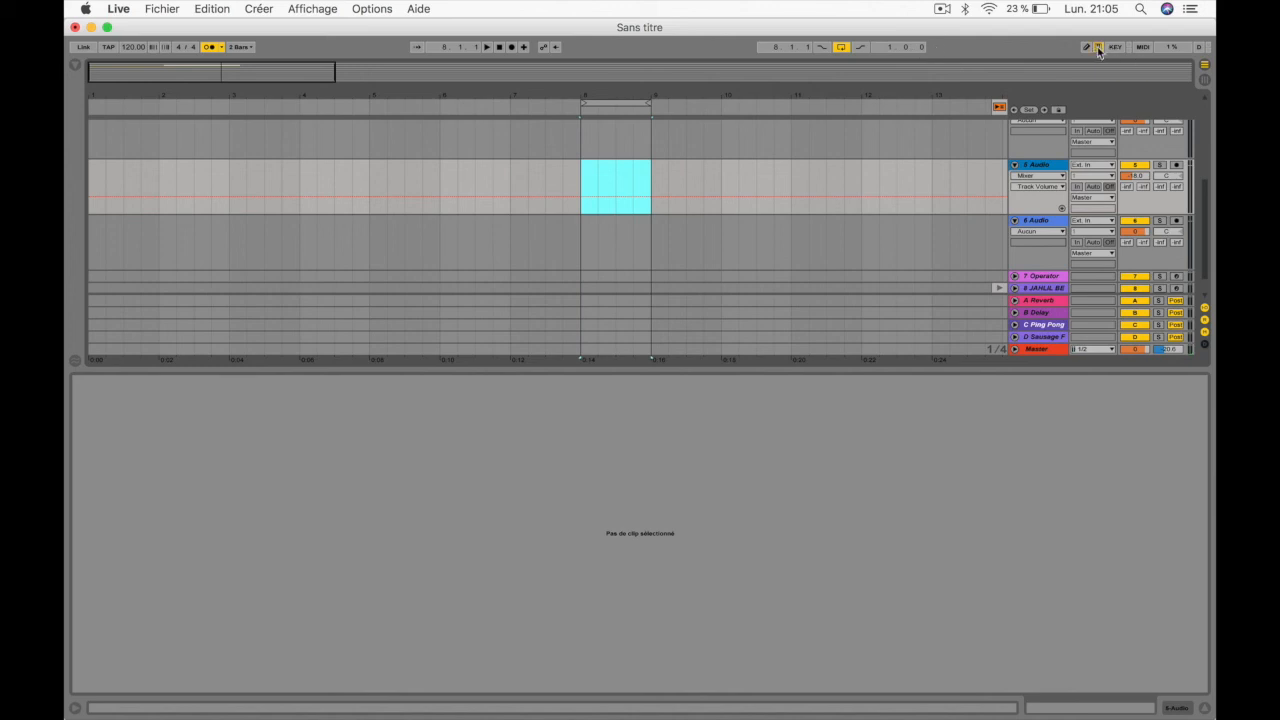
# Arm the Beat track and the 1 Acoustified track in turn for recording, and switch to the Session View
pyautogui.scroll(5, 1157, 178)
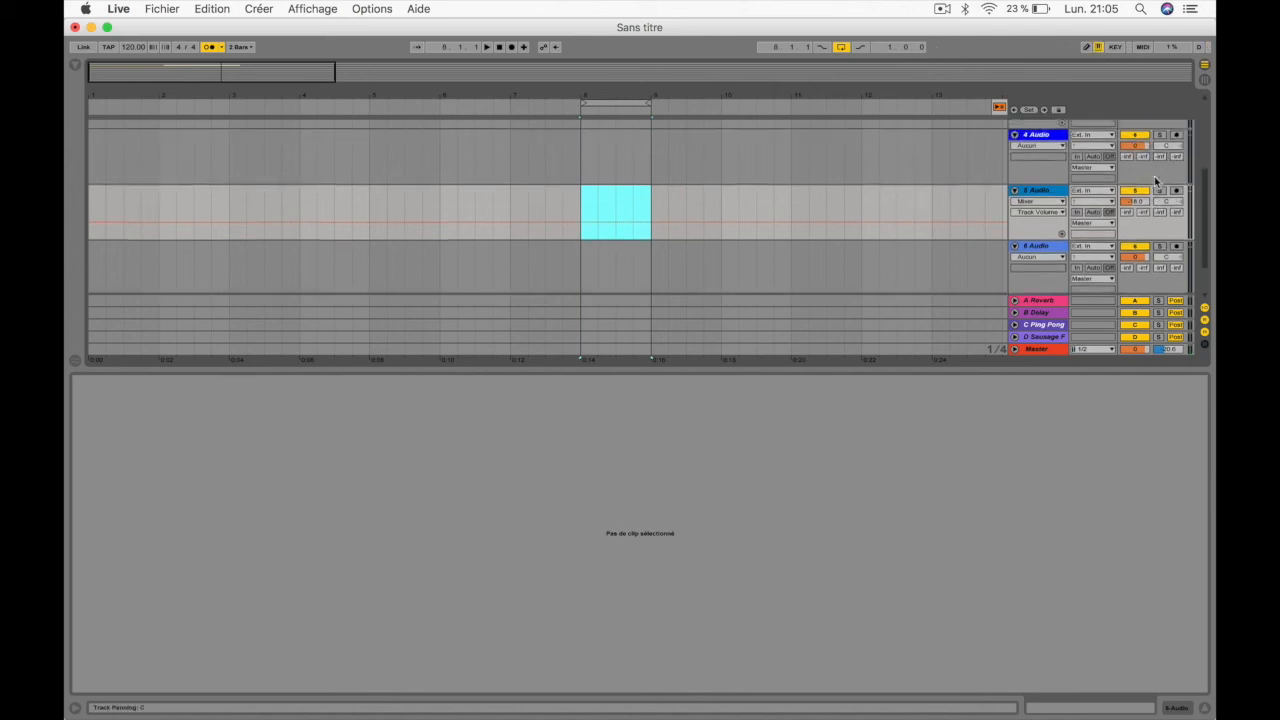
pyautogui.click(1177, 183)
pyautogui.click(1177, 183)
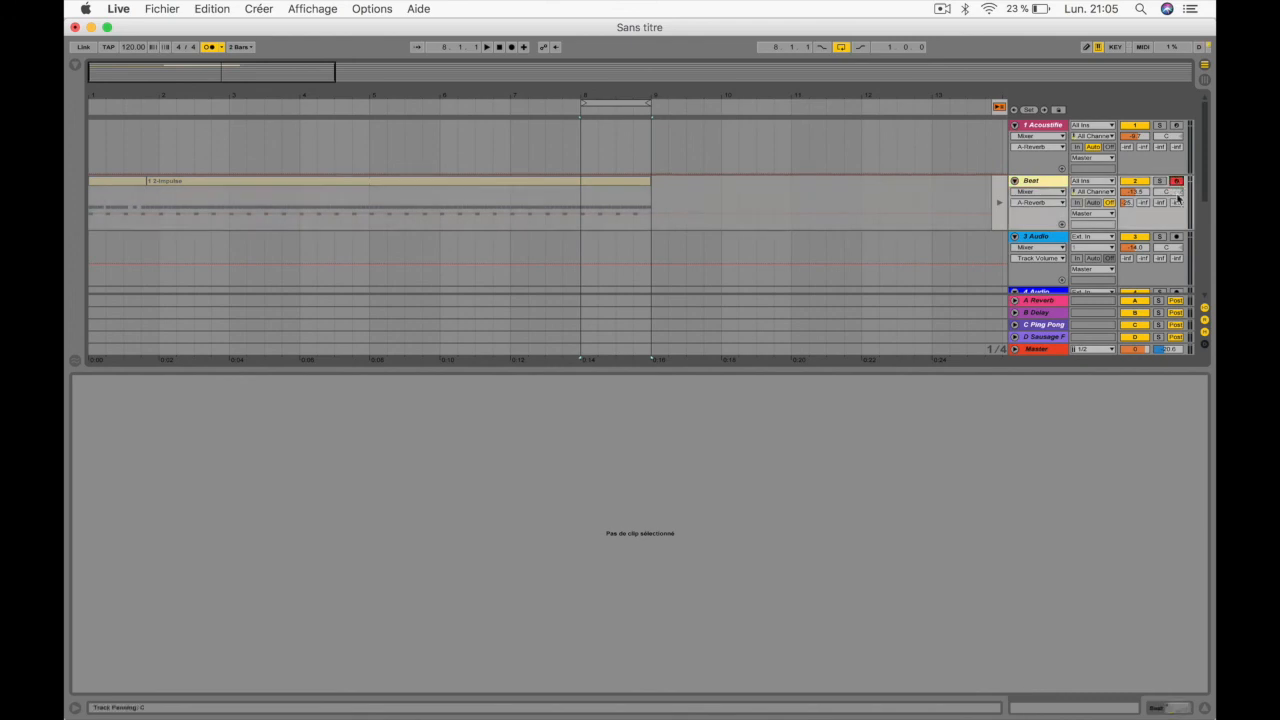
pyautogui.click(1177, 126)
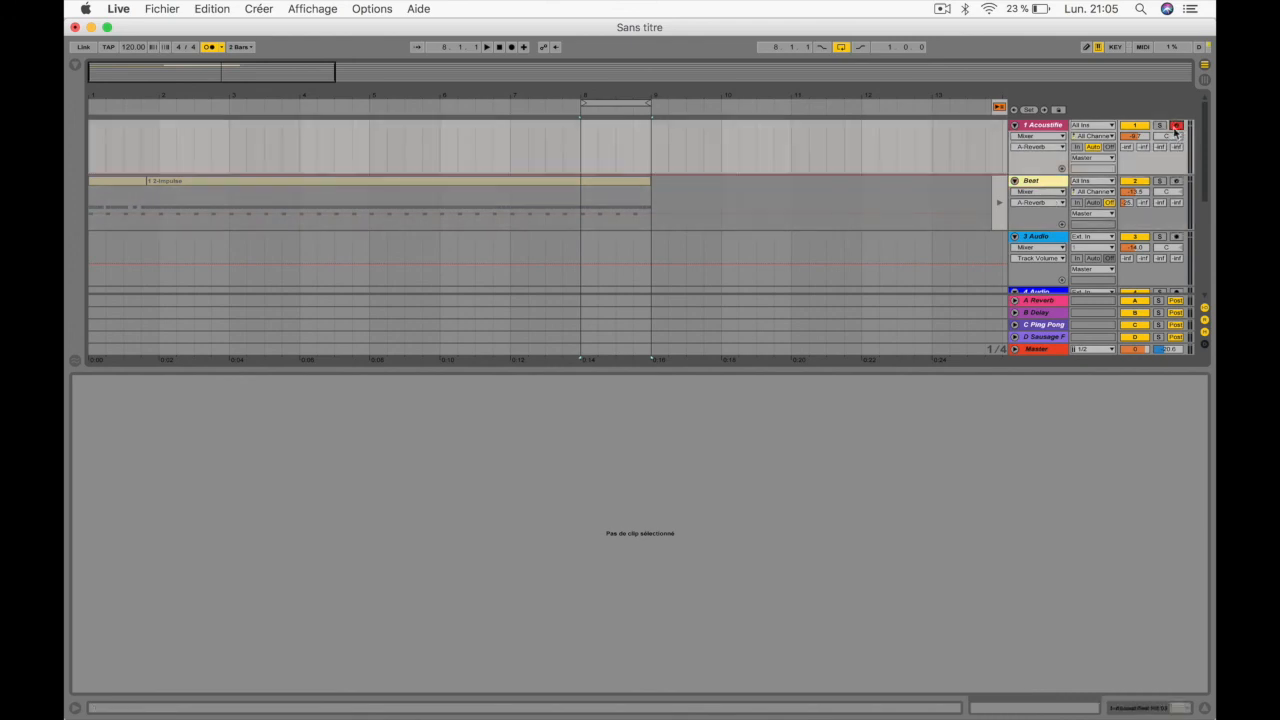
pyautogui.press('Tab')
pyautogui.press('Tab')
pyautogui.press('Tab')
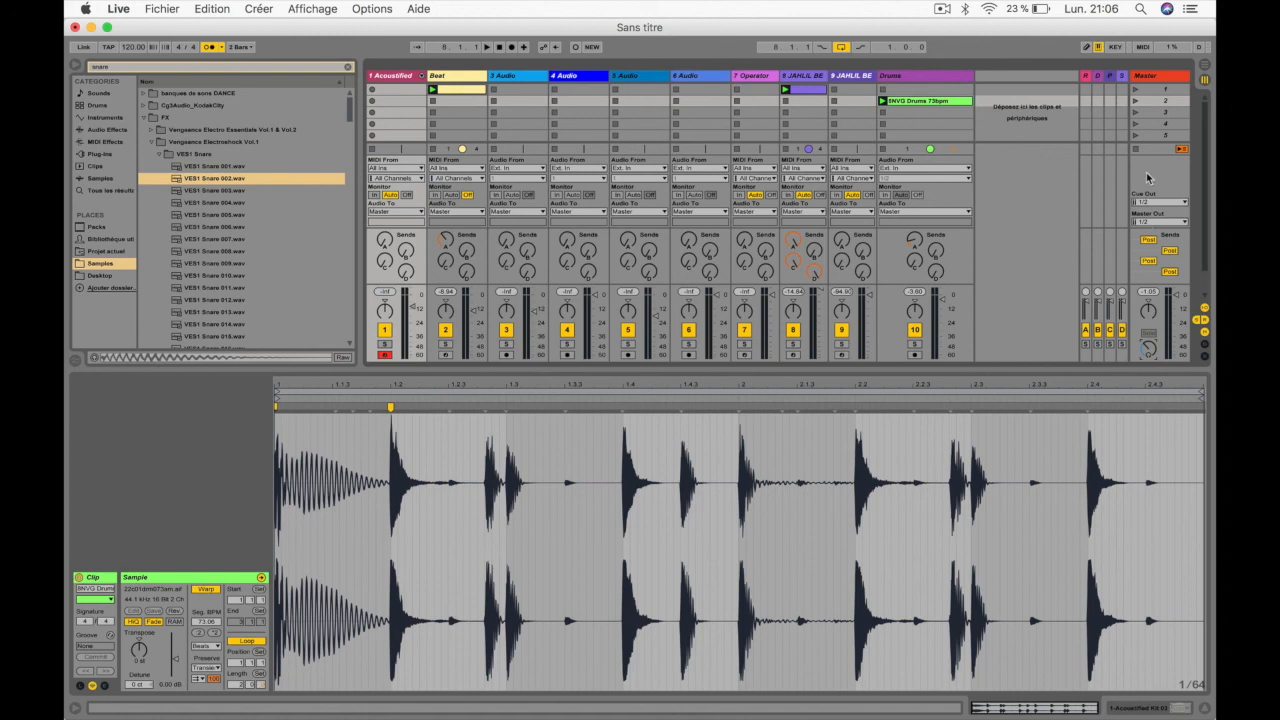
# Open the program's Preferences window, close it, and open it again
pyautogui.press('super+comma')
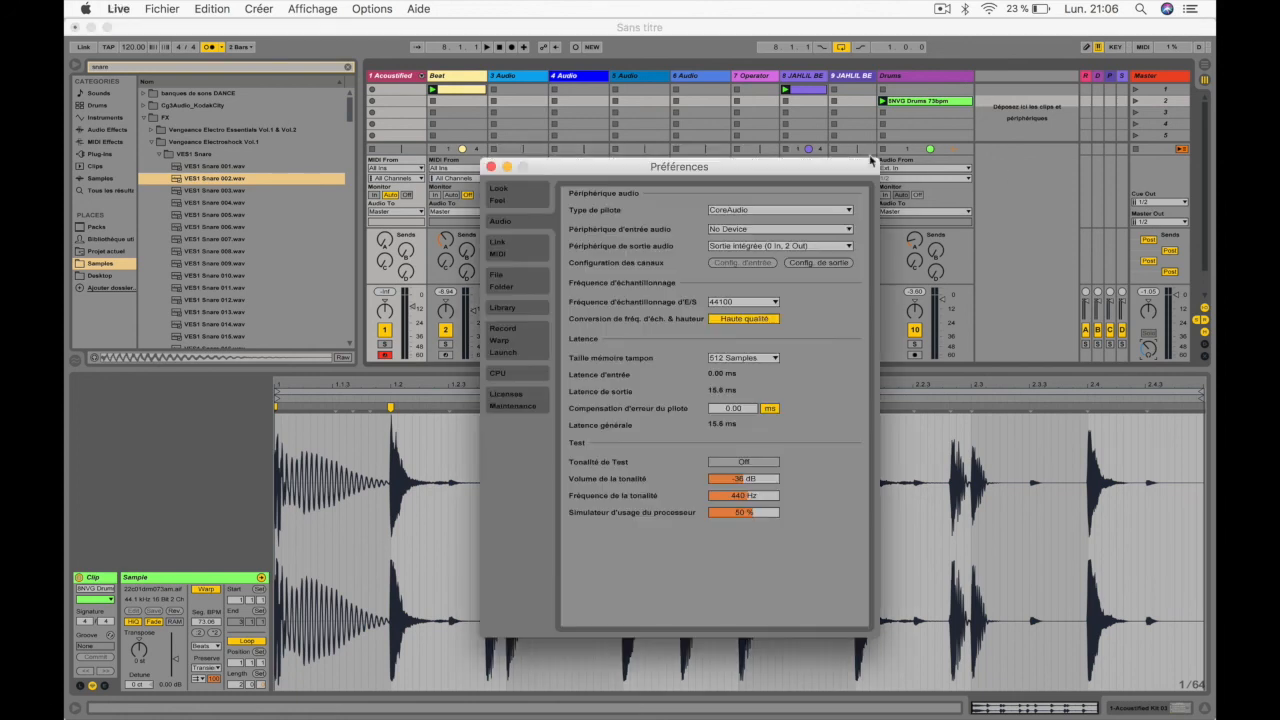
pyautogui.click(491, 167)
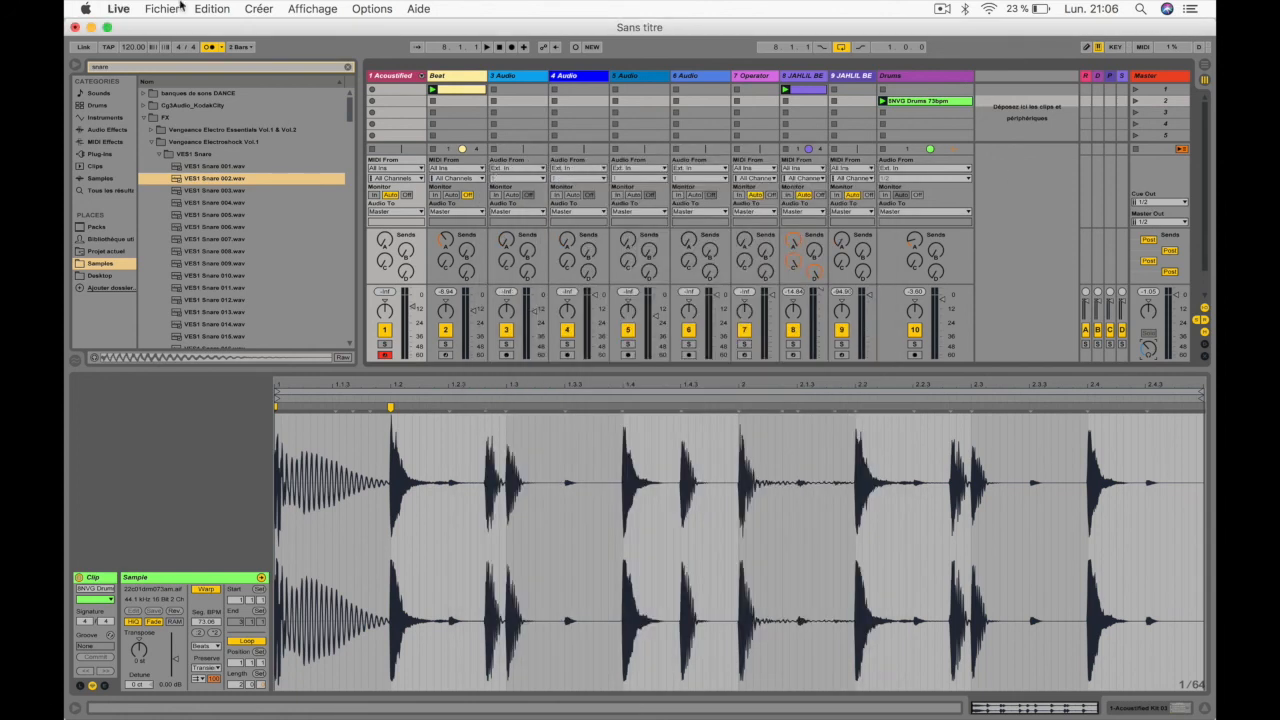
pyautogui.click(120, 9)
pyautogui.moveTo(138, 13)
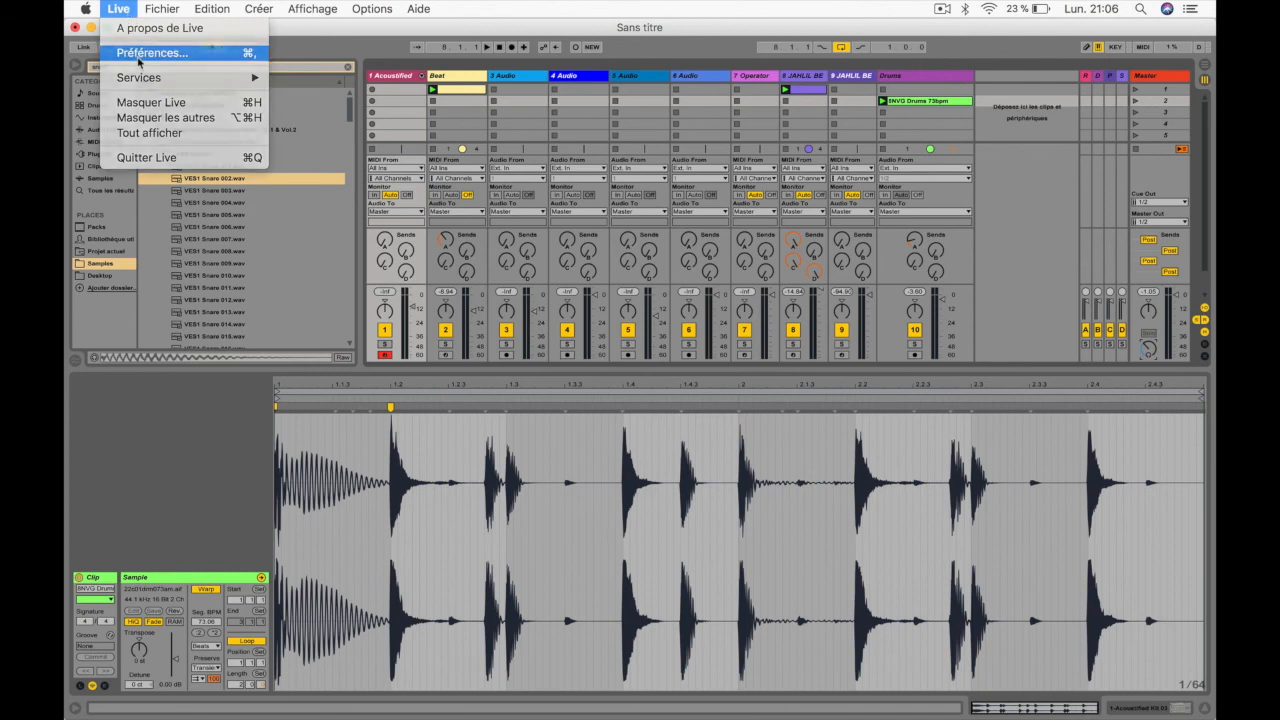
pyautogui.click(138, 53)
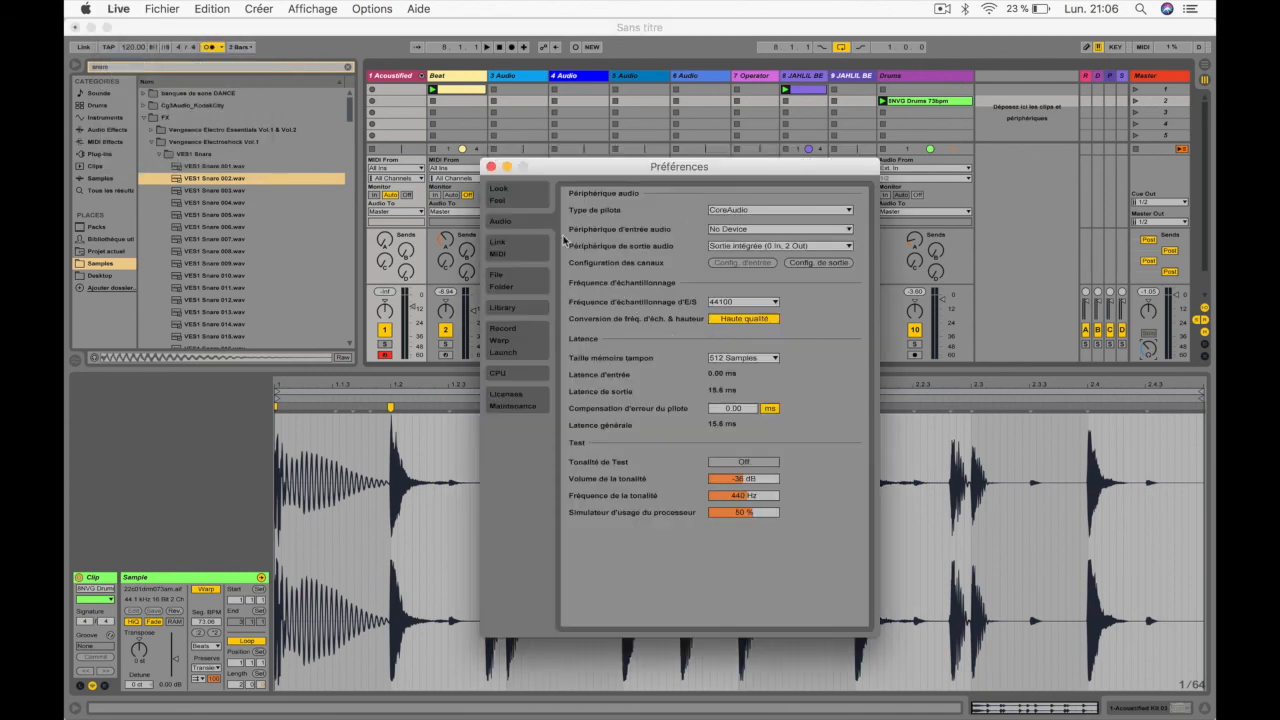
# Check the language choices in the Look/Feel preferences and set the display zoom to 89 %
pyautogui.click(527, 191)
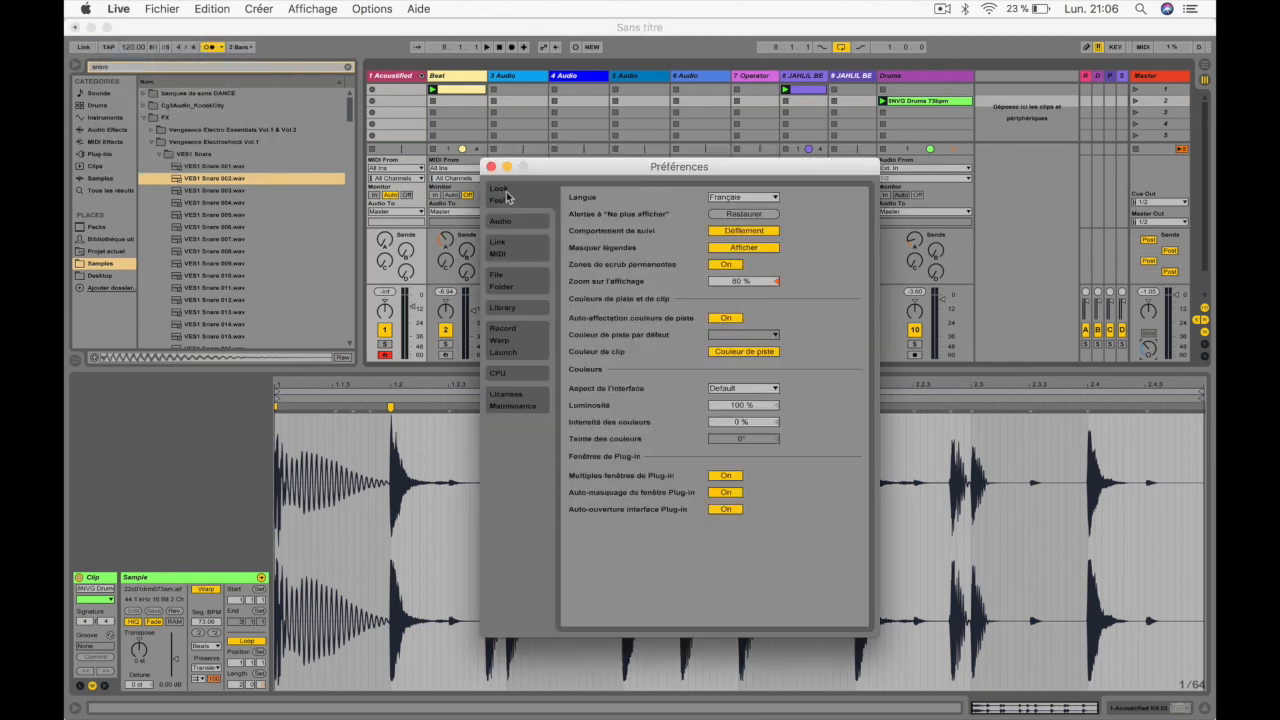
pyautogui.click(755, 203)
pyautogui.click(748, 199)
pyautogui.moveTo(731, 287)
pyautogui.mouseDown()
pyautogui.moveTo(731, 268)
pyautogui.moveTo(731, 298)
pyautogui.moveTo(731, 278)
pyautogui.mouseUp()
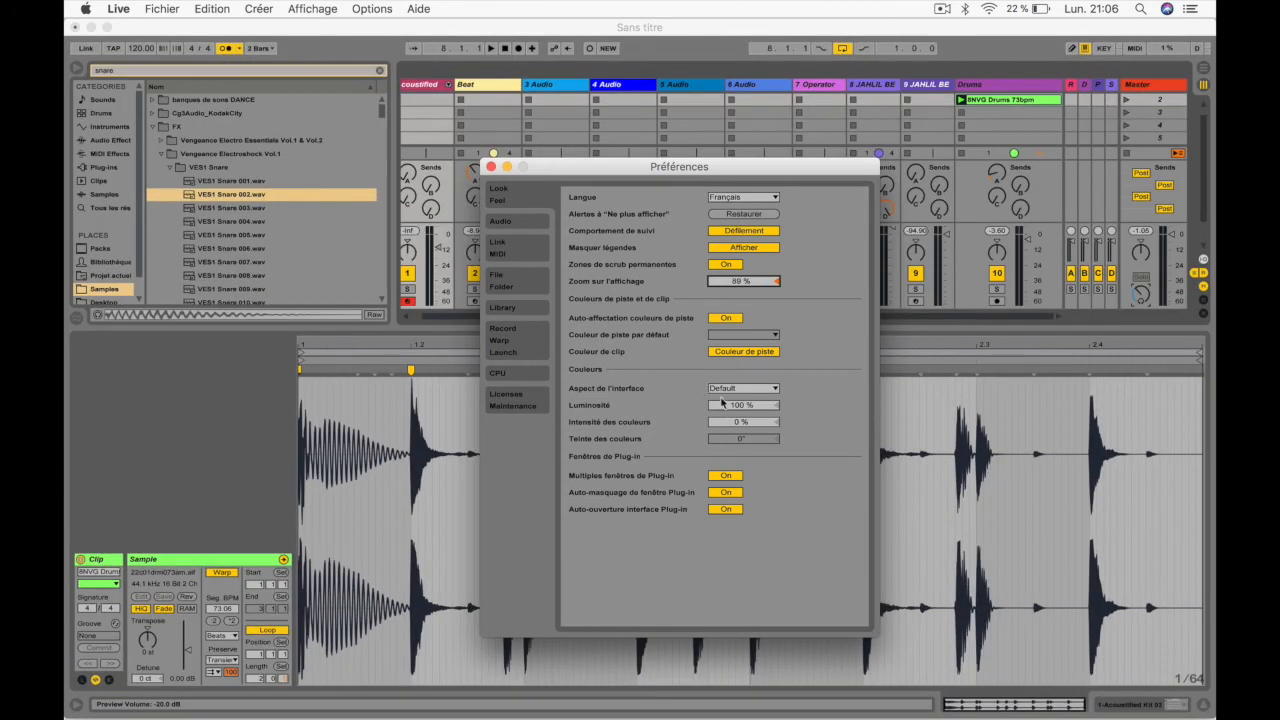
# Try the Default 8 interface skin and set the skin back to Default
pyautogui.click(726, 389)
pyautogui.click(728, 412)
pyautogui.click(733, 389)
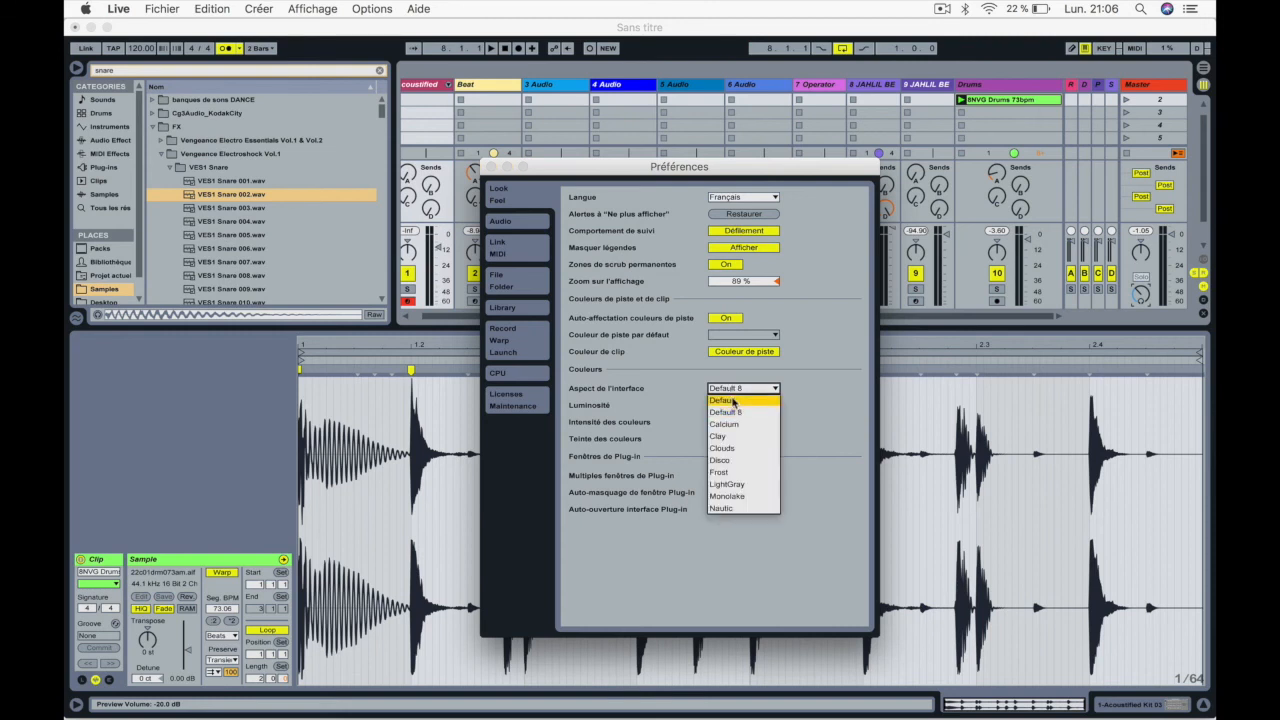
pyautogui.click(733, 401)
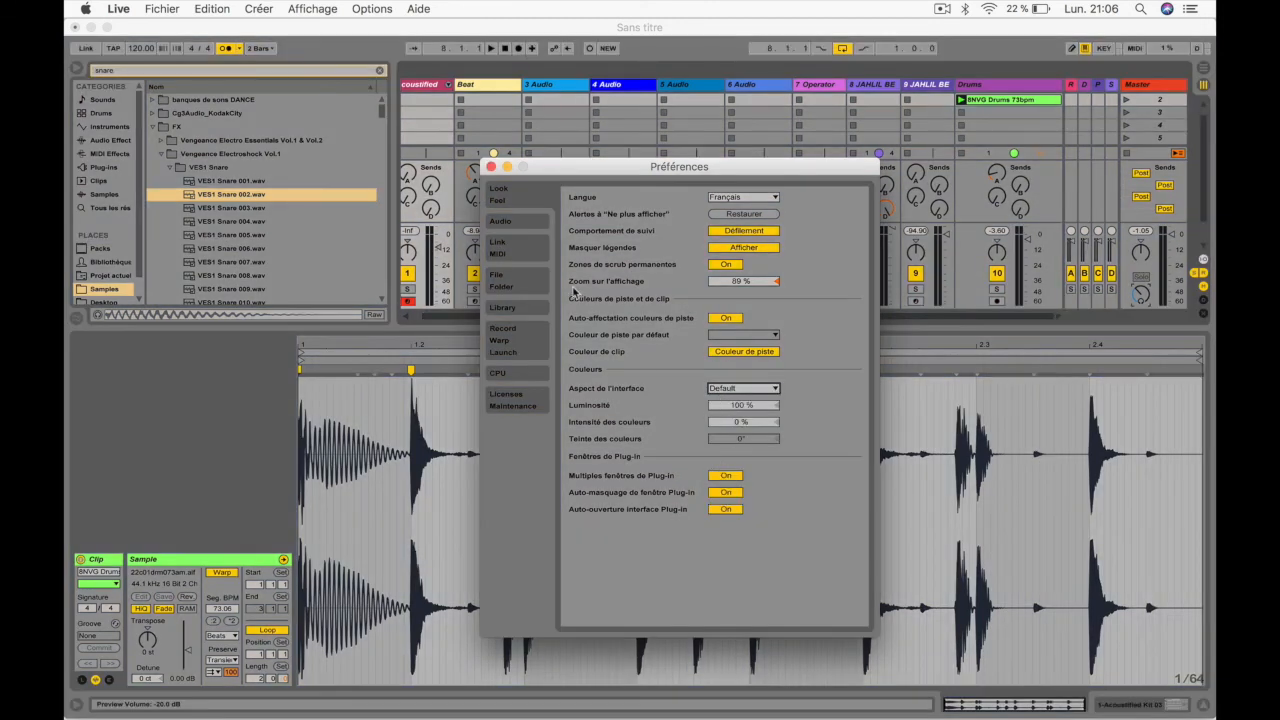
# Review the input device, output device and buffer size options in the Audio preferences
pyautogui.click(522, 223)
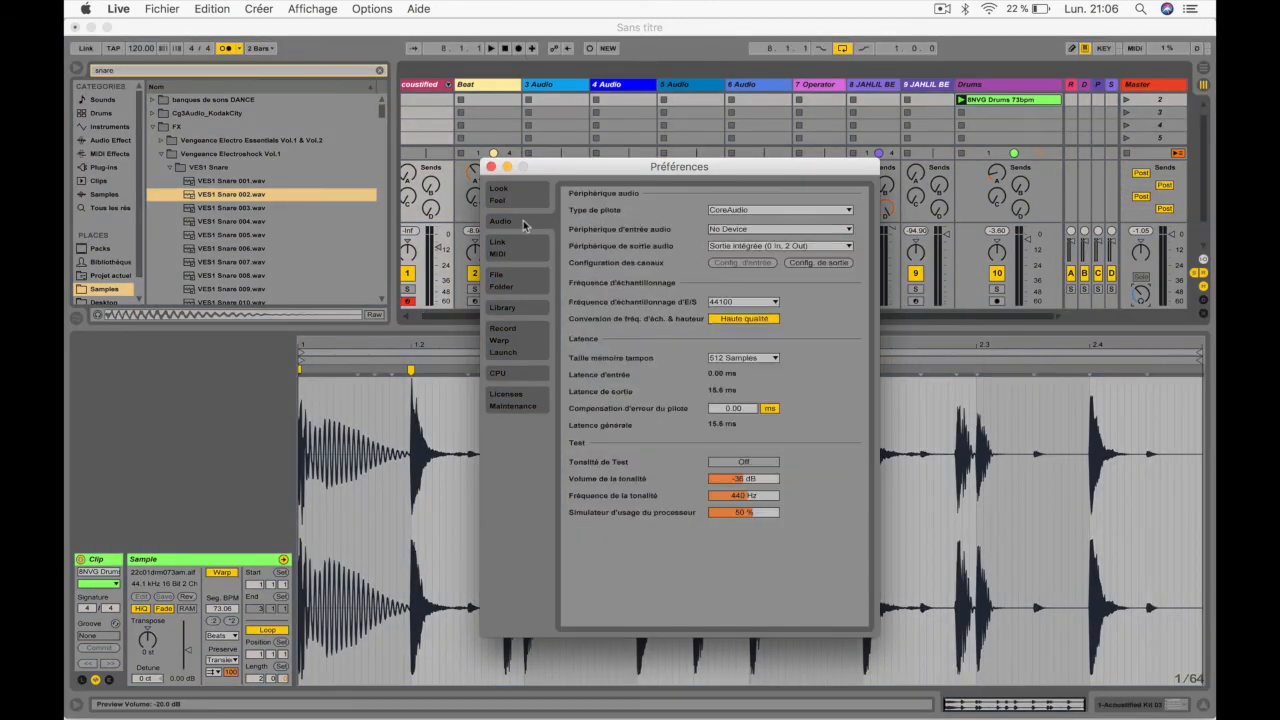
pyautogui.click(733, 228)
pyautogui.click(735, 236)
pyautogui.click(735, 248)
pyautogui.click(735, 257)
pyautogui.click(735, 358)
pyautogui.click(737, 364)
pyautogui.click(736, 360)
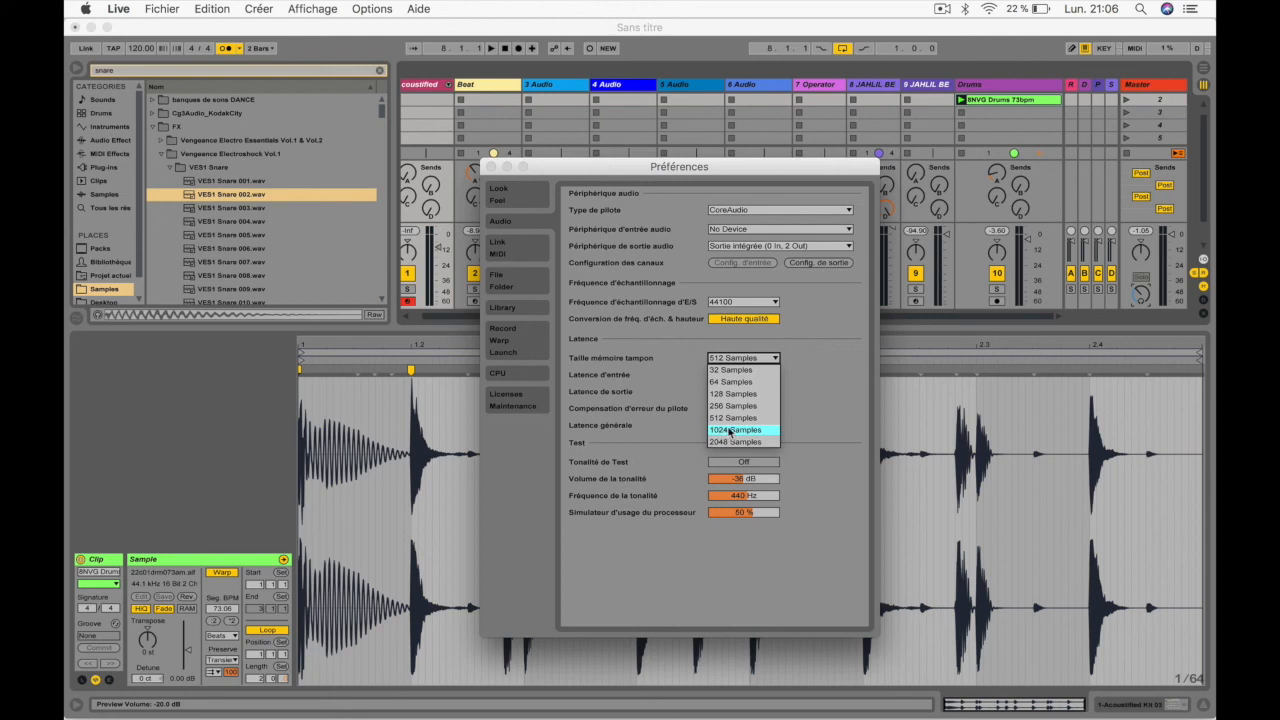
pyautogui.click(678, 418)
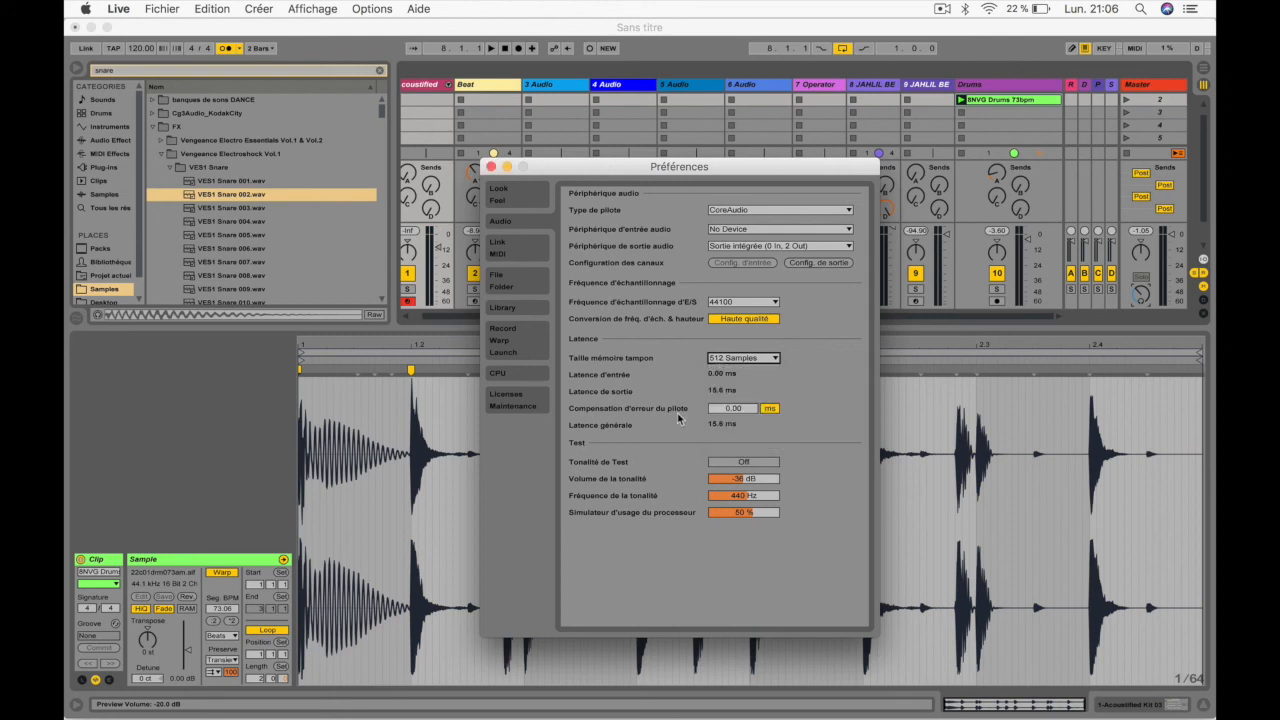
# Try a driver error compensation of 14 ms and reset it to 0.00 ms
pyautogui.click(741, 408)
pyautogui.write('14')
pyautogui.press('Return')
pyautogui.press('Delete')
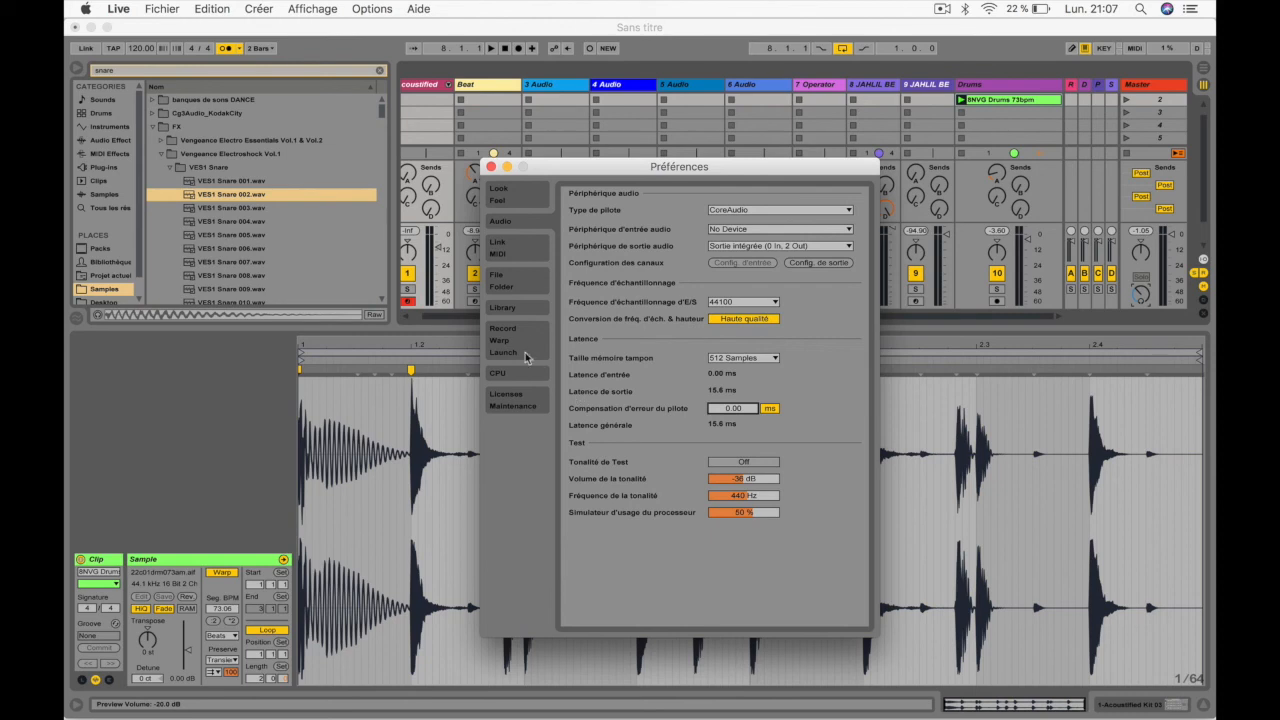
# Look through the Link/MIDI control surfaces, the File/Folder settings and the Library locations in the preferences
pyautogui.click(519, 250)
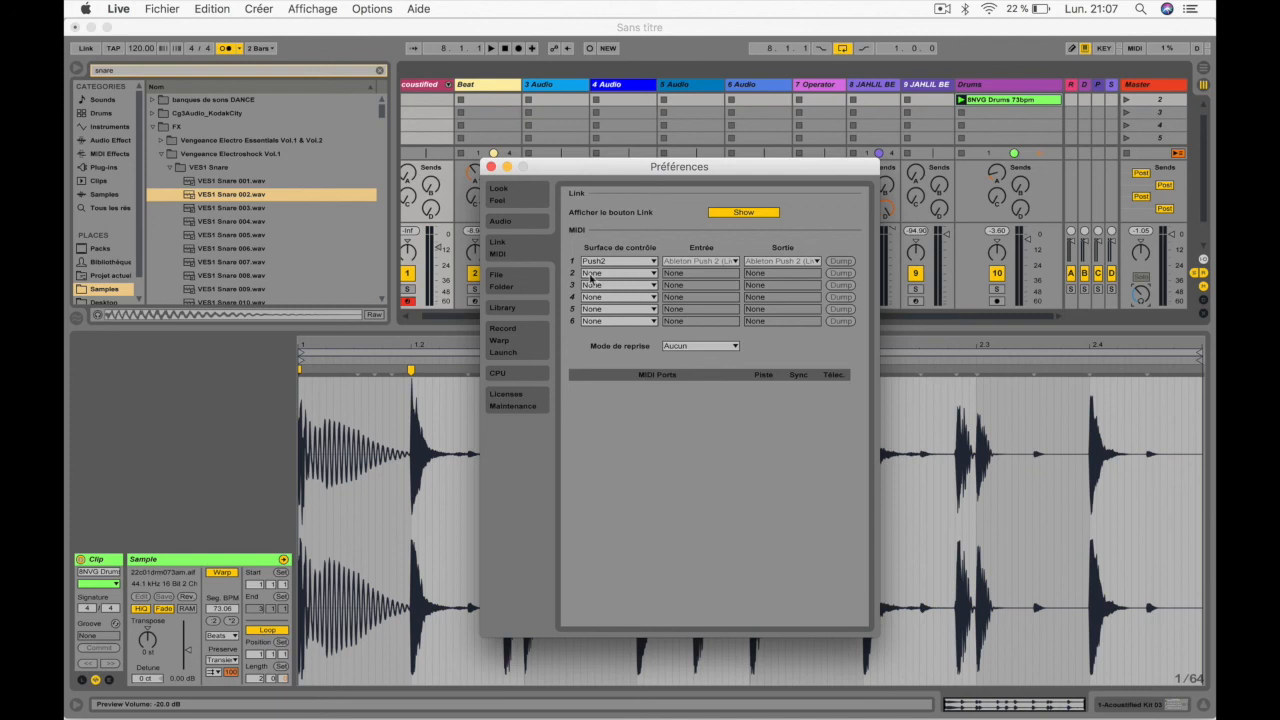
pyautogui.click(526, 289)
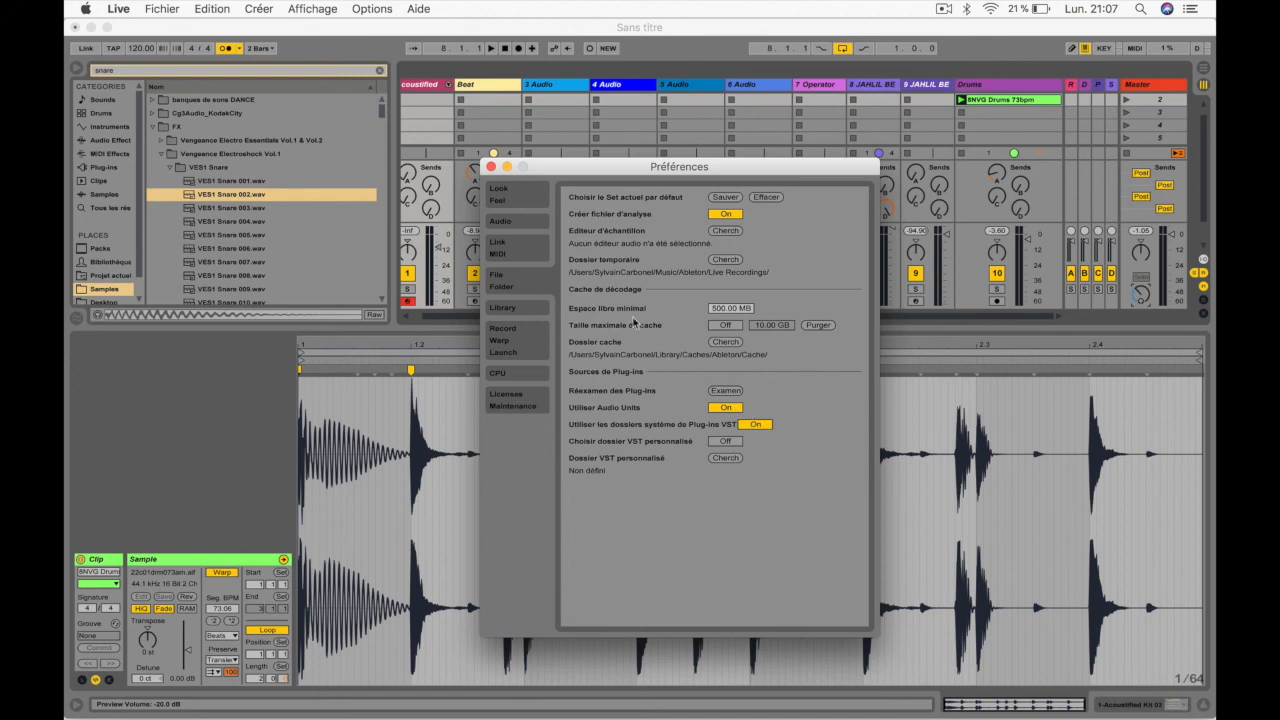
pyautogui.click(510, 310)
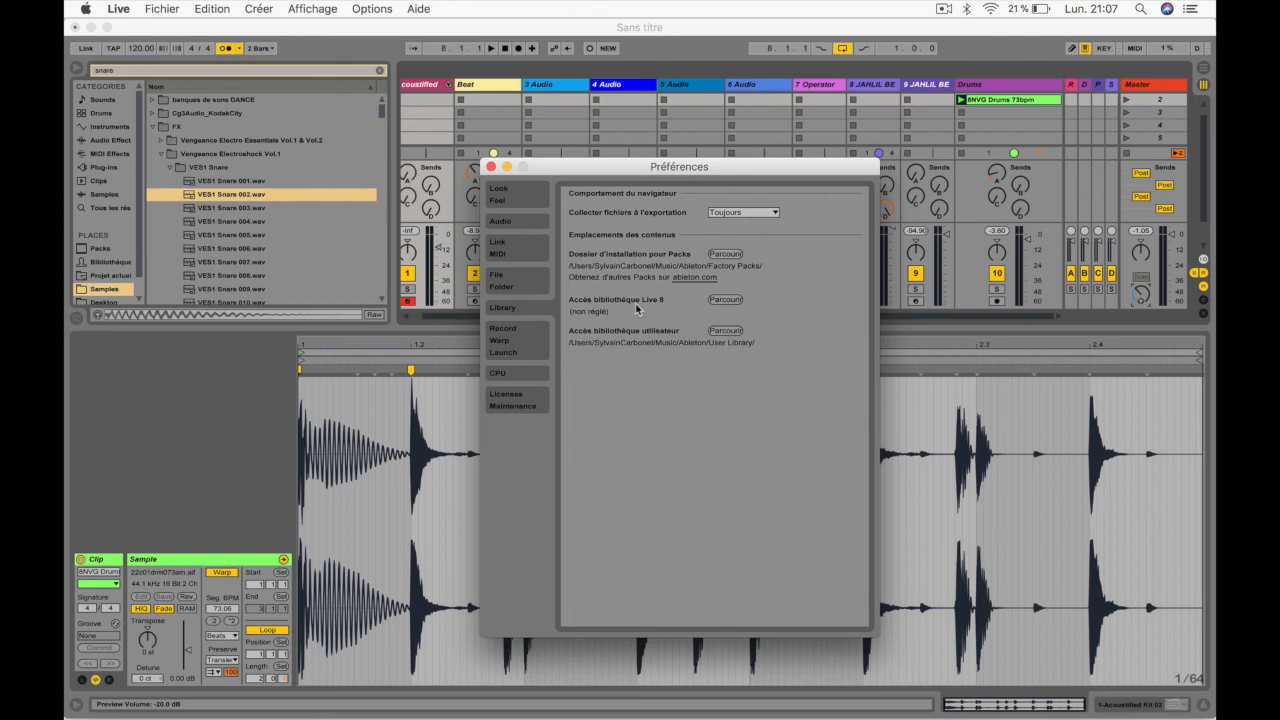
# Review the file type and resolution options in the Record/Warp/Launch preferences, keeping WAV and 32
pyautogui.click(516, 340)
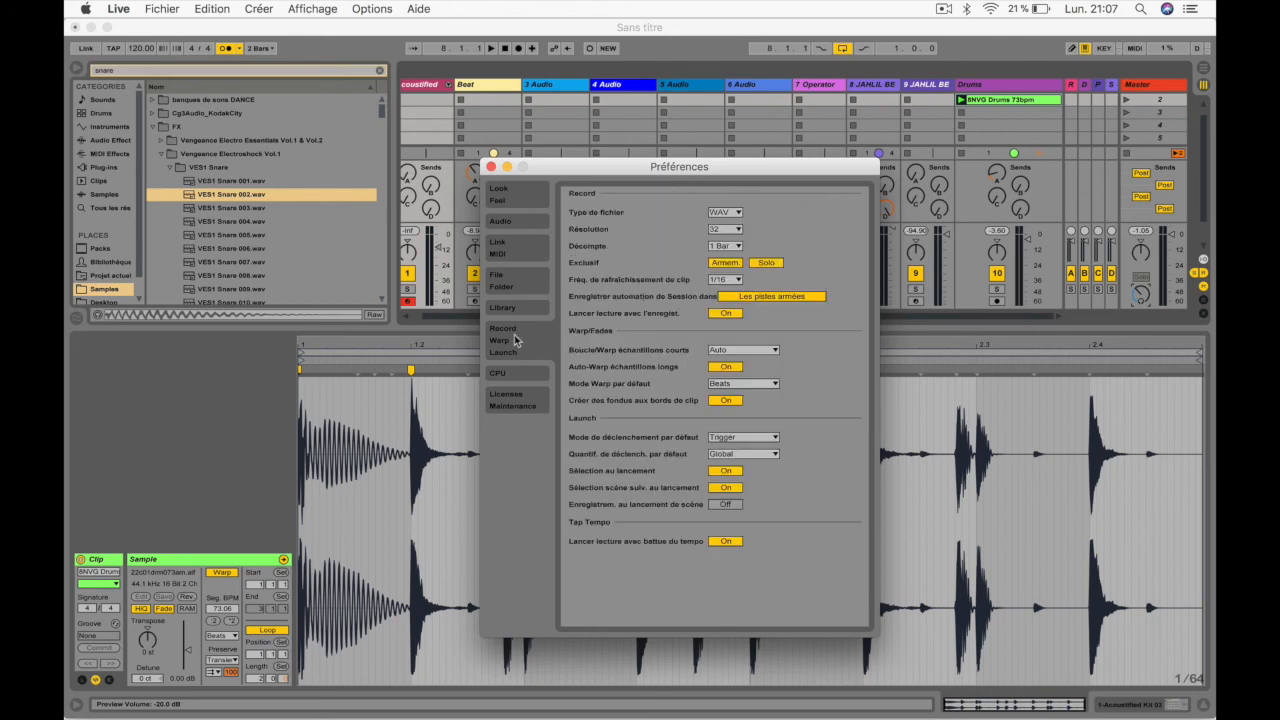
pyautogui.click(724, 213)
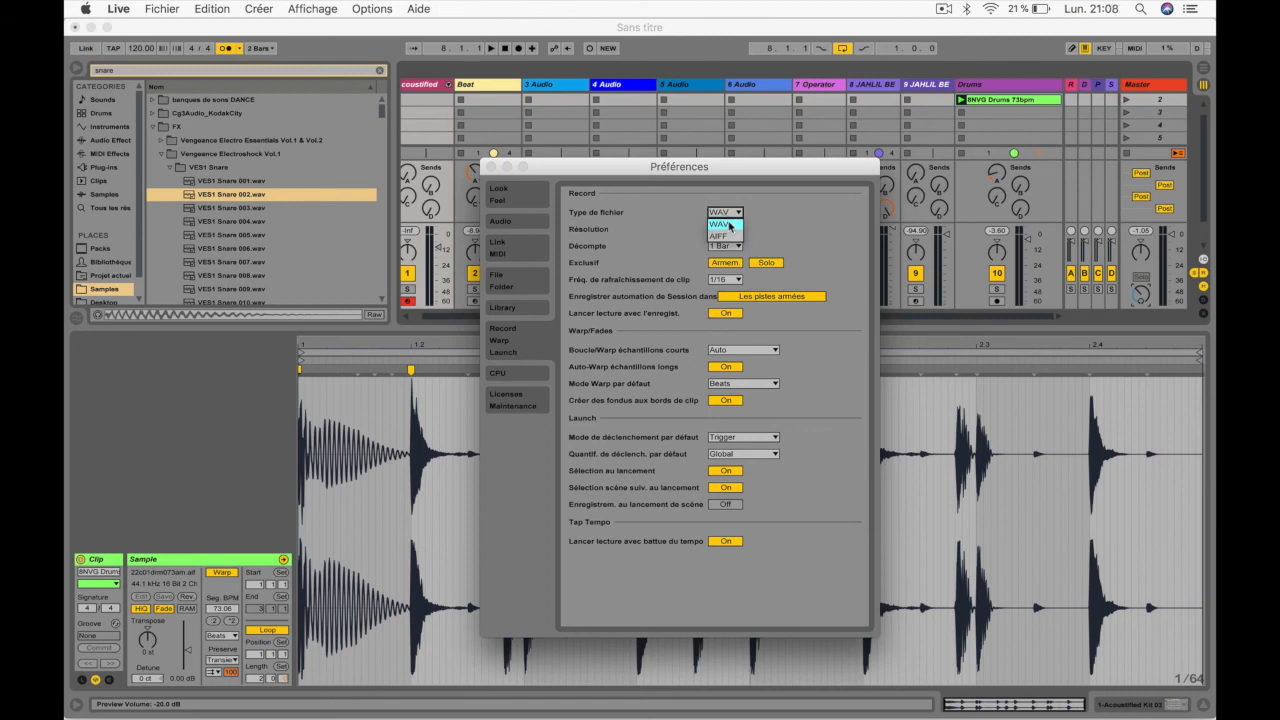
pyautogui.click(719, 224)
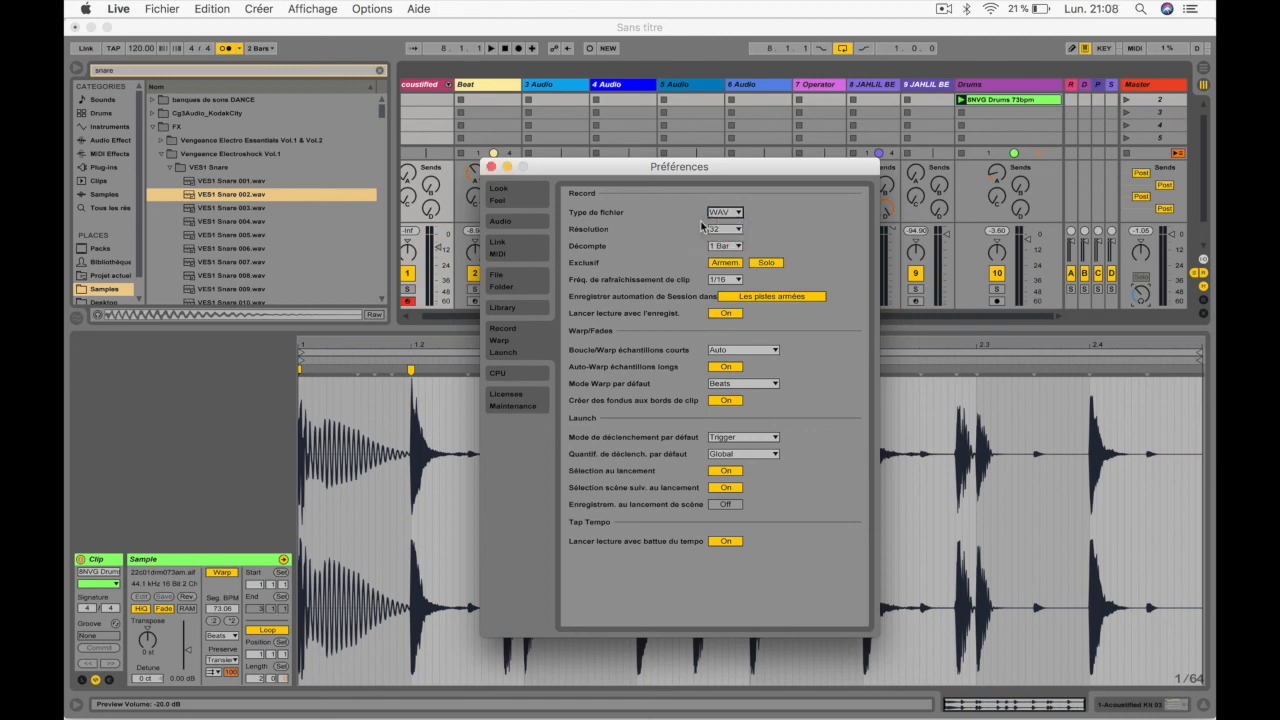
pyautogui.click(719, 230)
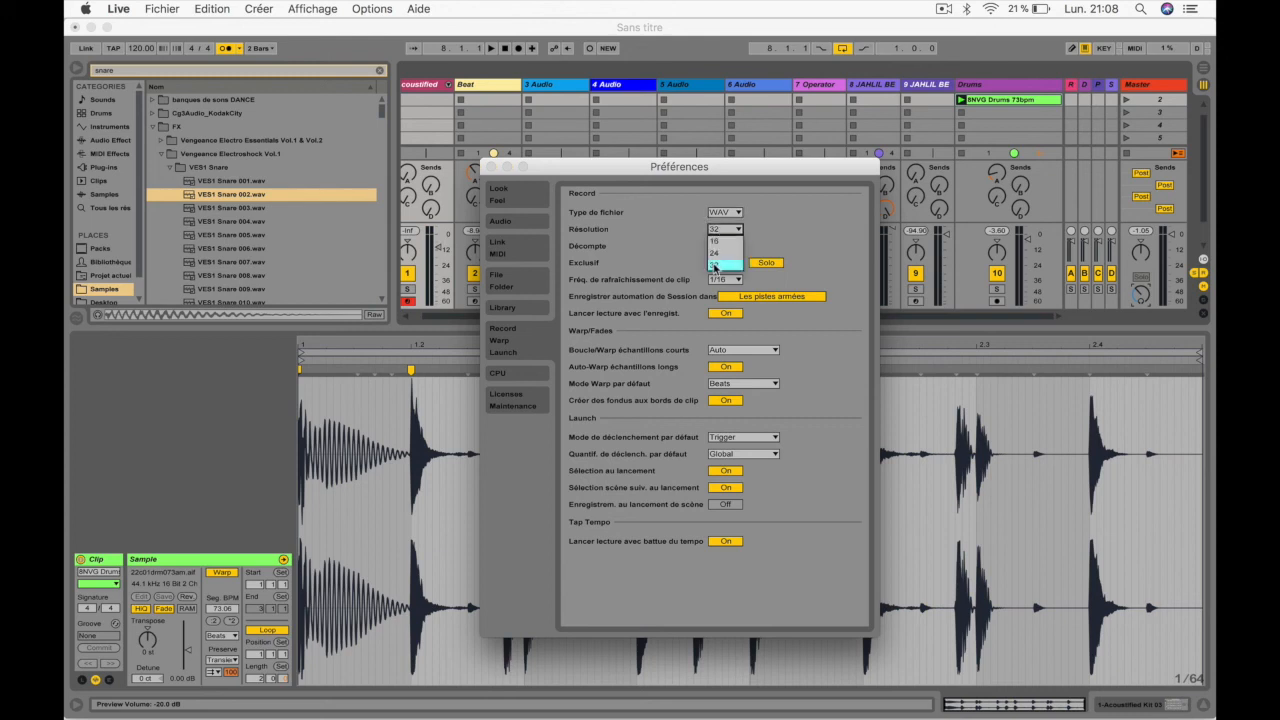
pyautogui.click(712, 265)
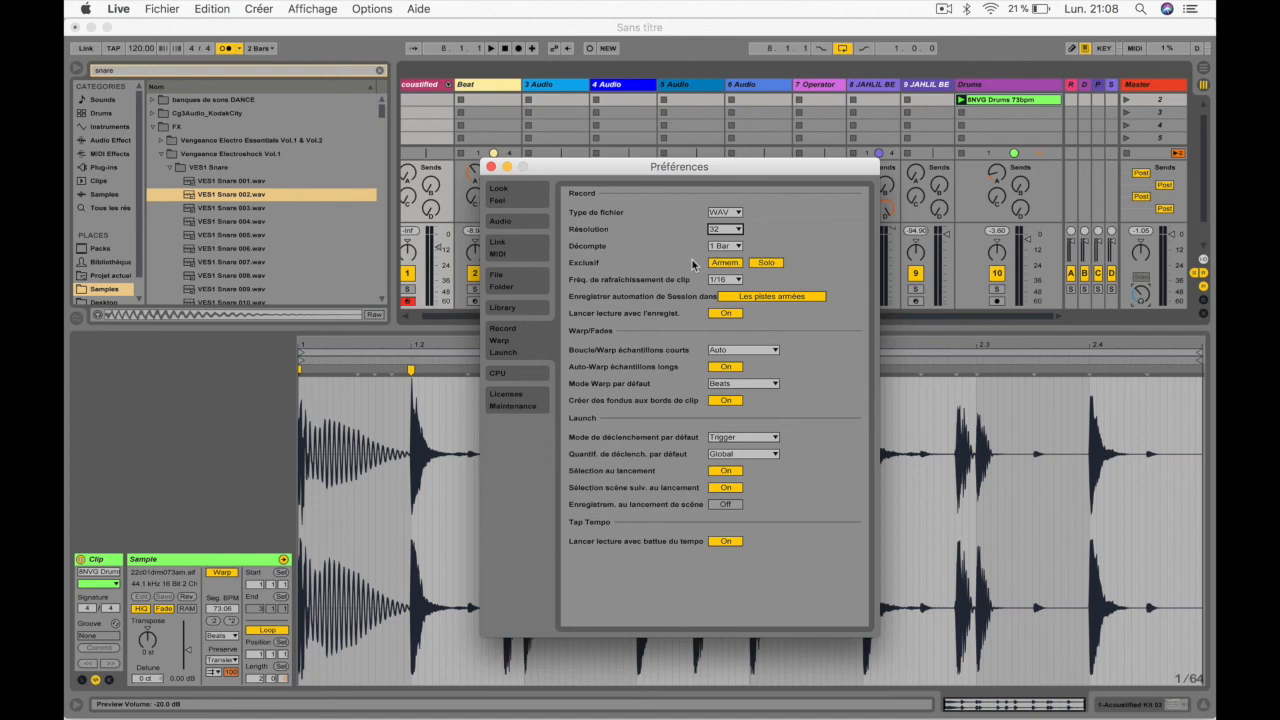
# Look at the CPU and Licenses/Maintenance preferences and close the preferences
pyautogui.click(519, 372)
pyautogui.click(519, 394)
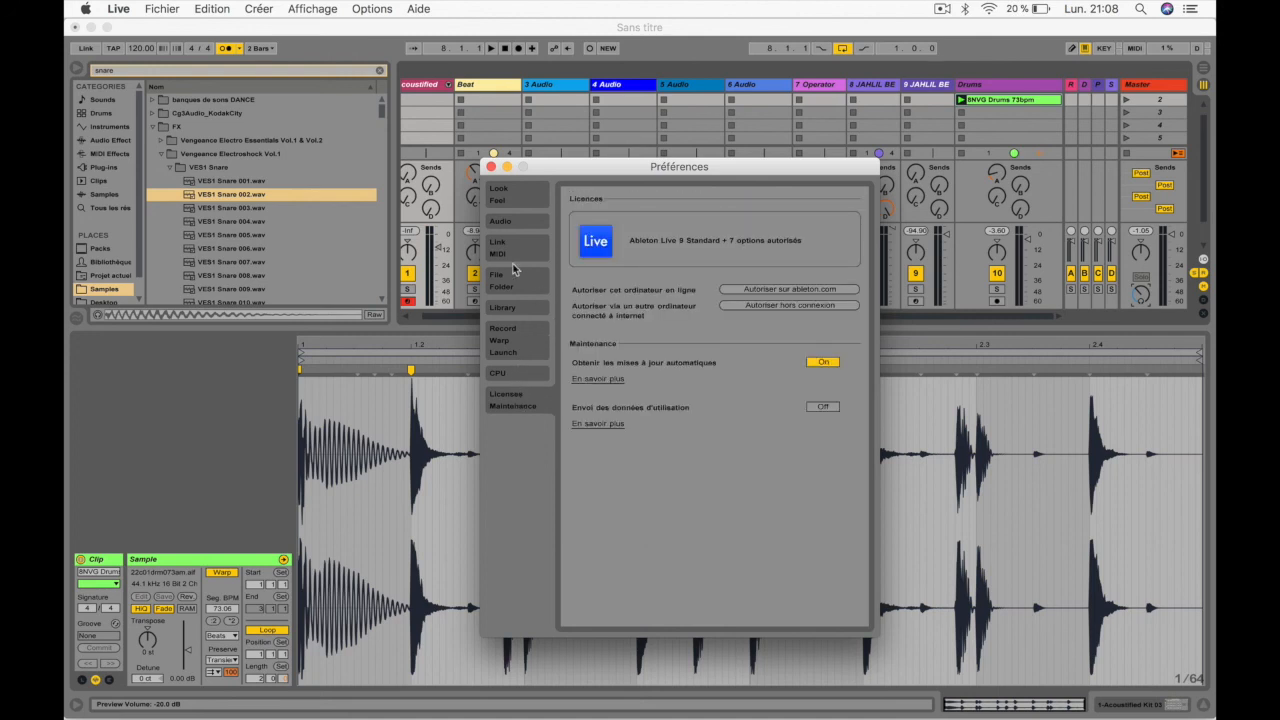
pyautogui.click(490, 167)
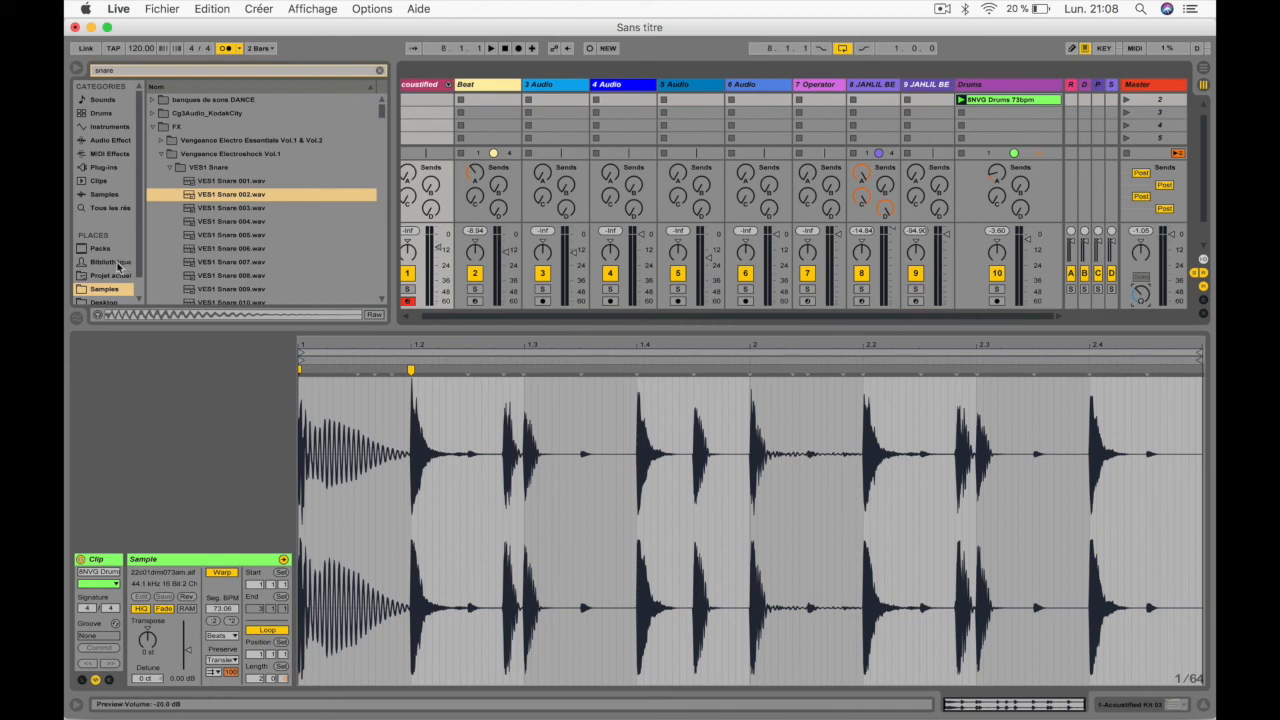
# Hide the browser and enlarge the Session view to show the tracks' In/Out, Sends and Mixer sections together
pyautogui.scroll(-2, 118, 268)
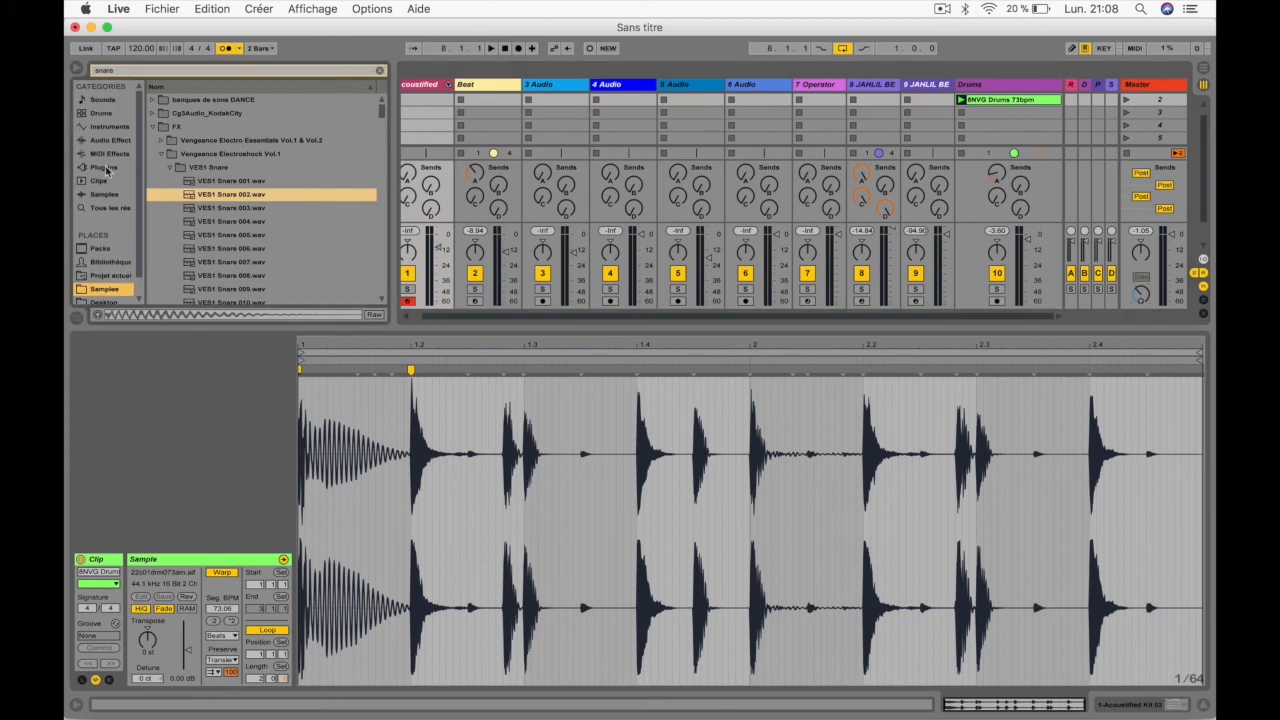
pyautogui.click(76, 70)
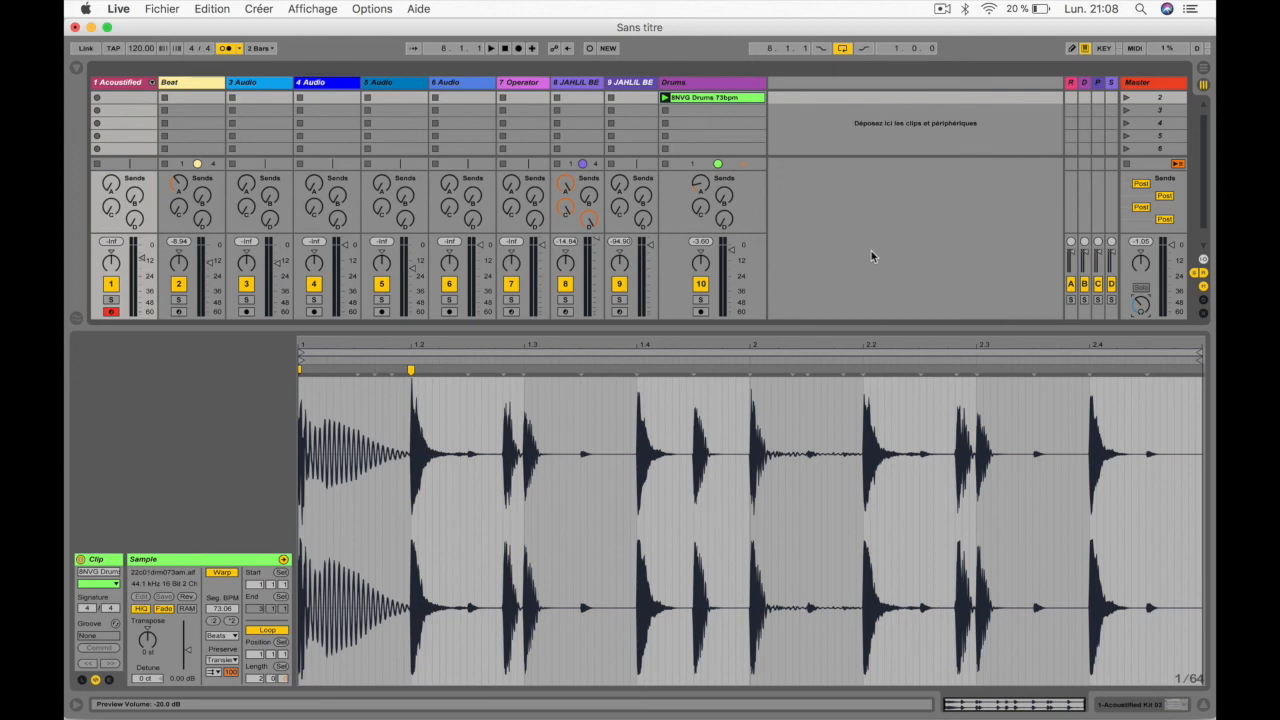
pyautogui.click(1203, 259)
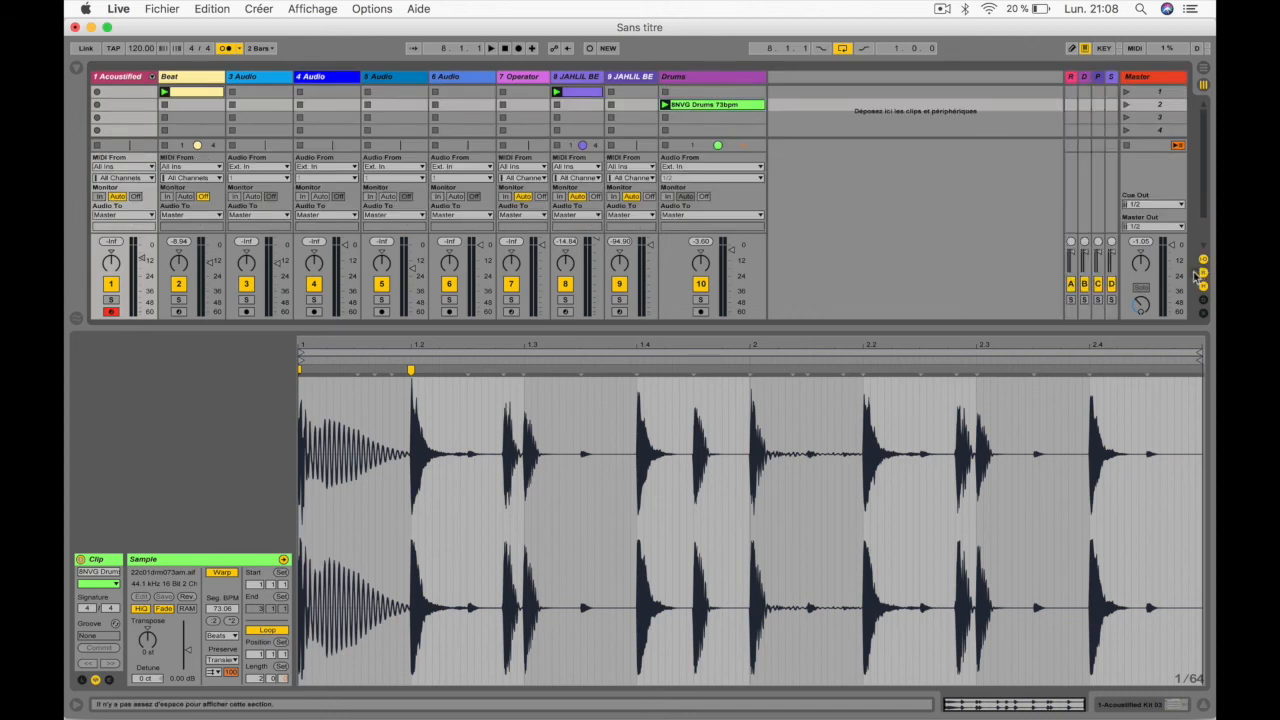
pyautogui.click(1204, 287)
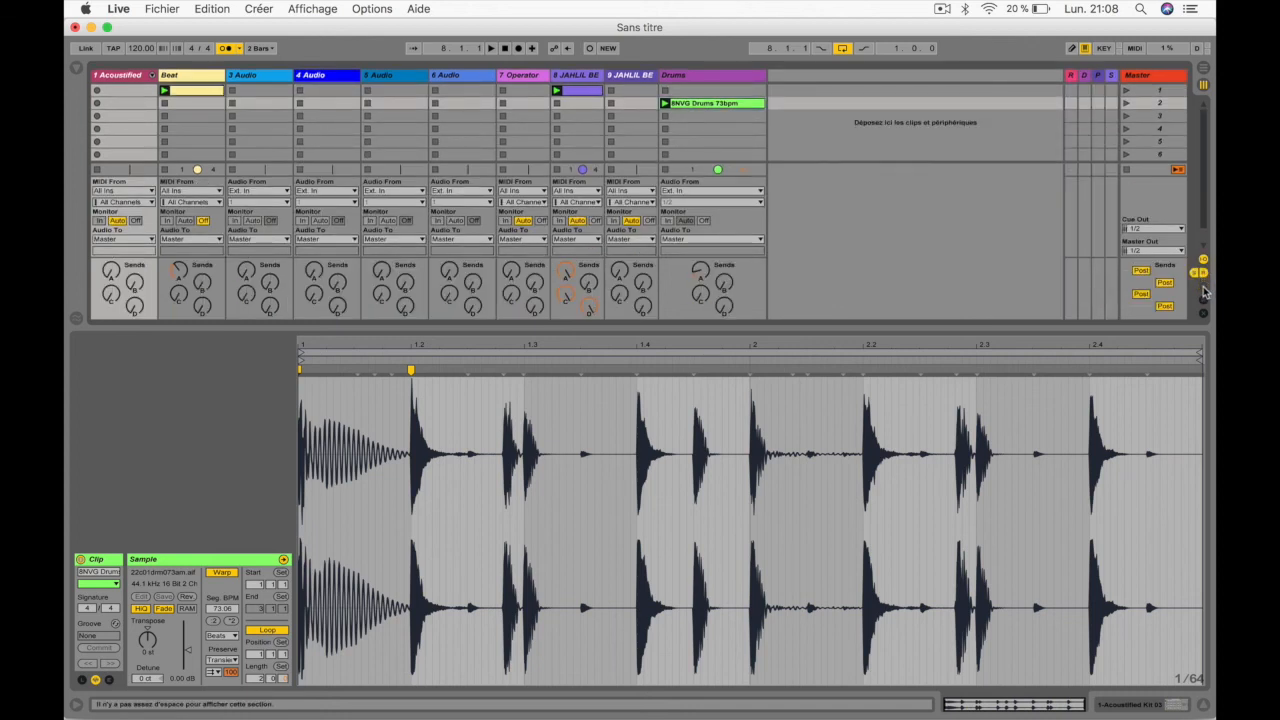
pyautogui.moveTo(1108, 372); pyautogui.dragTo(1031, 455)
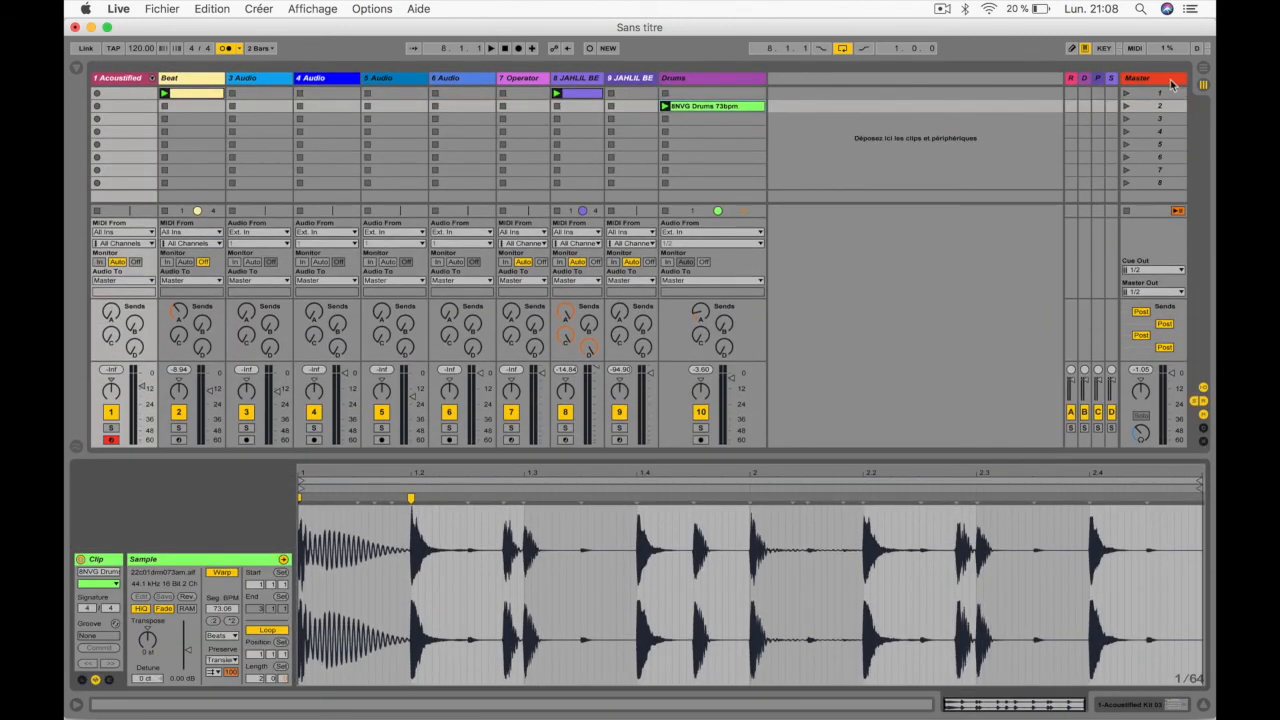
# Switch between the Session and Arrangement views and select the Master track in the Arrangement
pyautogui.click(1203, 68)
pyautogui.click(1203, 84)
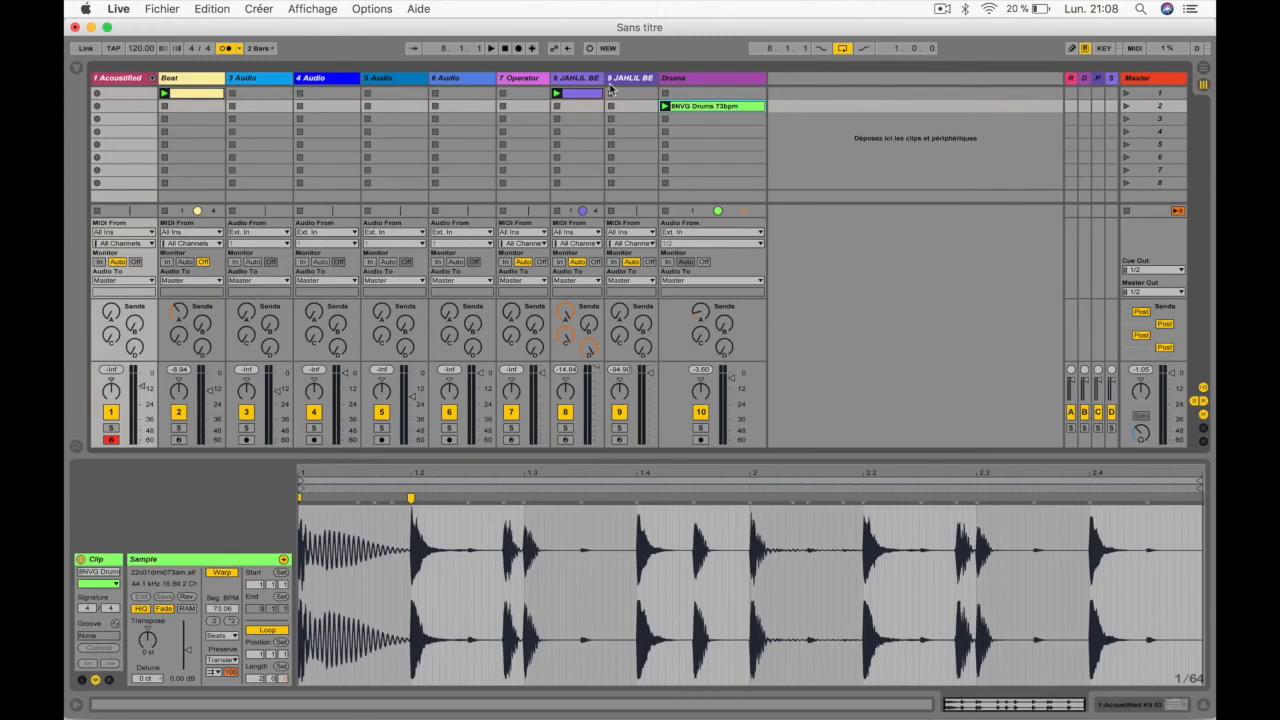
pyautogui.press('Tab')
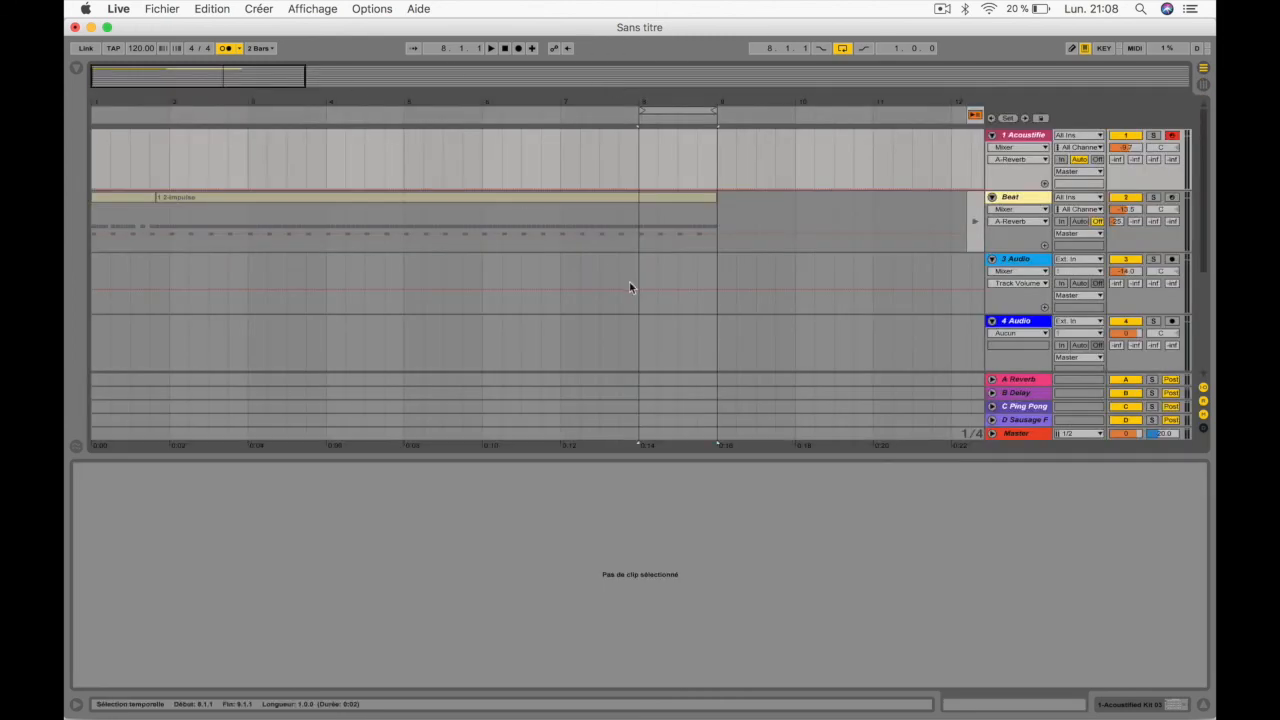
pyautogui.click(1014, 433)
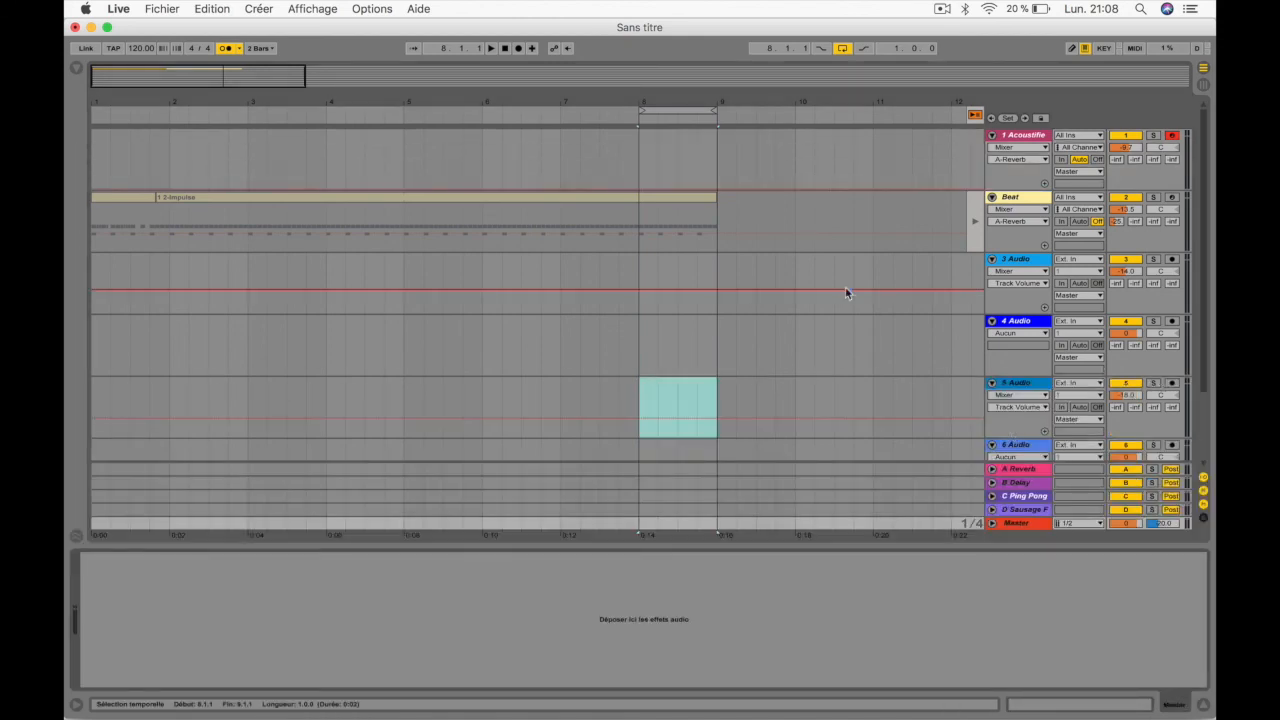
# Compare the Session view with the Arrangement view again and finish in the Session view
pyautogui.press('Tab')
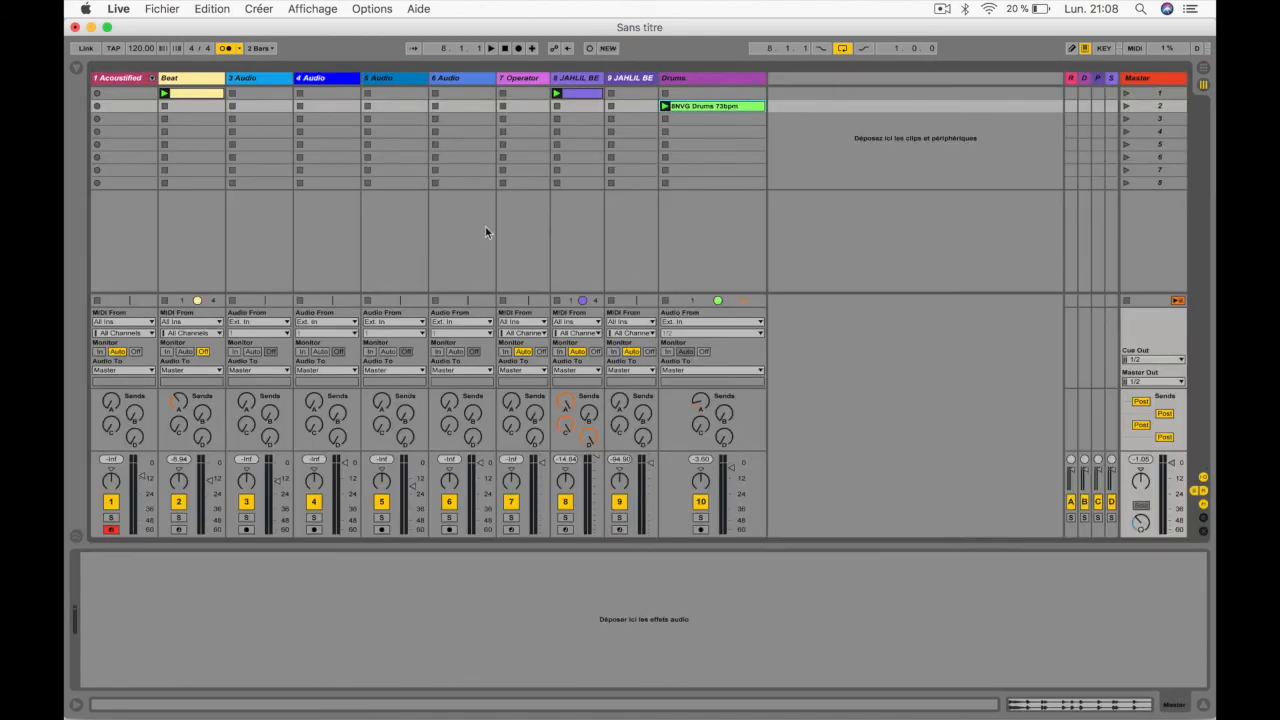
pyautogui.press('Tab')
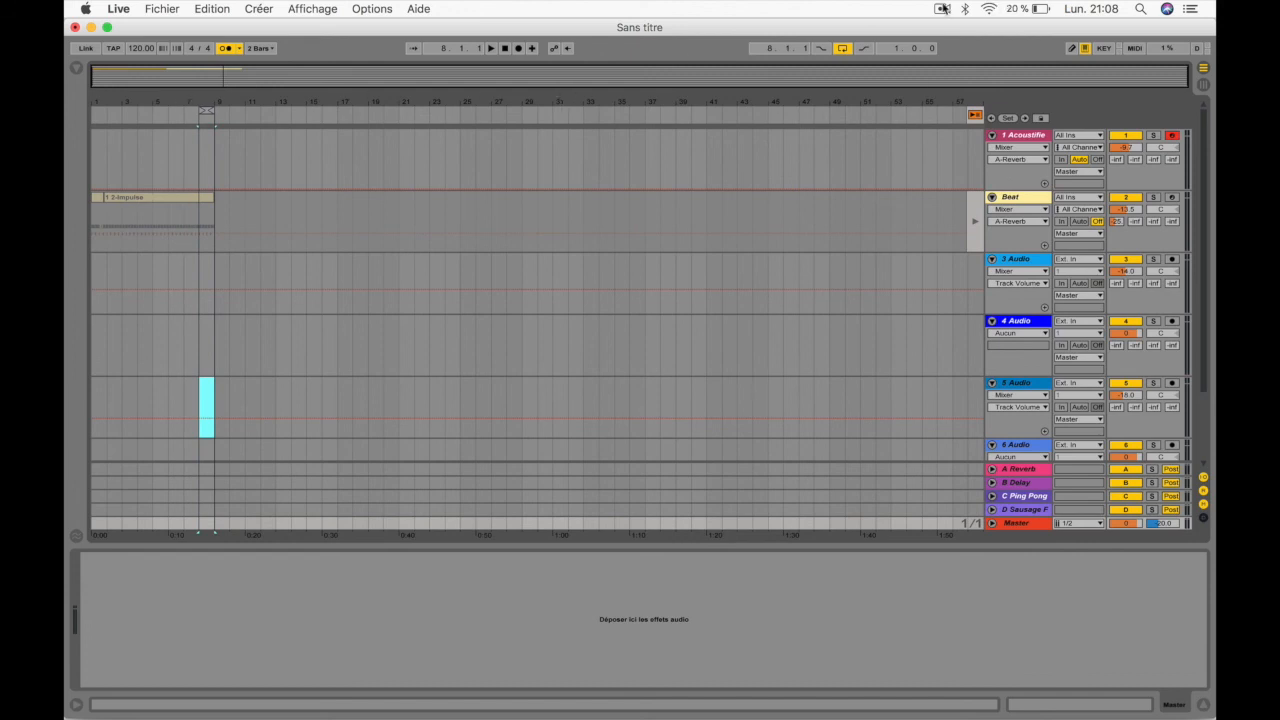
pyautogui.click(943, 9)
pyautogui.press('Tab')
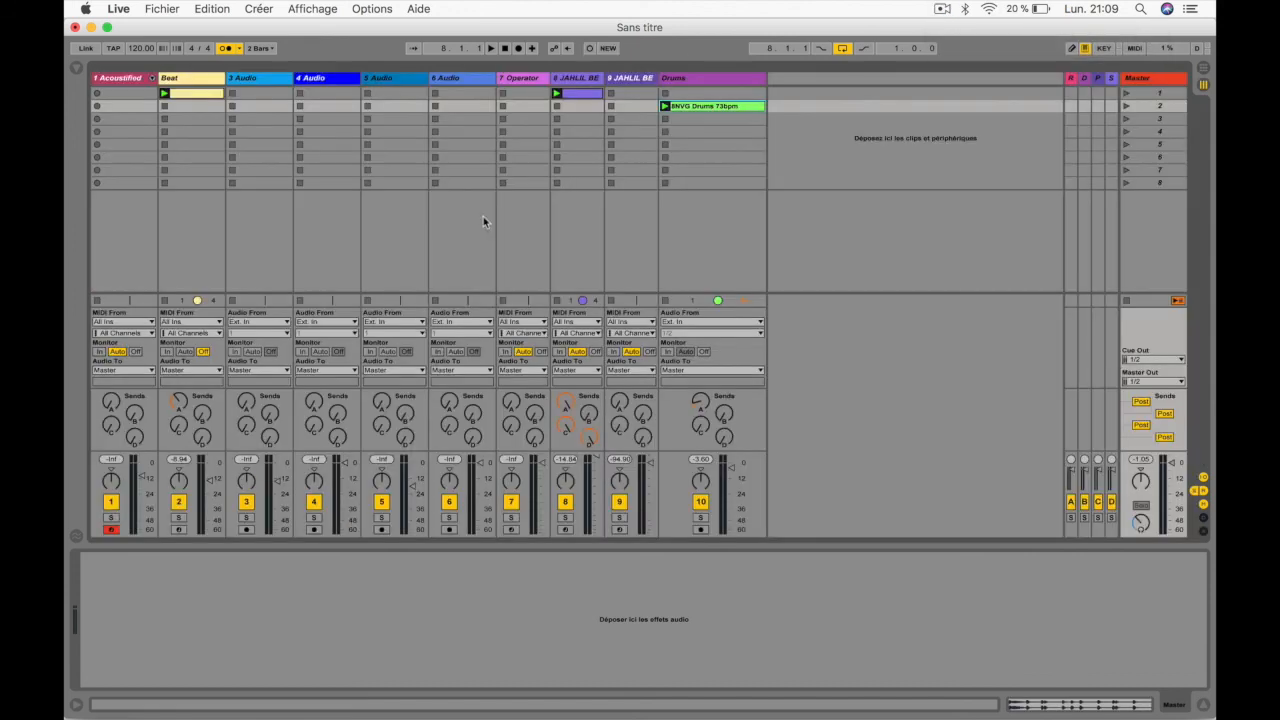